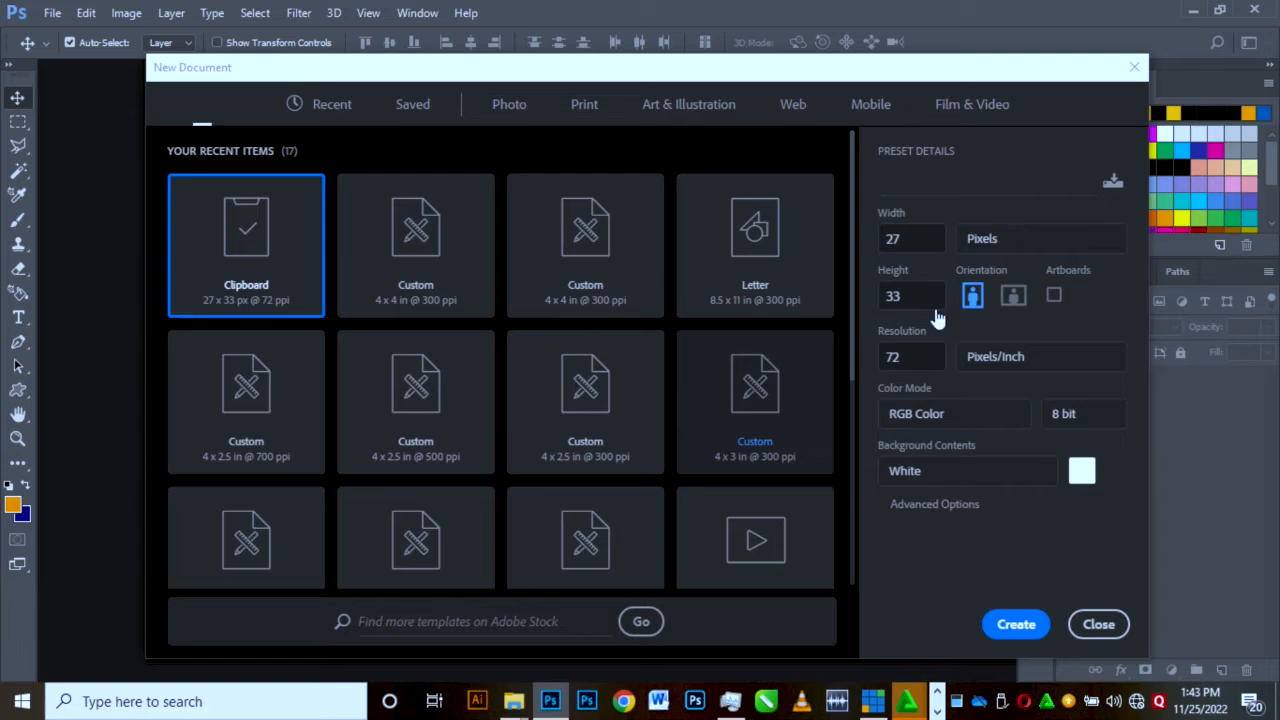
- Set the new document's size to 4 by 4 inches and its resolution to 300 pixels per inch
click(1032, 250)
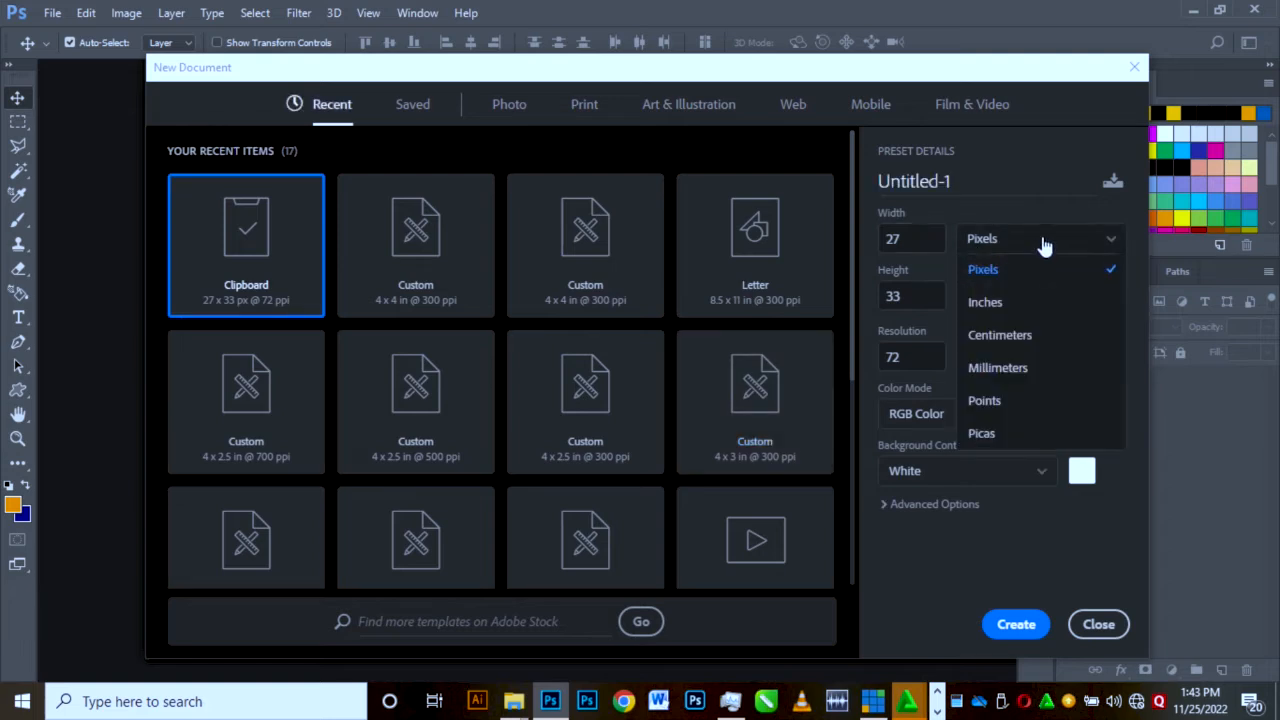
click(1012, 306)
click(911, 238)
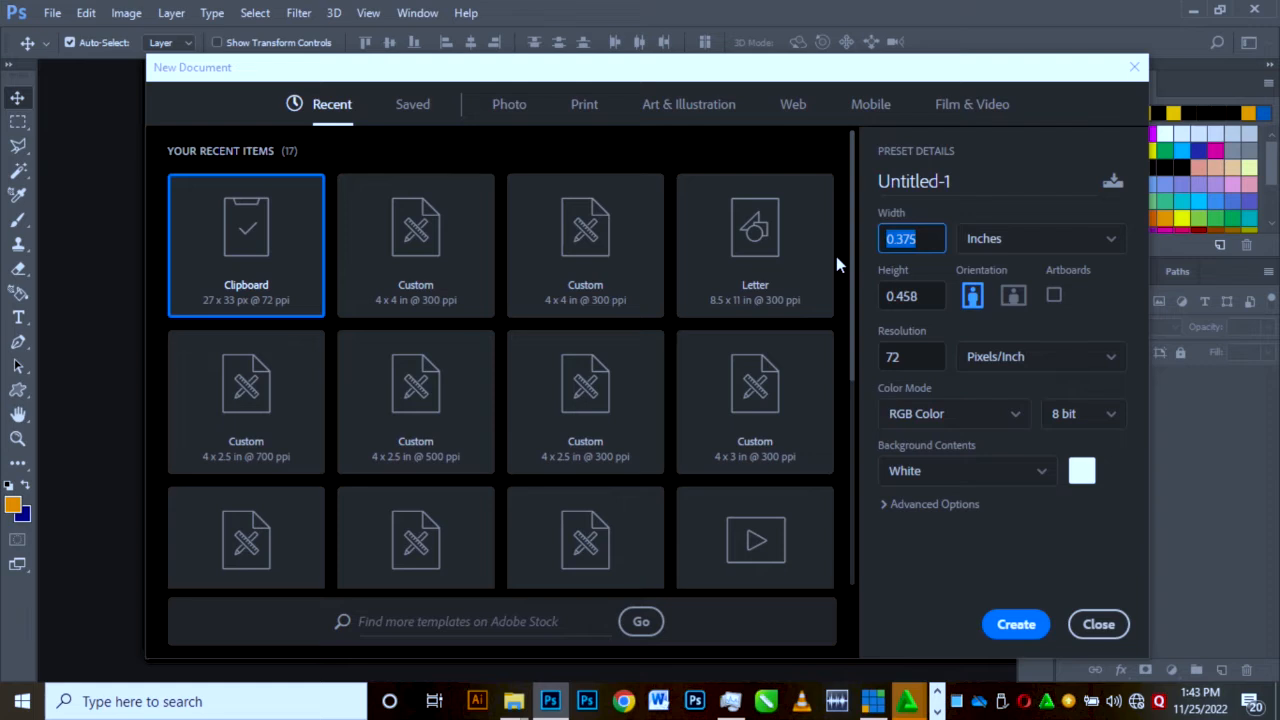
text(4)
click(929, 300)
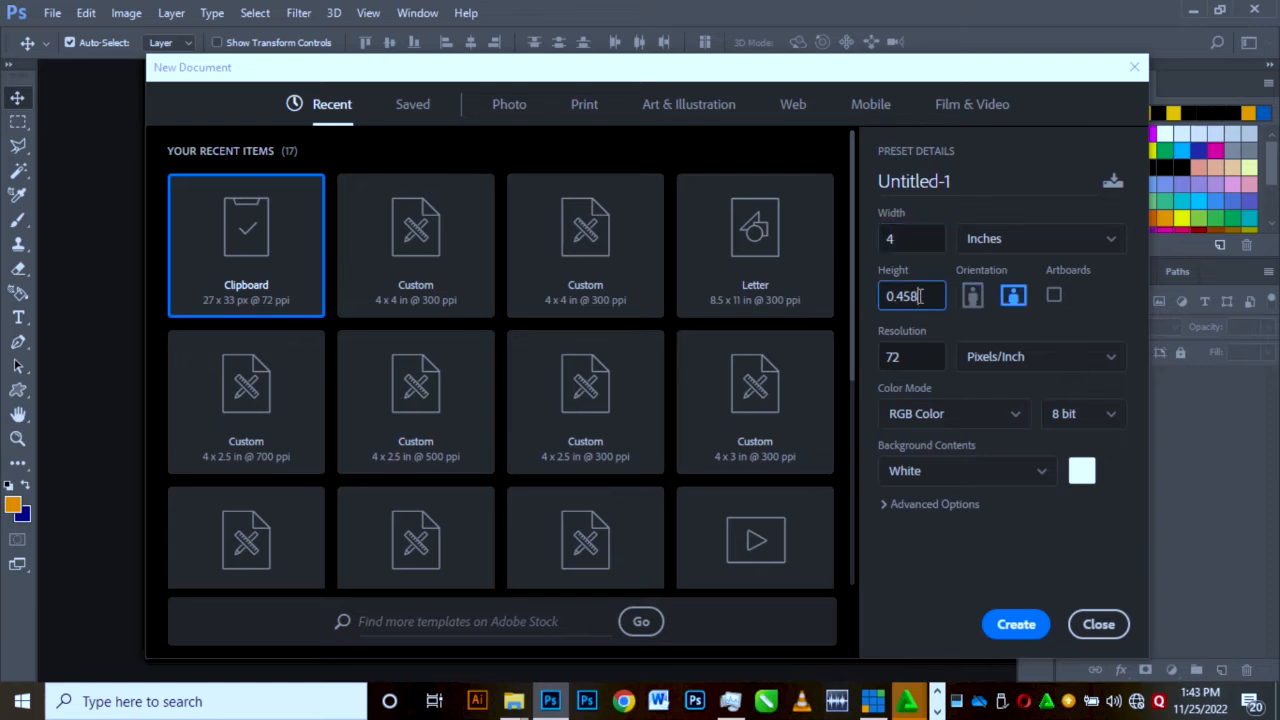
drag(909, 297, 865, 313)
text(4)
drag(883, 367, 912, 356)
text(300)
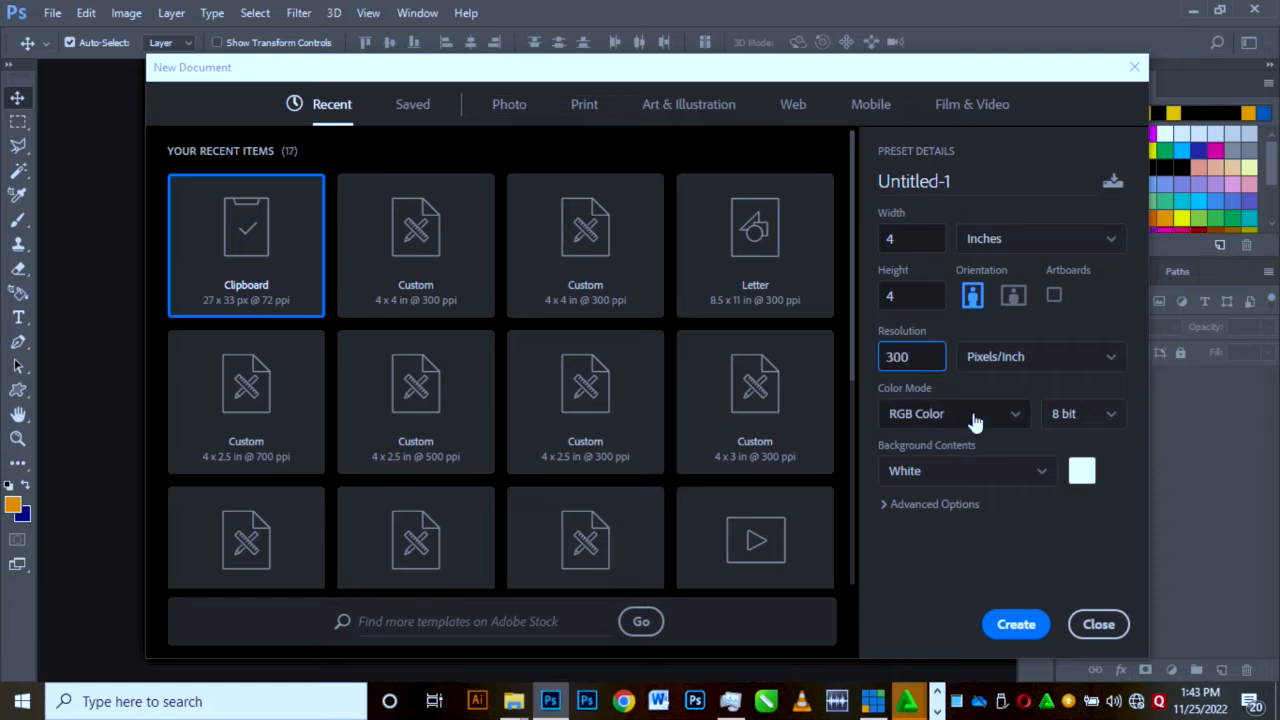
- Set the color mode to CMYK Color and create the document
click(969, 418)
click(969, 416)
click(969, 416)
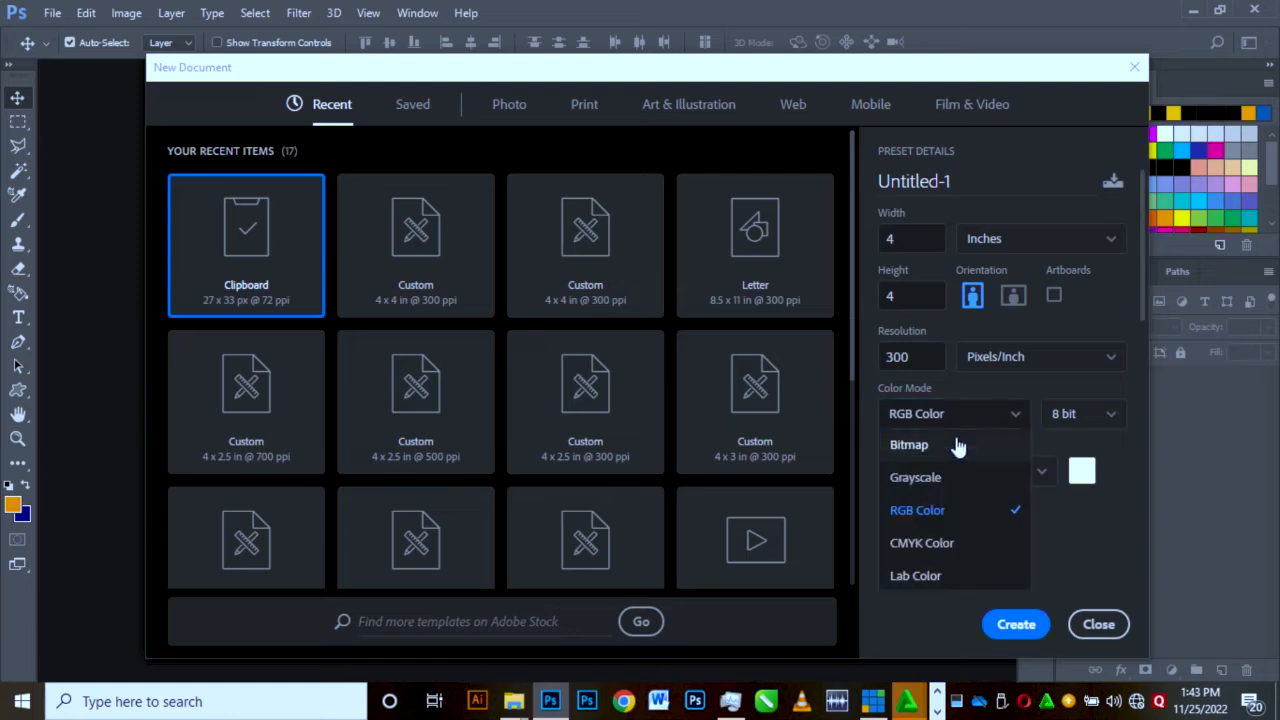
click(933, 548)
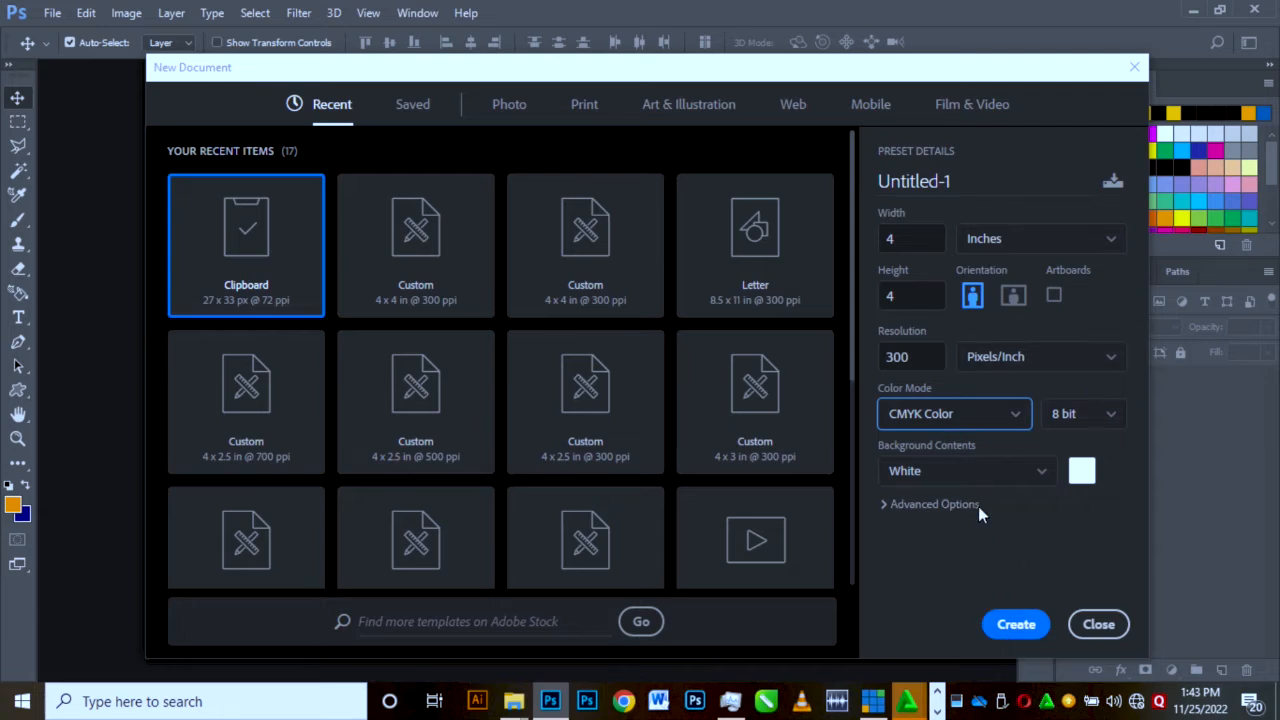
click(1016, 626)
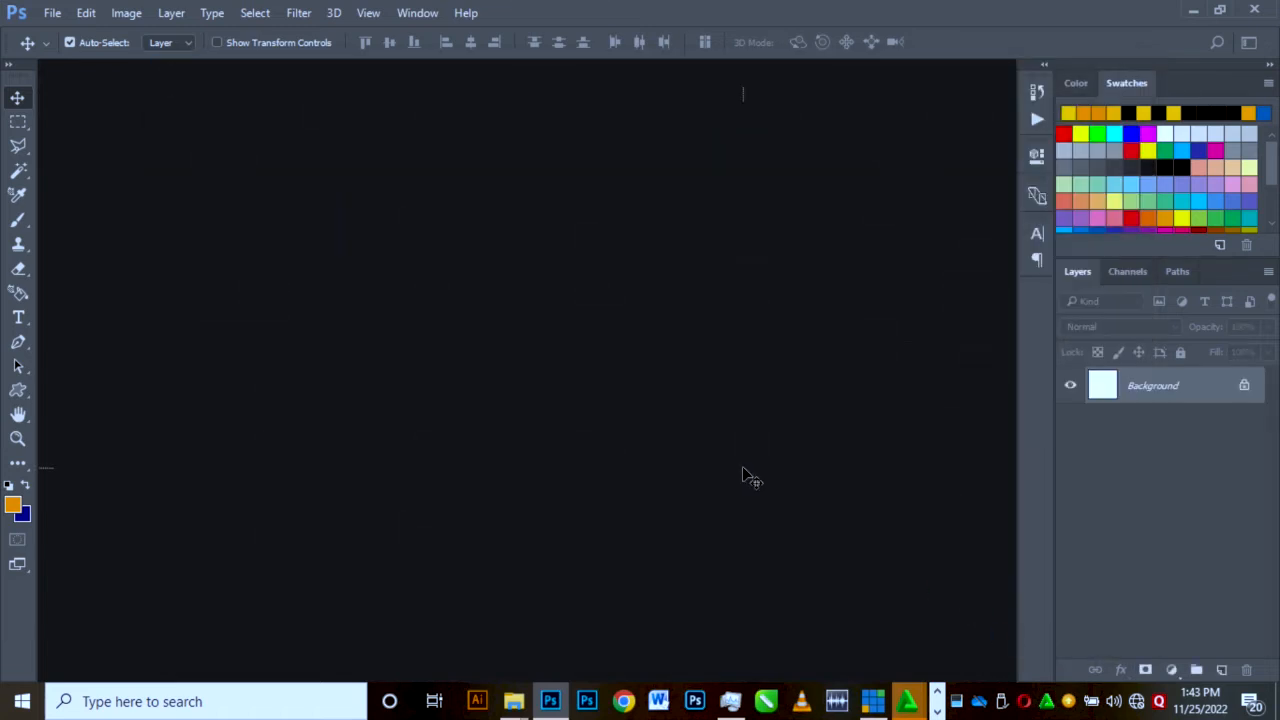
- Unlock the Background layer and hide it so the canvas is transparent
scroll(728, 472, down, 4)
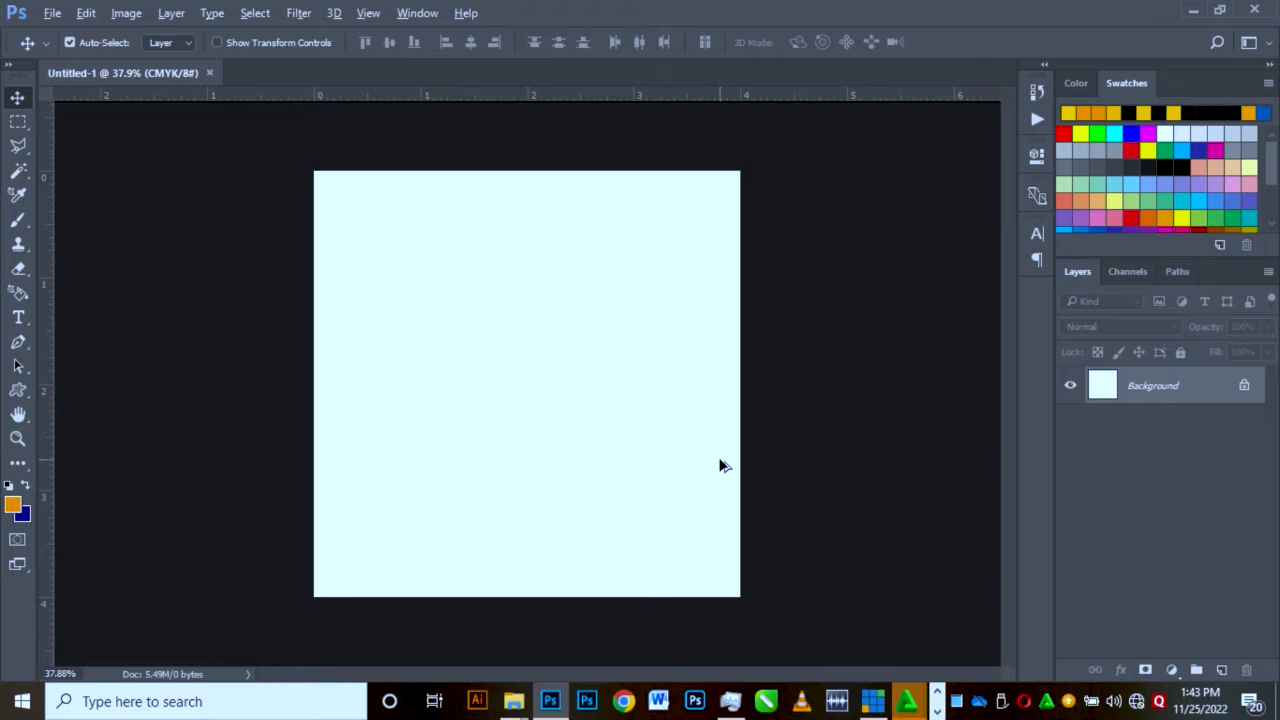
scroll(697, 447, up, 4)
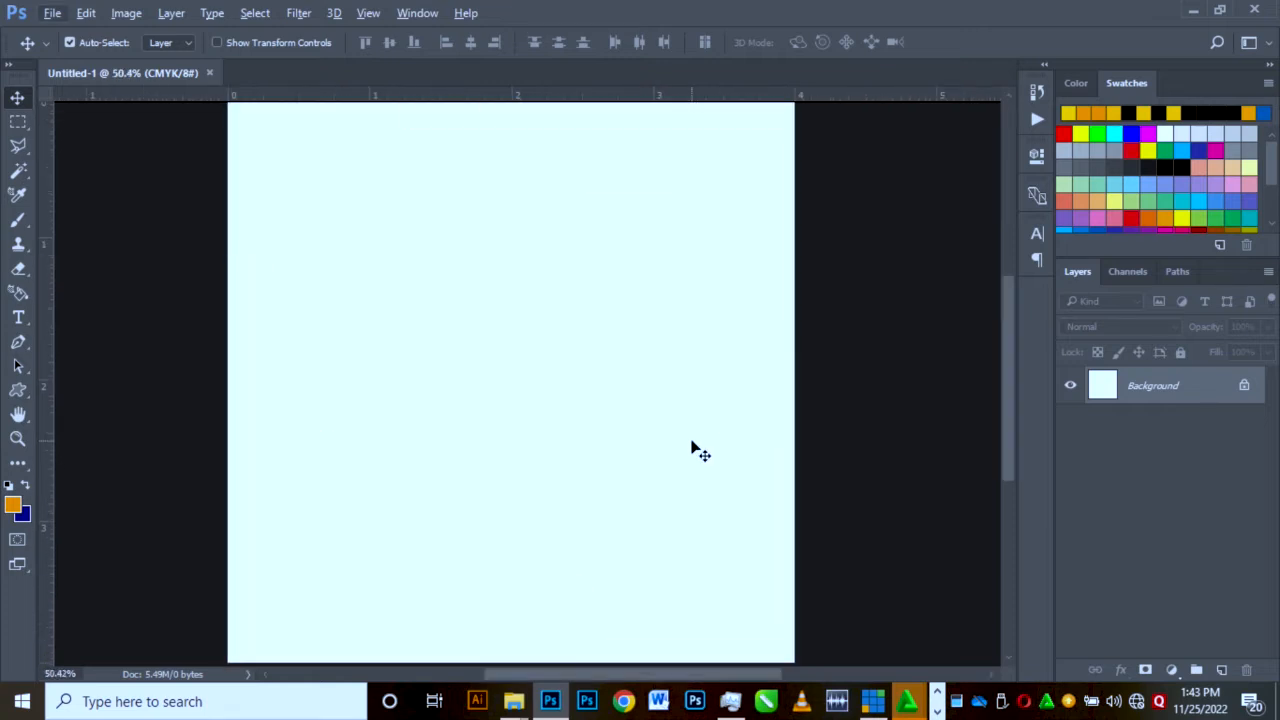
scroll(725, 416, down, 1)
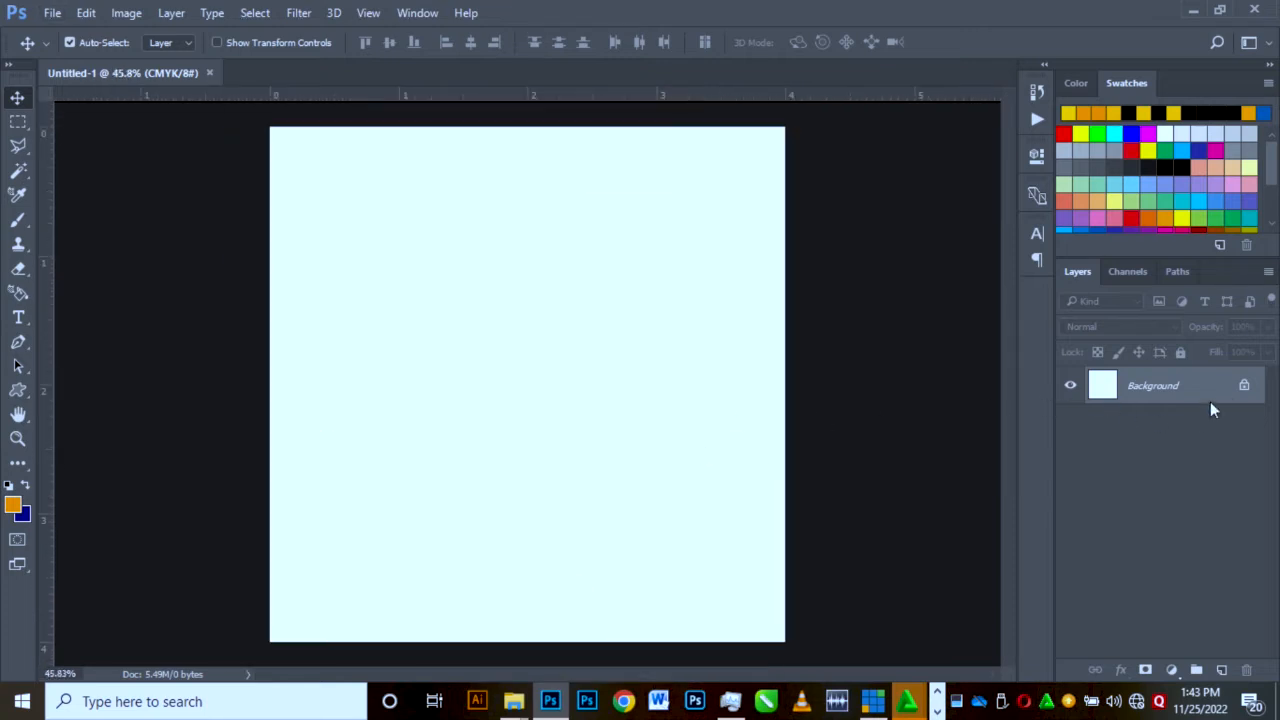
click(1246, 386)
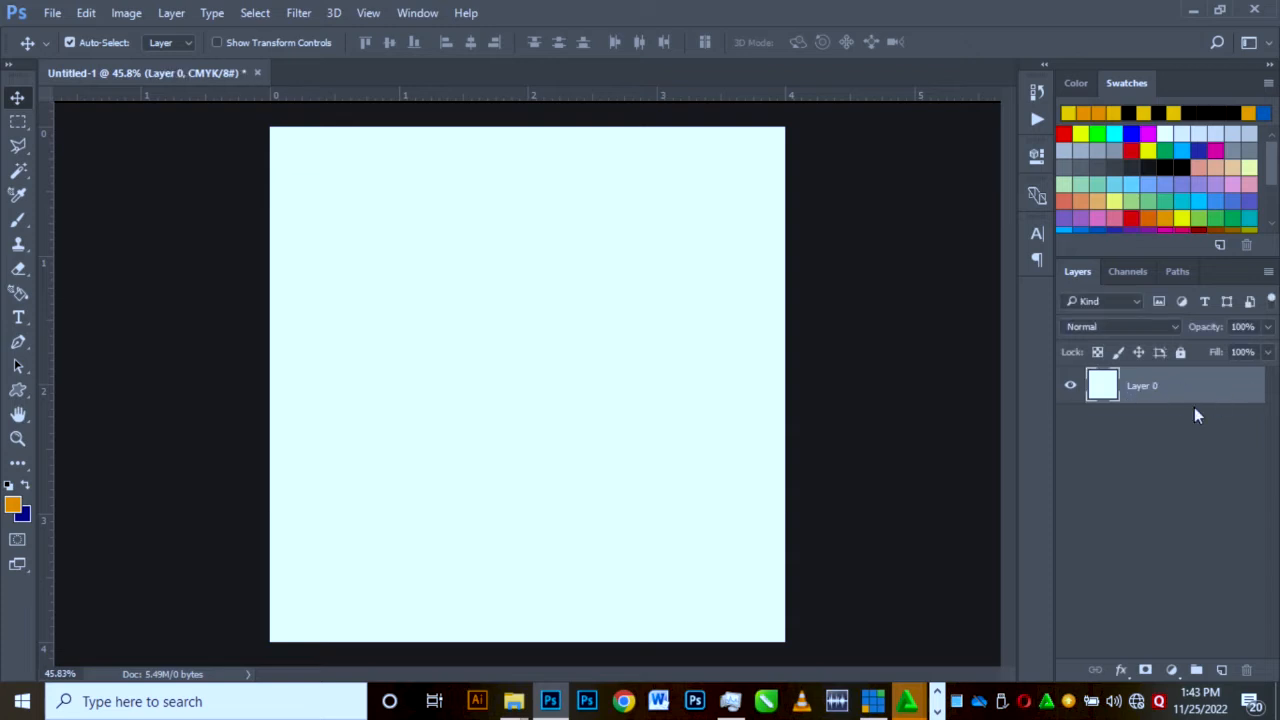
click(1071, 388)
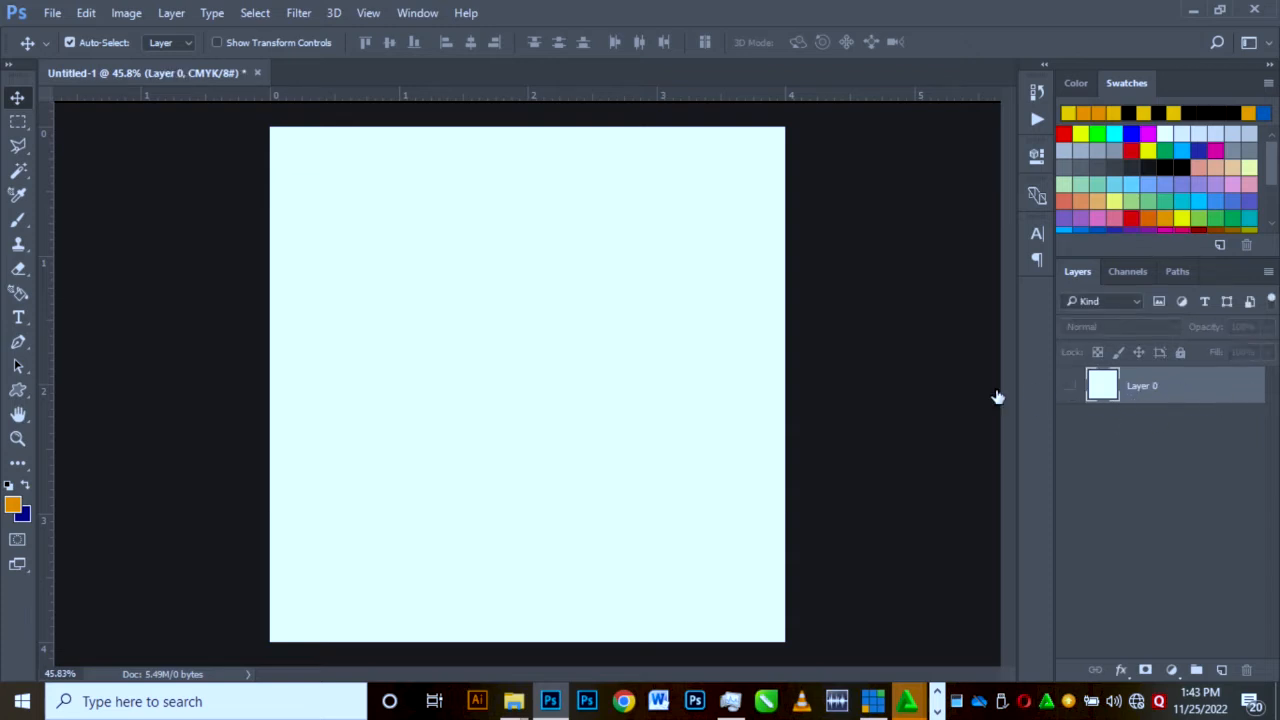
scroll(597, 405, down, 2)
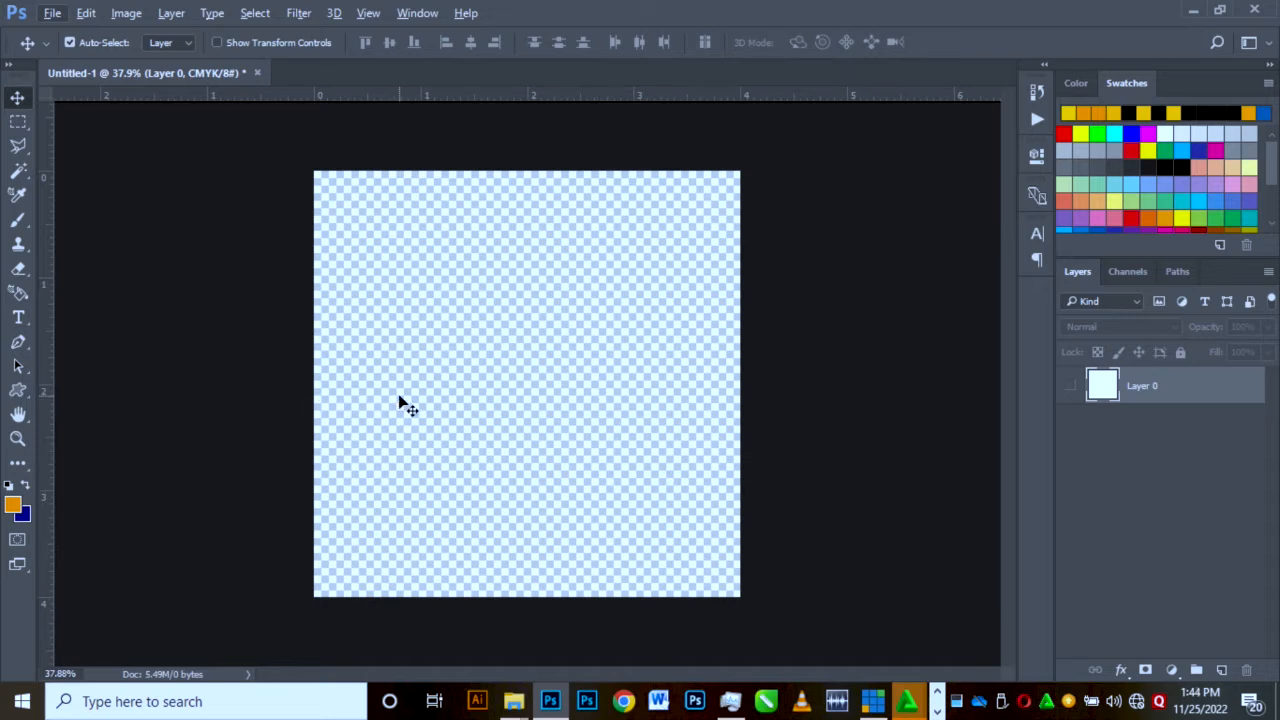
- Draw a rectangle shape of about 1228 by 1219 px covering the whole canvas with the Rectangle tool
click(25, 396)
right_click(25, 396)
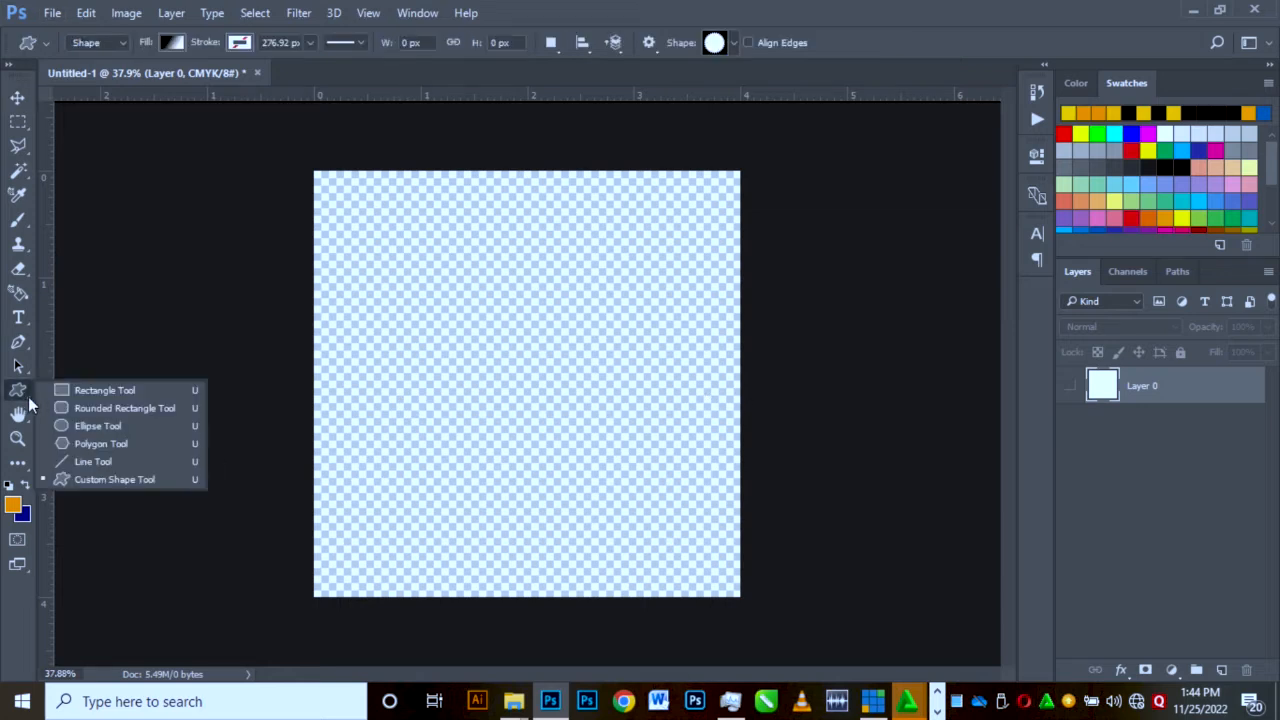
click(85, 392)
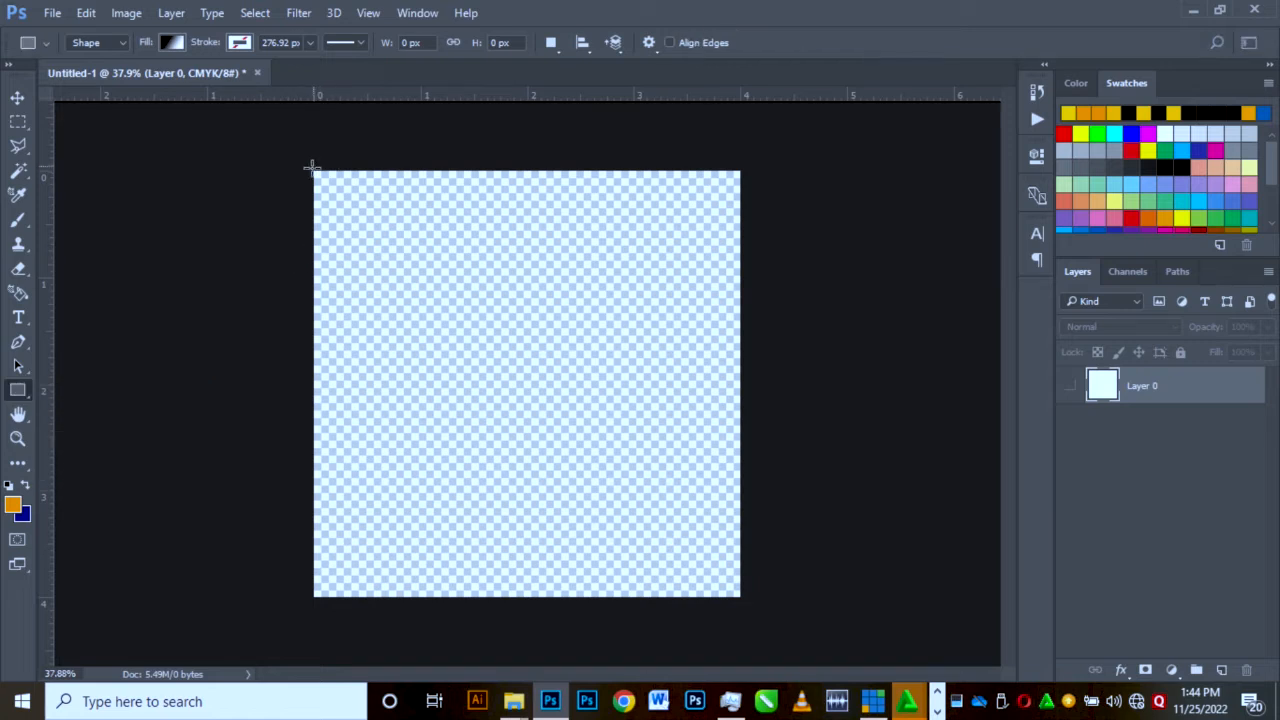
drag(310, 168, 742, 600)
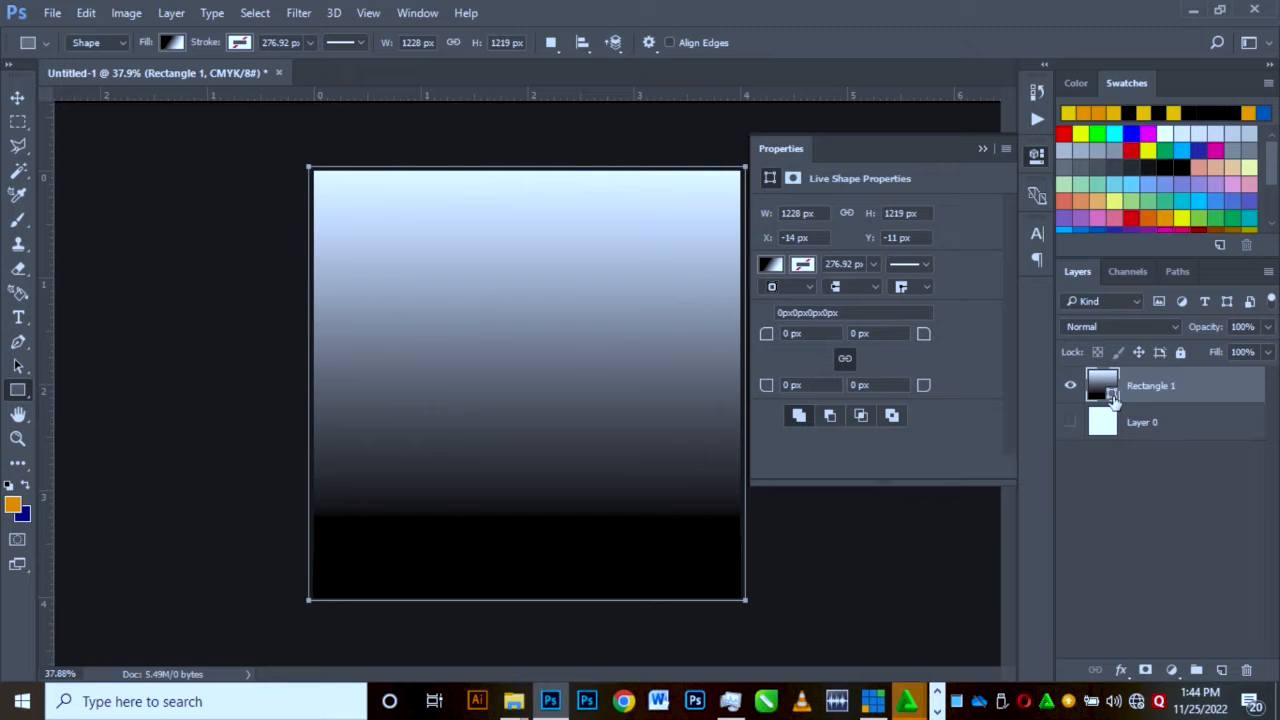
- Replace the rectangle's gradient fill with a solid, fully saturated orange and collapse the shape properties
key(v)
click(758, 223)
click(176, 43)
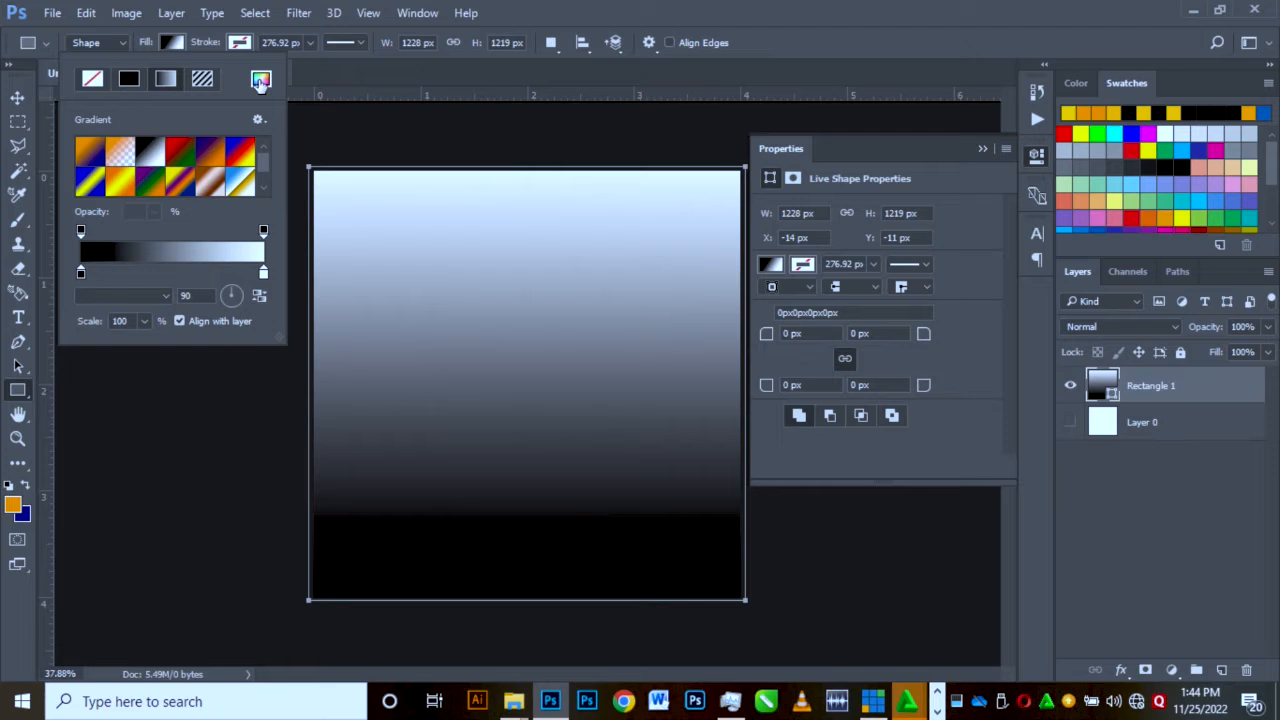
click(260, 80)
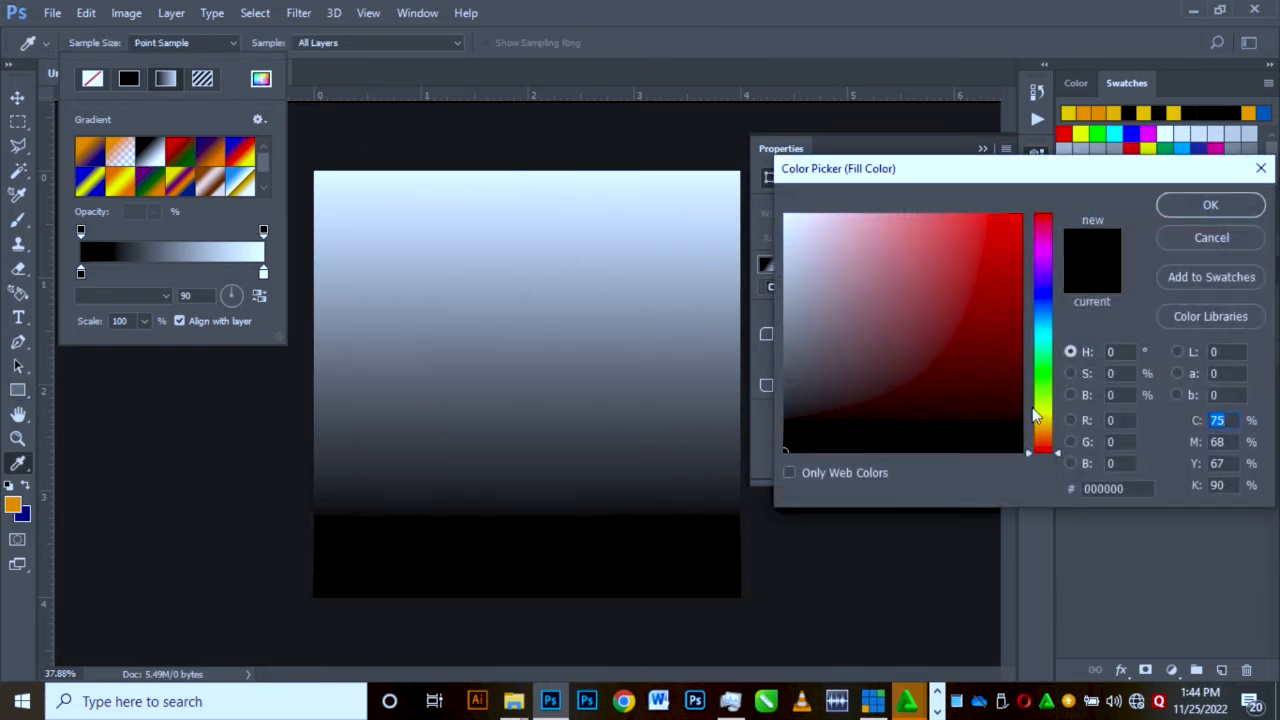
drag(1043, 428, 1043, 438)
click(1017, 218)
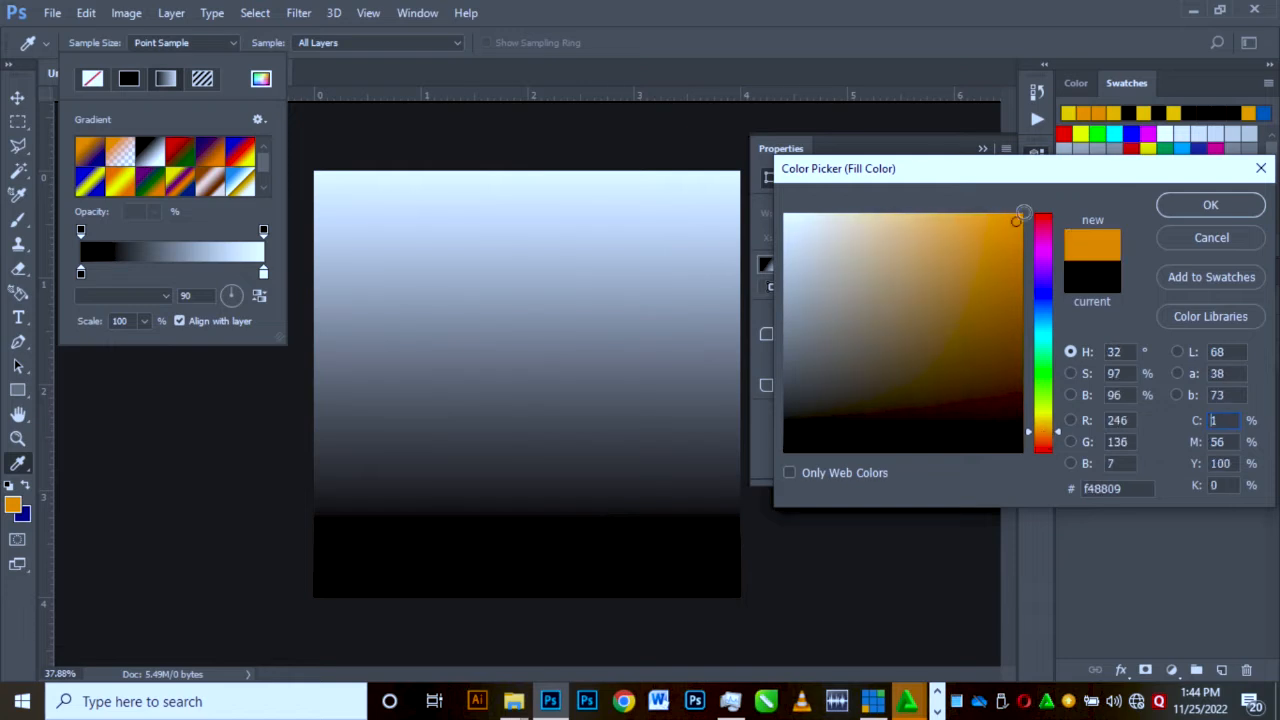
click(1023, 212)
click(1209, 205)
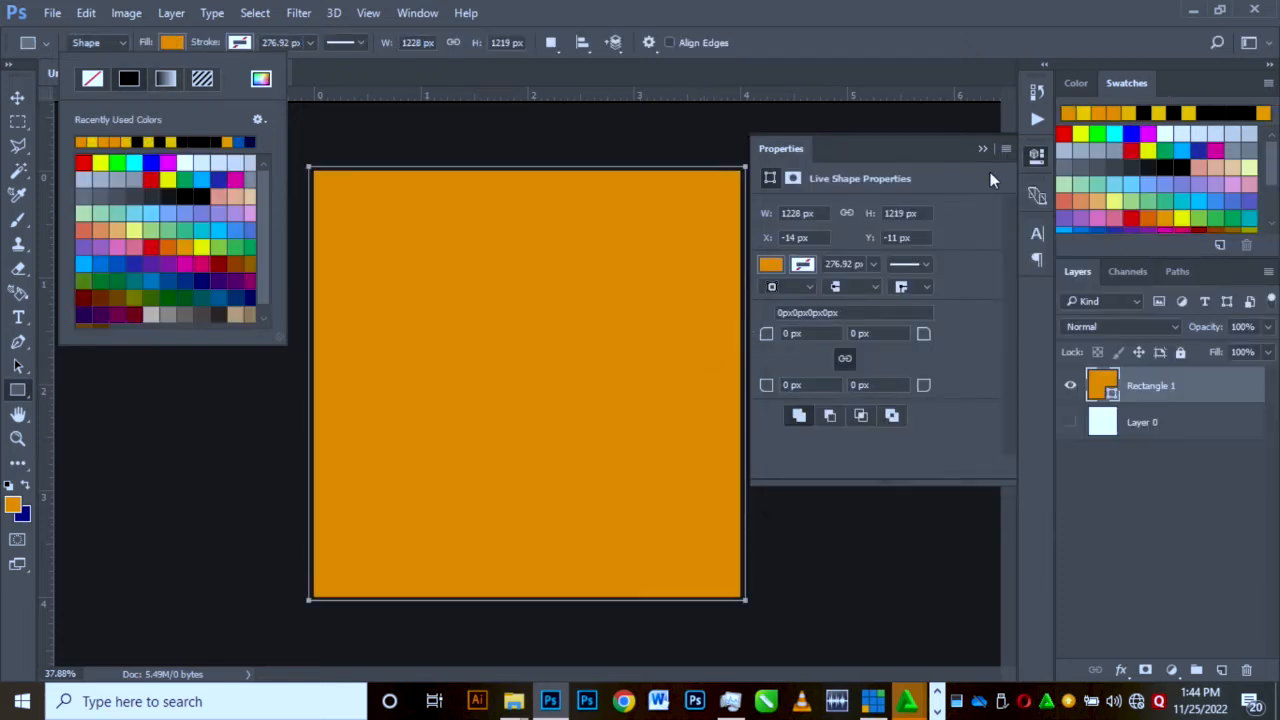
click(983, 149)
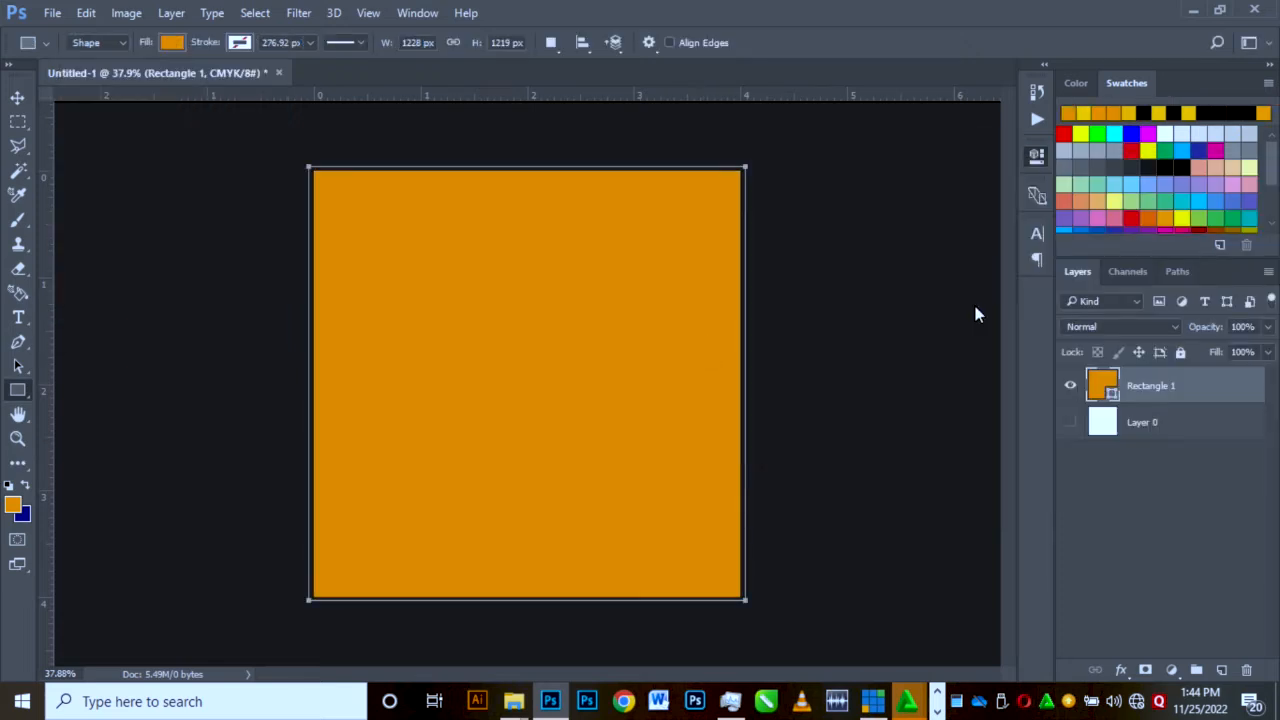
- Adjust the rectangle's solid fill color to the bright orange ff8a00
double_click(1110, 395)
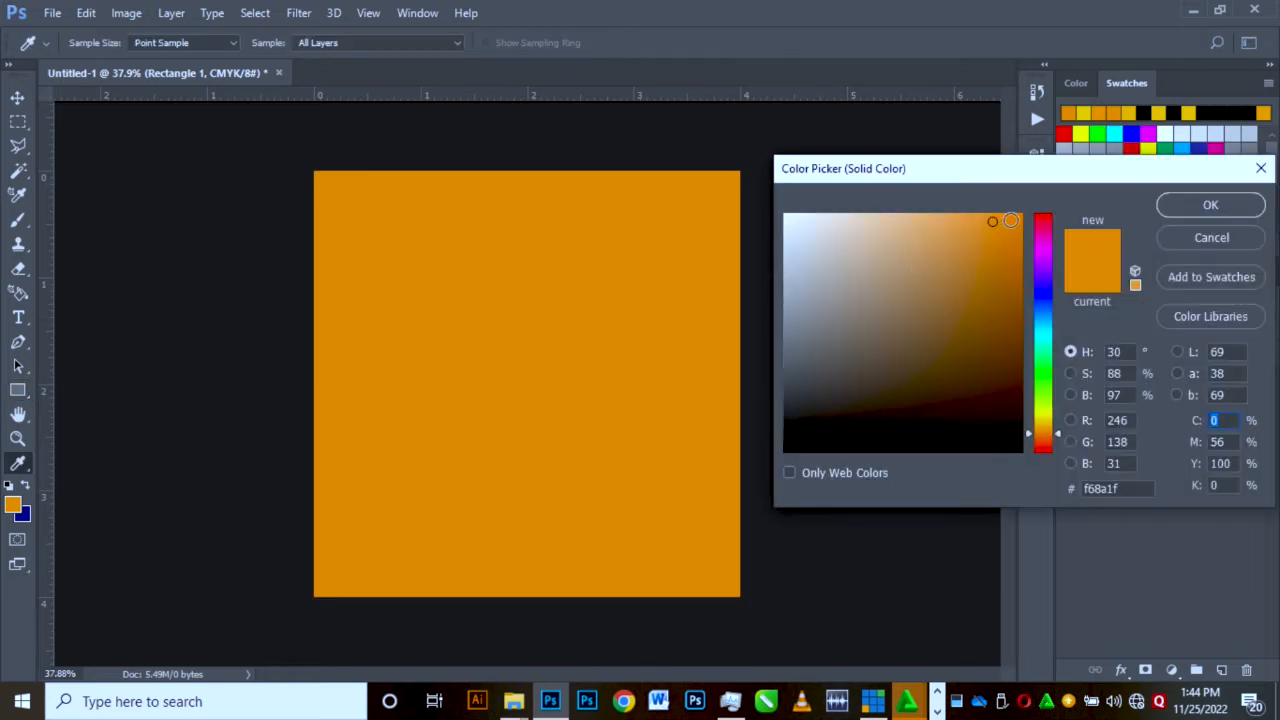
drag(1004, 222, 1026, 214)
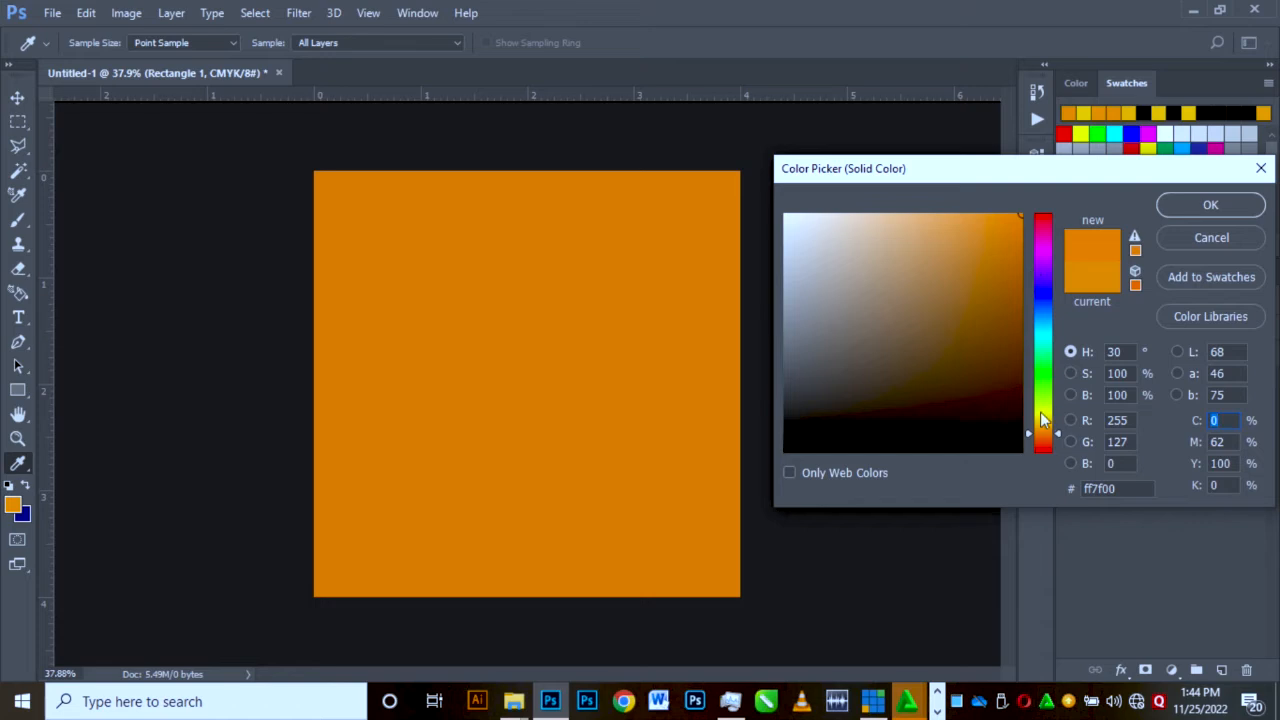
drag(1028, 435, 1028, 434)
drag(1029, 434, 1029, 431)
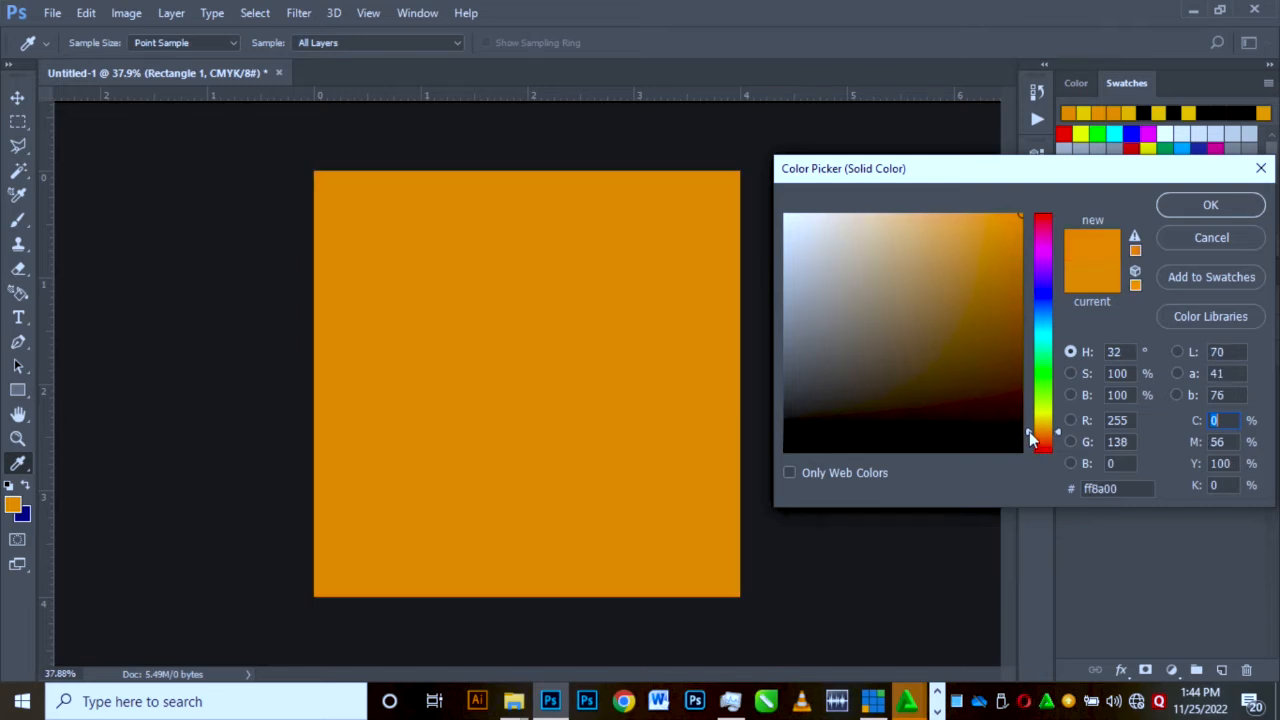
click(1176, 213)
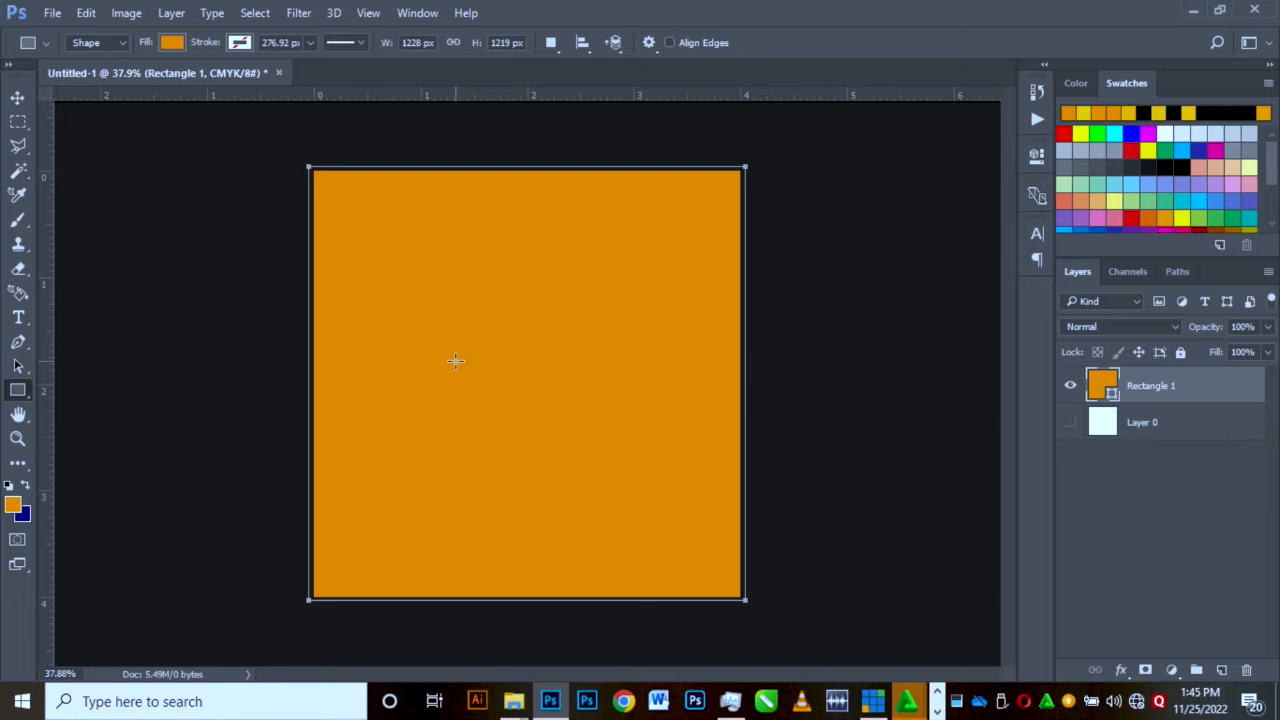
- Duplicate the orange rectangle layer, leaving the copy's solid color unedited
click(17, 97)
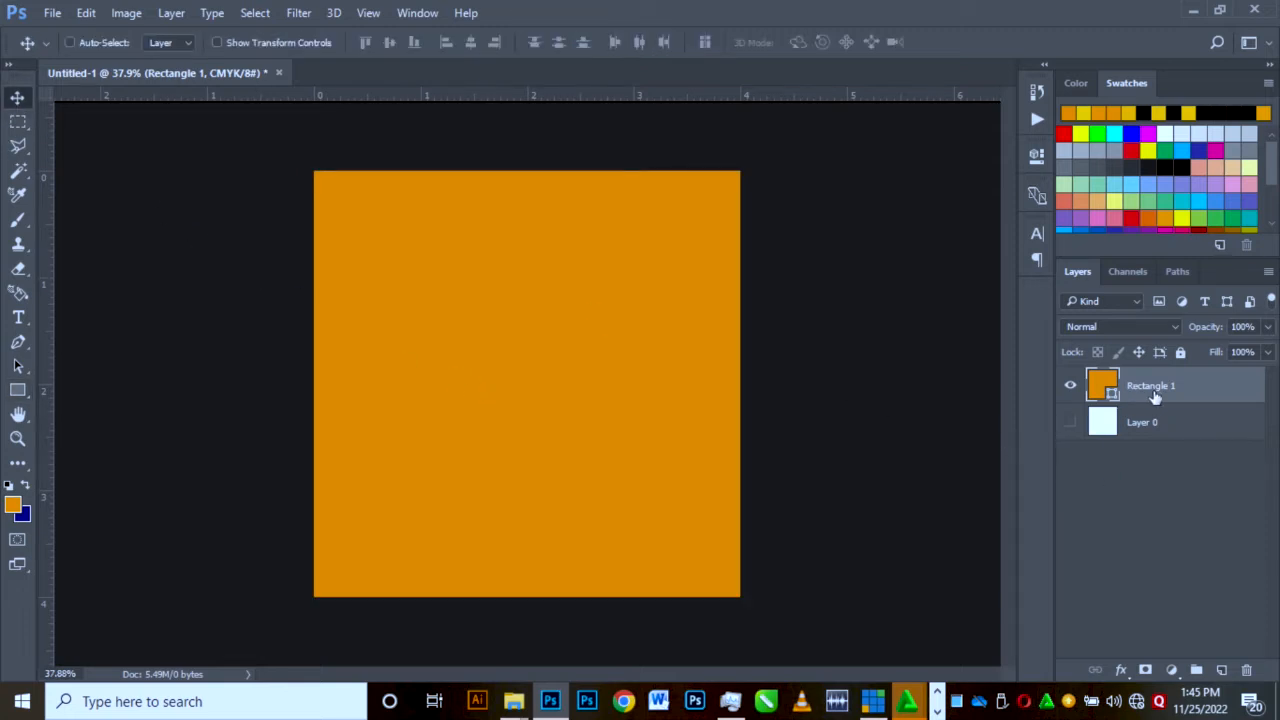
key(ctrl+j)
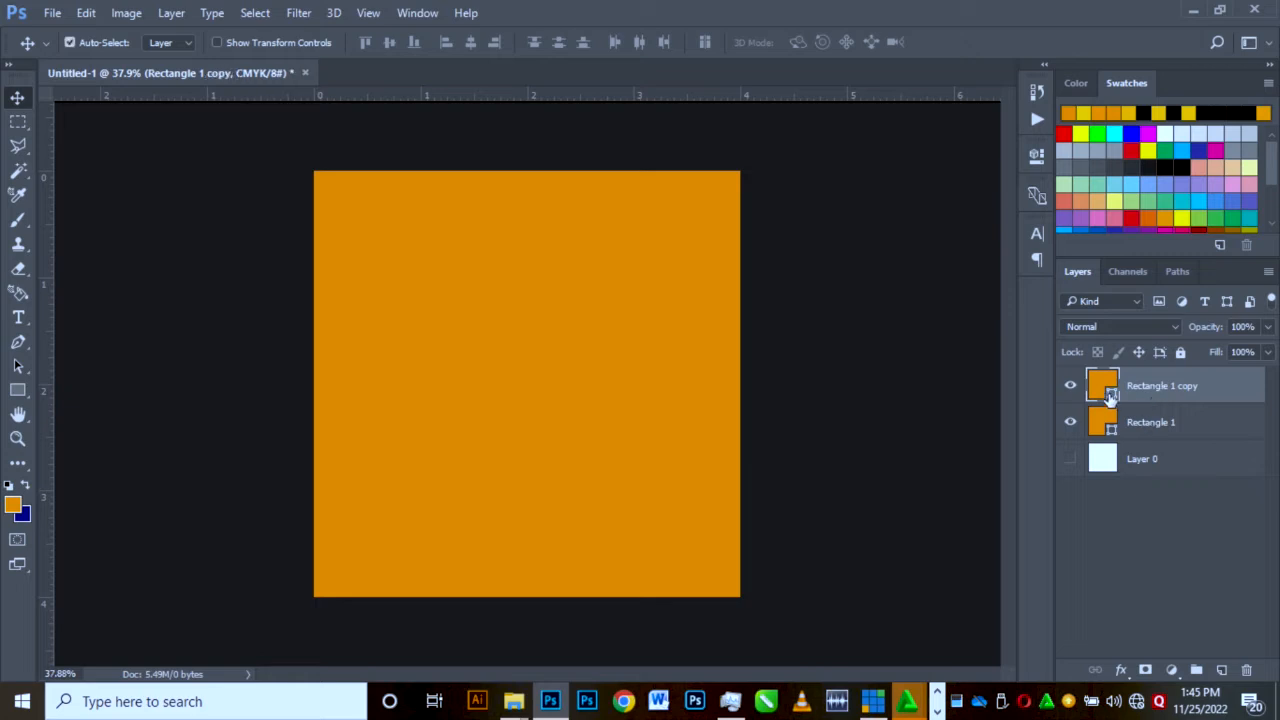
double_click(1102, 385)
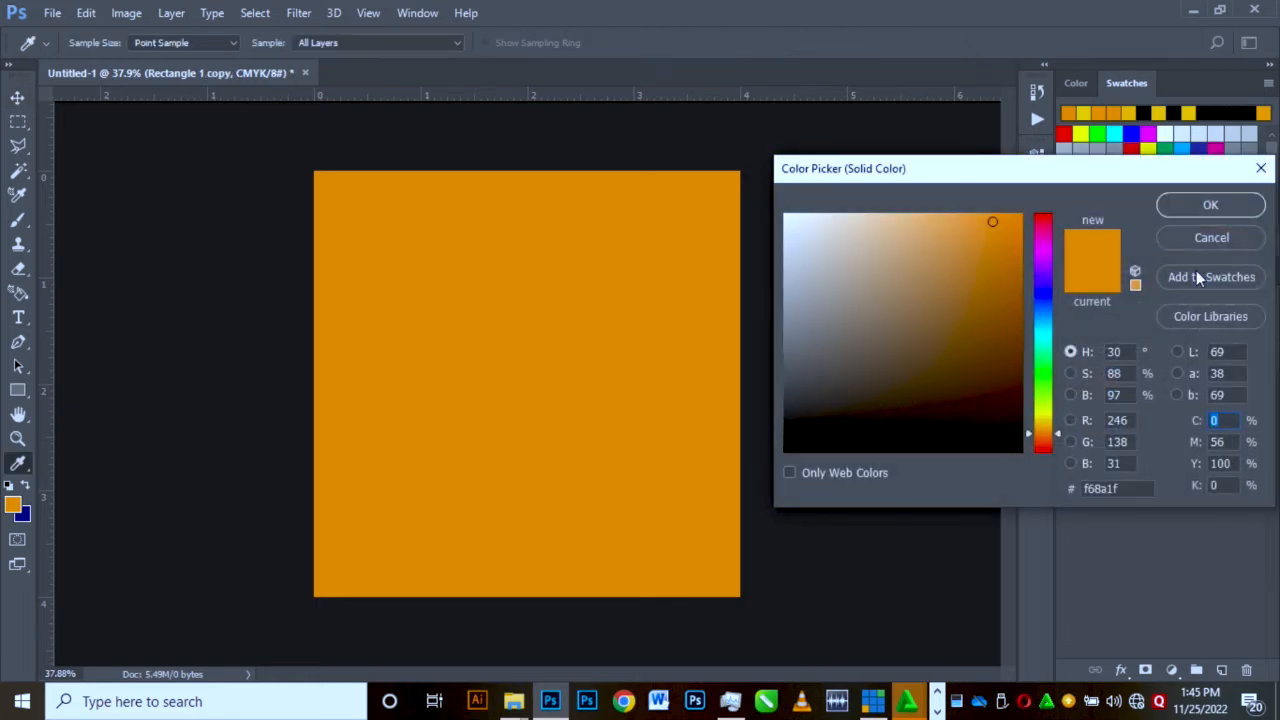
click(1212, 238)
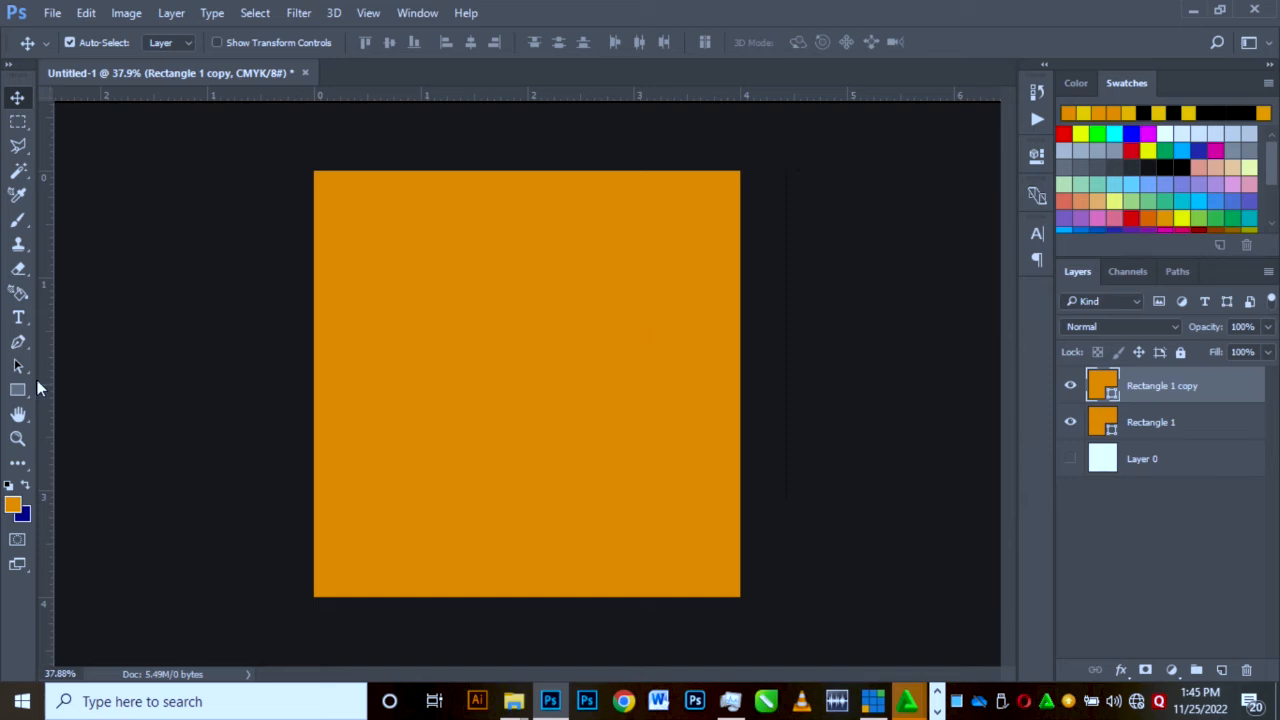
- Switch the duplicated rectangle's fill from solid color to a black-to-white gradient
click(18, 390)
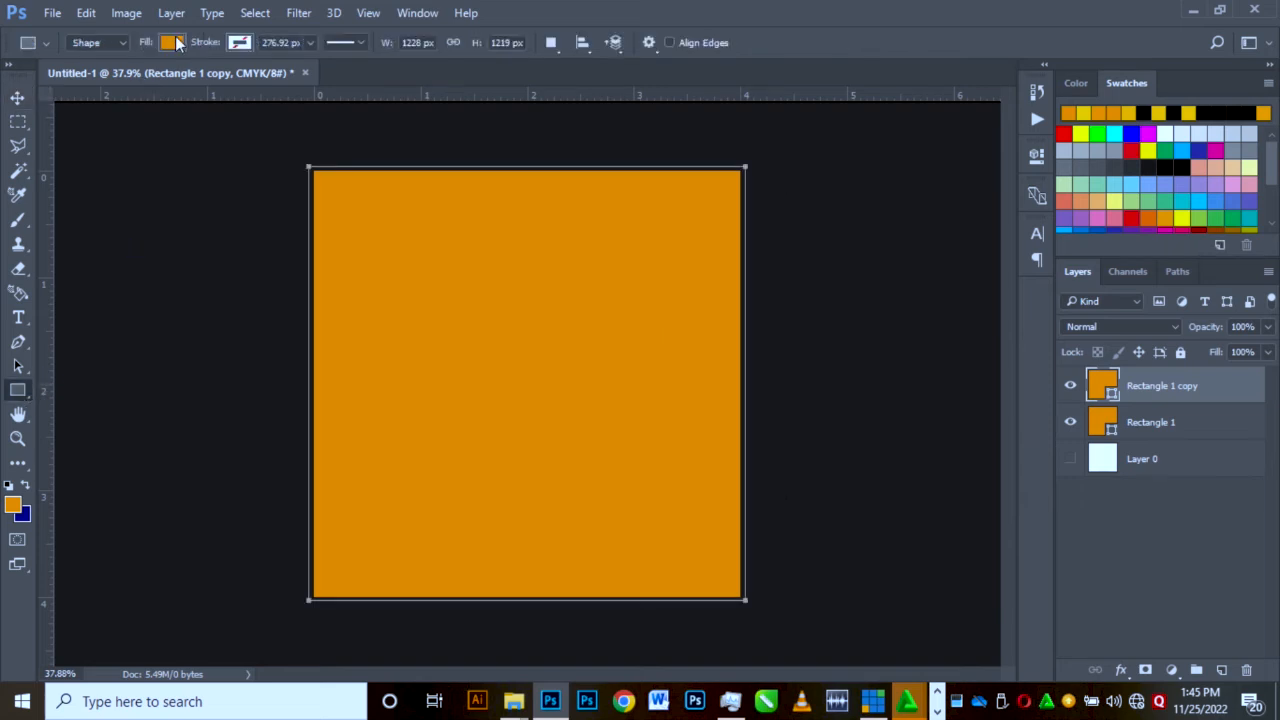
click(173, 42)
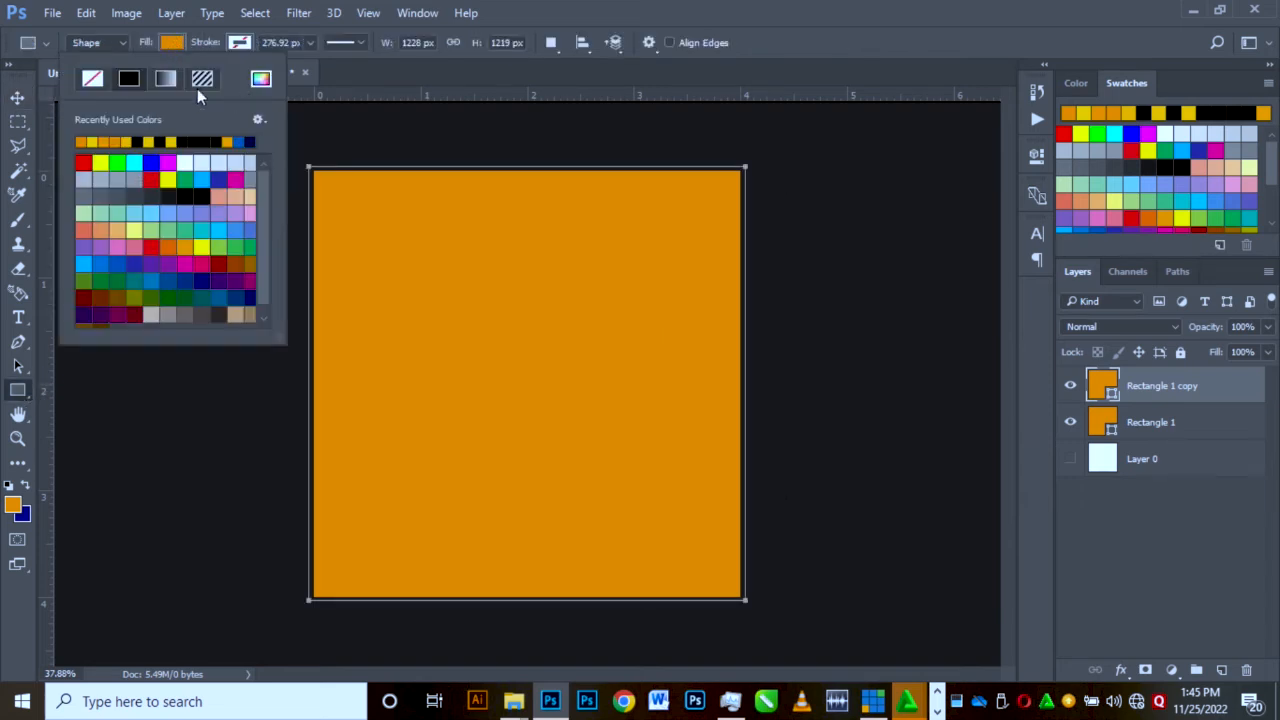
click(166, 79)
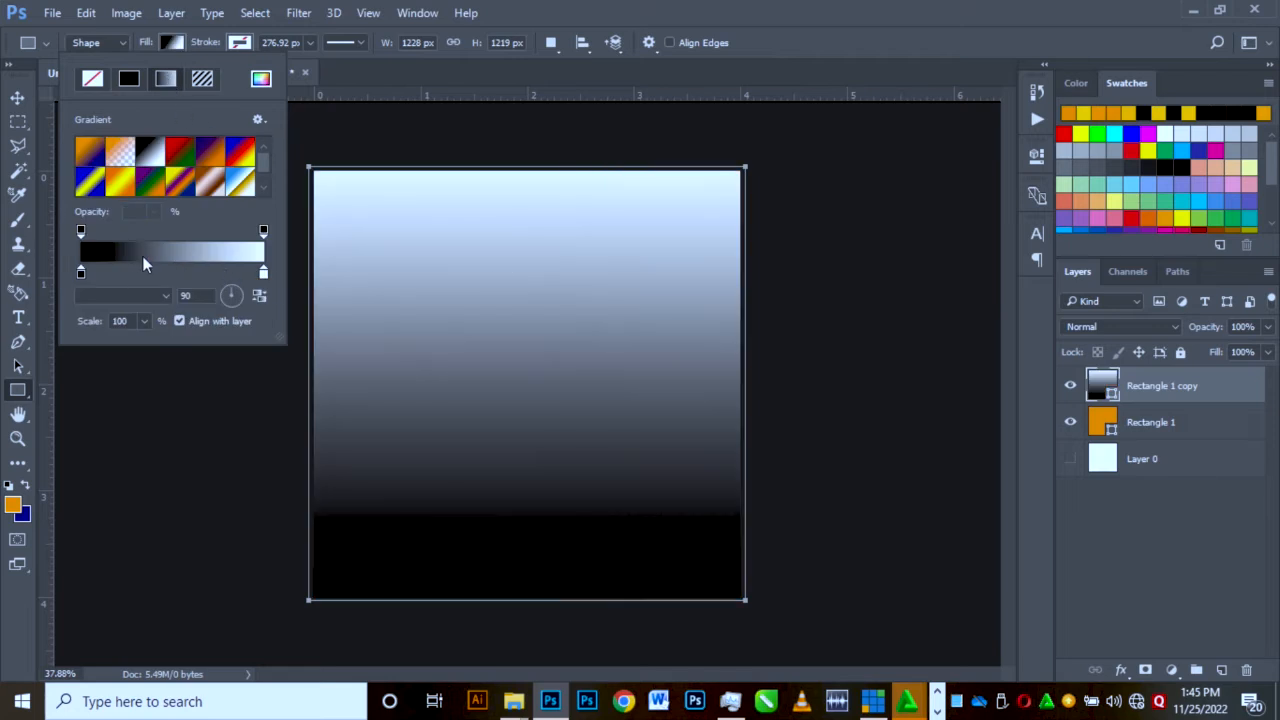
- Change the gradient's black color stop to dark red 5a0404
double_click(81, 274)
drag(1048, 248, 1047, 213)
click(1012, 350)
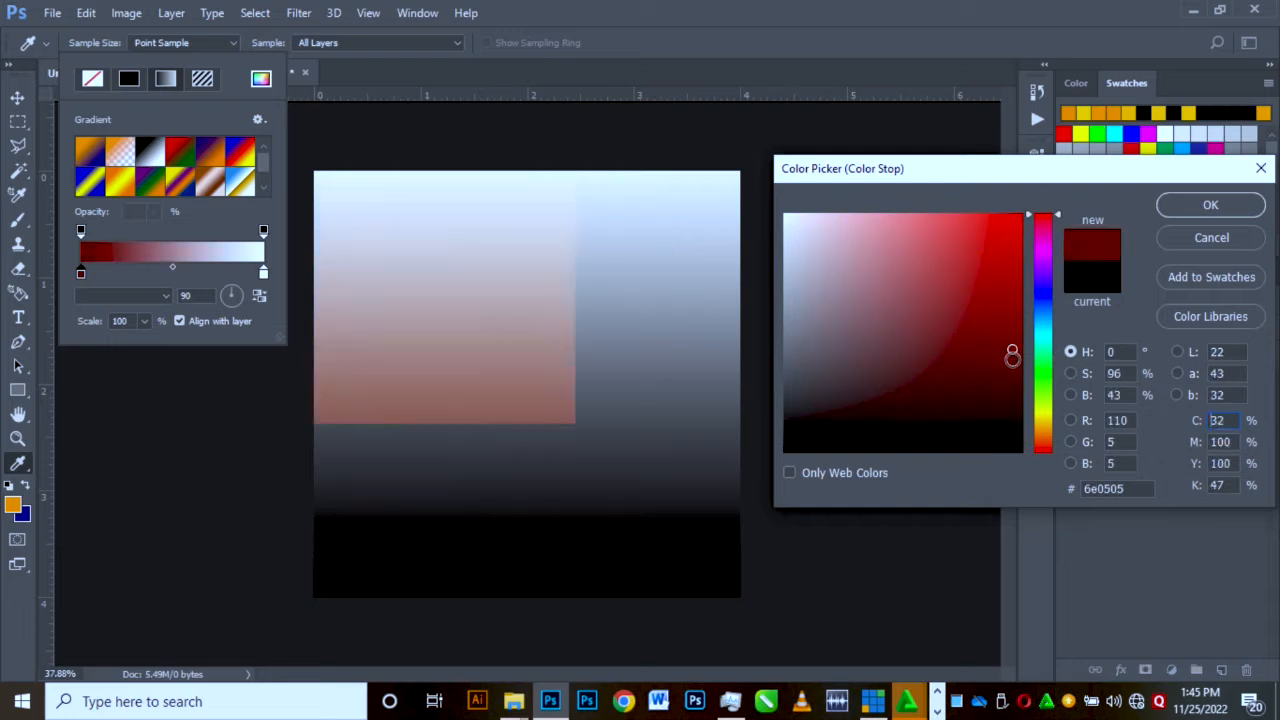
click(1012, 368)
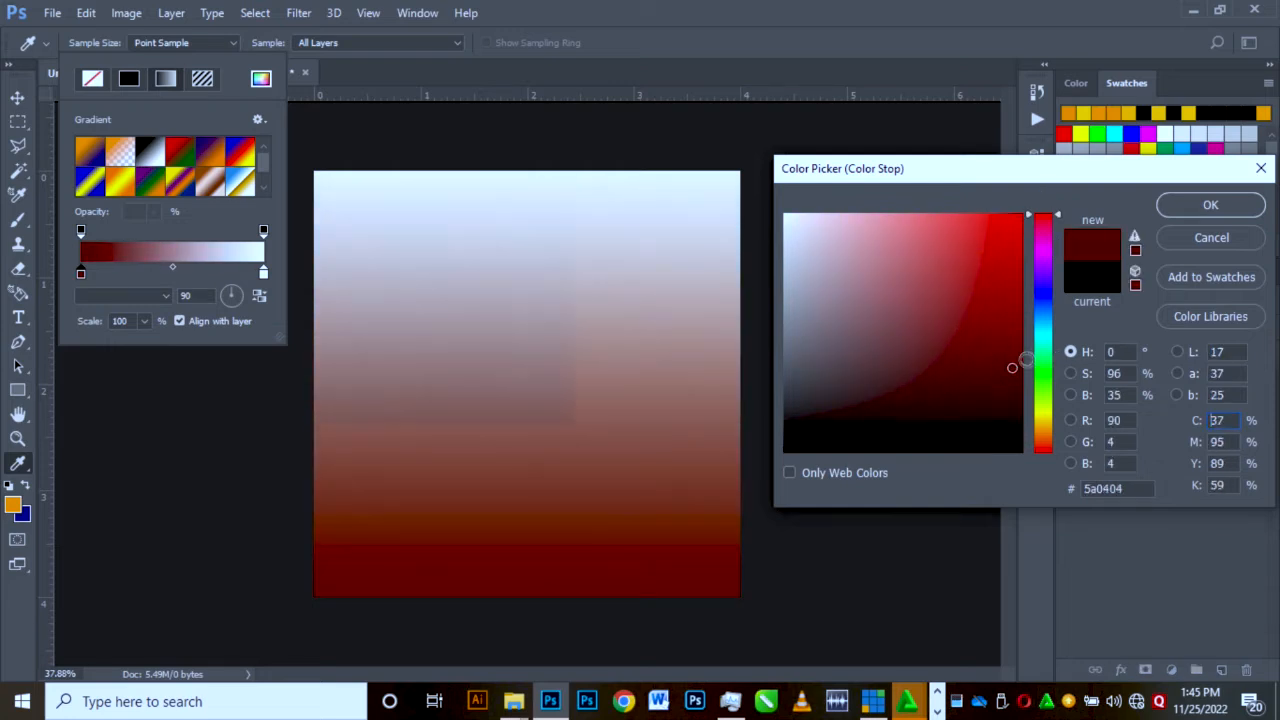
click(1175, 205)
- Change the gradient's white color stop to bright red ff0000
double_click(264, 273)
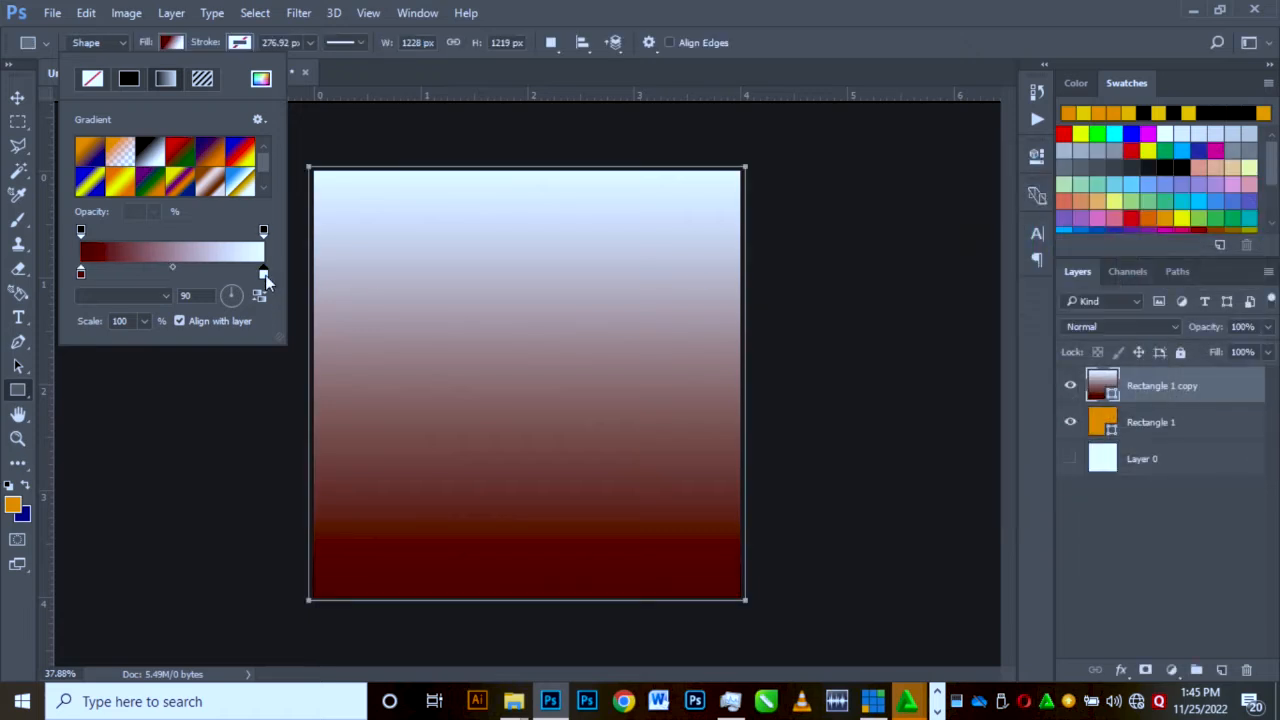
click(1010, 238)
drag(1010, 238, 1052, 218)
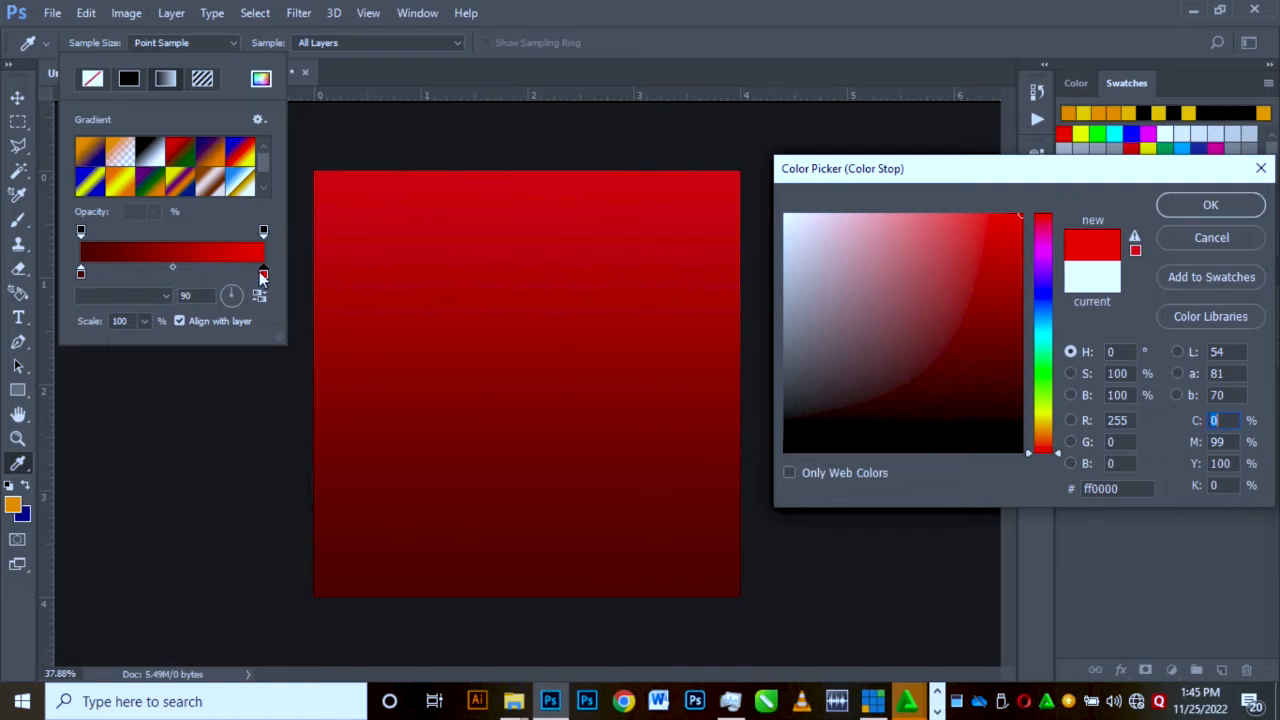
click(1212, 207)
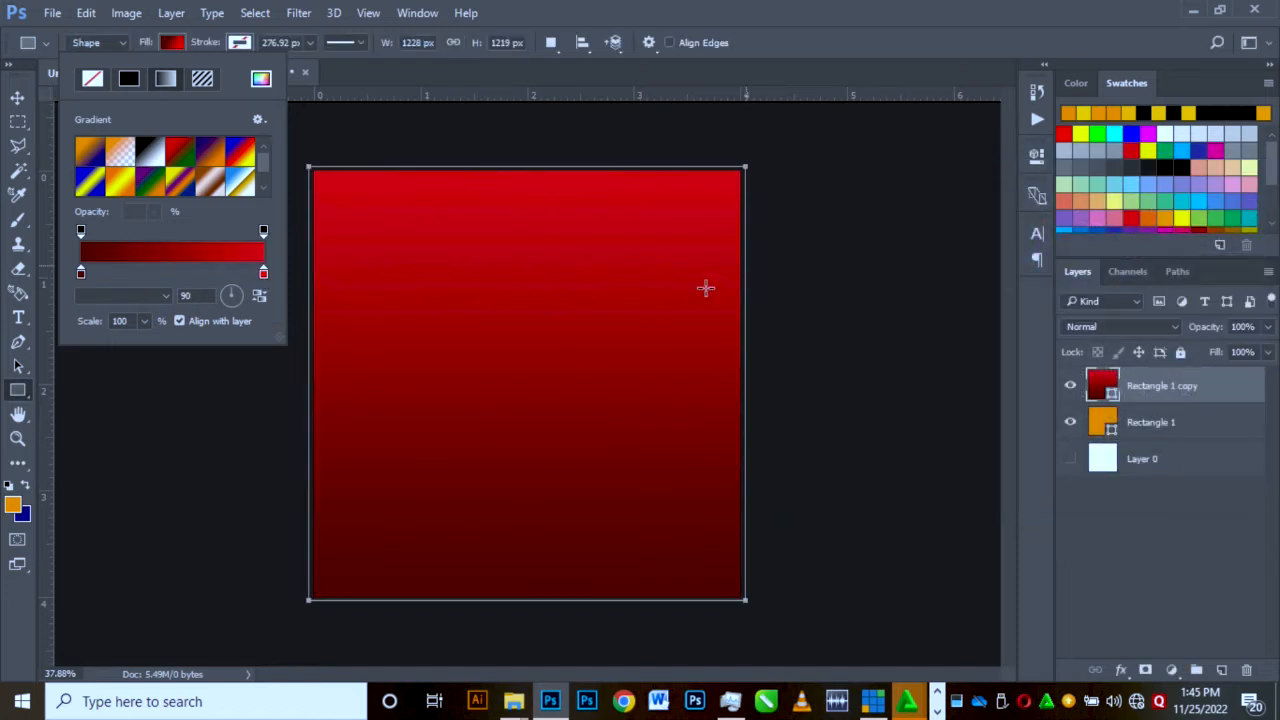
click(17, 97)
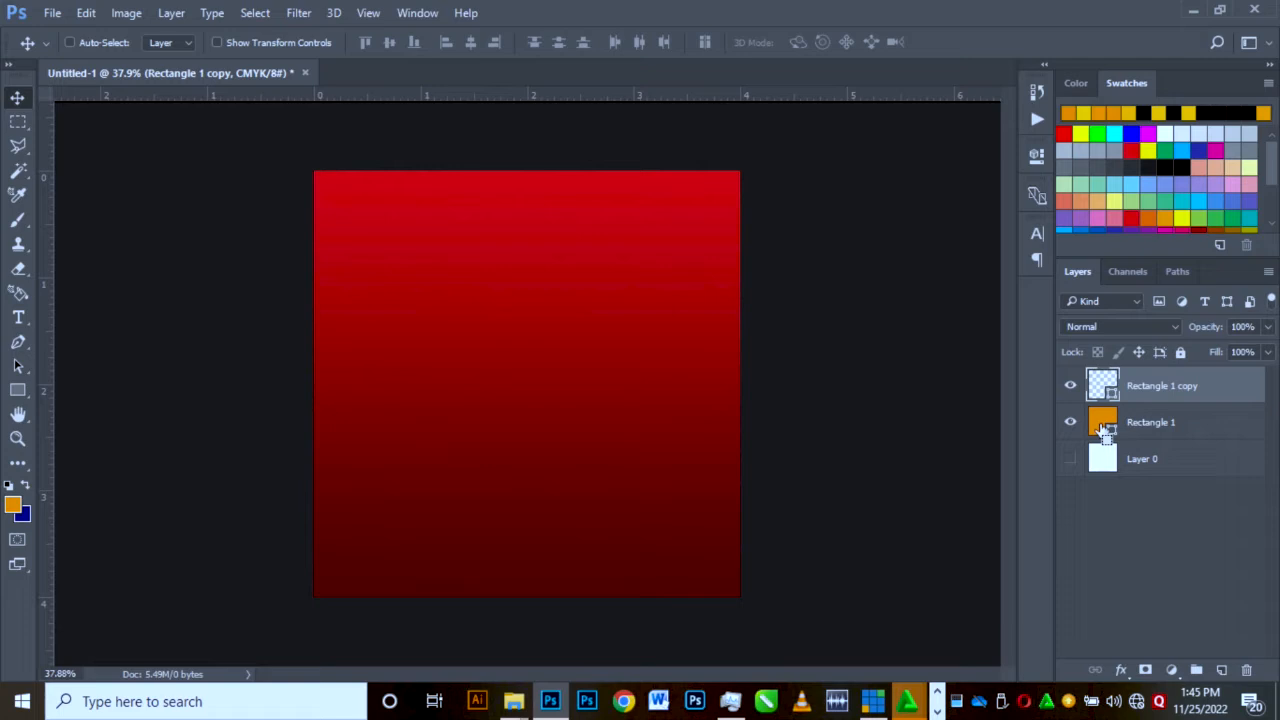
key(ctrl+j)
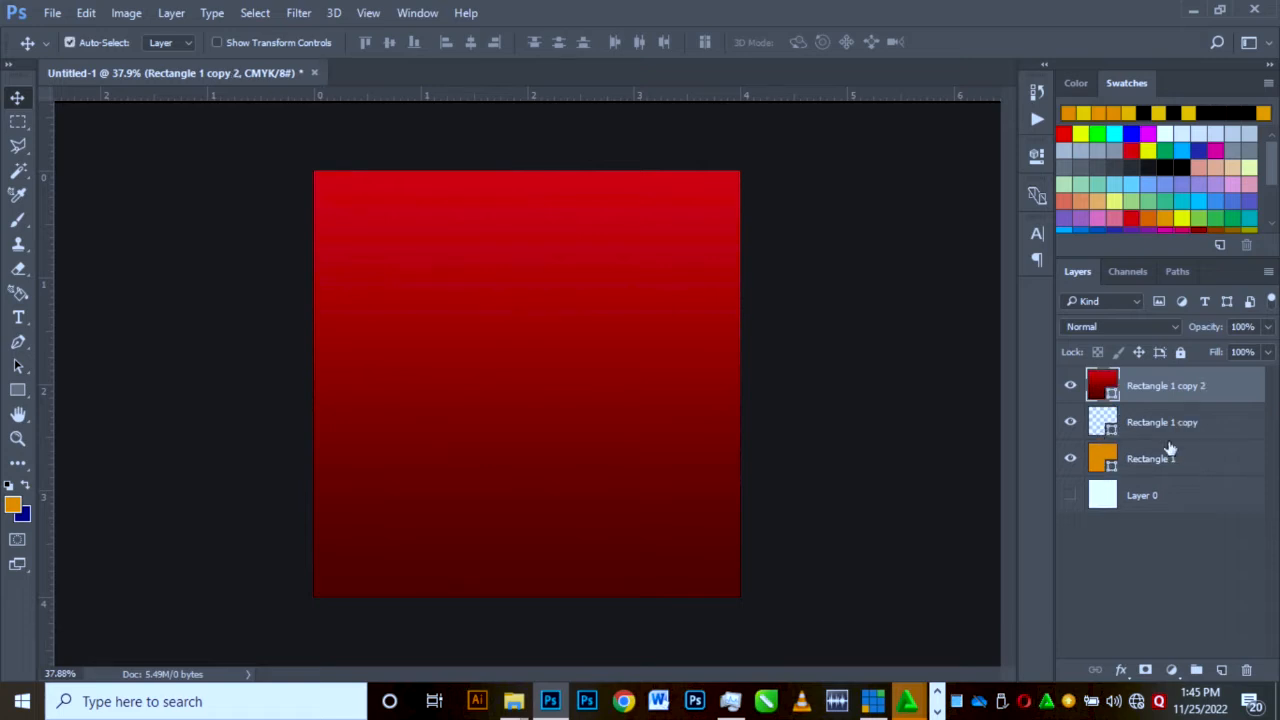
key(ctrl+e)
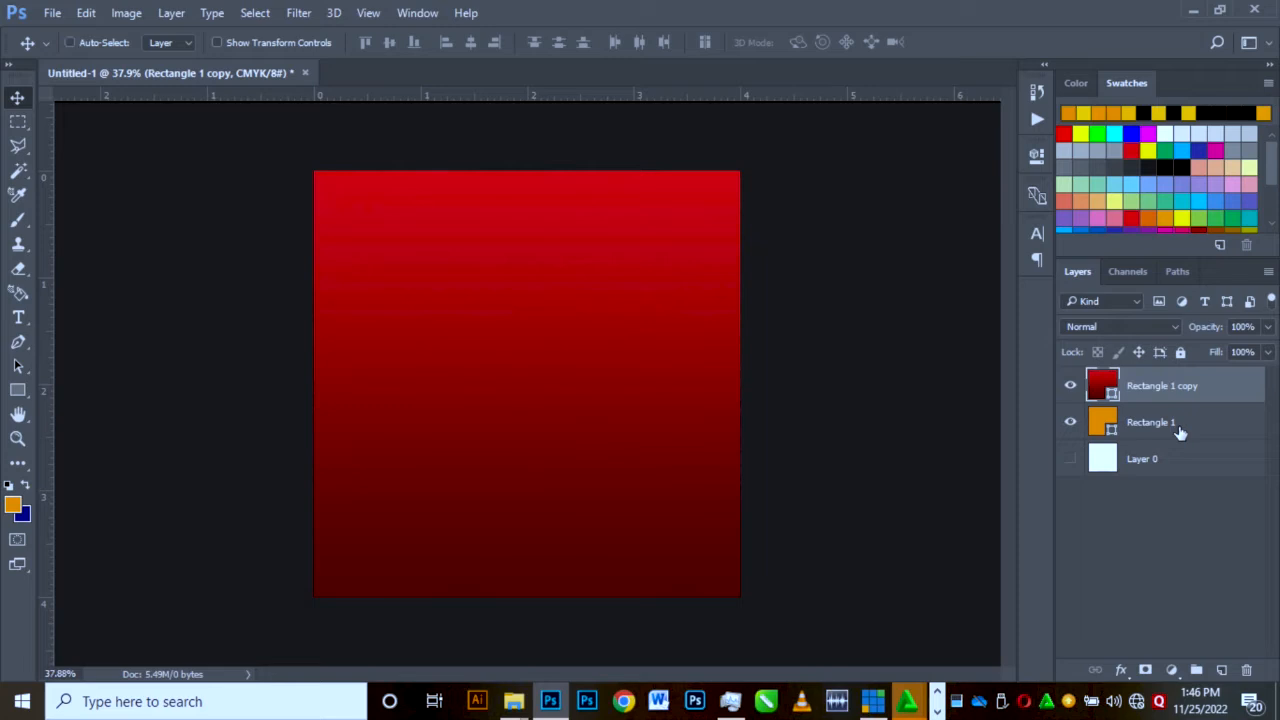
- Scale the red gradient rectangle symmetrically to about 74% width and shorten it from below to about 76% height
key(ctrl+t)
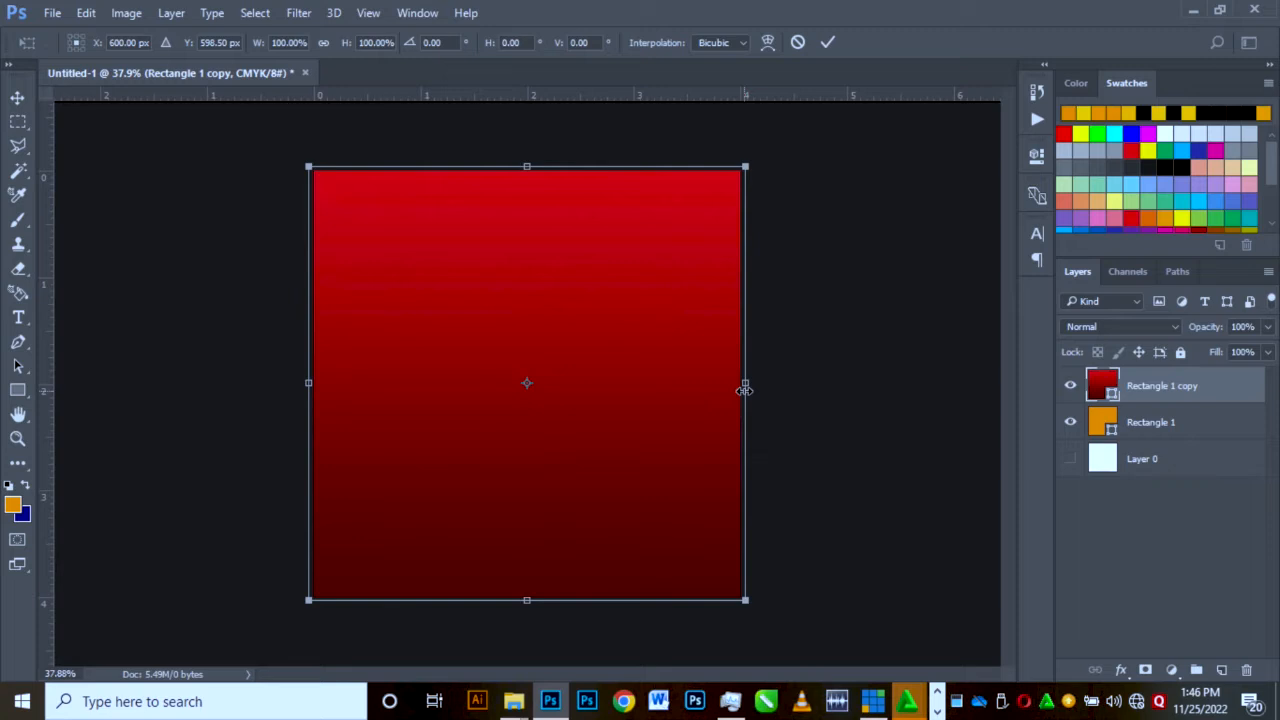
drag(745, 390, 688, 382)
drag(527, 599, 540, 496)
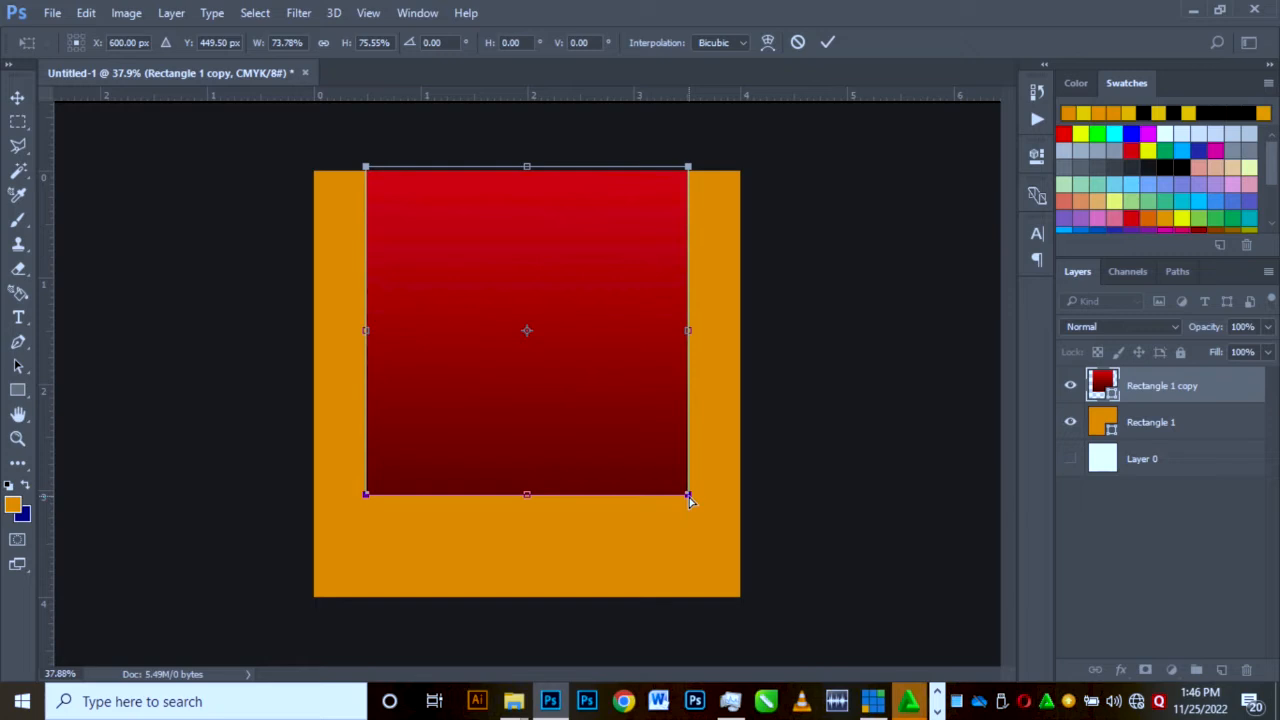
- Taper the red shape symmetrically toward its bottom edge, widen it to about 76.6%, and raise the bottom edge slightly
drag(680, 497, 658, 497)
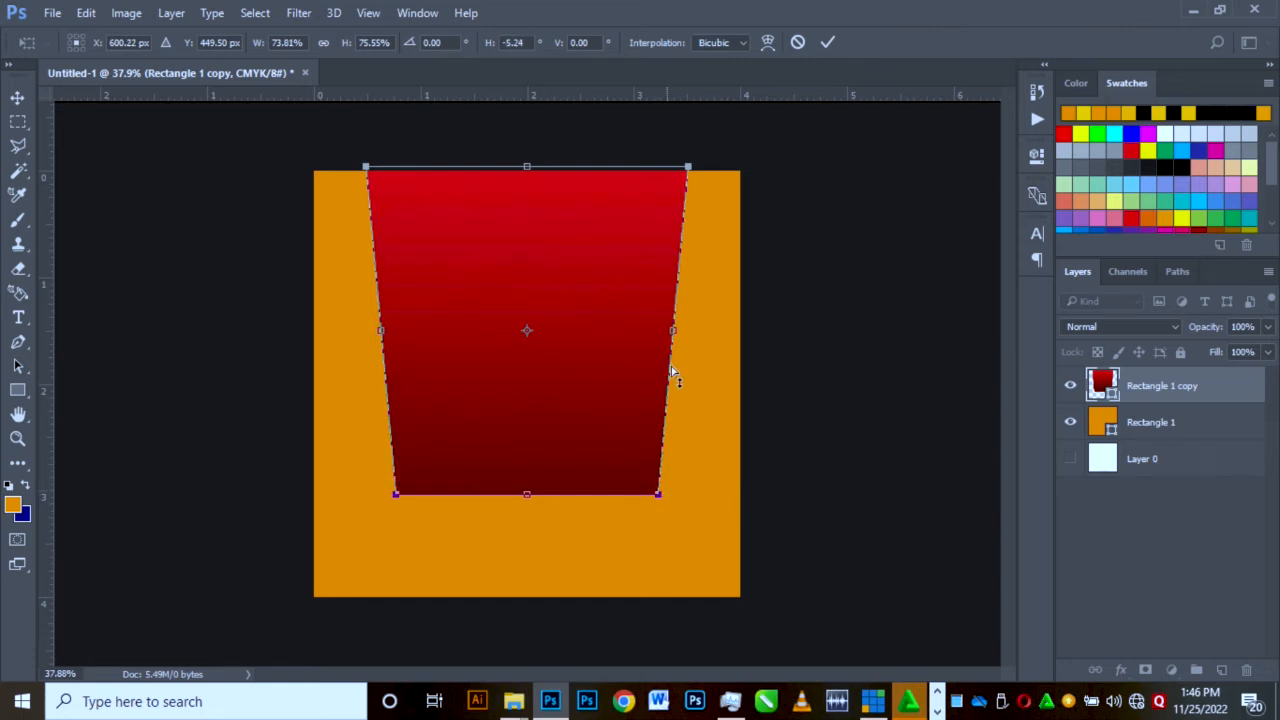
drag(674, 333, 678, 333)
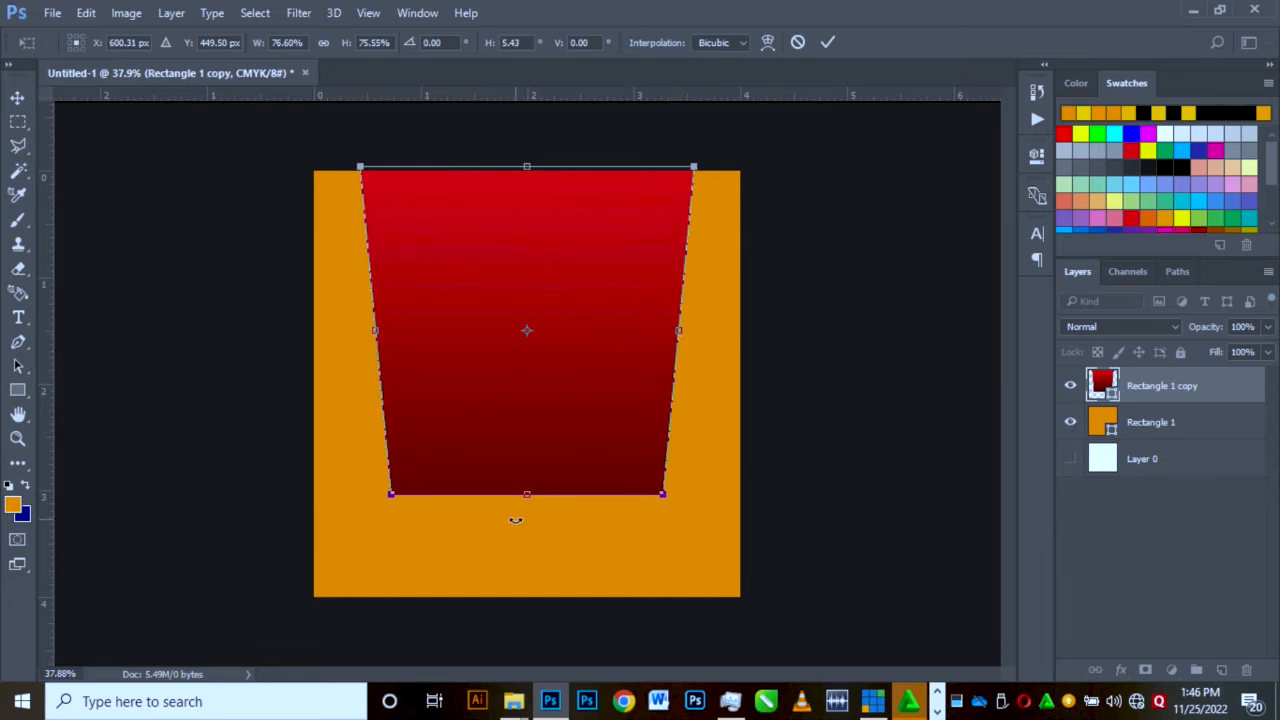
drag(527, 493, 528, 476)
key(Return)
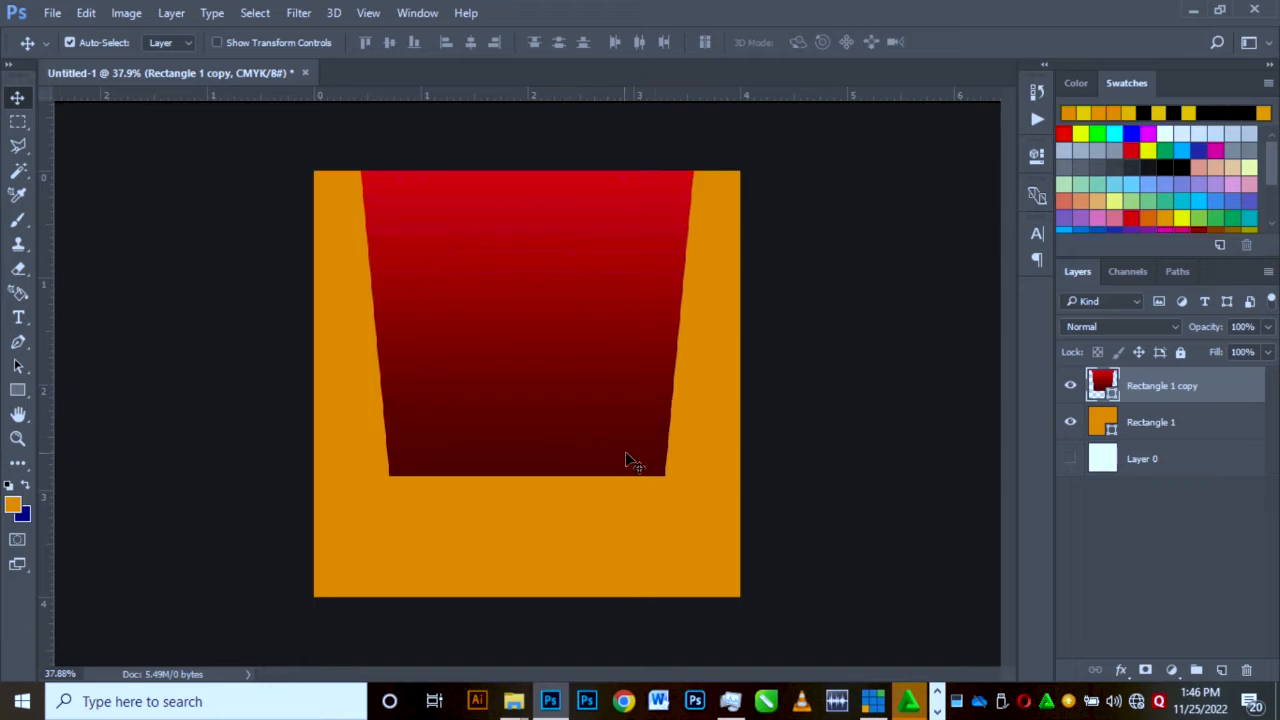
- Draw an 828 px circle with the Ellipse tool directly above the orange background layer, overlapping the red shape's lower part
click(697, 482)
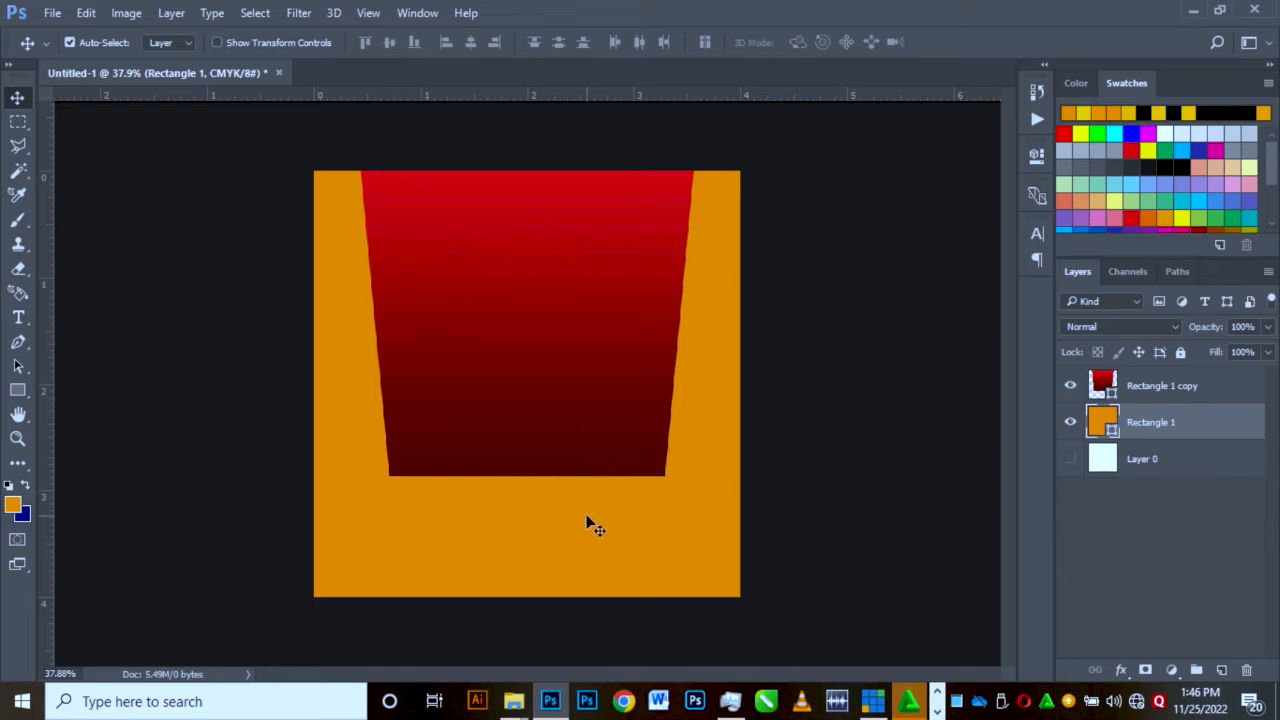
click(17, 392)
click(139, 429)
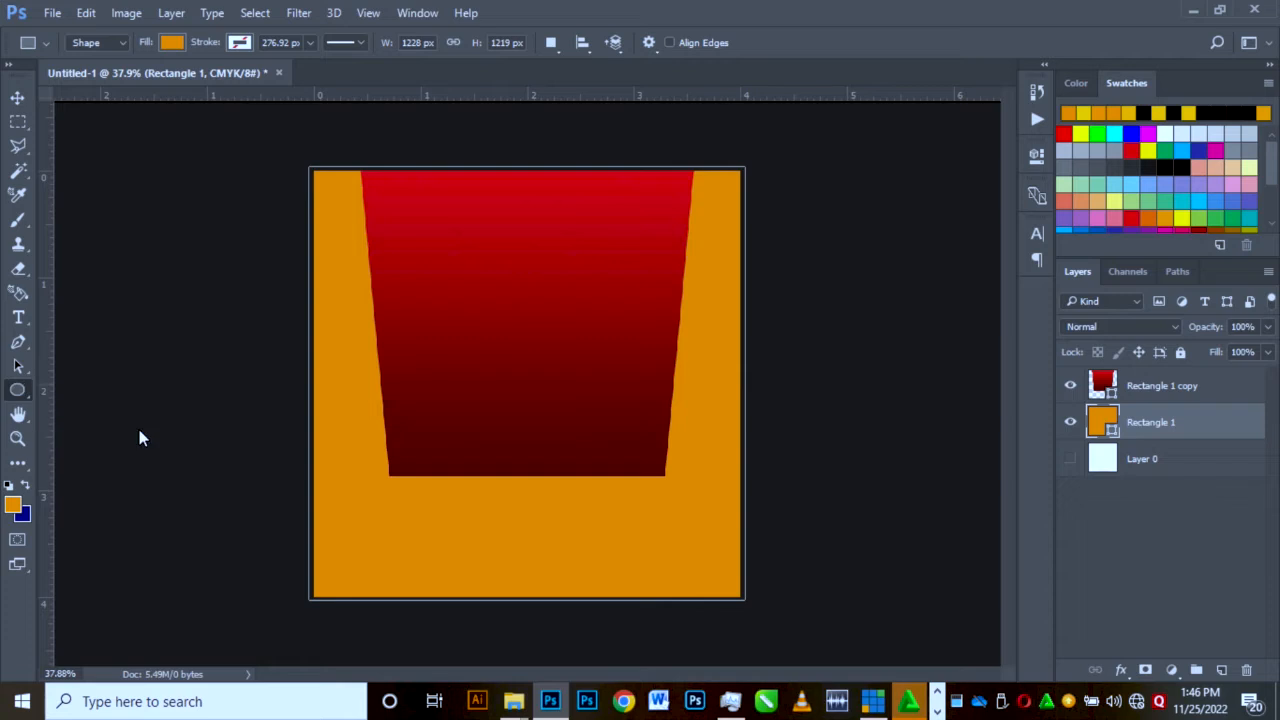
drag(362, 292, 741, 586)
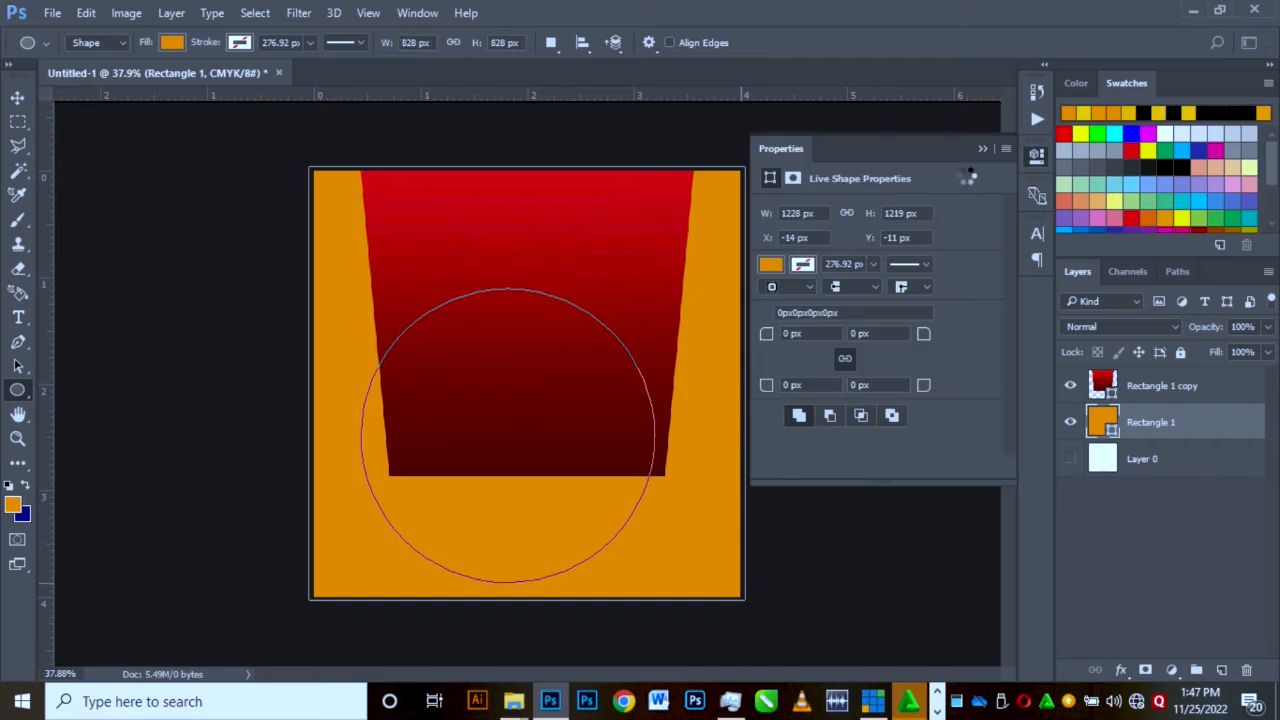
click(983, 148)
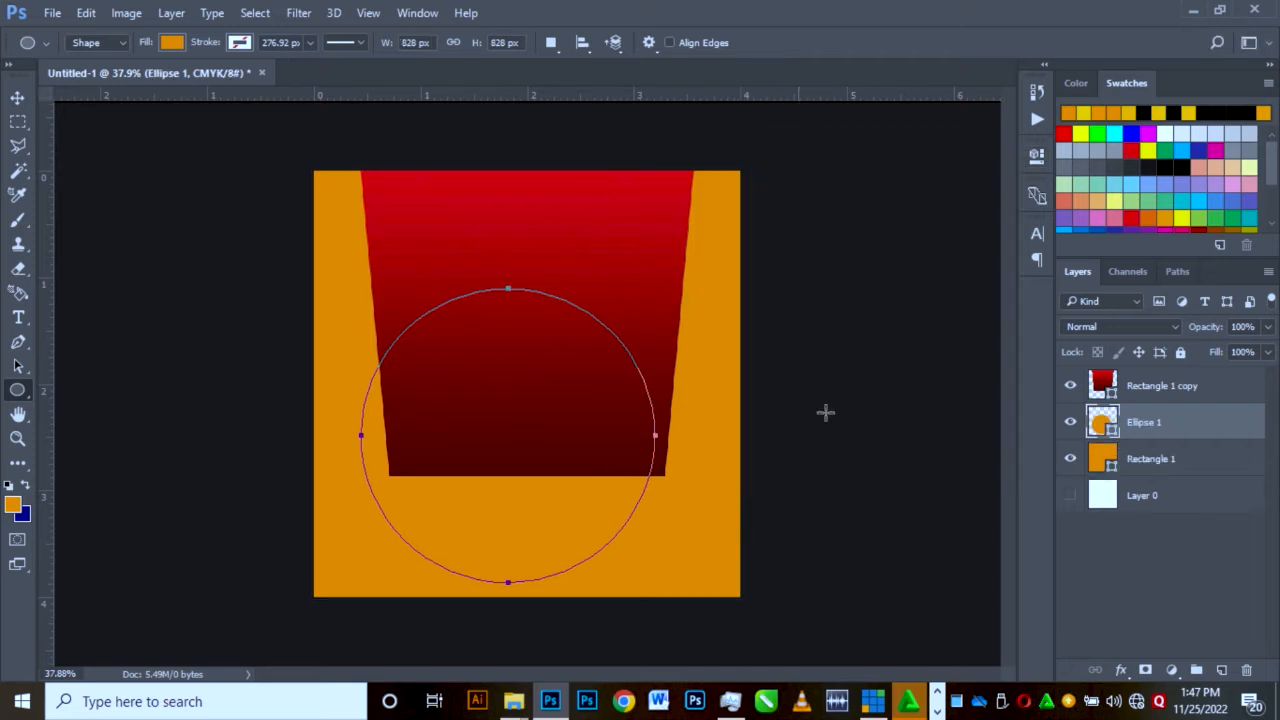
click(17, 98)
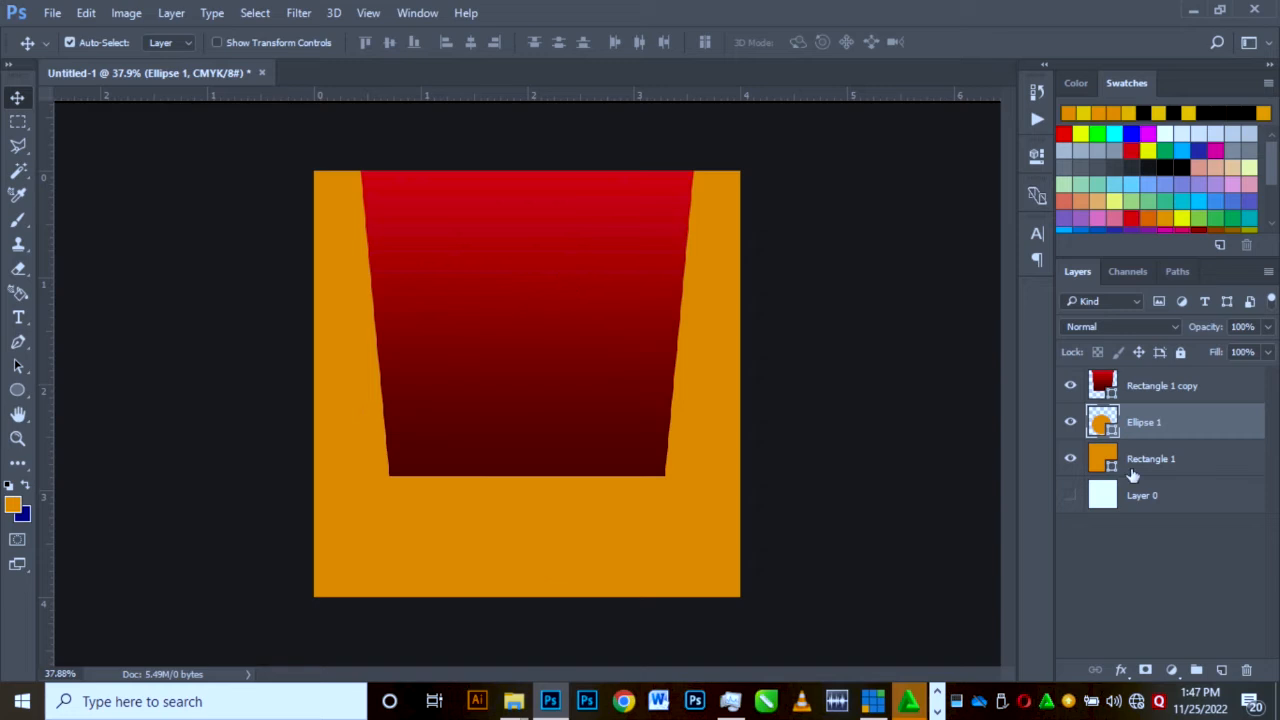
- Set the circle's solid fill color to yellow ffca29
double_click(1105, 425)
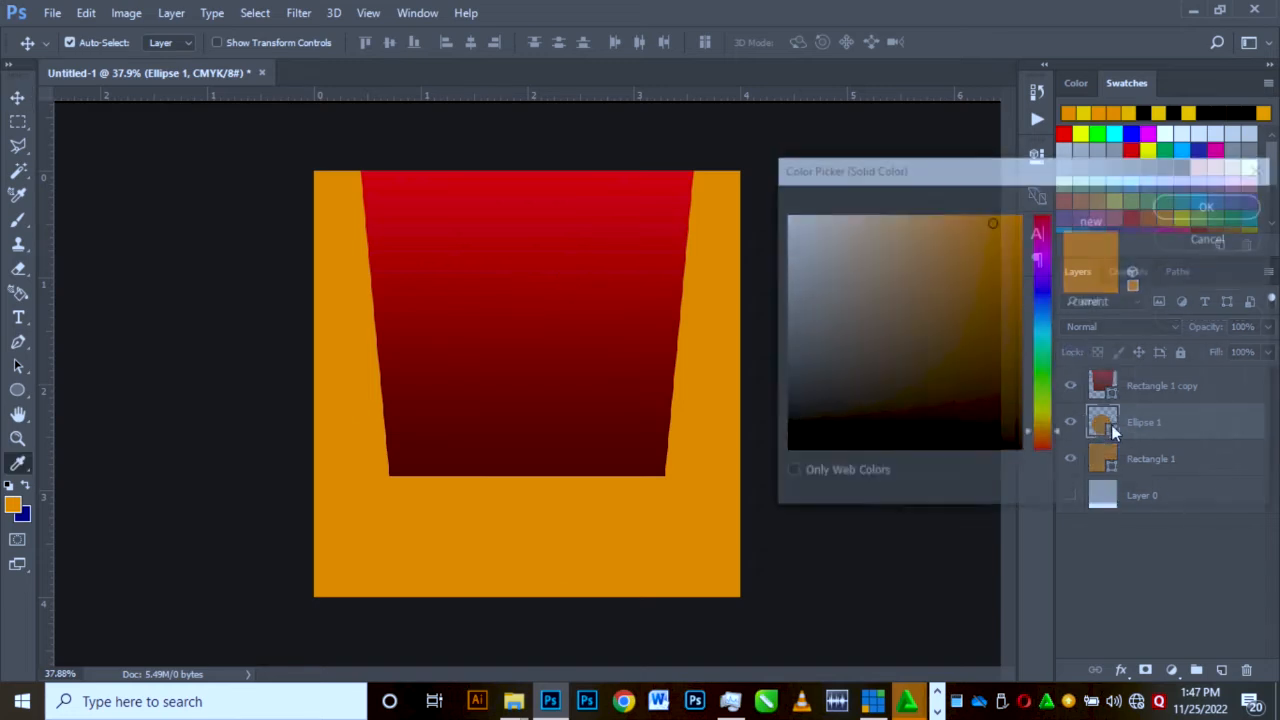
click(1043, 423)
drag(990, 220, 984, 214)
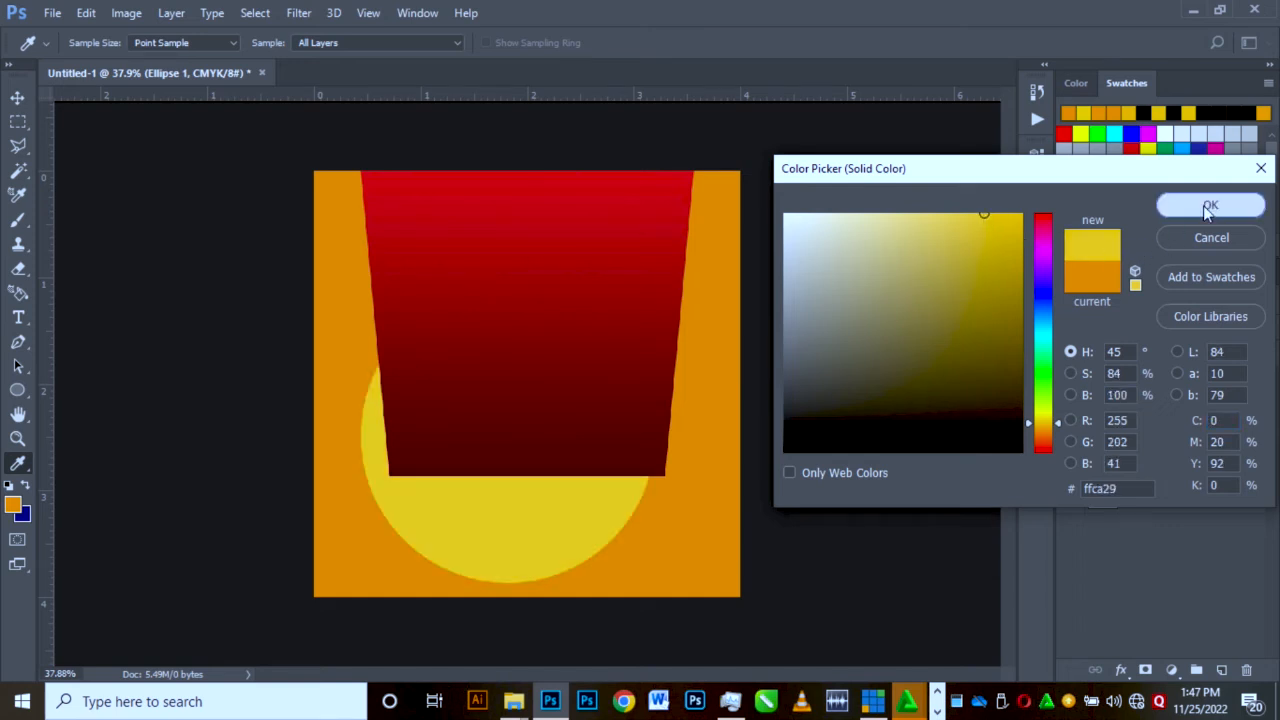
click(1205, 210)
- Move the yellow circle up behind the red shape and scale it from its center to about 109.5%
key(v)
drag(563, 530, 580, 497)
key(ctrl+t)
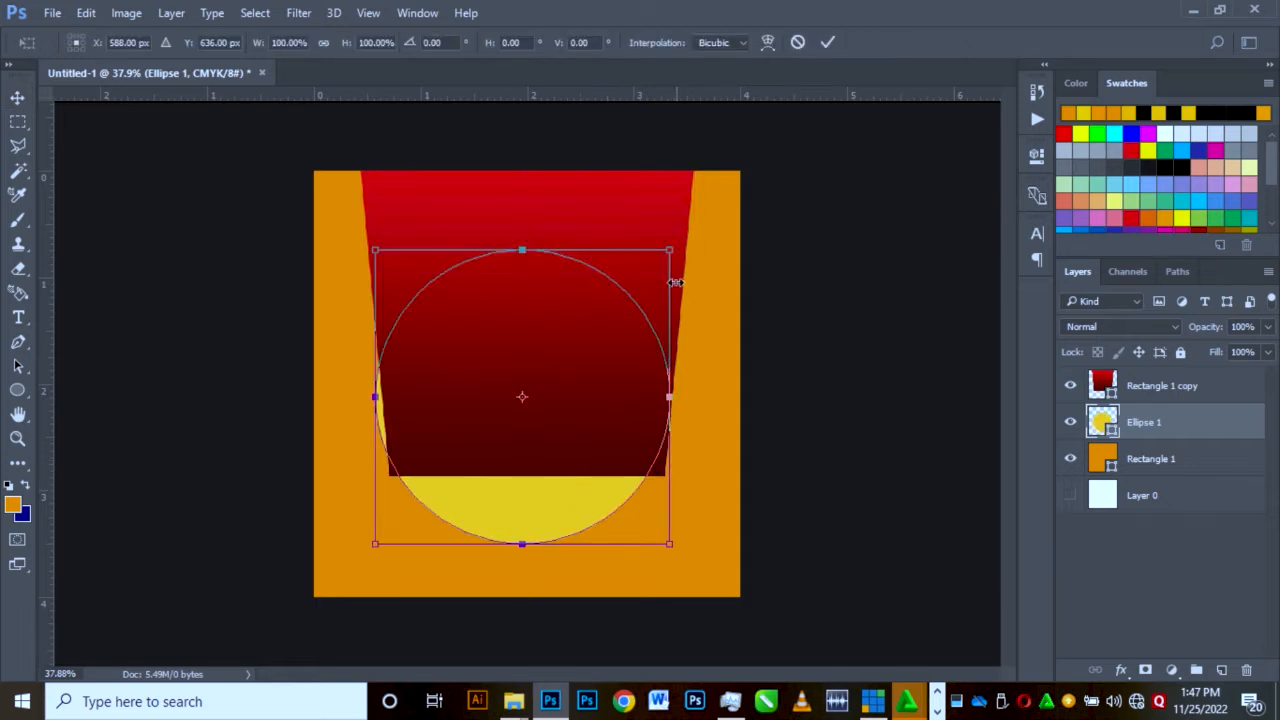
mouse_move(669, 250)
mouse_down()
mouse_move(689, 220)
mouse_move(681, 234)
mouse_up()
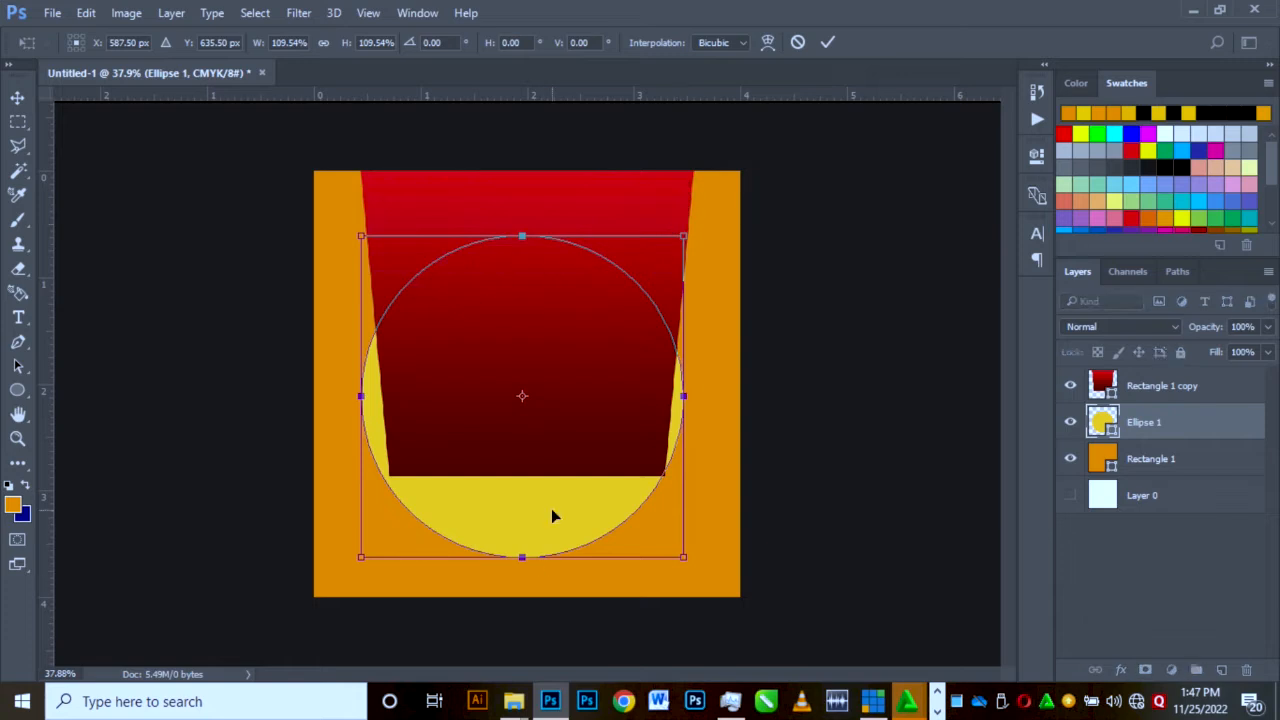
key(Return)
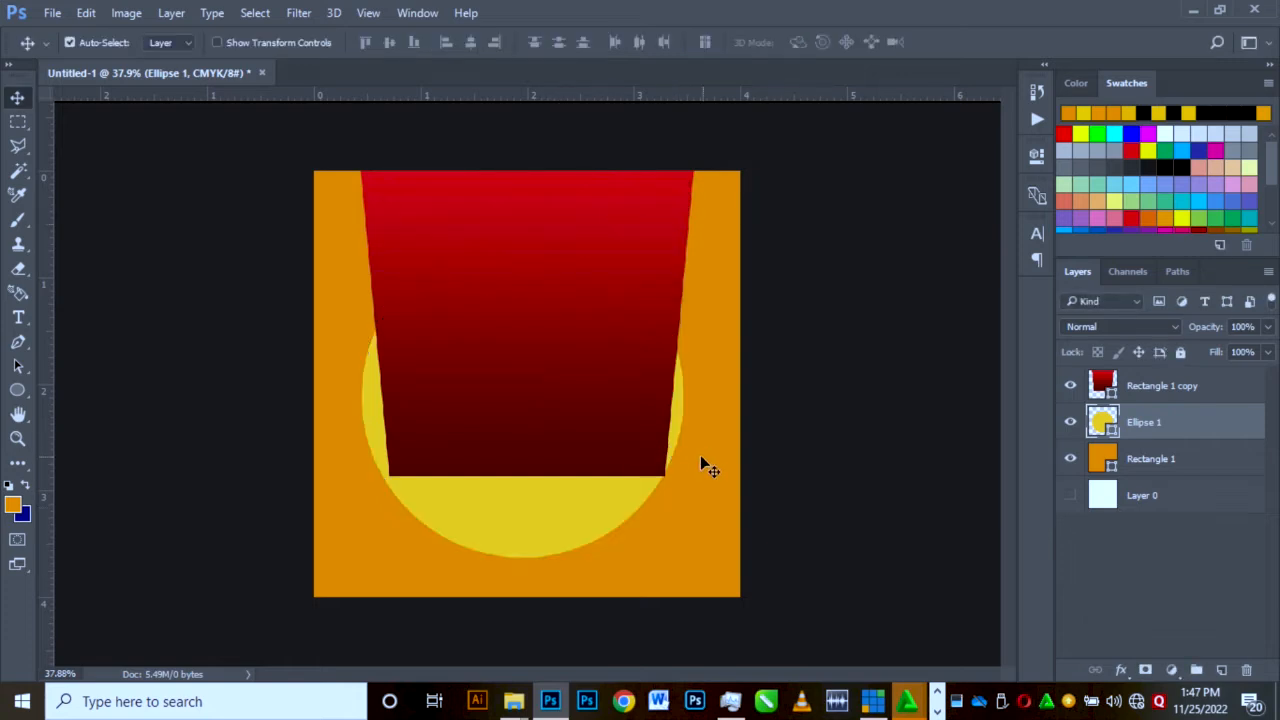
- Rasterize the yellow circle layer and apply a Gaussian Blur with a radius of 118.7 pixels
click(298, 13)
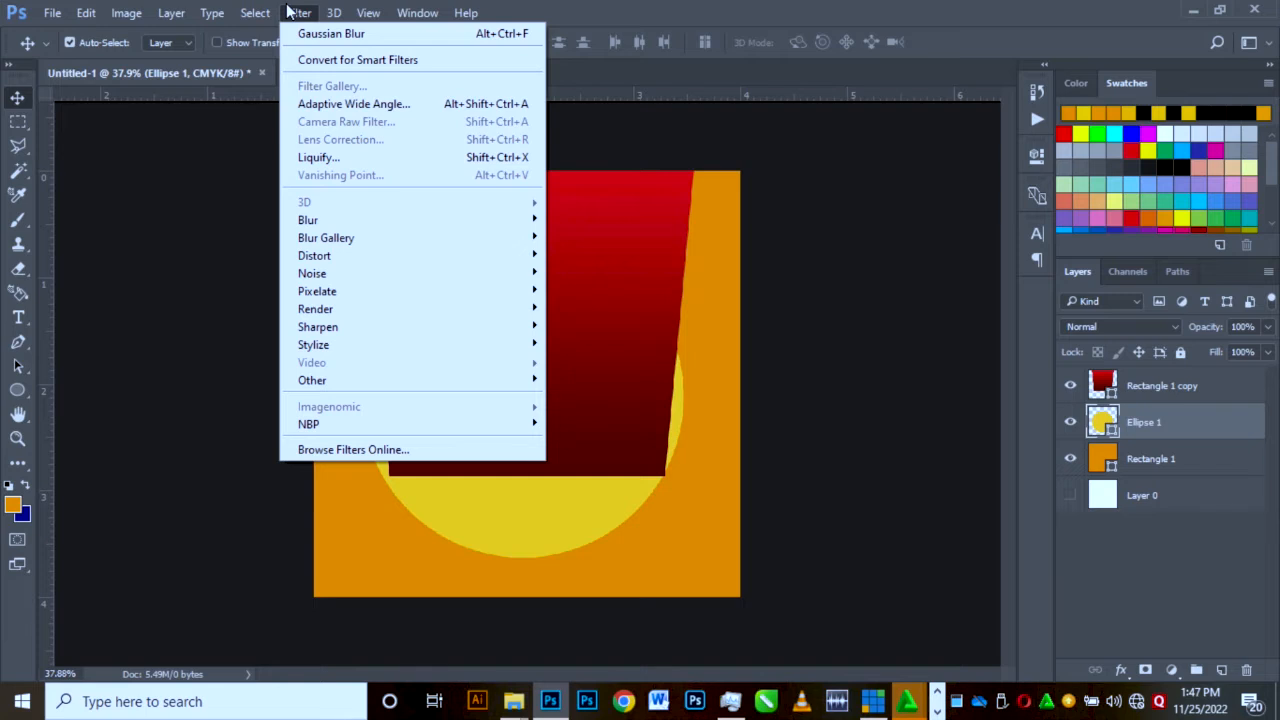
mouse_move(410, 258)
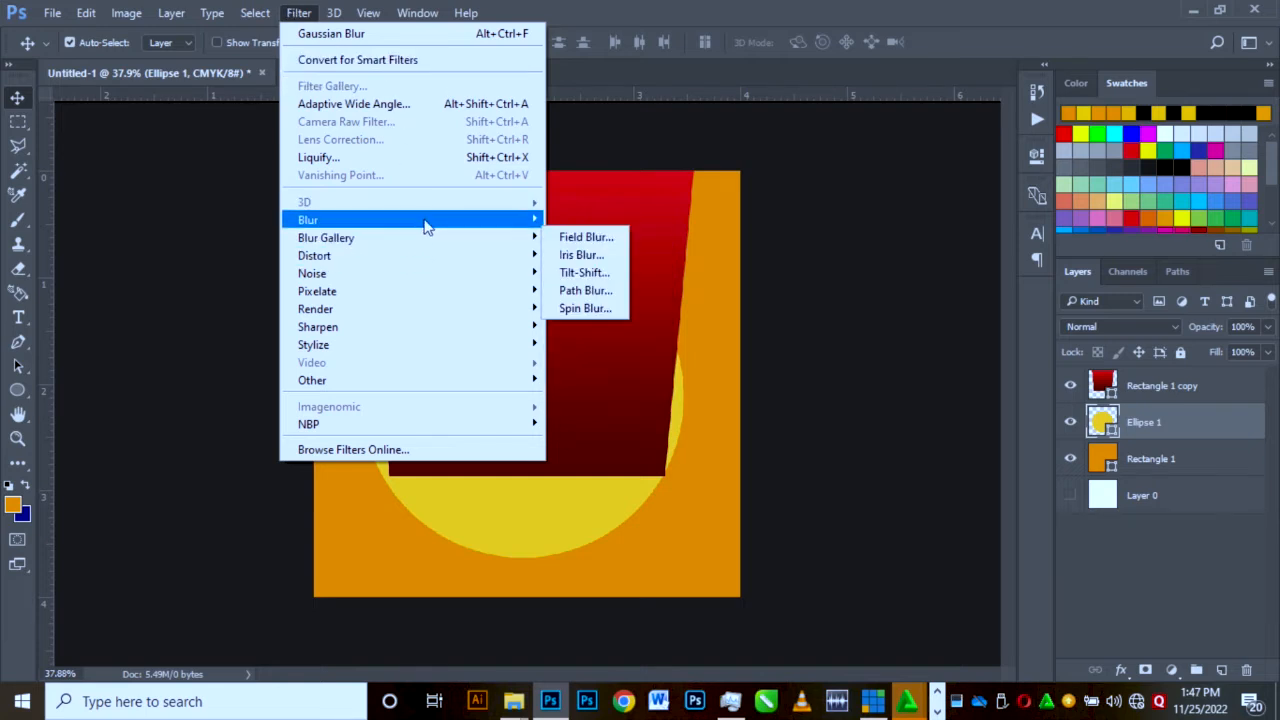
mouse_move(402, 226)
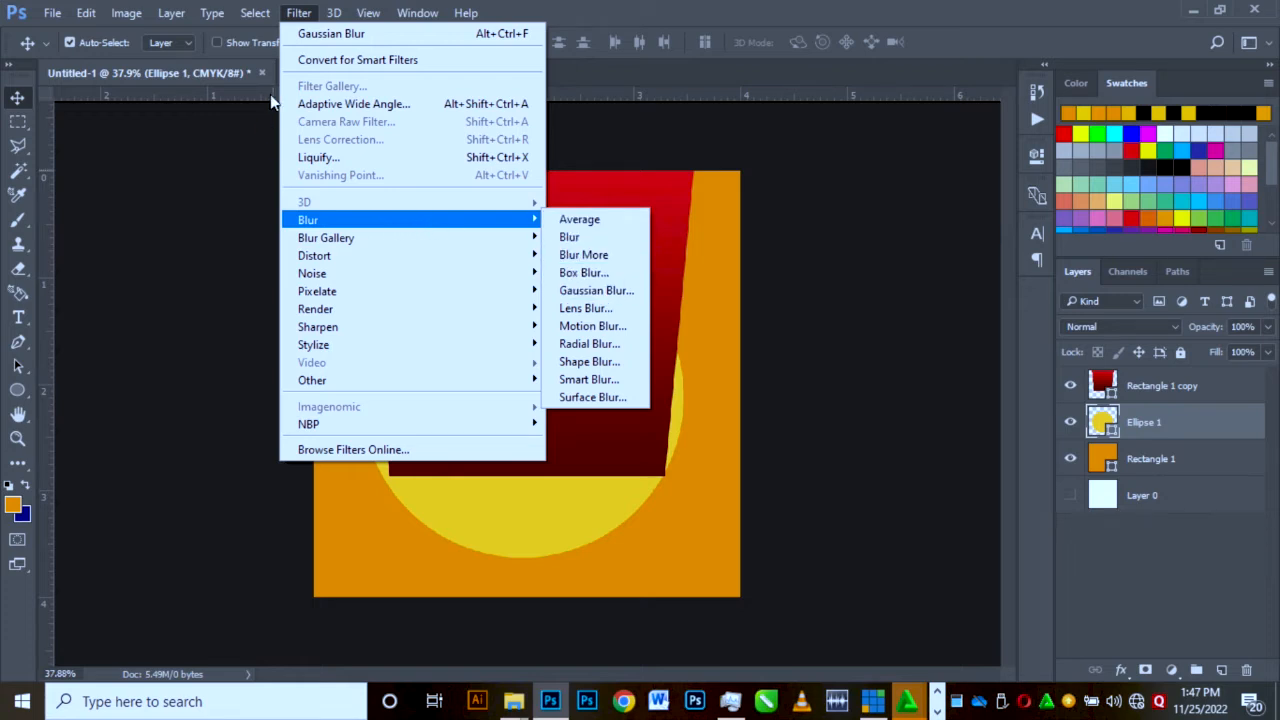
click(303, 17)
click(303, 17)
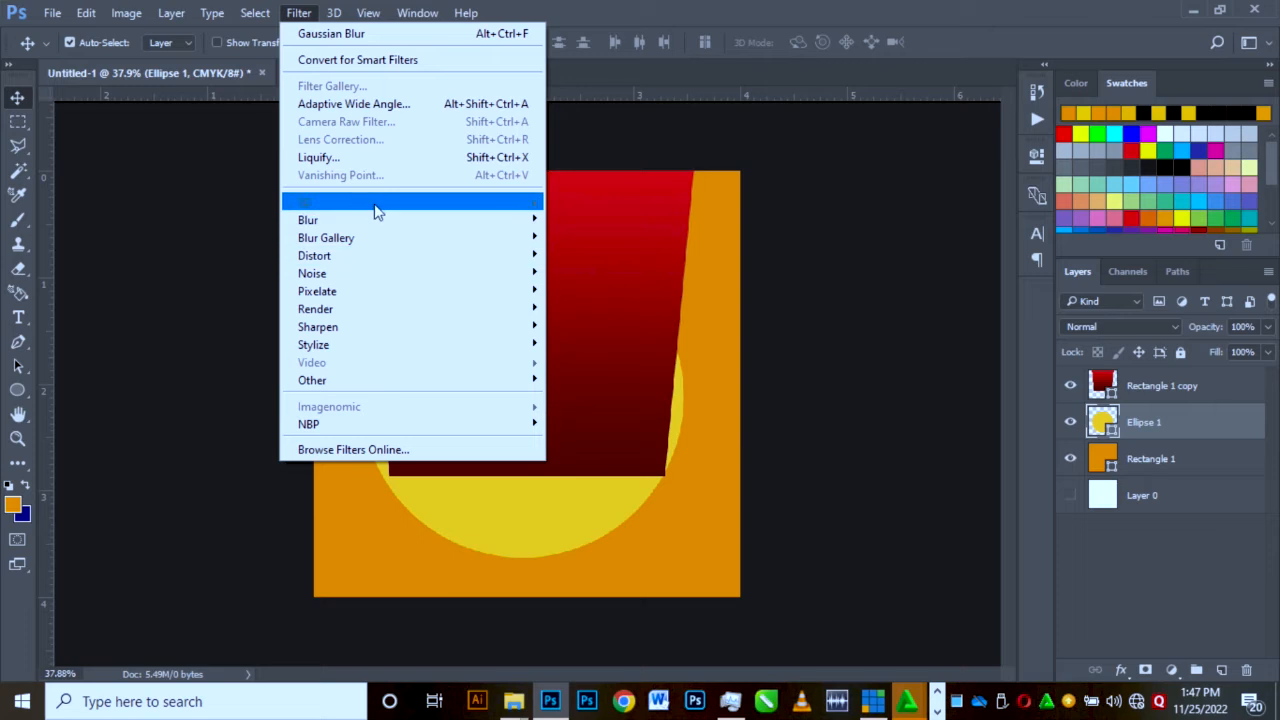
mouse_move(520, 228)
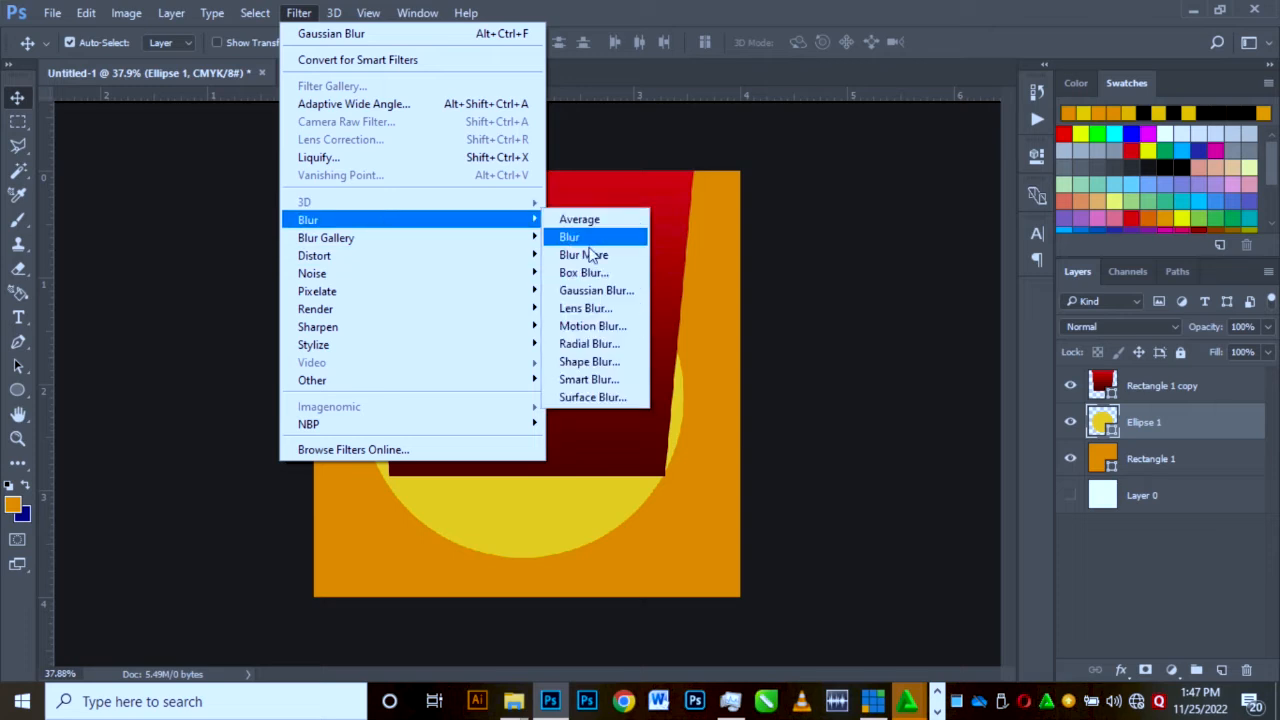
click(611, 294)
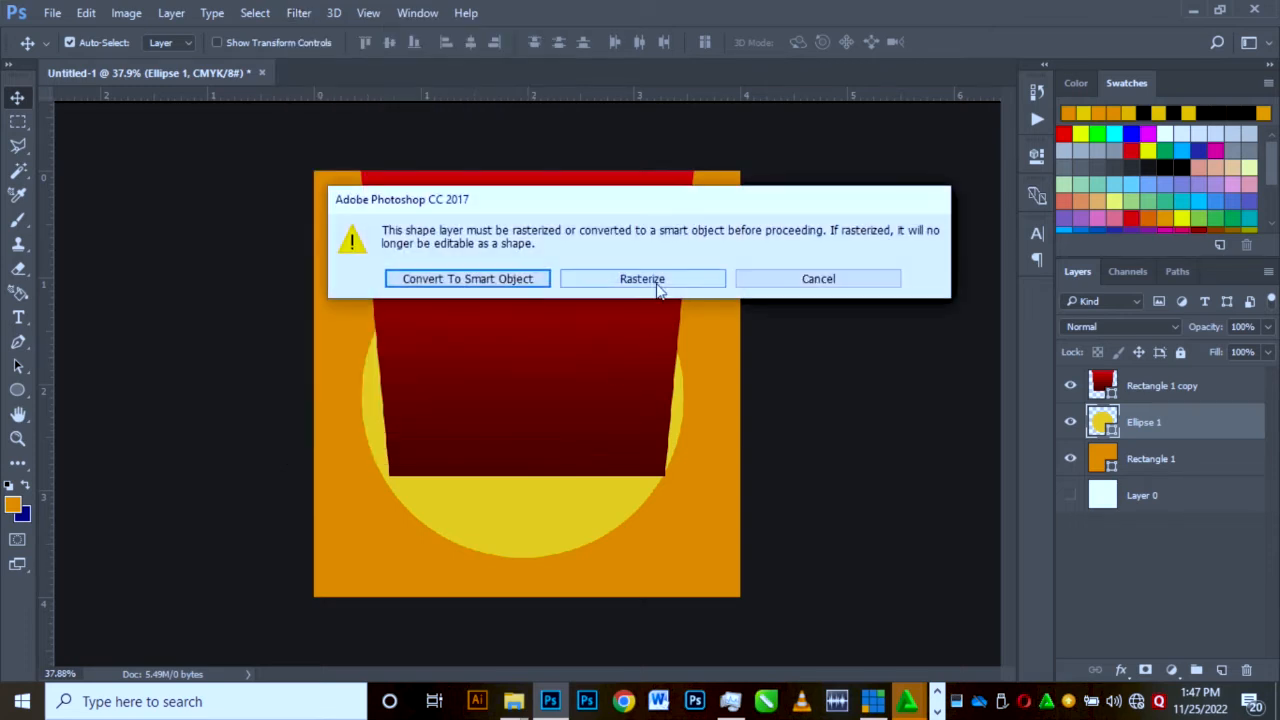
click(645, 280)
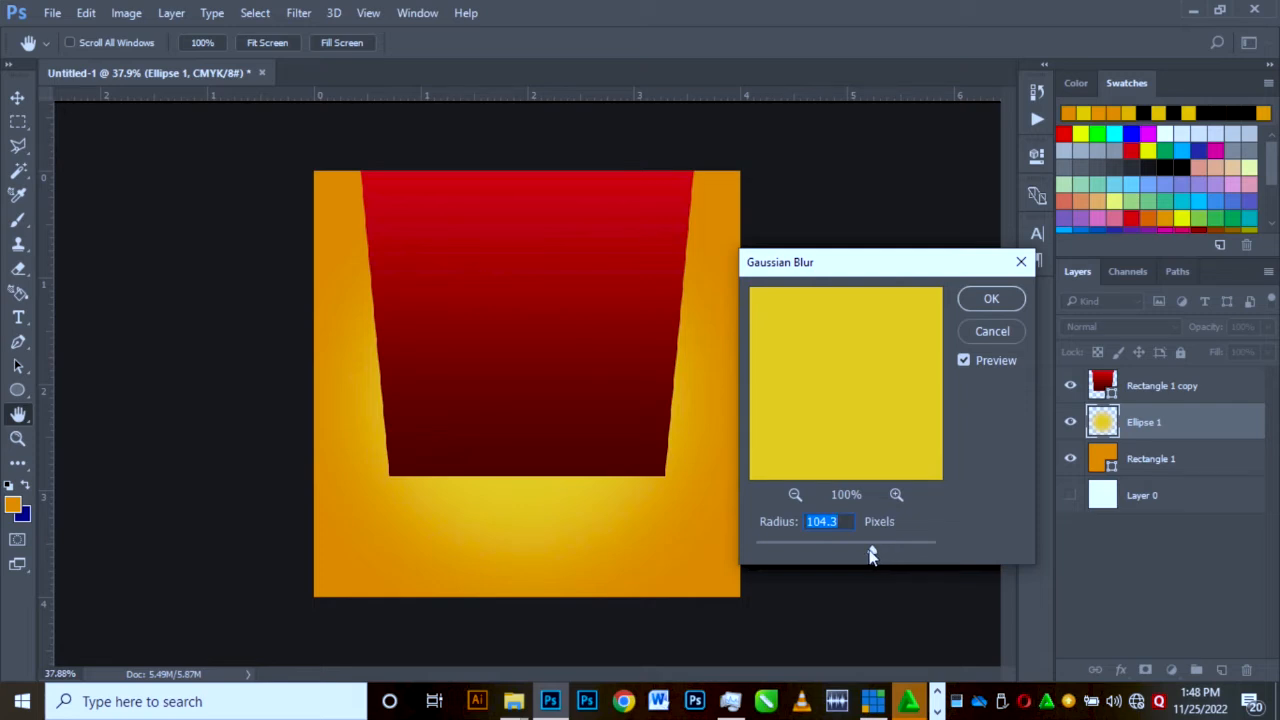
drag(855, 557, 824, 549)
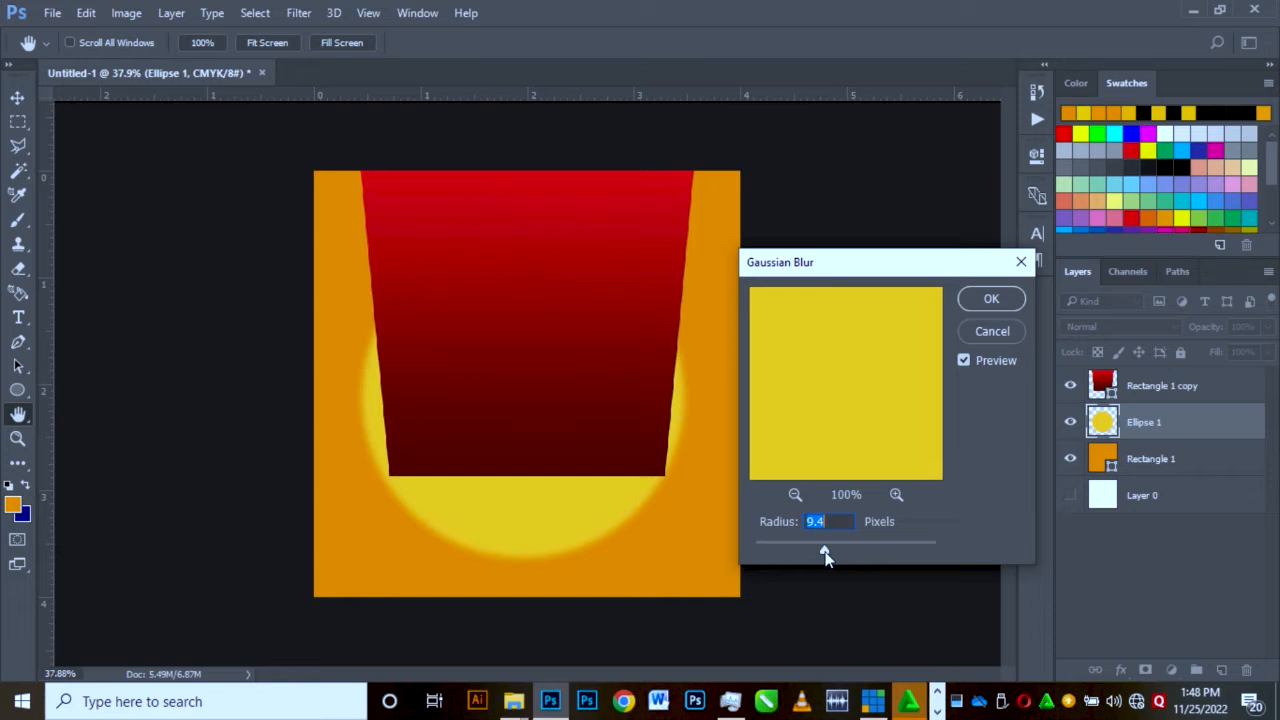
drag(824, 553, 876, 554)
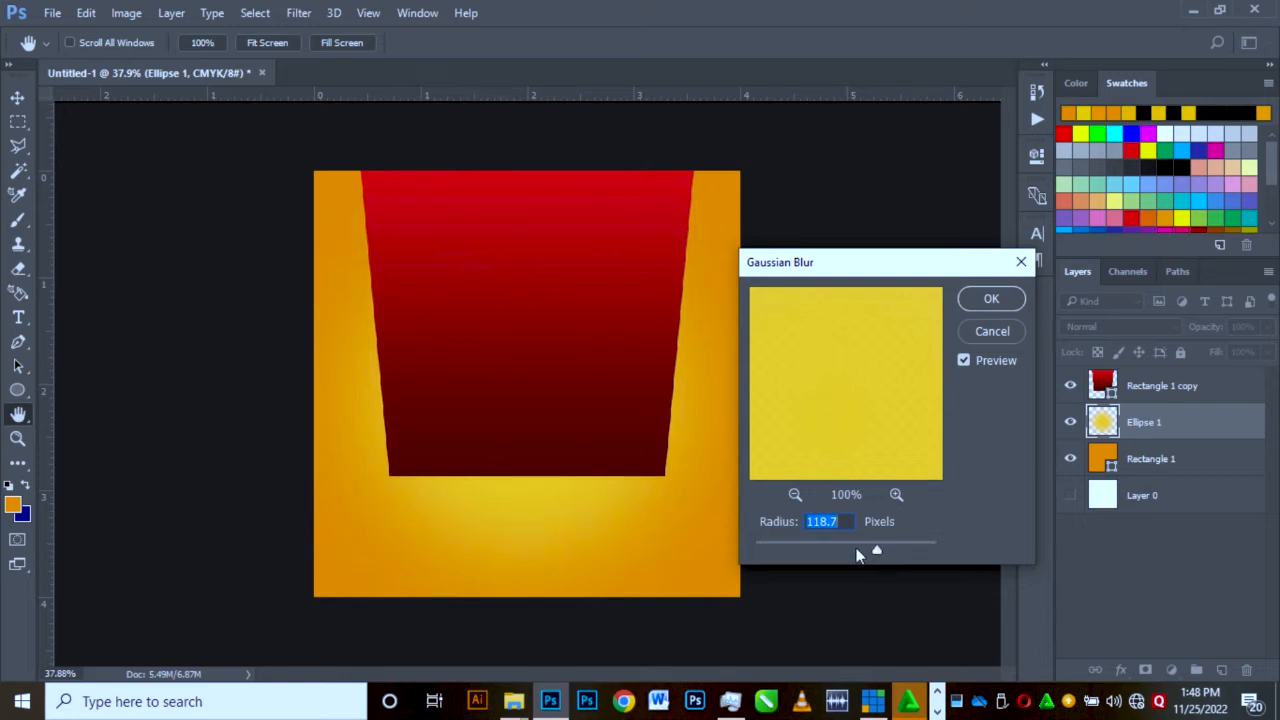
click(990, 299)
key(v)
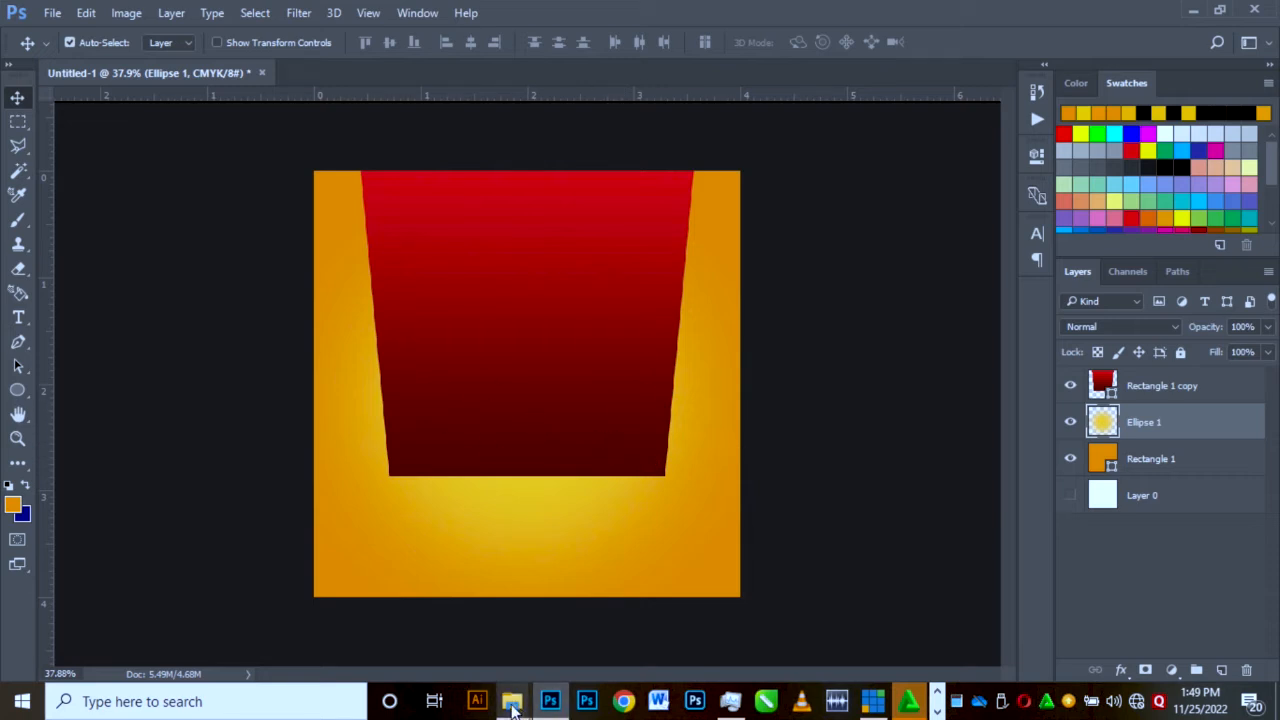
- Place the front-view meat burger image from the file folder and move its layer above the red shape
mouse_move(515, 703)
click(603, 631)
drag(915, 157, 540, 372)
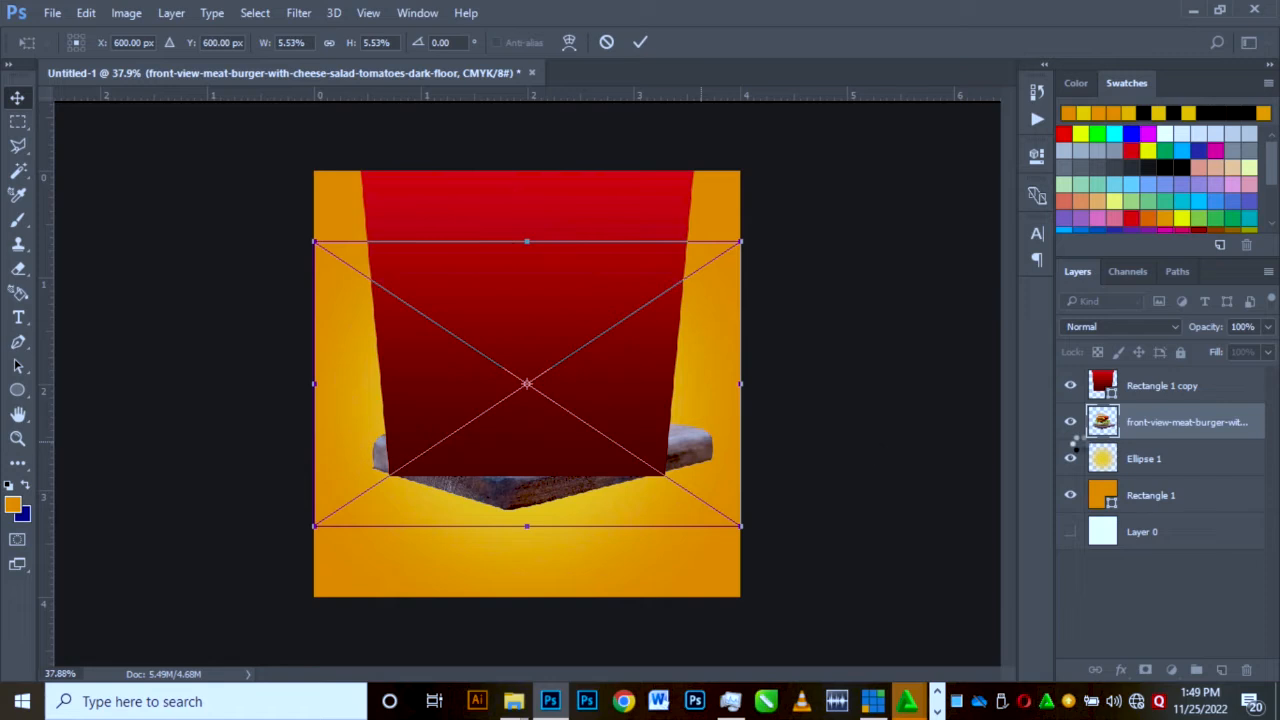
key(Return)
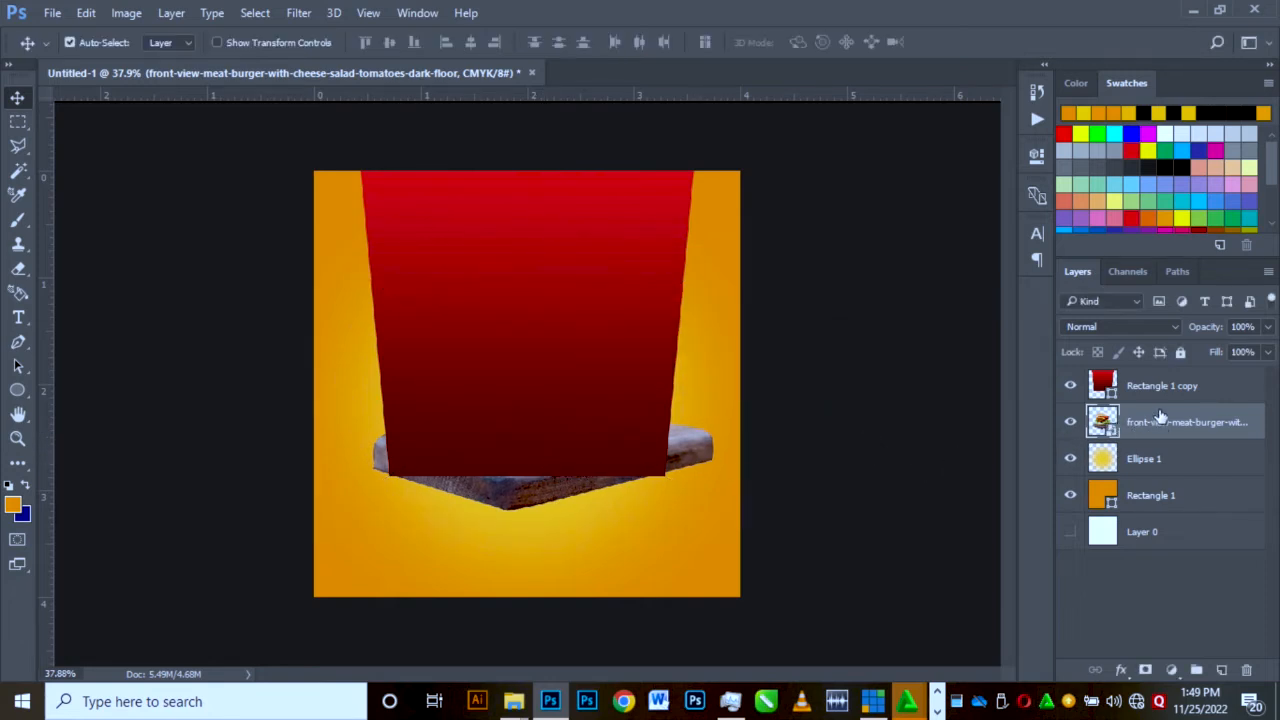
drag(1153, 428, 1160, 383)
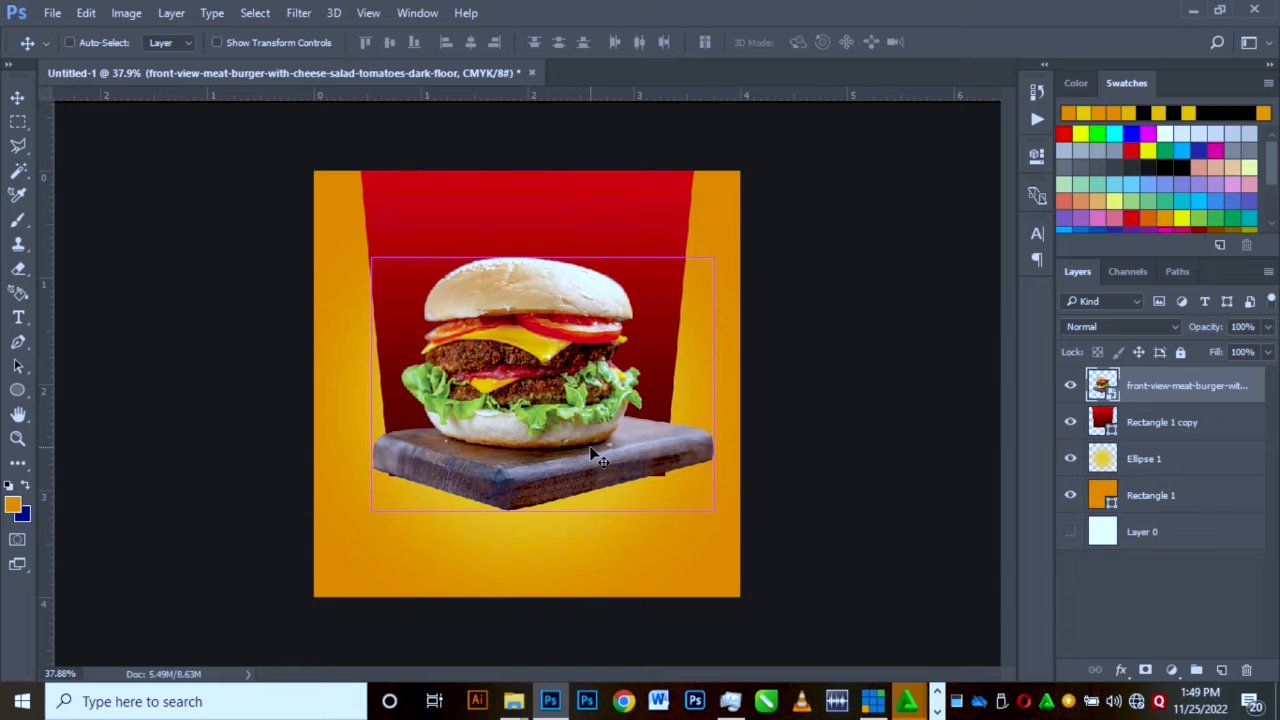
- Scale the burger image down to about 5.07% width and 5.20% height and move it slightly lower on the canvas
key(ctrl+t)
mouse_move(737, 243)
mouse_down()
mouse_move(702, 262)
mouse_move(712, 246)
mouse_up()
drag(621, 418, 629, 431)
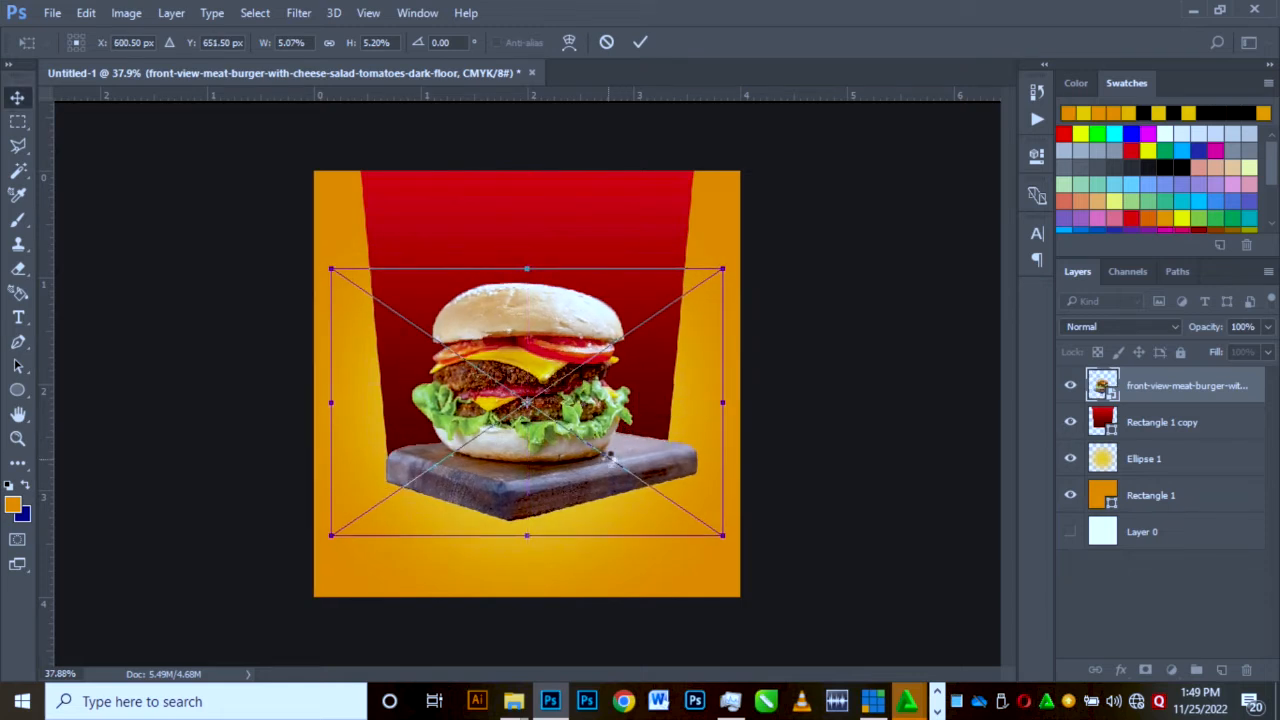
key(Return)
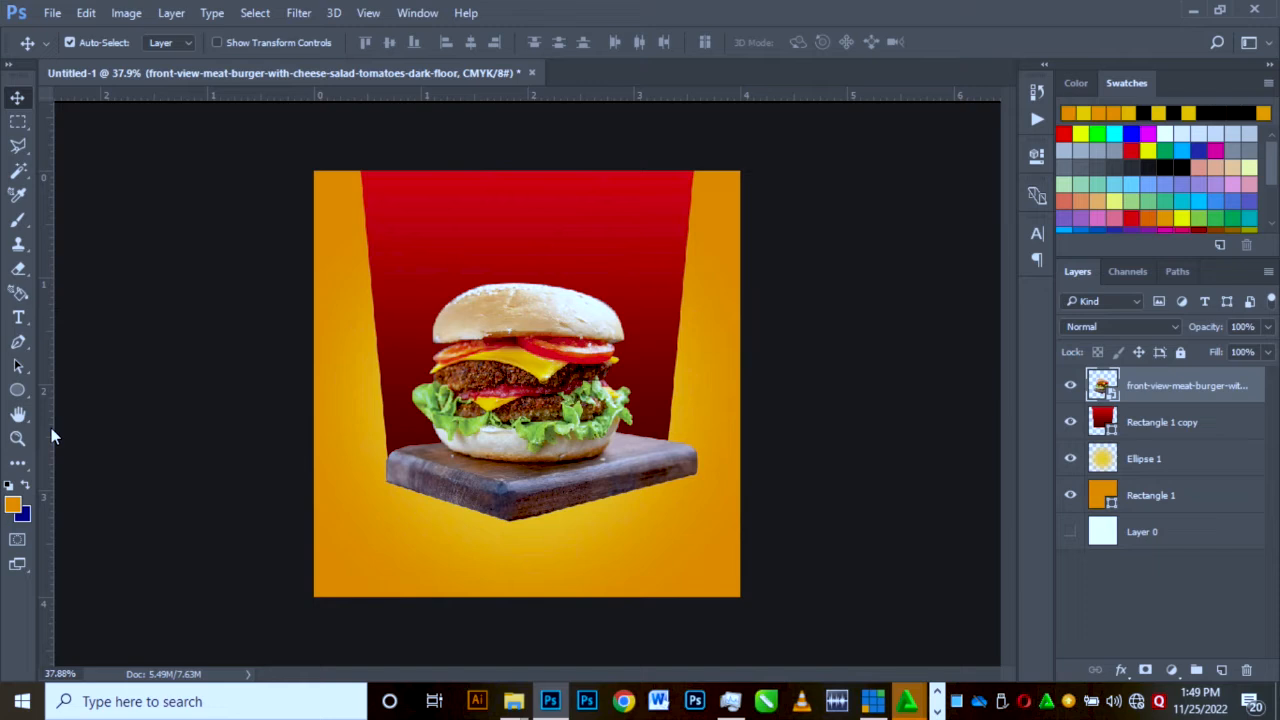
drag(53, 436, 341, 475)
key(ctrl)
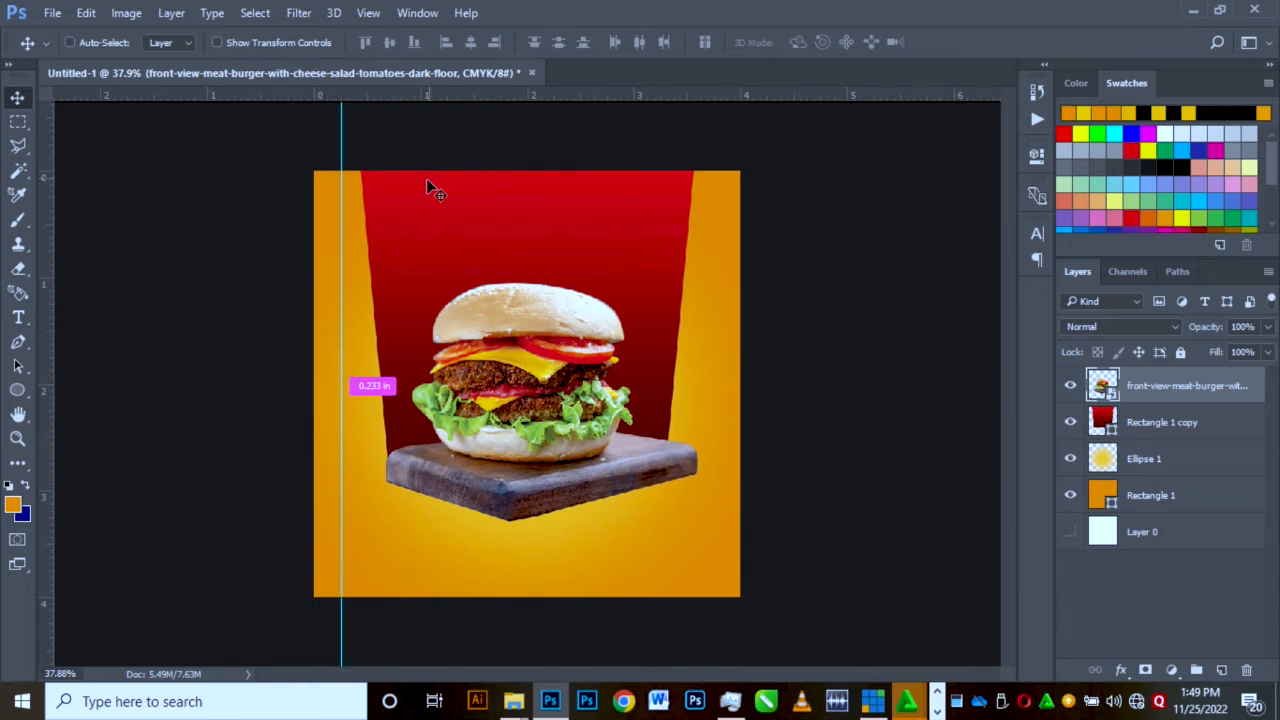
key(ctrl+semicolon)
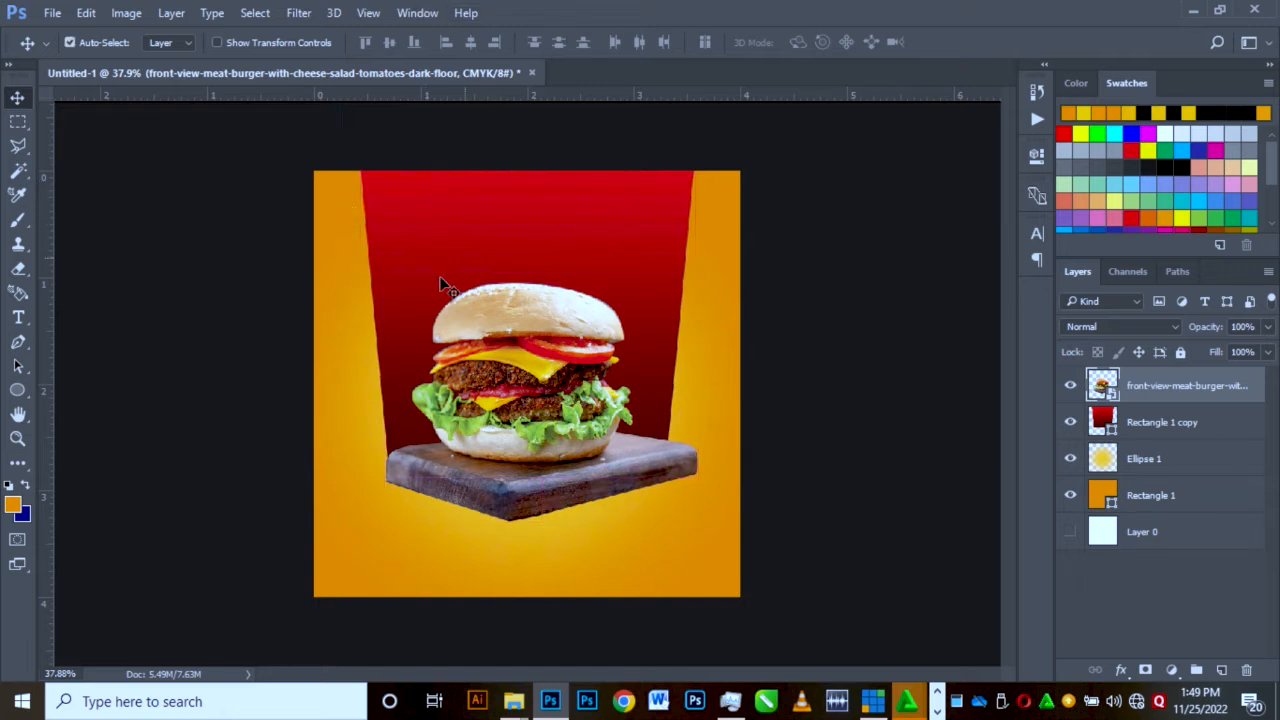
- Add a new guide layout with 0.3 in margins on all four sides and no columns or rows
click(369, 14)
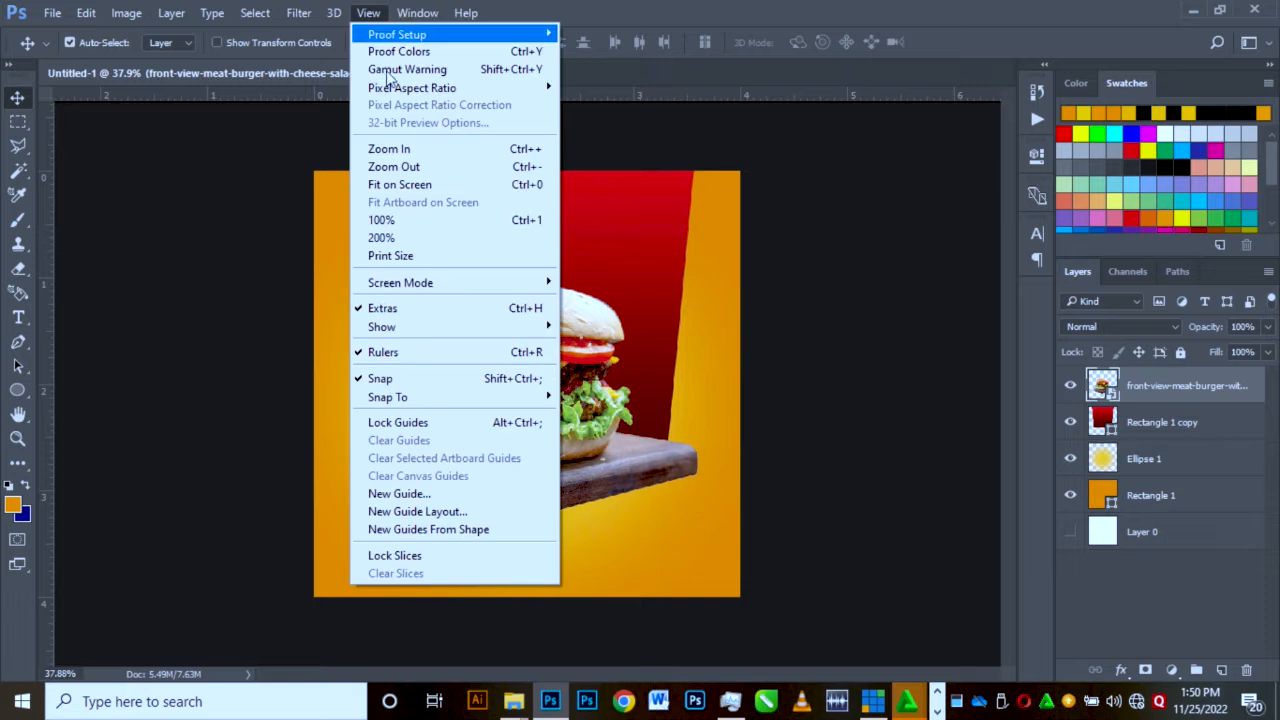
click(438, 514)
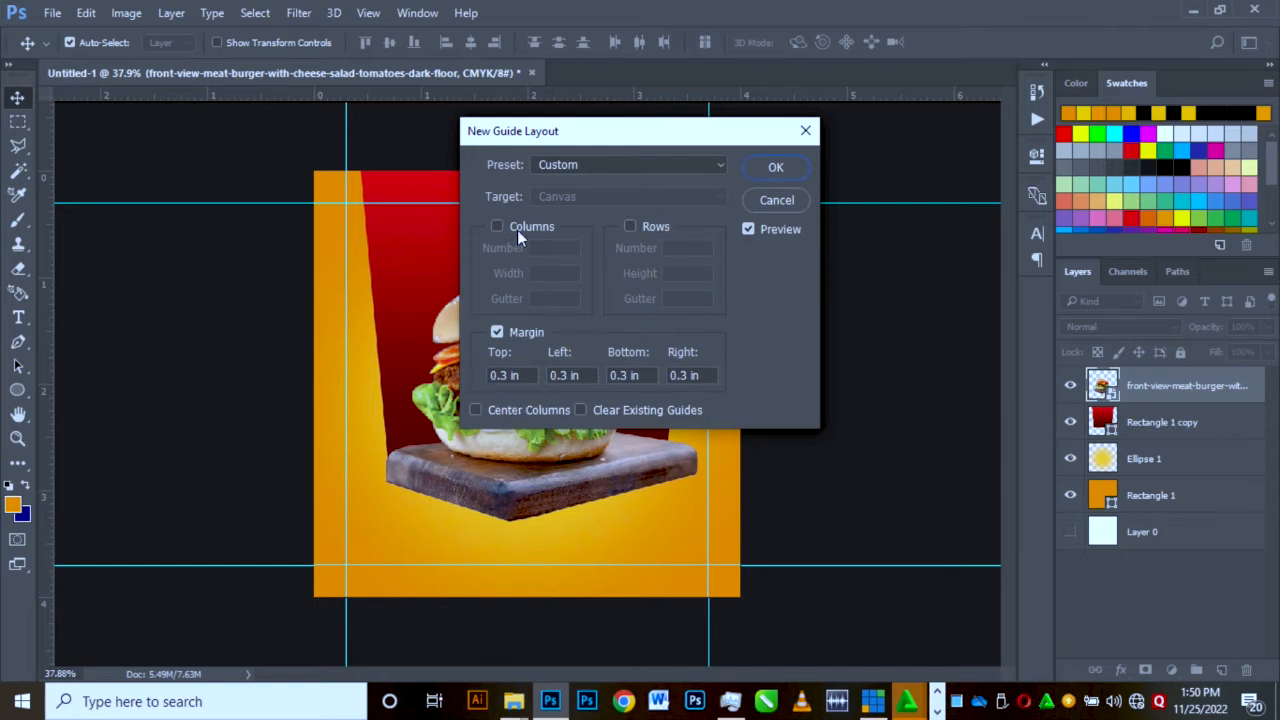
click(776, 168)
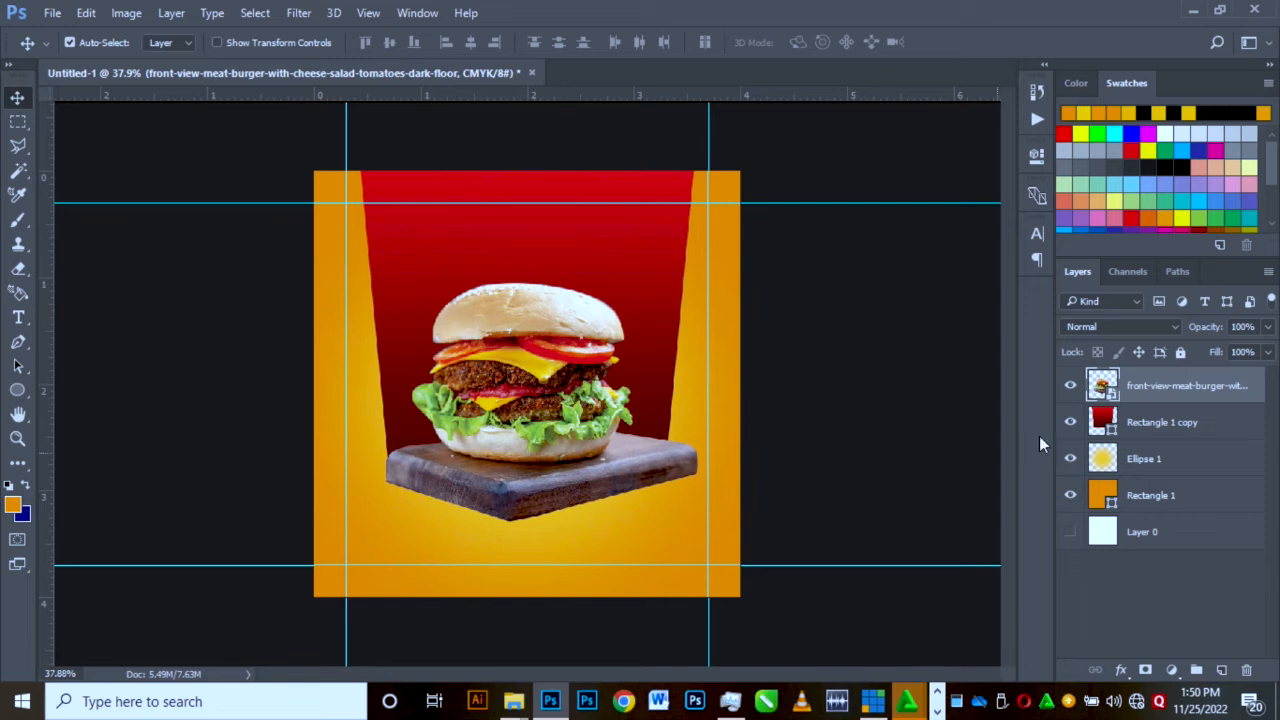
- Draw a closed Pen tool shape following the lower front edges of the wooden board as the base for a shadow
click(19, 343)
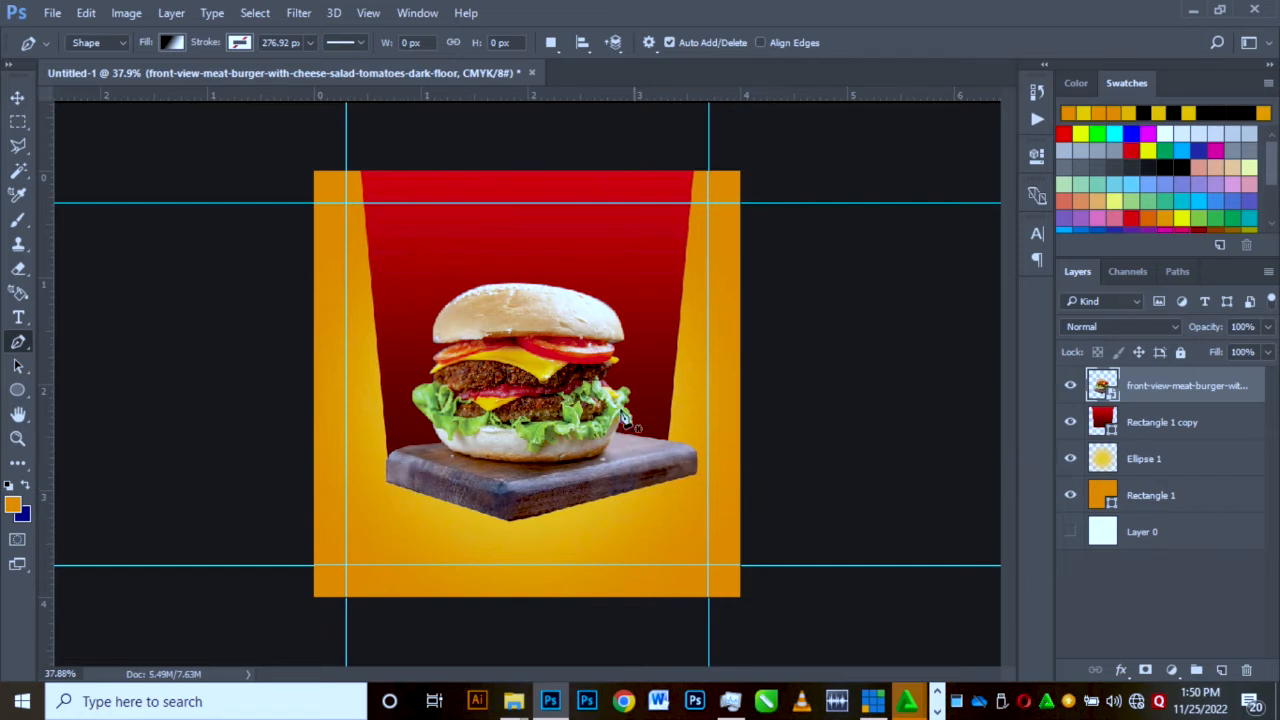
click(395, 456)
click(388, 483)
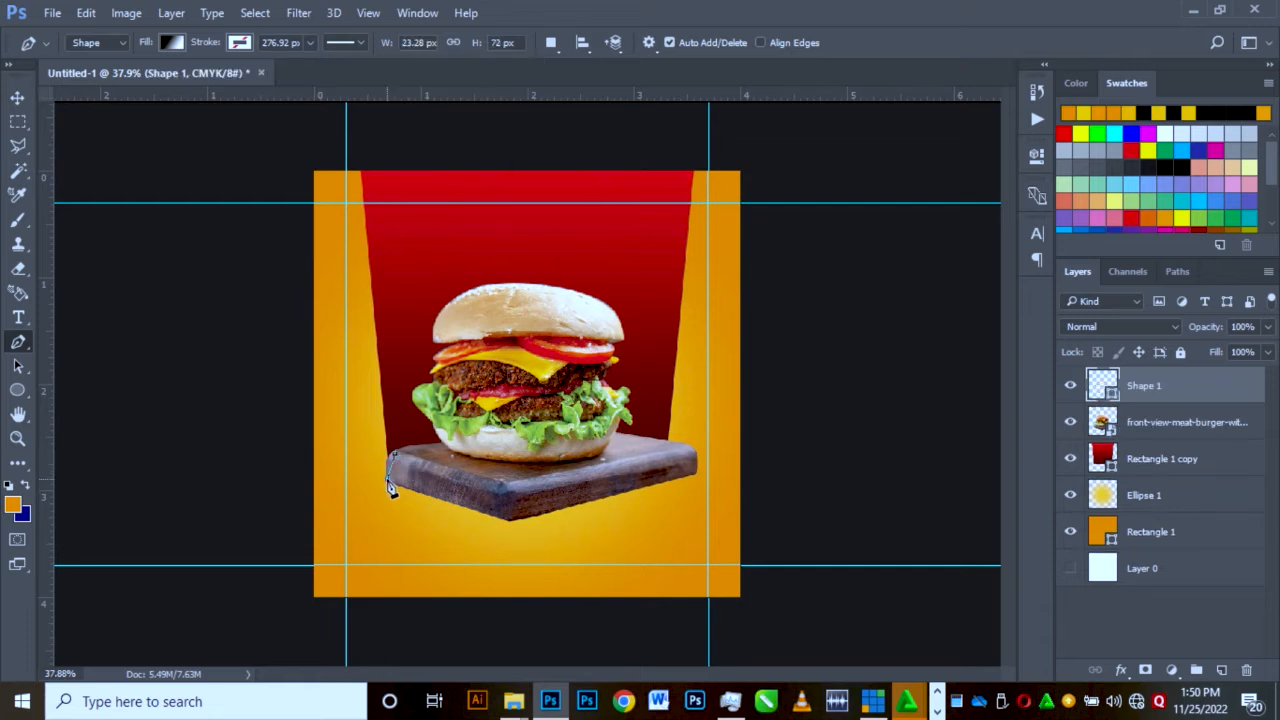
click(510, 519)
click(695, 473)
drag(692, 453, 684, 465)
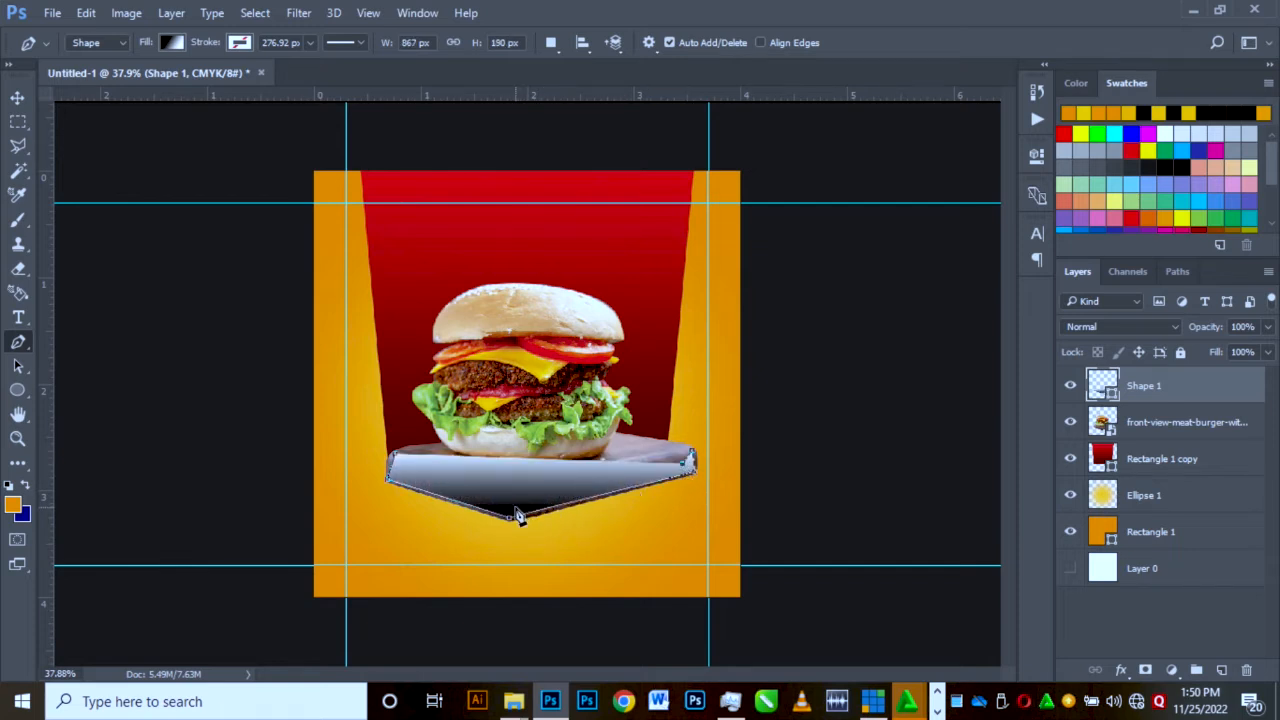
click(400, 480)
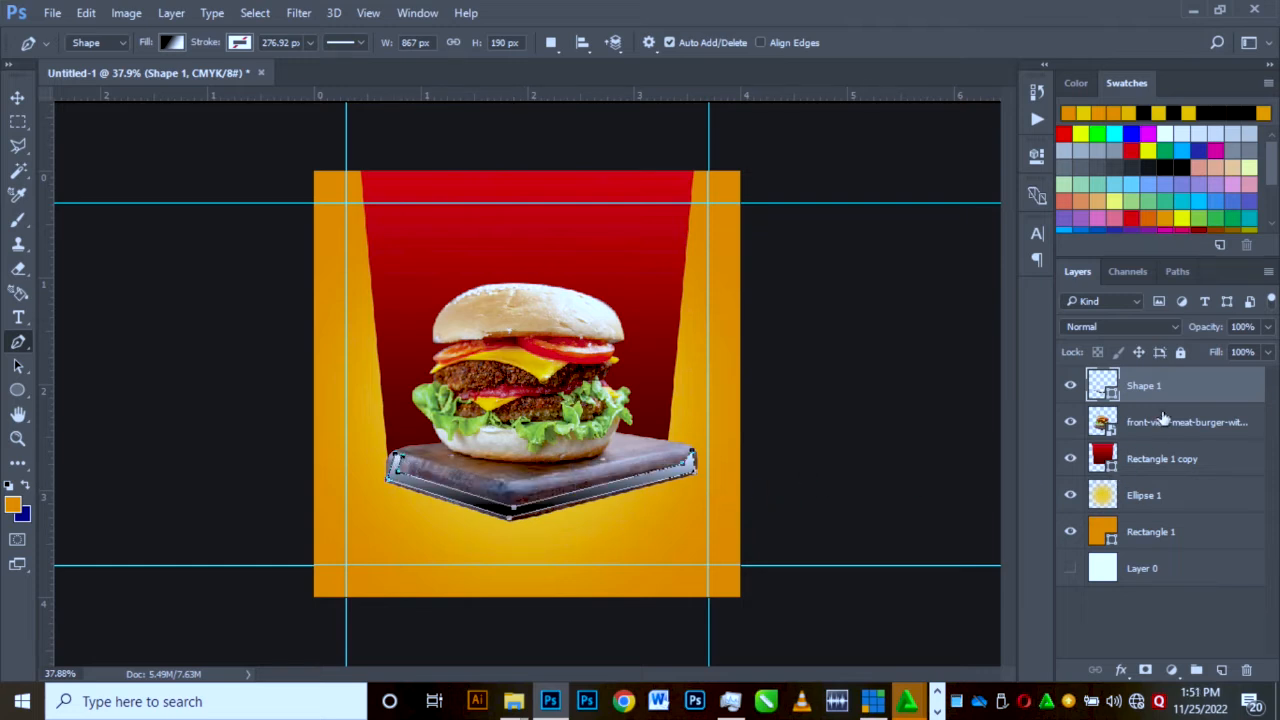
- Move the black shadow shape's layer below the burger layer and rasterize it
click(18, 100)
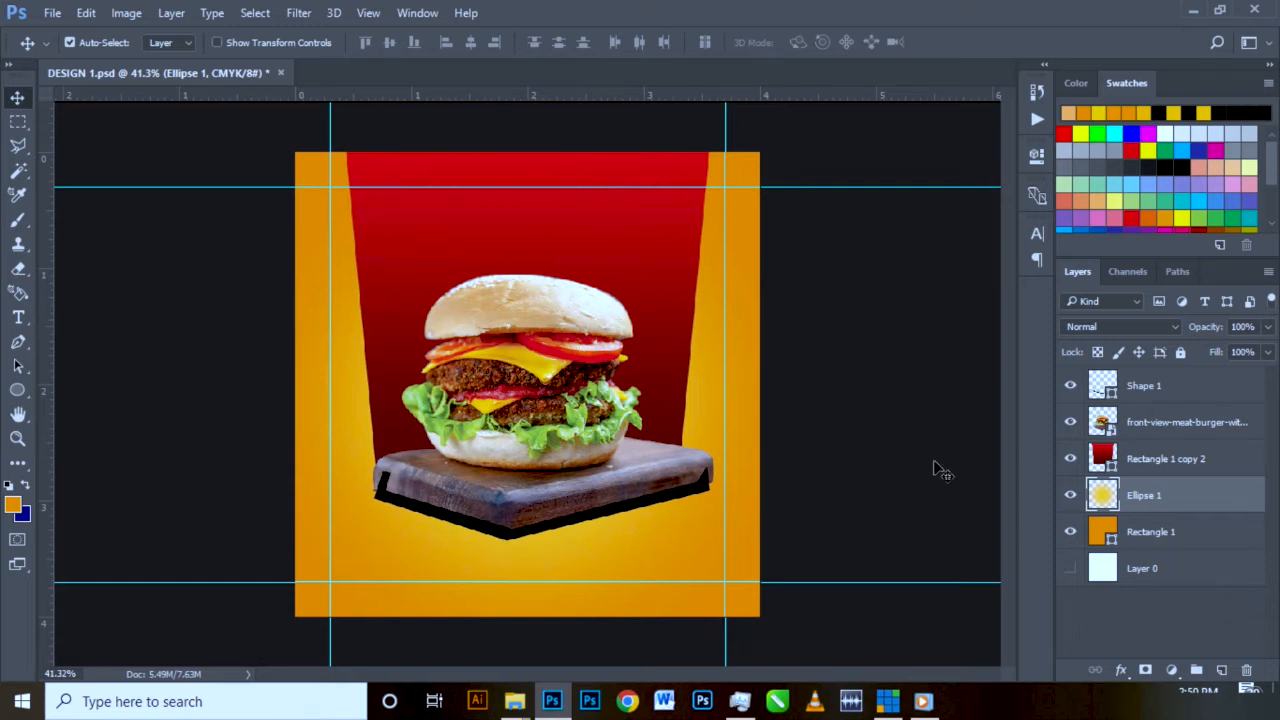
click(656, 511)
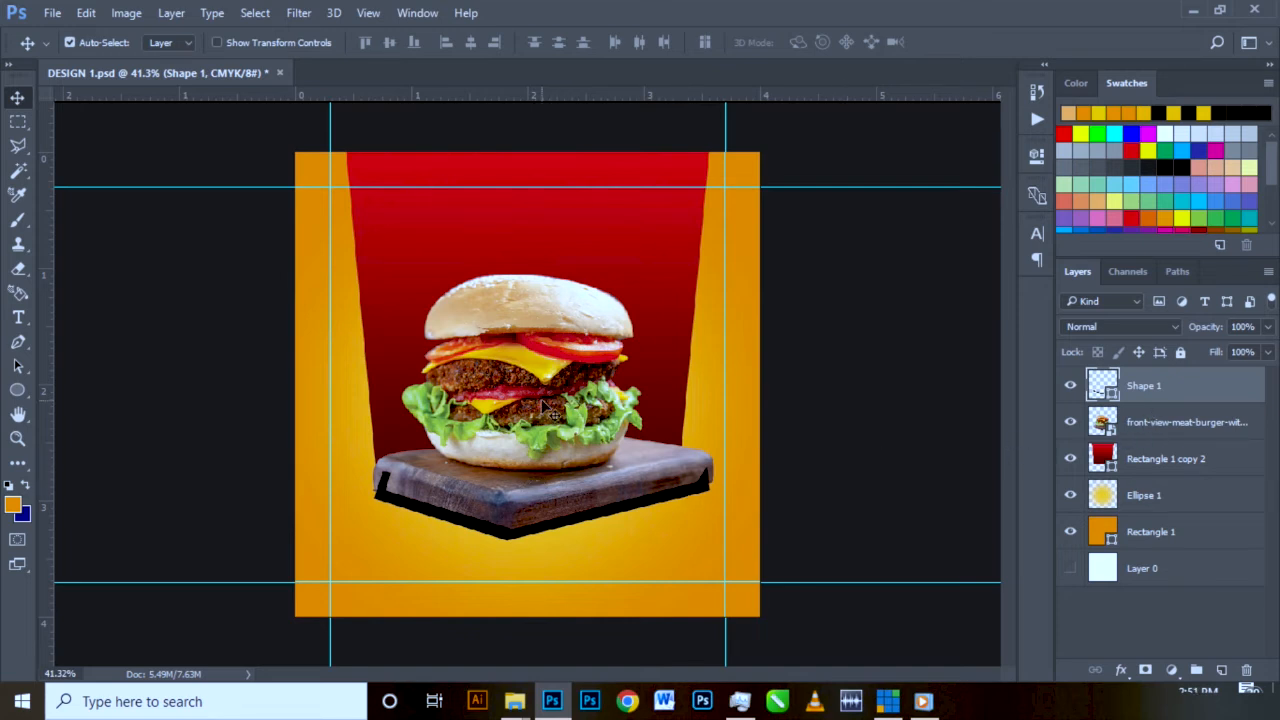
click(1142, 420)
drag(1168, 386, 1170, 438)
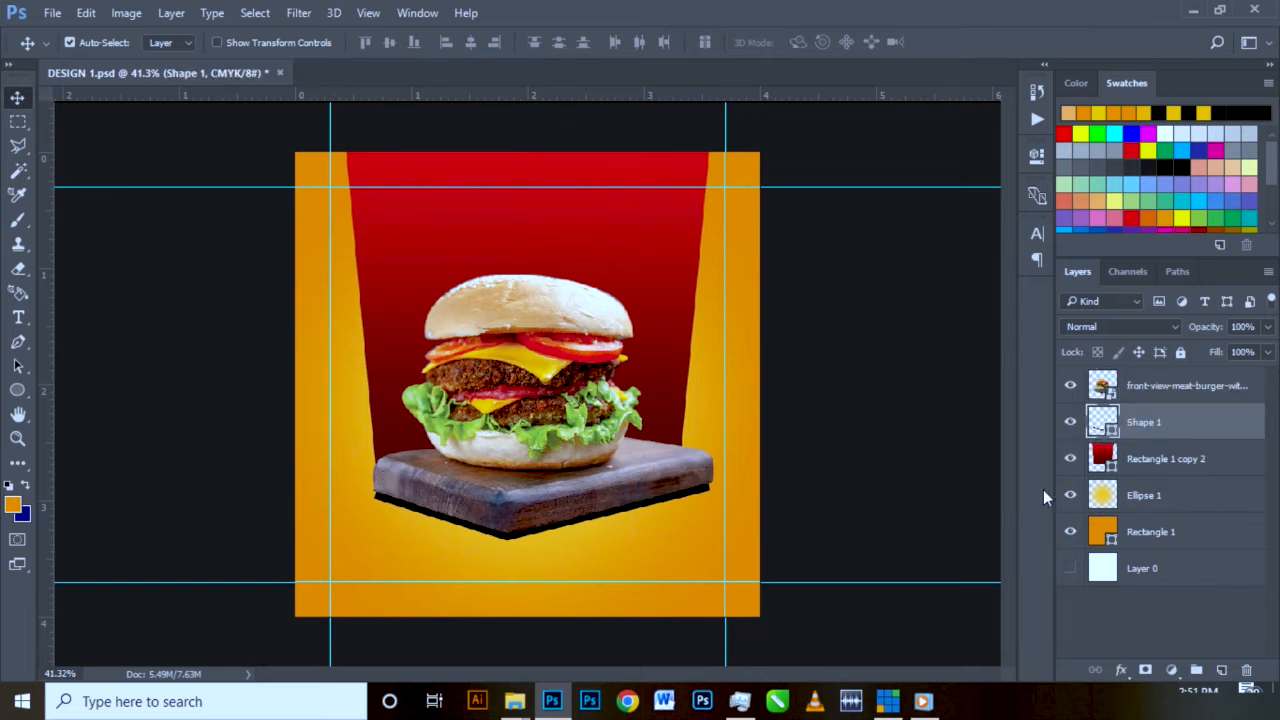
right_click(1218, 425)
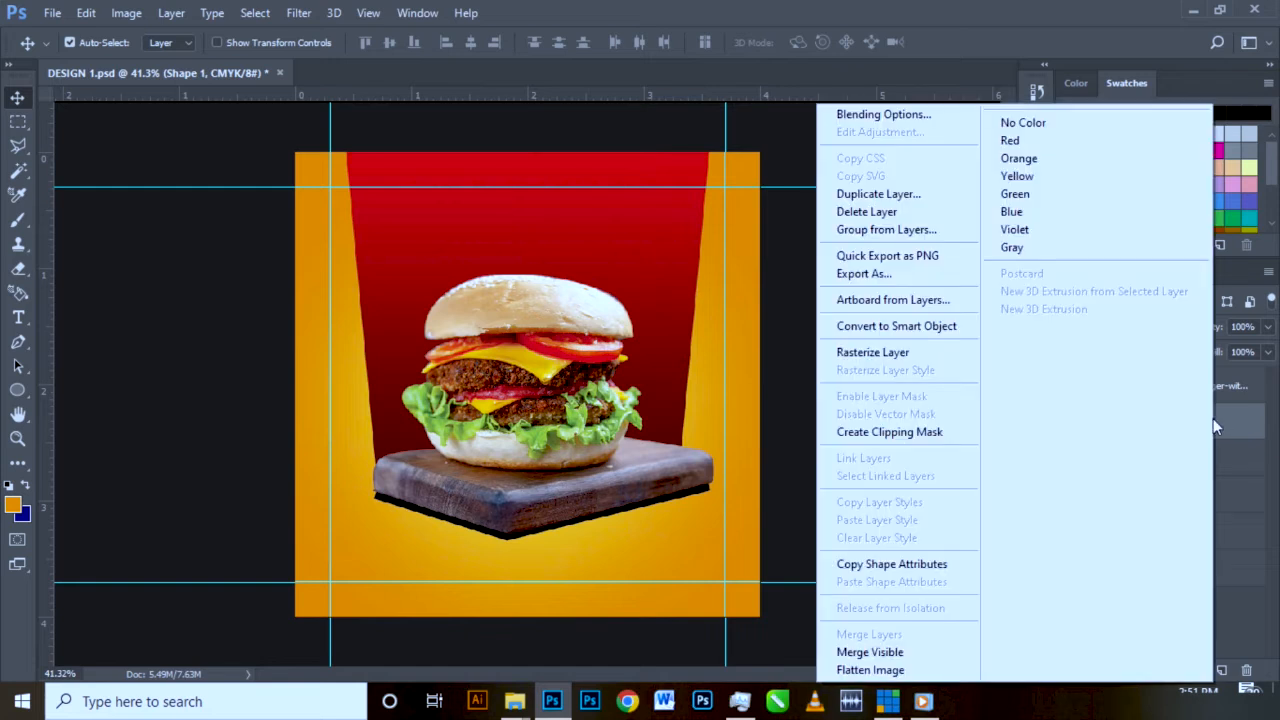
click(903, 360)
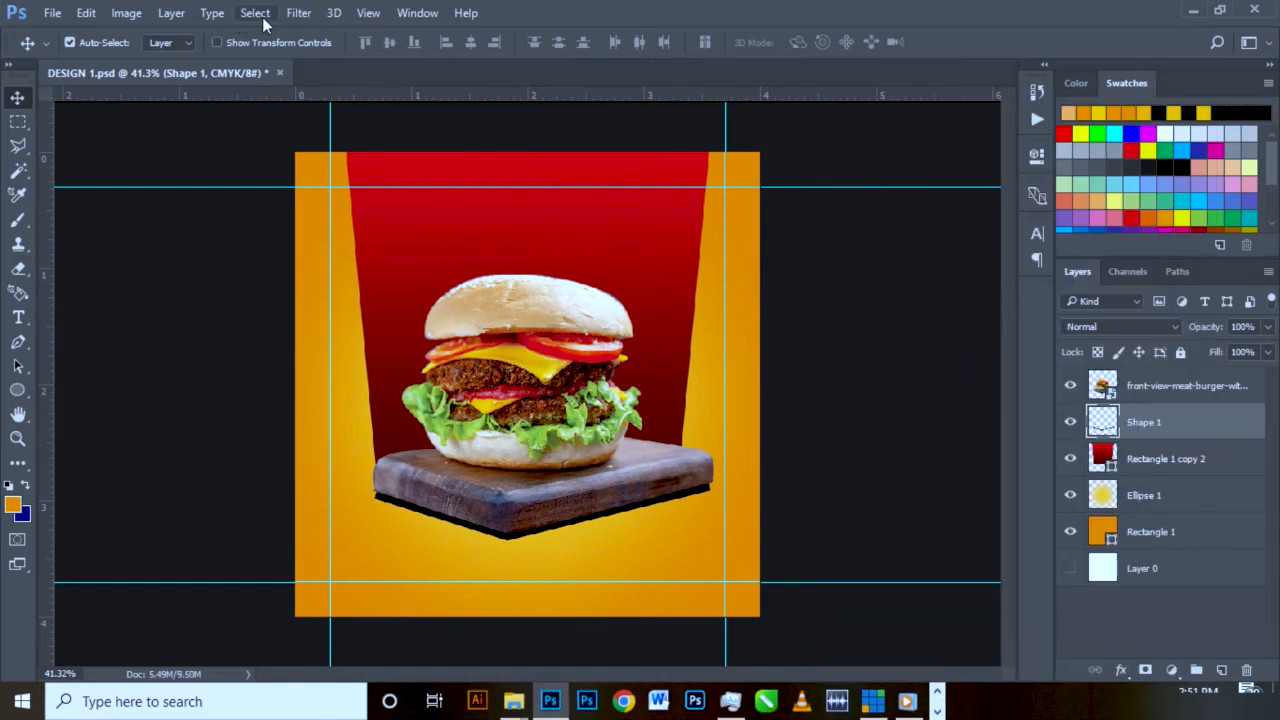
- Soften the shadow under the board with a Gaussian Blur and set its layer opacity to 72%
click(299, 13)
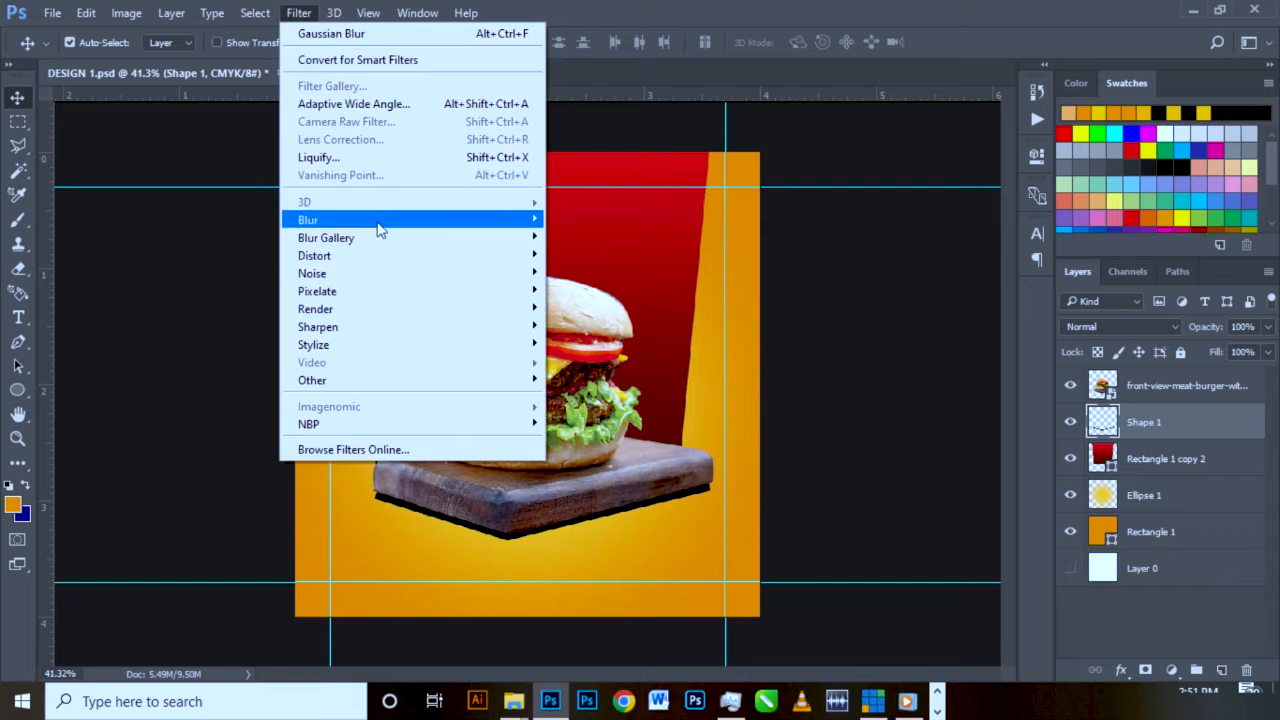
mouse_move(478, 225)
click(590, 290)
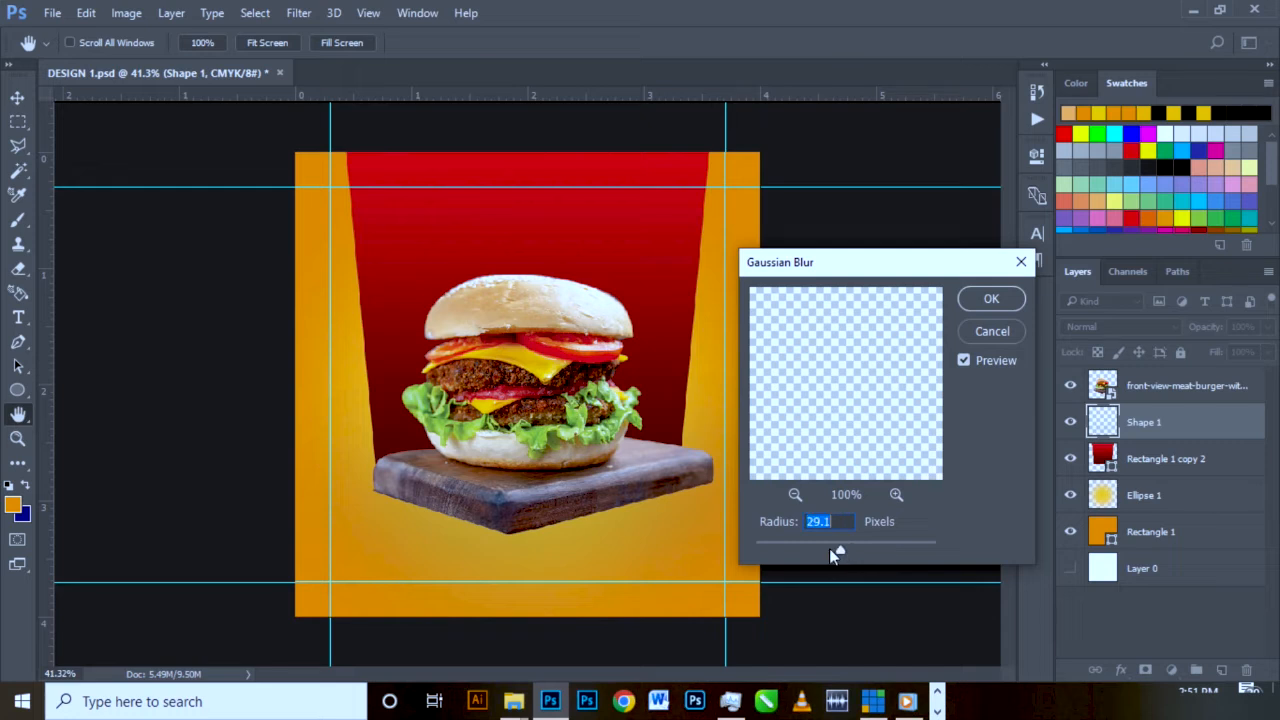
click(803, 549)
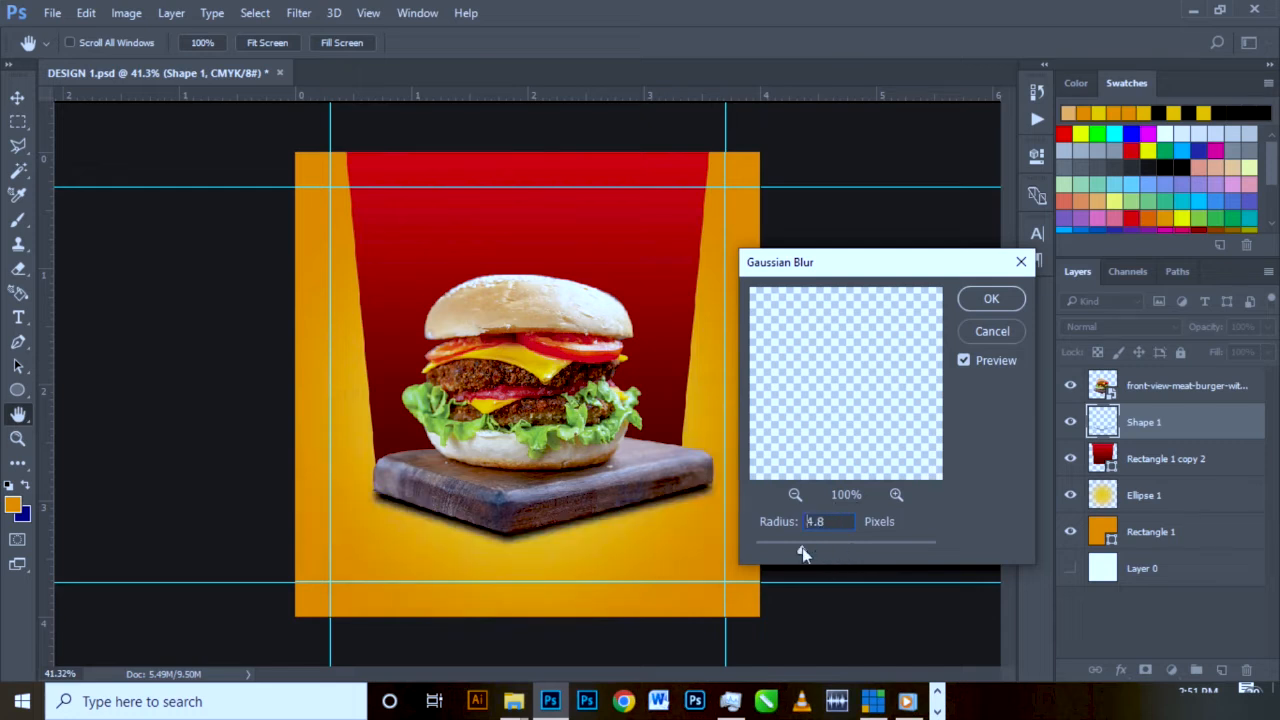
drag(805, 548, 836, 548)
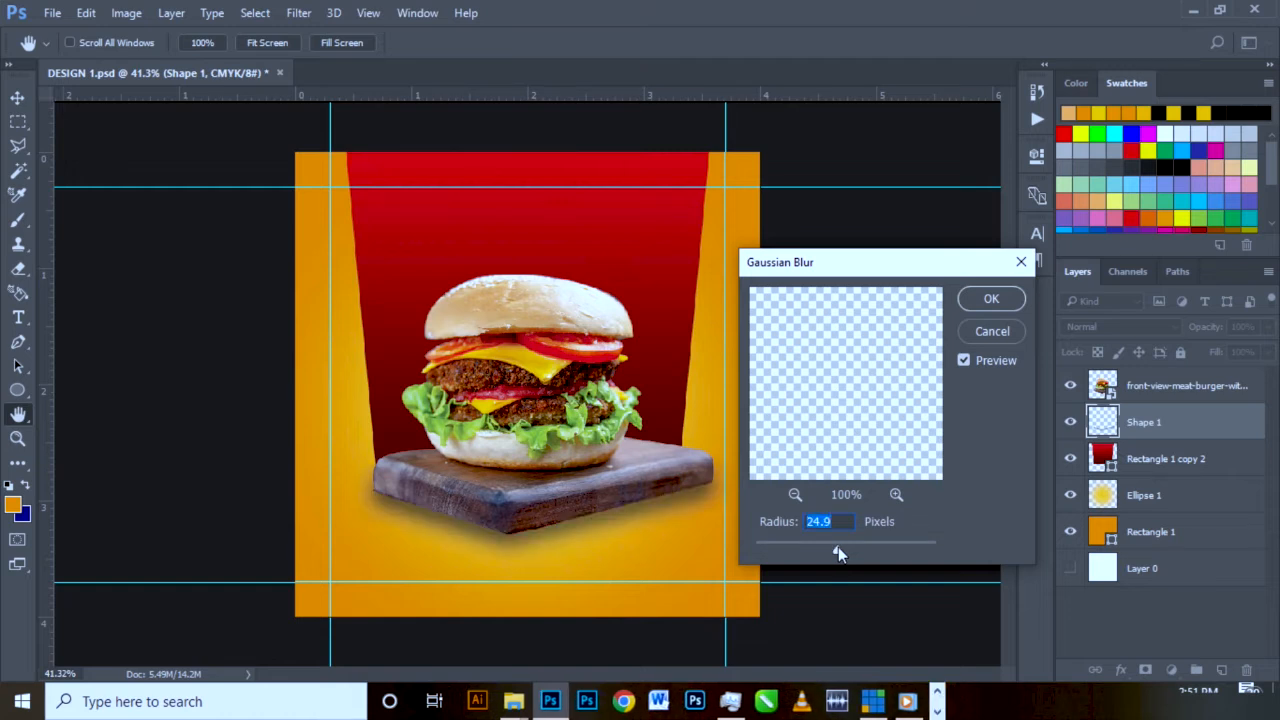
drag(834, 546, 832, 544)
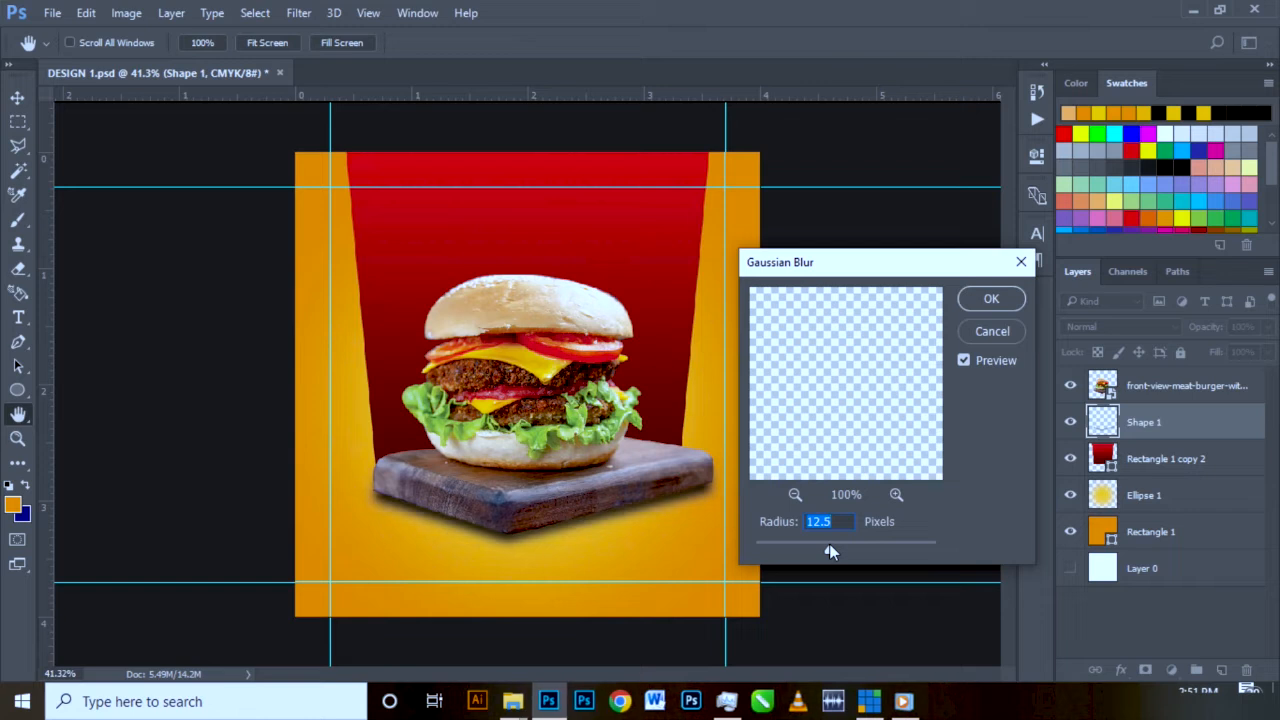
drag(828, 549, 832, 551)
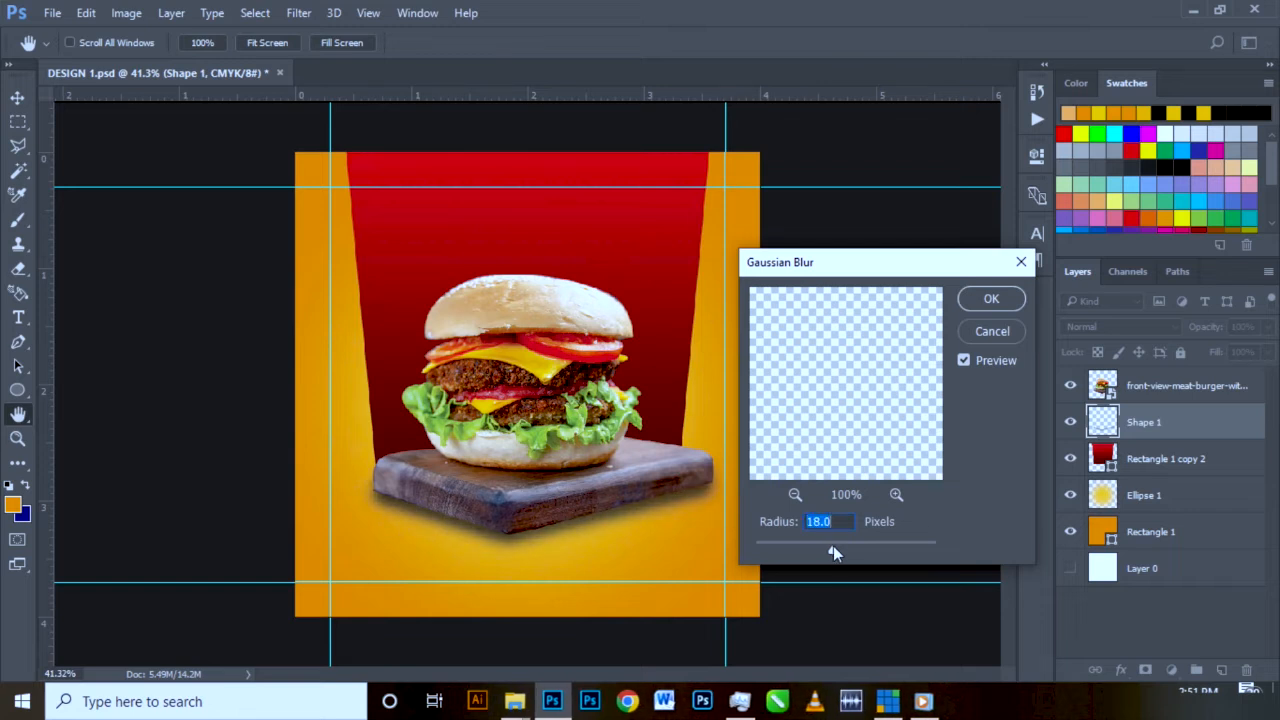
drag(831, 548, 829, 549)
click(978, 300)
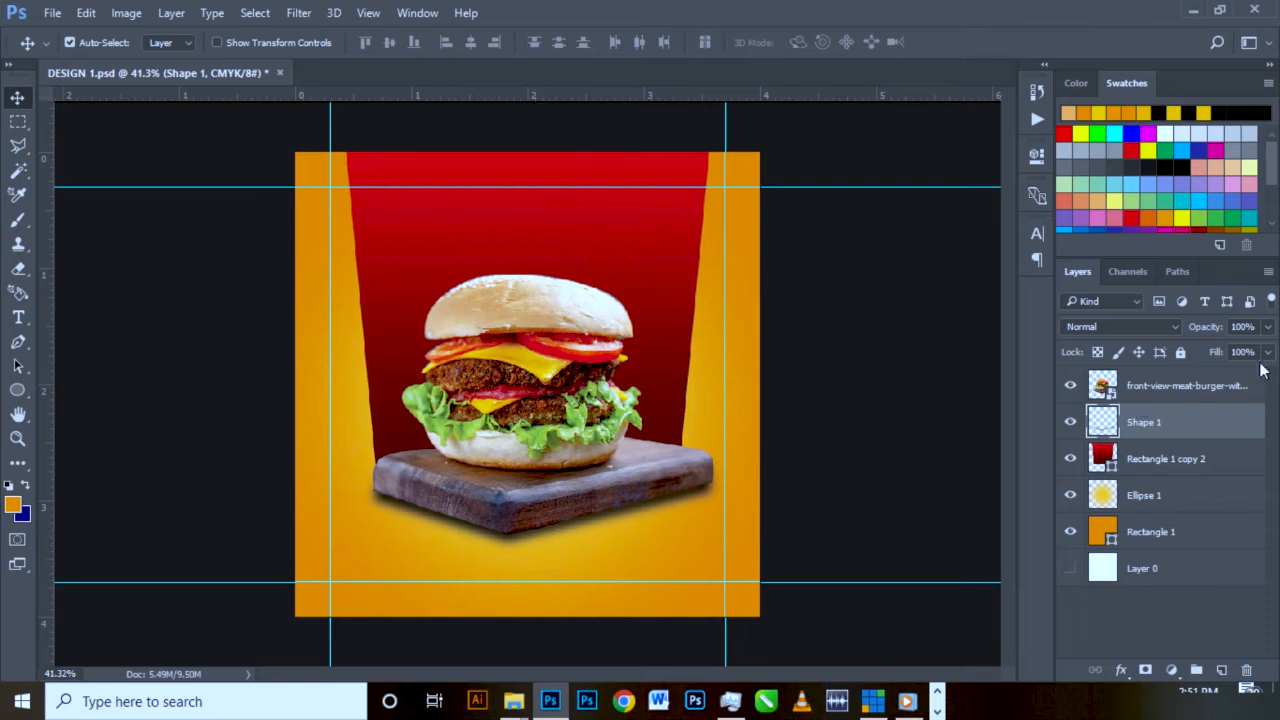
drag(1210, 332, 1194, 333)
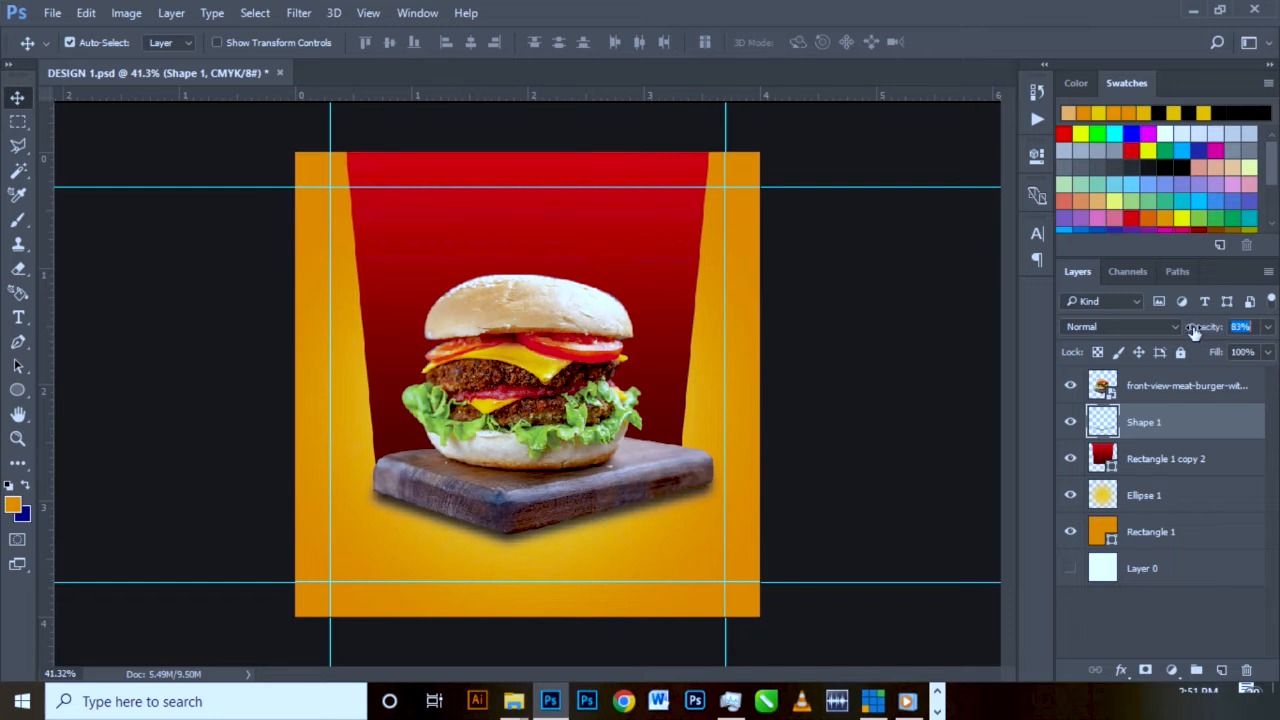
drag(1194, 333, 1178, 333)
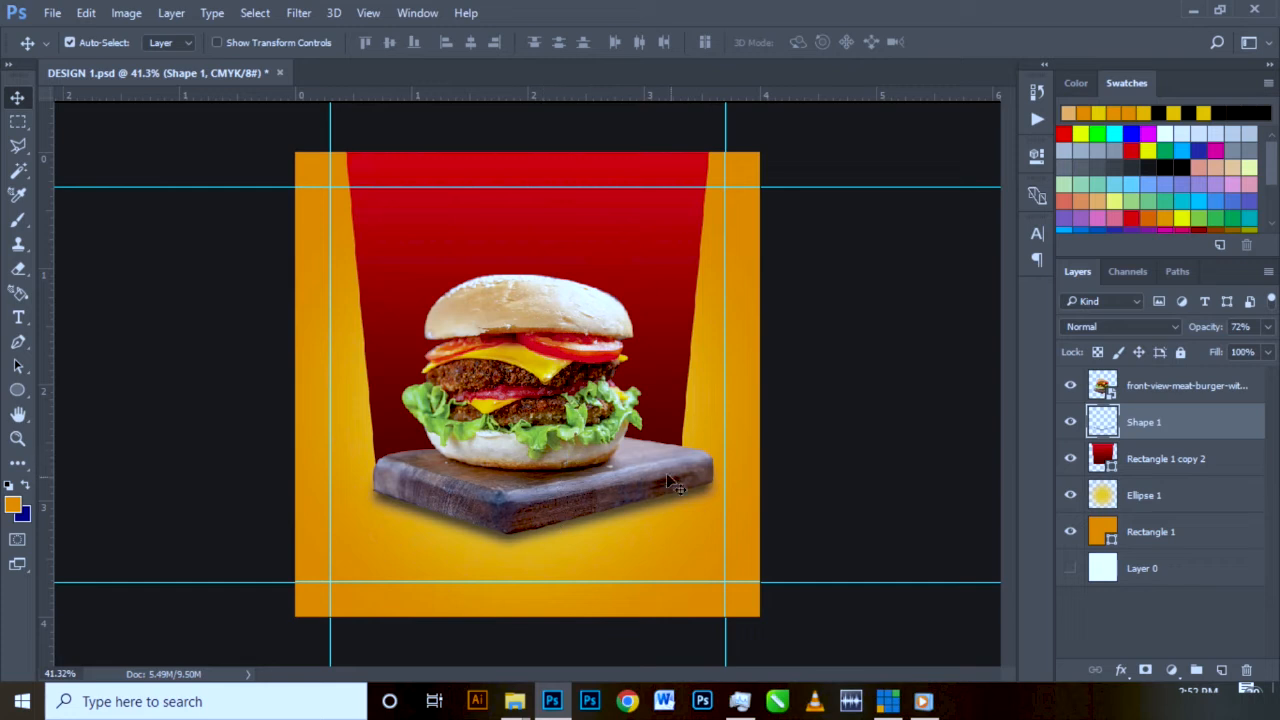
- Scale the blurred yellow circle from its center to about 125.4% and shift it slightly upward
click(1160, 510)
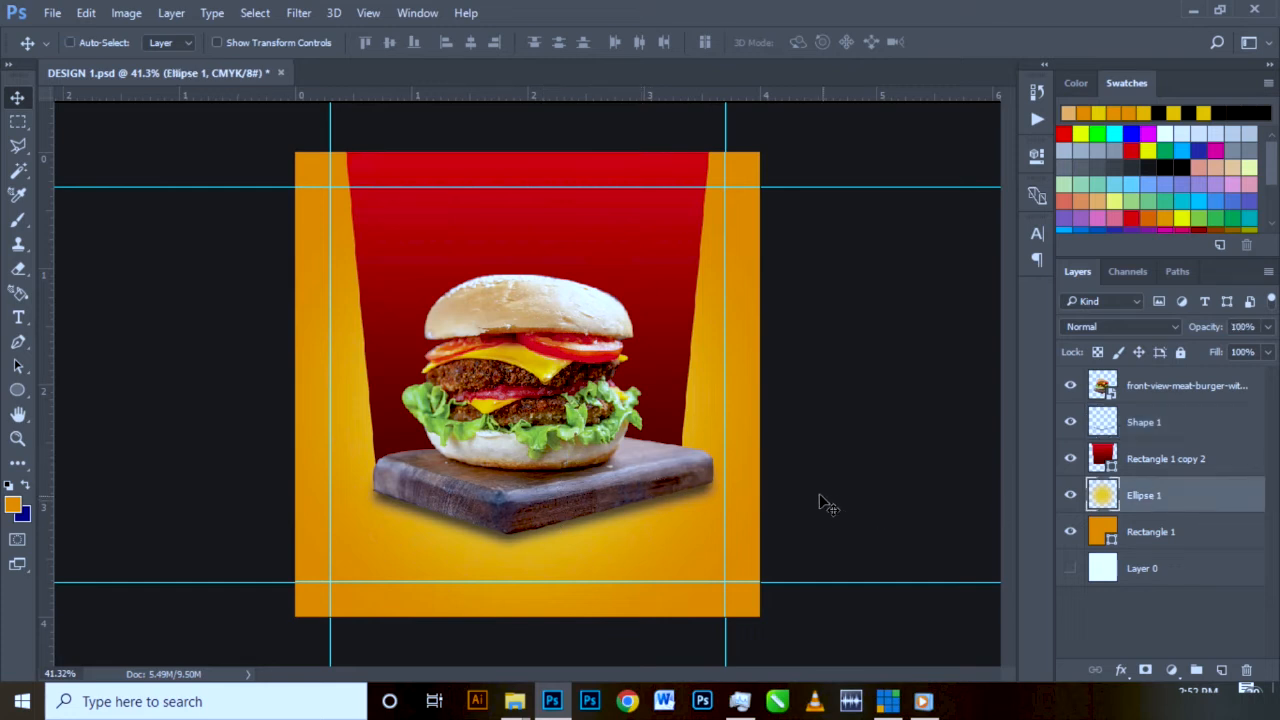
key(ctrl+t)
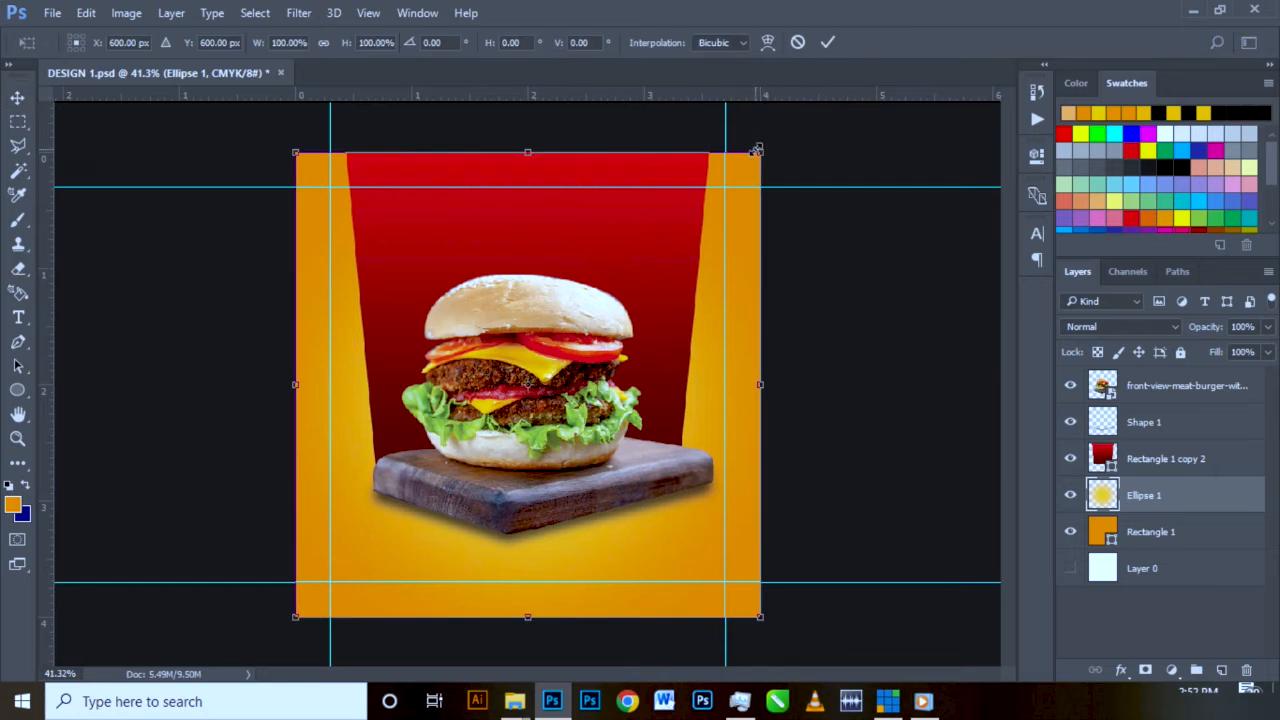
drag(757, 154, 831, 93)
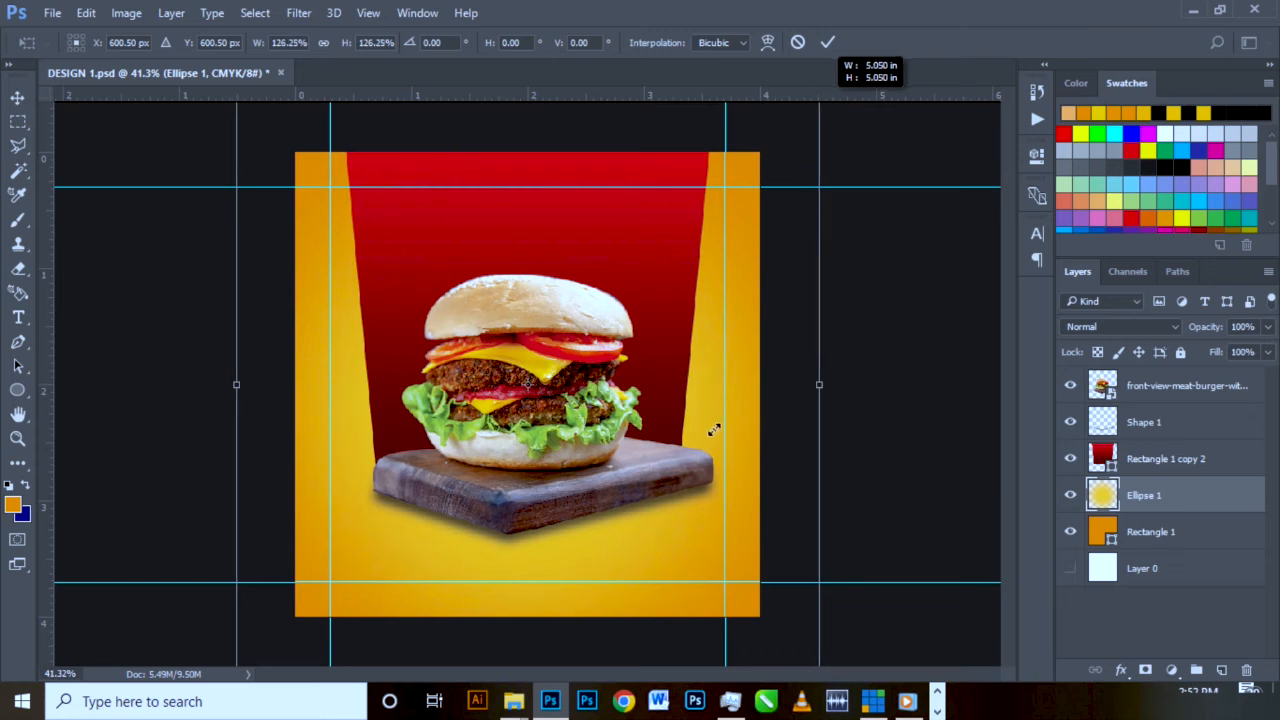
drag(708, 541, 697, 528)
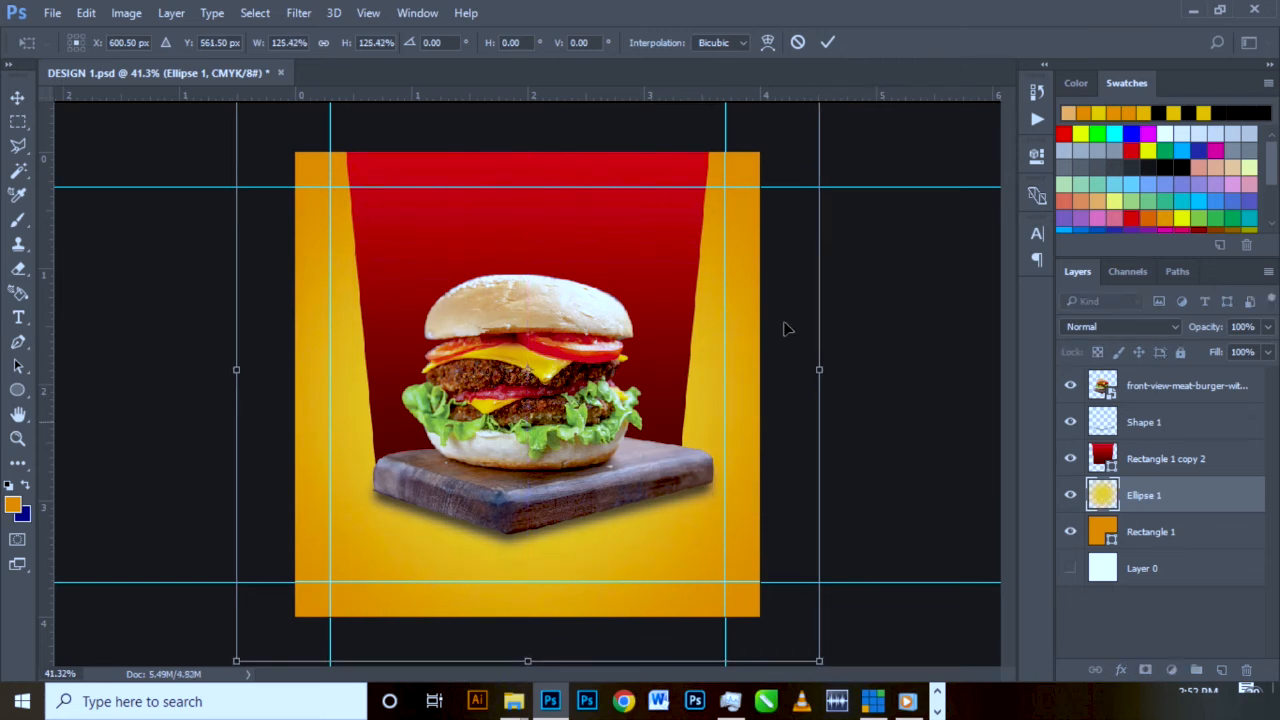
click(824, 42)
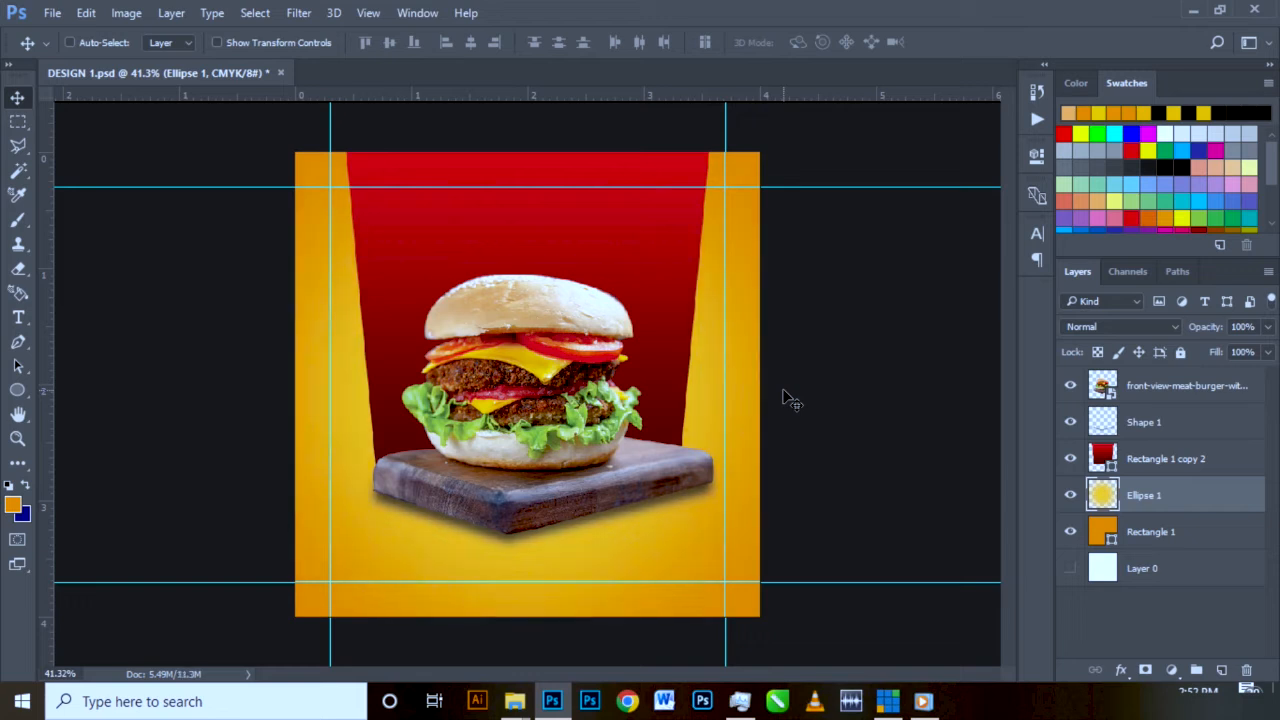
- Darken the burger image's midtones with a Curves adjustment on the CMYK channel, input 51 and output 58
key(ctrl)
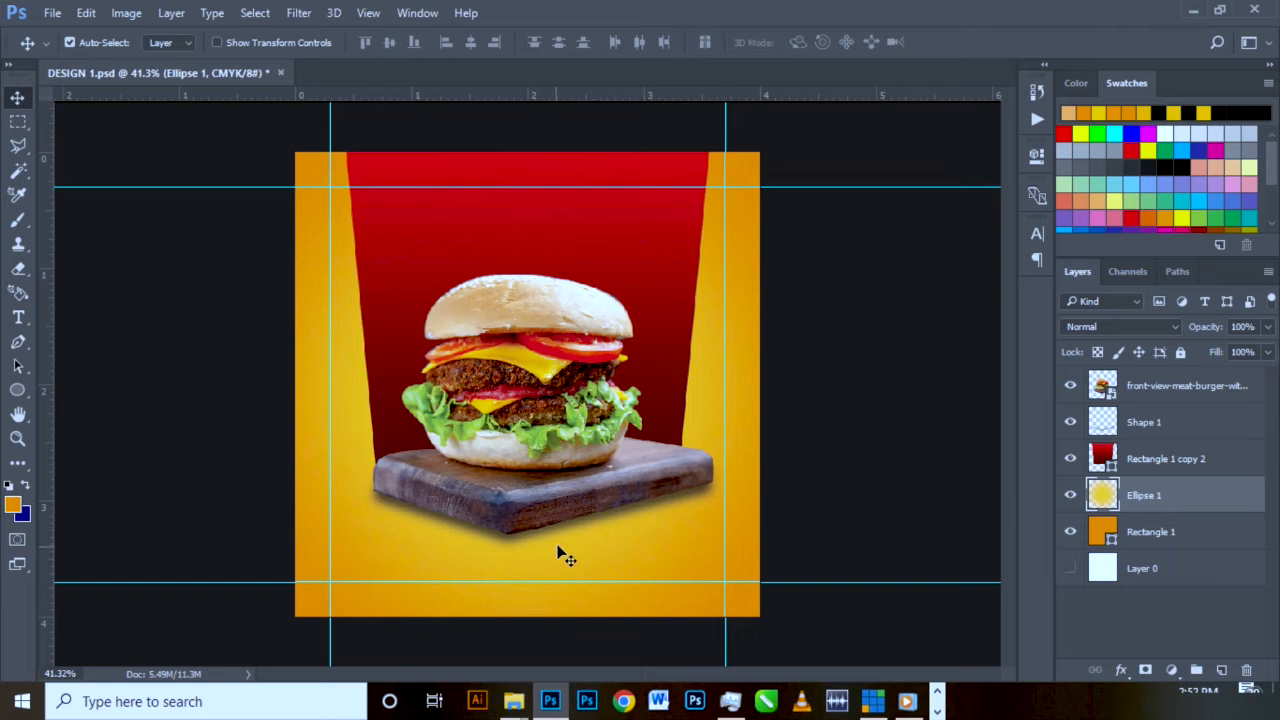
click(548, 341)
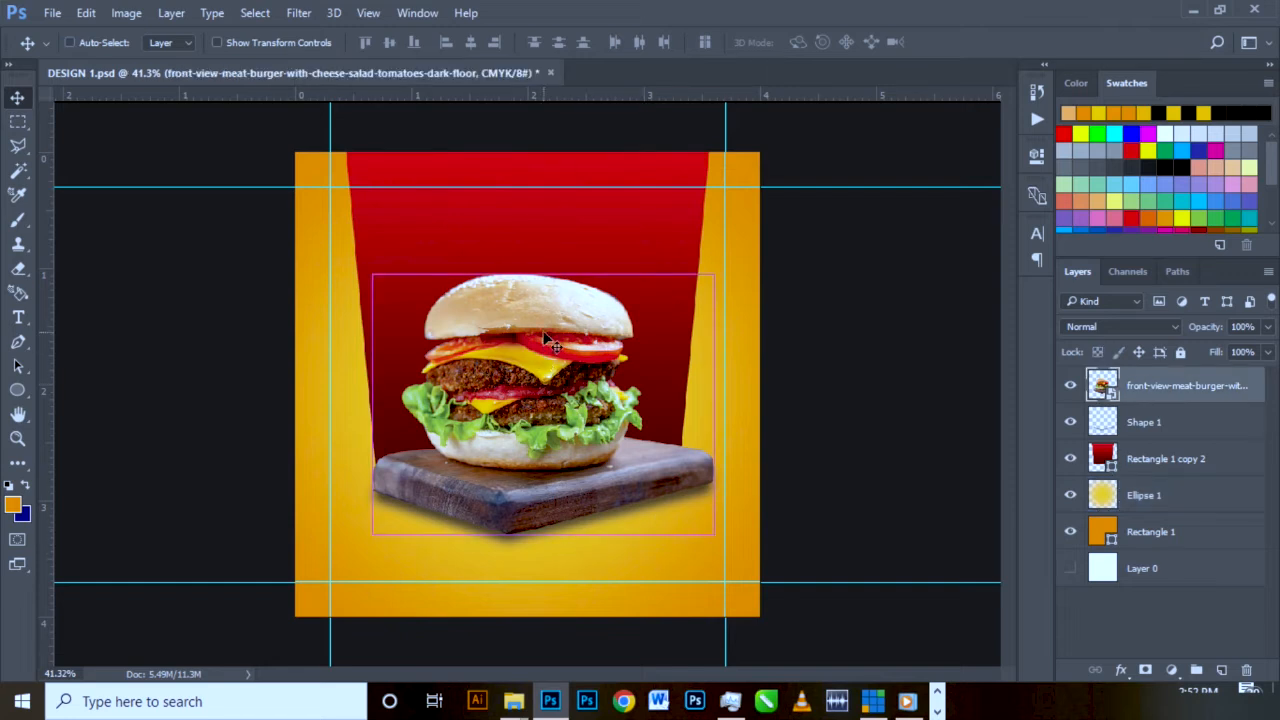
key(ctrl+m)
drag(580, 111, 880, 166)
mouse_move(850, 364)
mouse_down()
mouse_move(848, 380)
mouse_move(864, 377)
mouse_move(852, 347)
mouse_up()
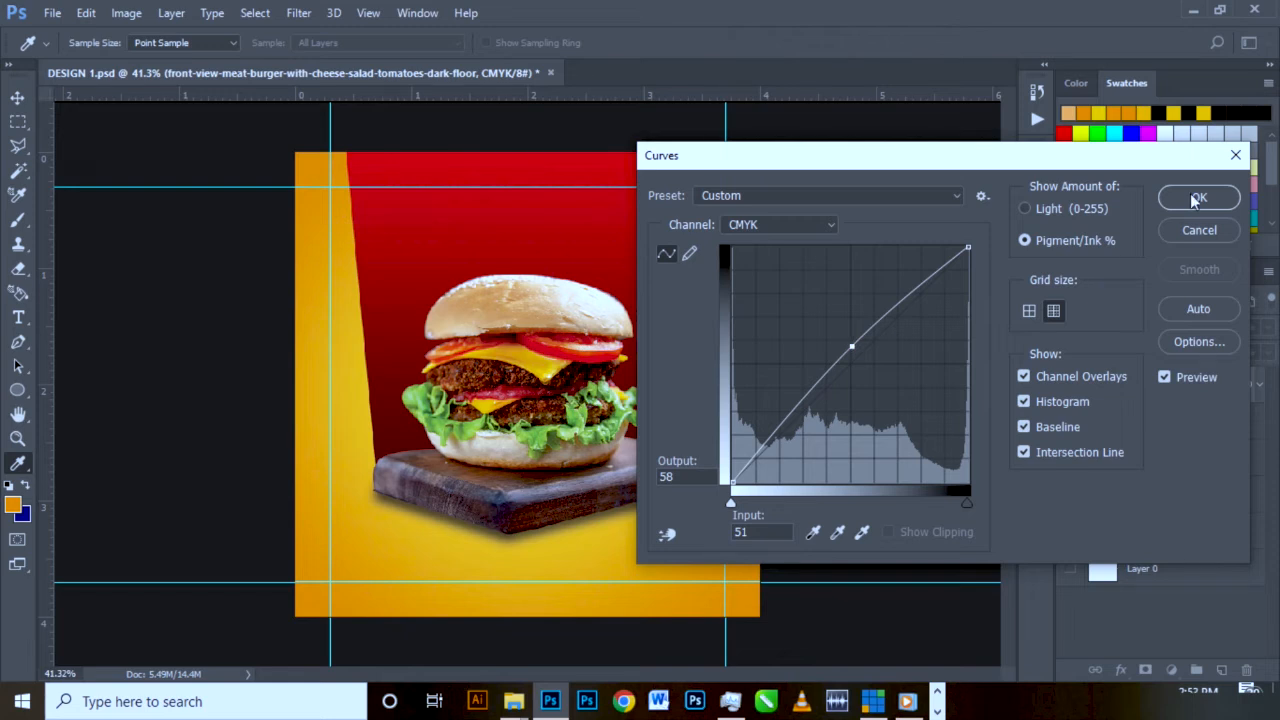
key(Return)
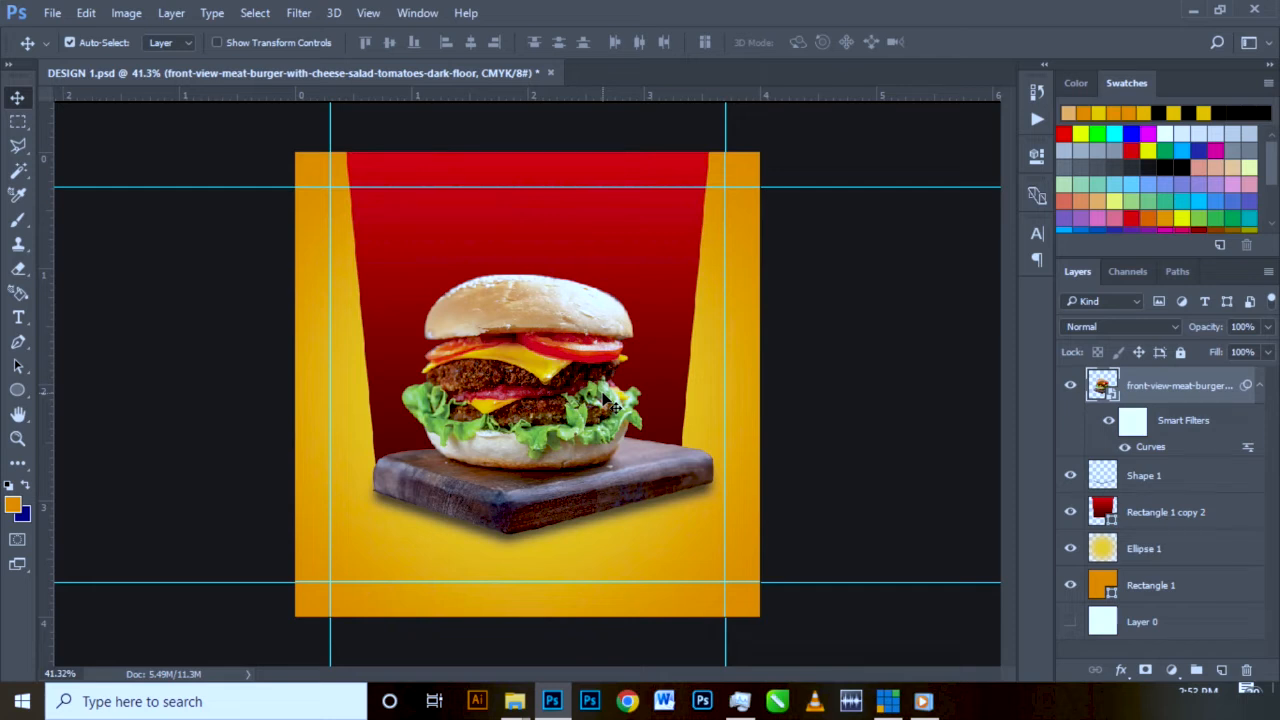
- Add the text "BURGER" on the red shape and place it centered above the burger
click(18, 317)
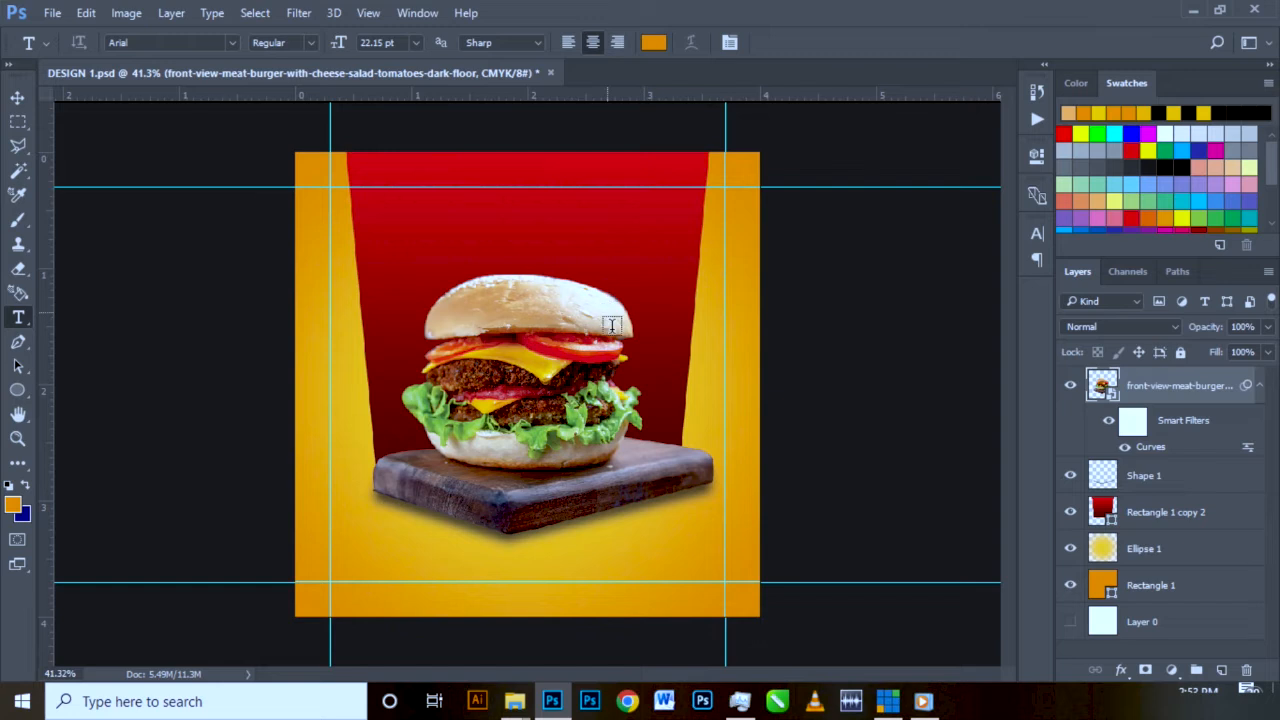
click(414, 250)
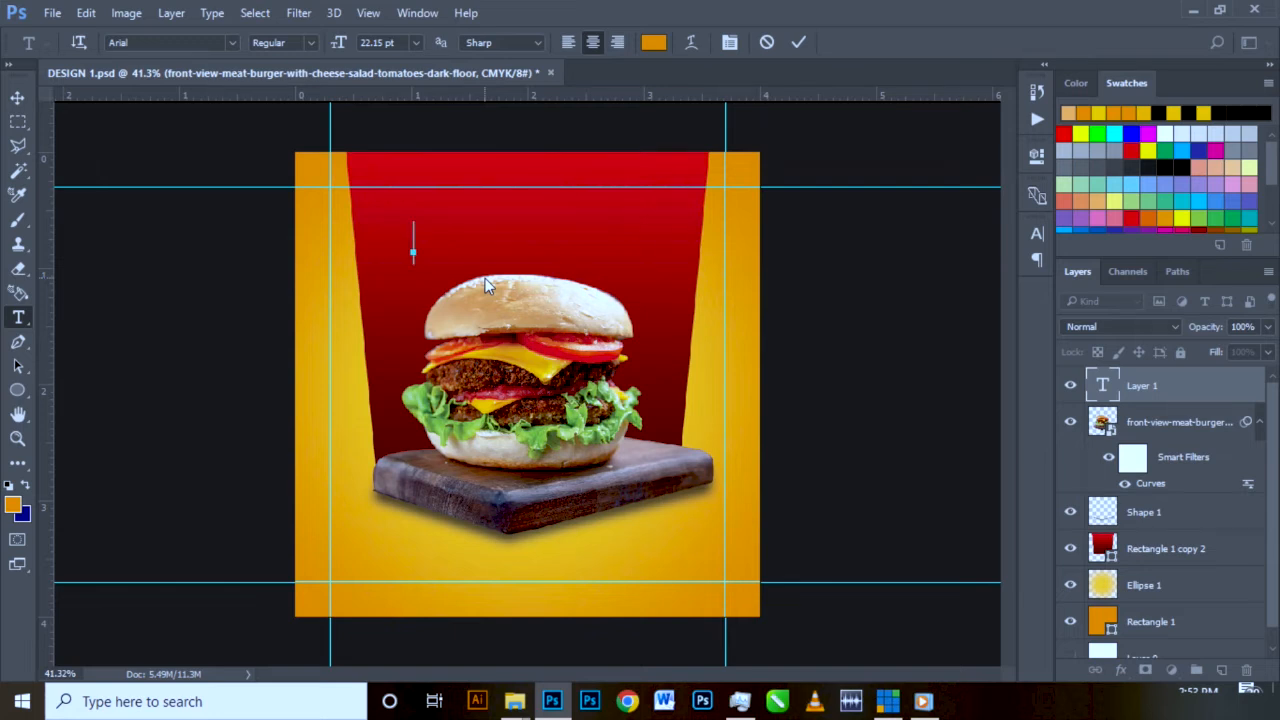
text(BR)
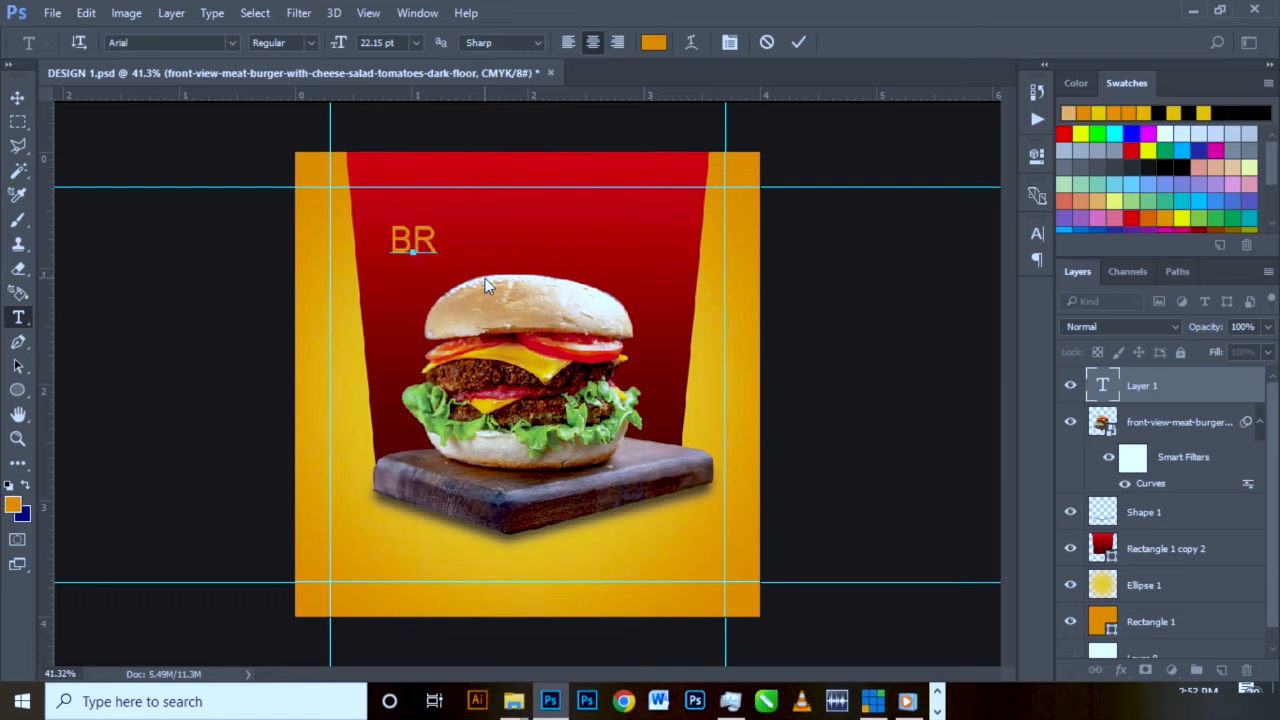
key(BackSpace)
text(URGER)
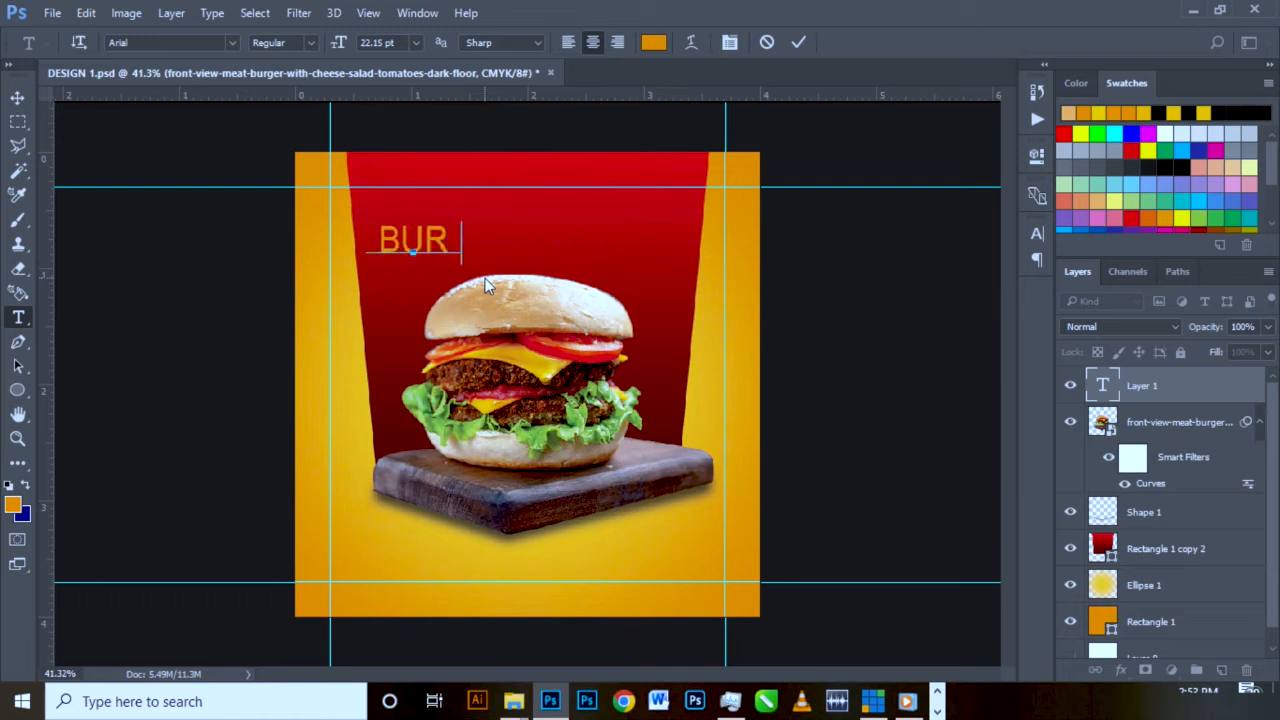
click(14, 103)
drag(437, 250, 539, 236)
- Set the BURGER text's font to Capture it and scale it up to about 42.17 pt above the bun
click(1036, 234)
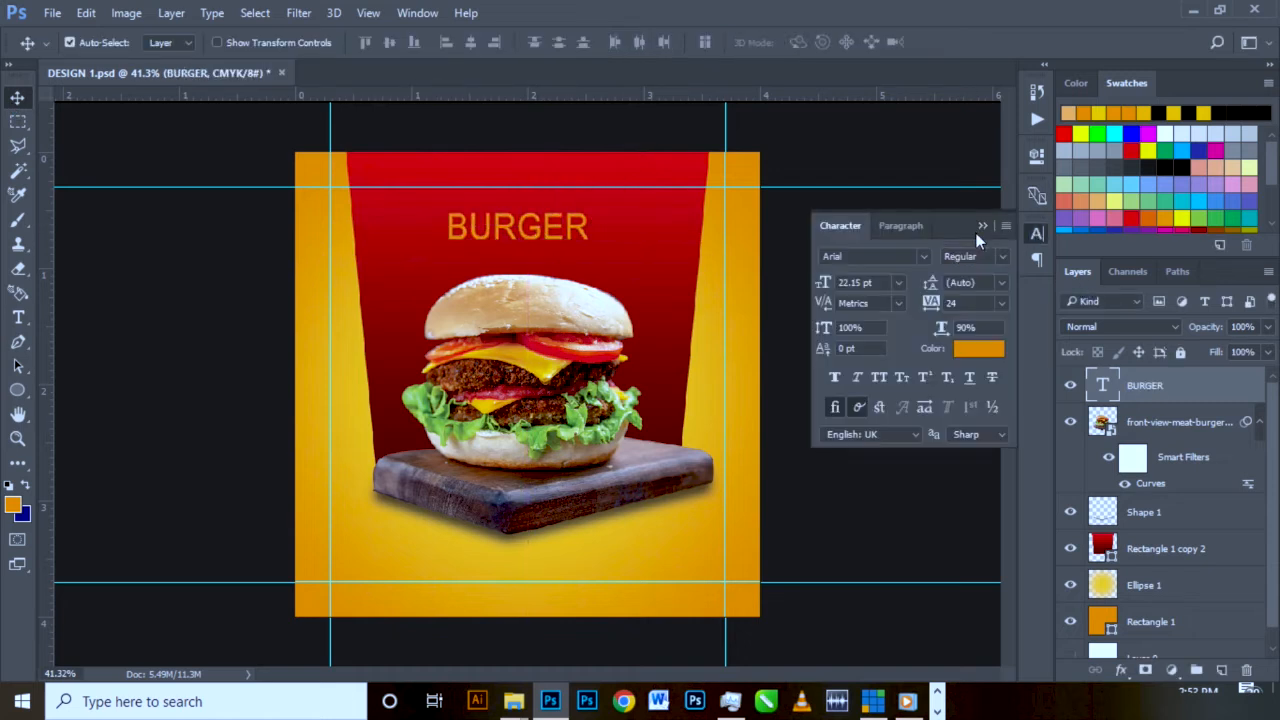
click(880, 257)
text(CAP)
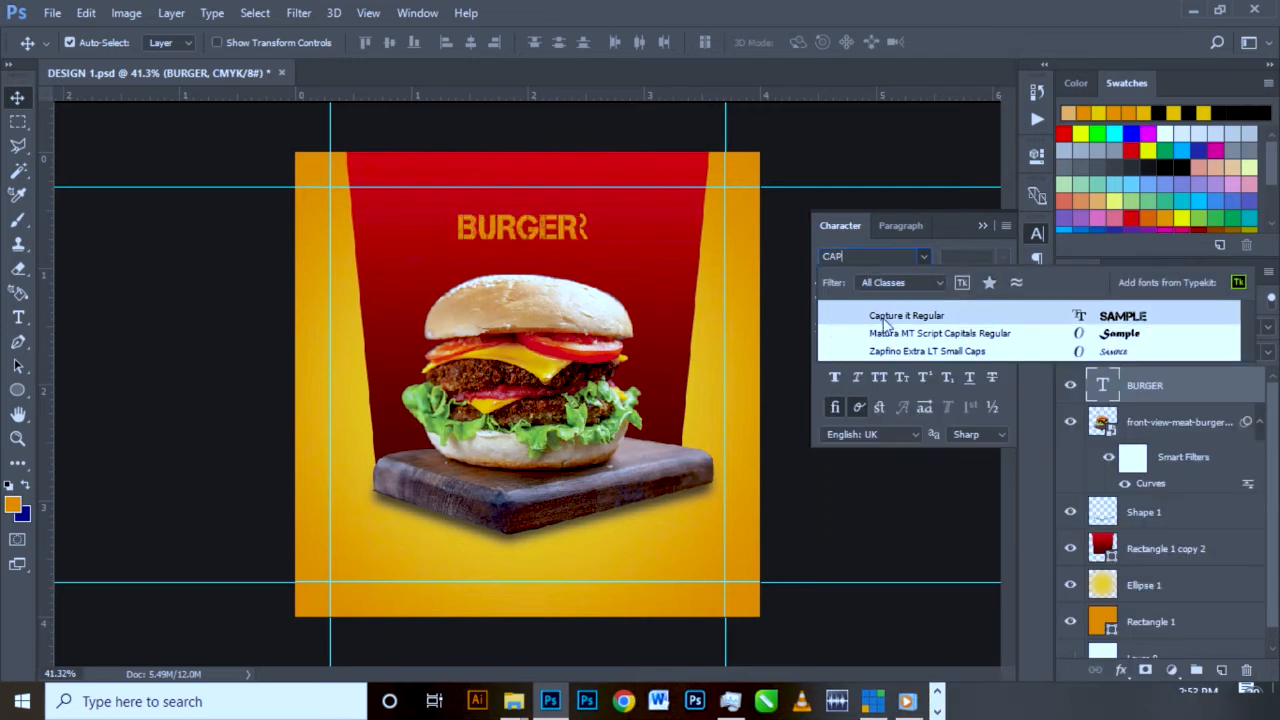
click(882, 318)
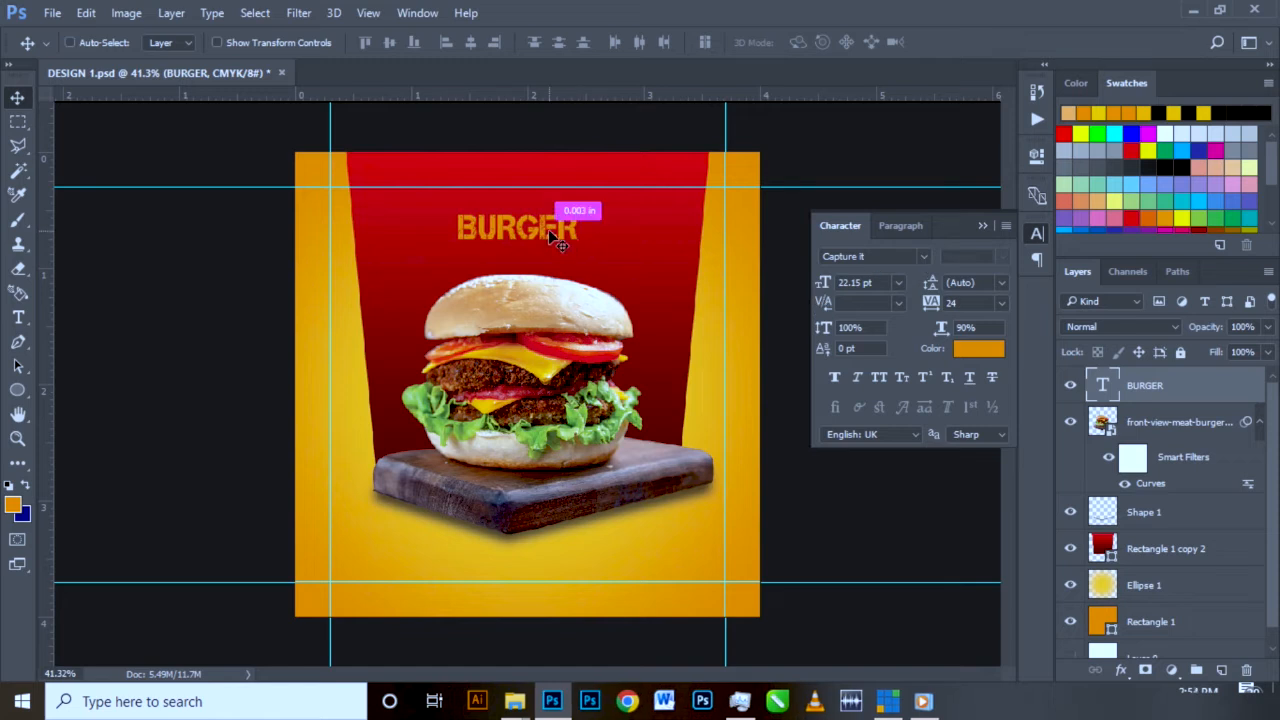
key(ctrl+t)
mouse_move(581, 245)
mouse_down()
mouse_move(648, 272)
mouse_move(562, 241)
mouse_up()
key(Return)
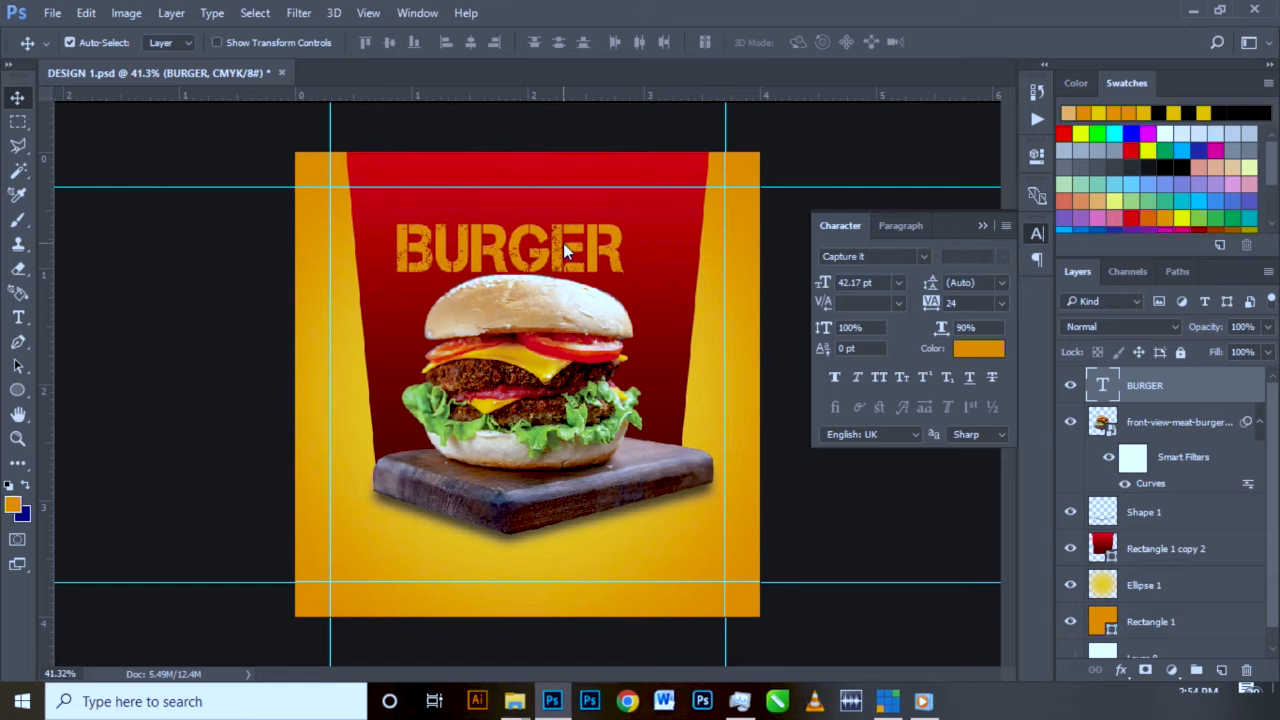
- Scale the burger and its shadow down together, reposition them slightly lower, and lower the BURGER text to just above the bun
click(568, 330)
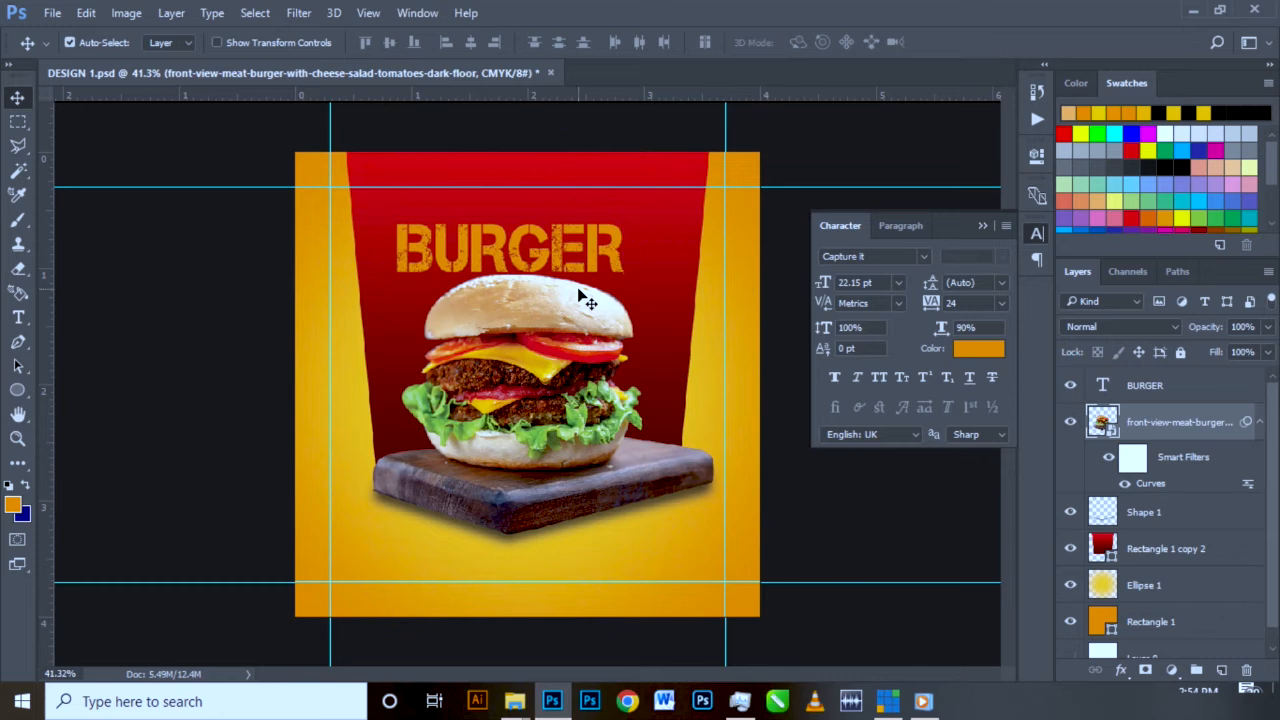
click(587, 528)
mouse_move(557, 520)
mouse_down()
mouse_move(557, 503)
mouse_move(565, 517)
mouse_up()
key(ctrl)
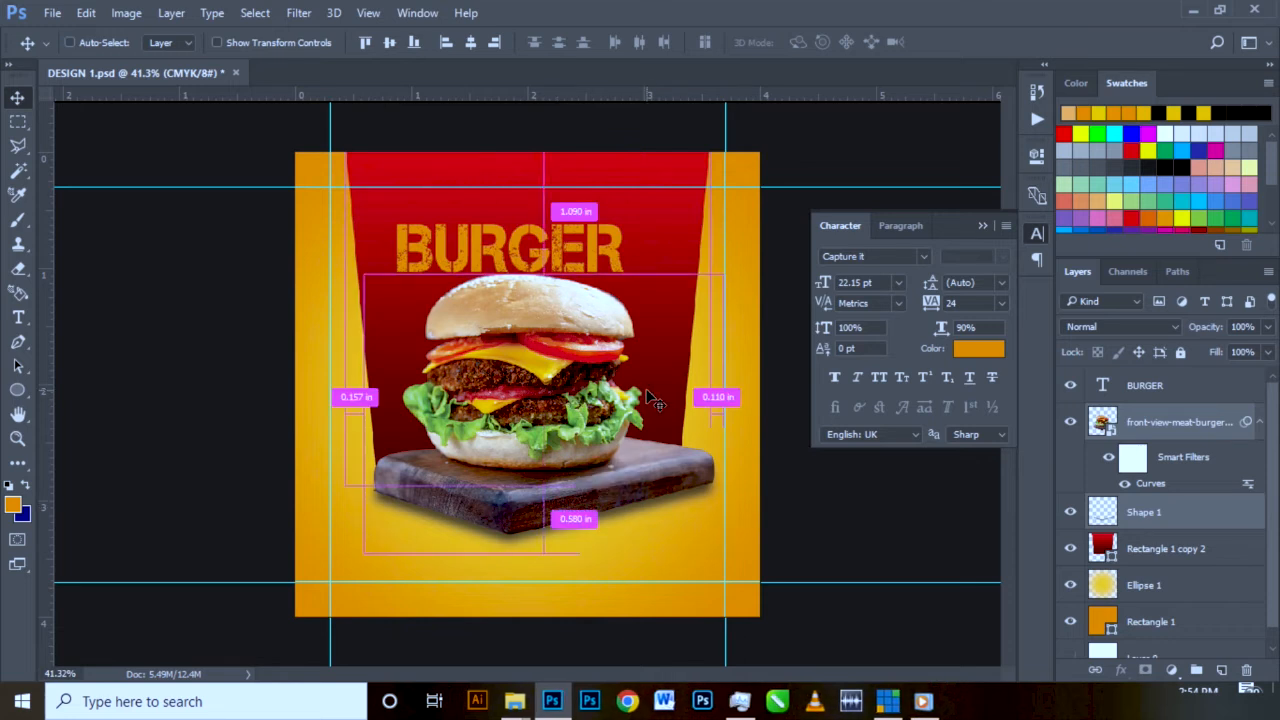
key(ctrl+t)
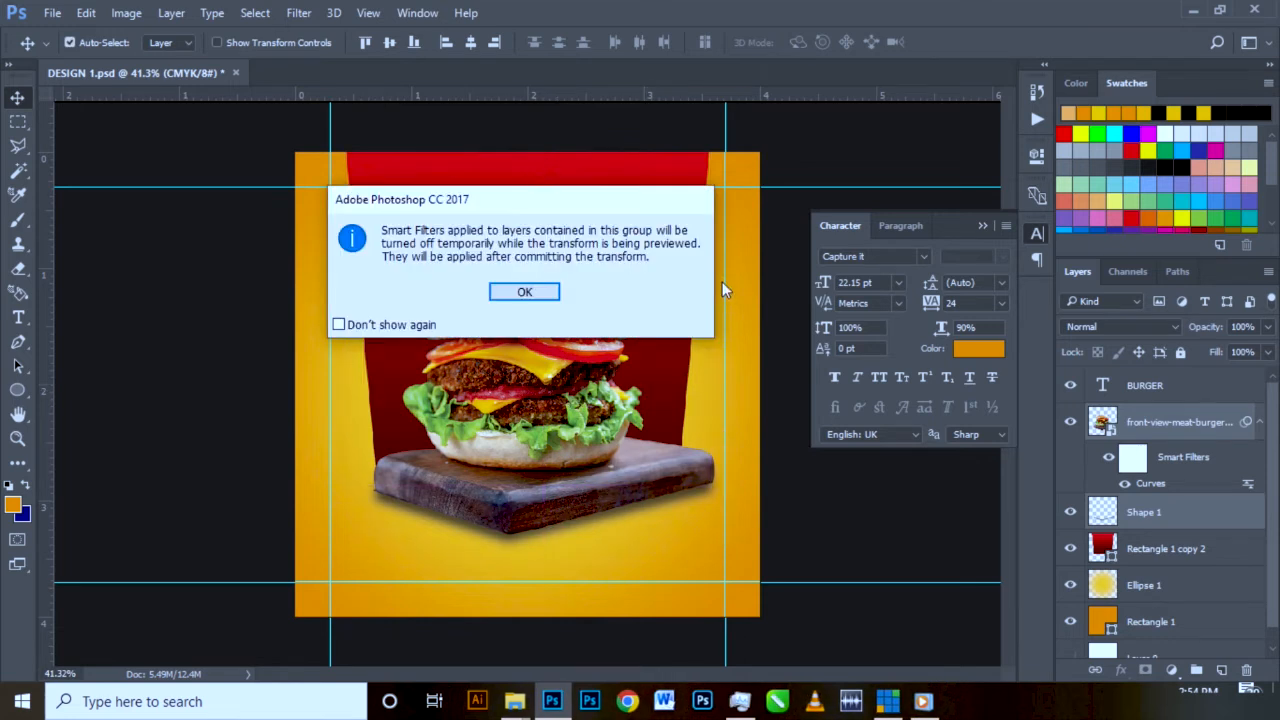
click(523, 290)
drag(720, 273, 697, 290)
drag(612, 440, 603, 453)
key(Return)
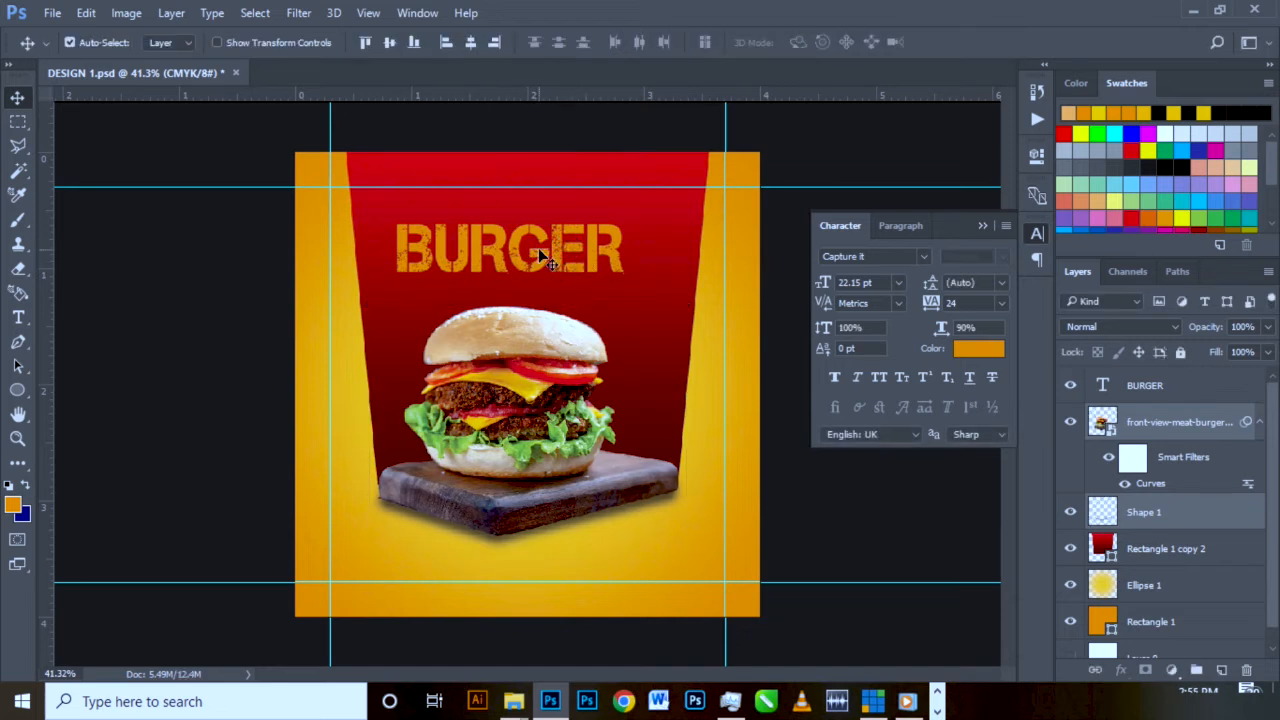
drag(545, 262, 540, 275)
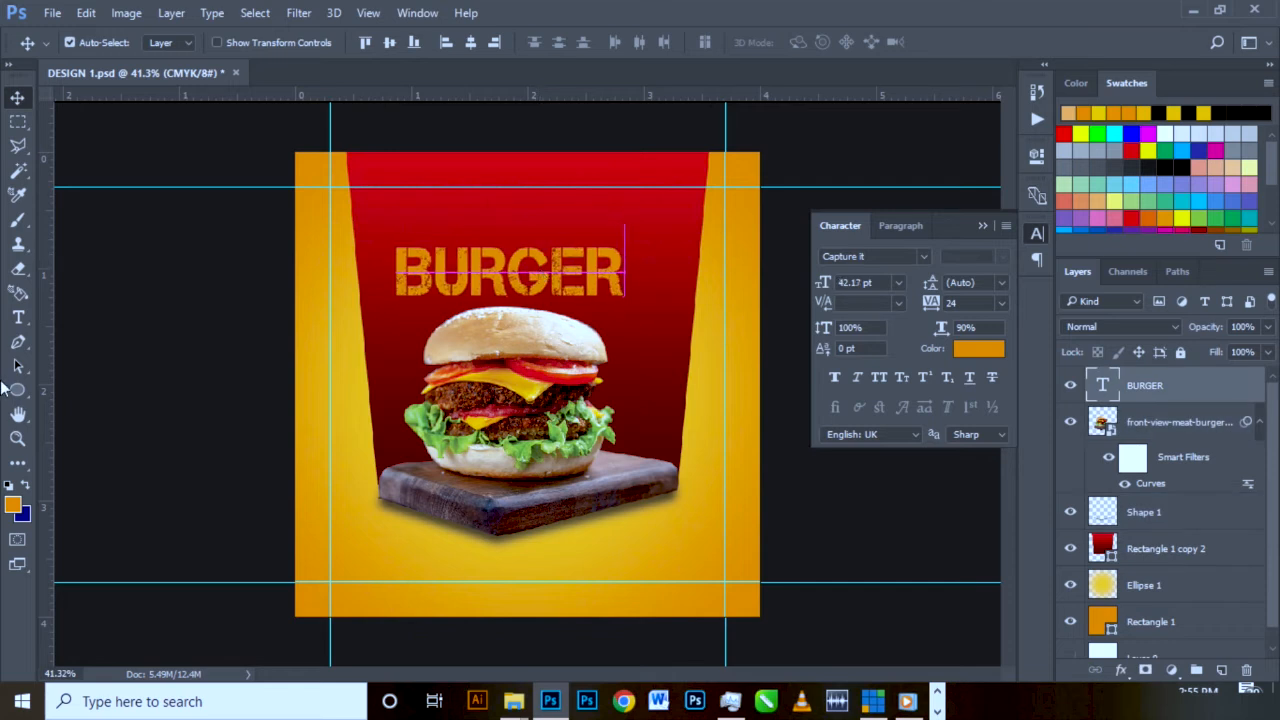
- Add the text "Super" and place it above the beginning of the word BURGER
click(18, 317)
click(381, 223)
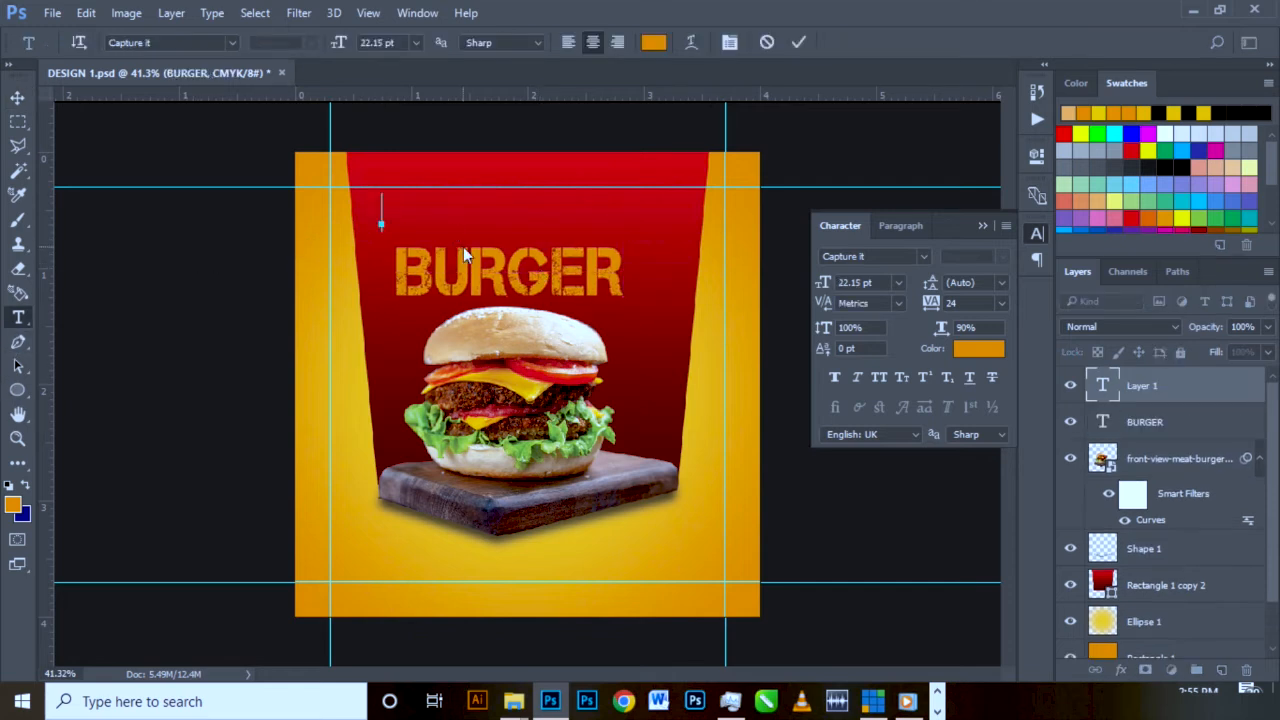
text(SUPER)
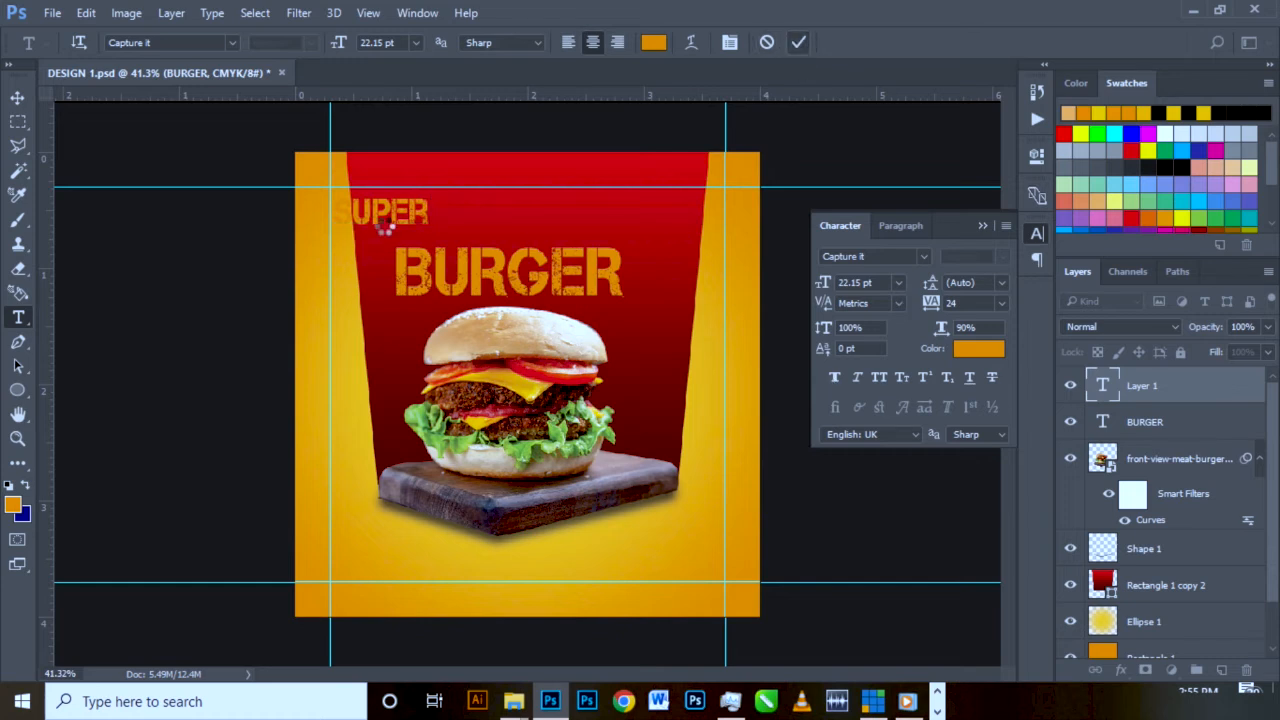
key(ctrl+Return)
key(v)
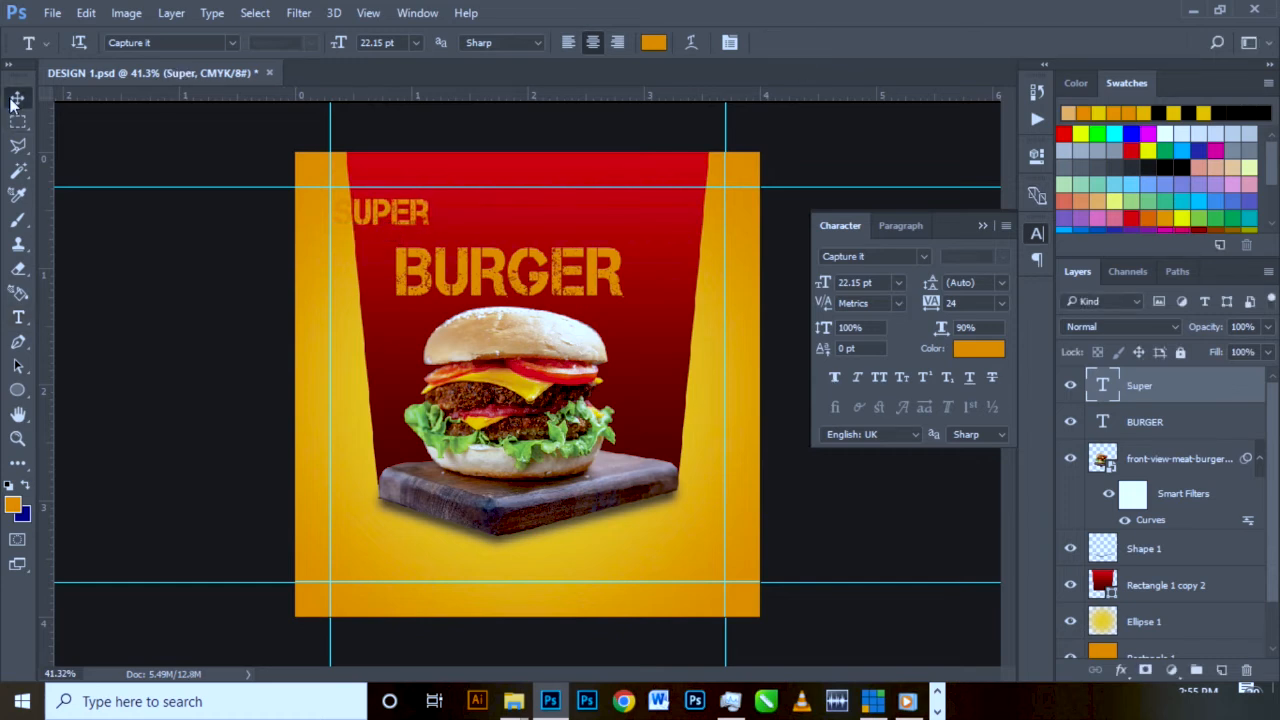
drag(370, 212, 451, 218)
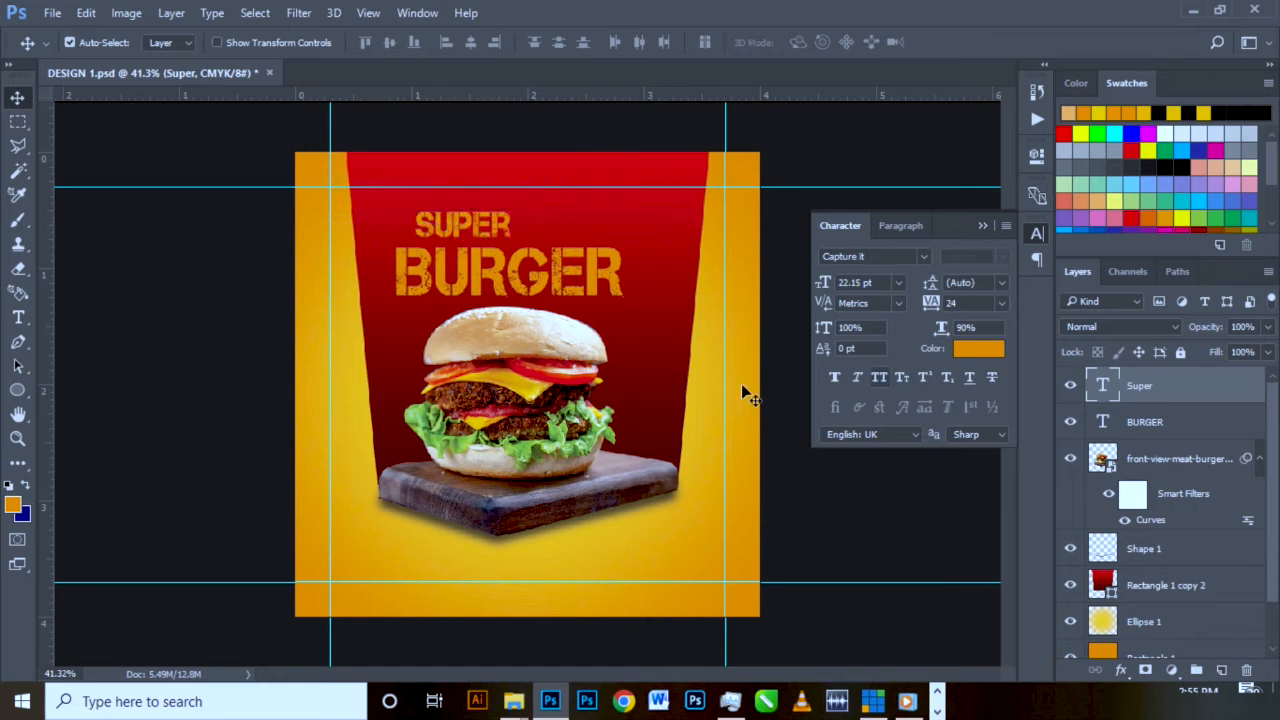
- Change the Super text's font to Housttely Signature and scale it up to about 29.27 pt above BURGER
click(892, 256)
text(h)
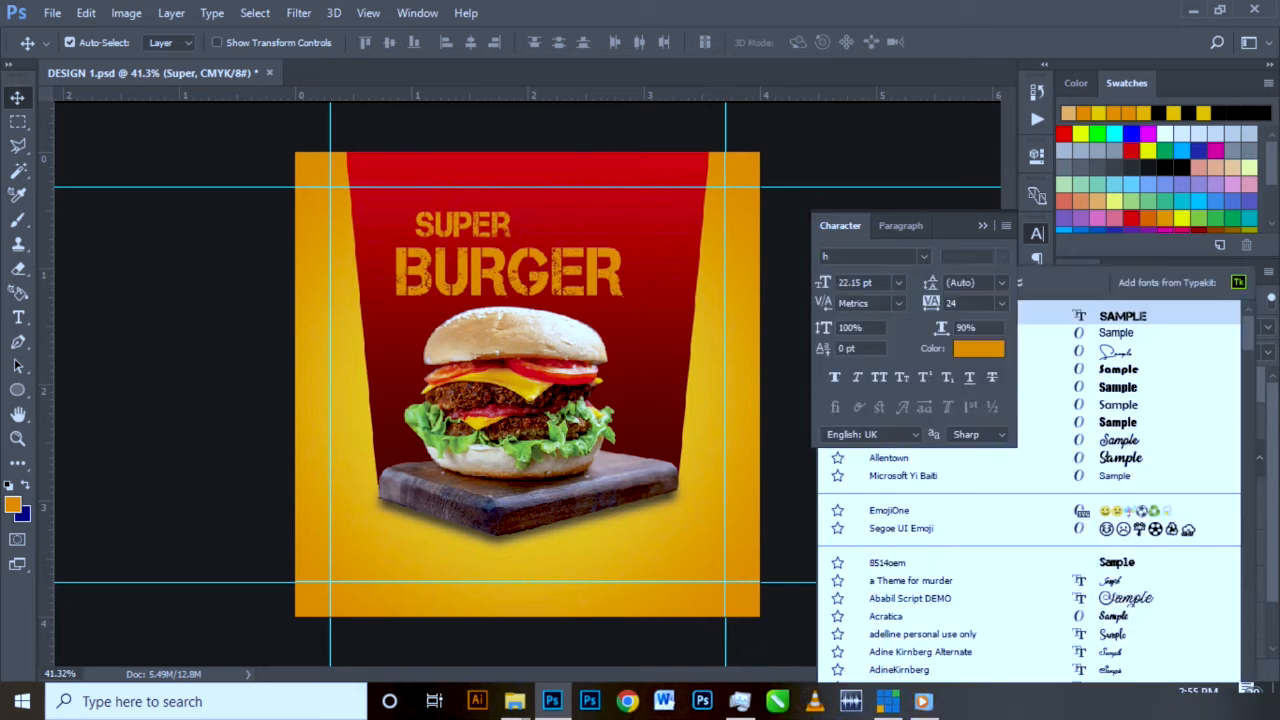
text(o)
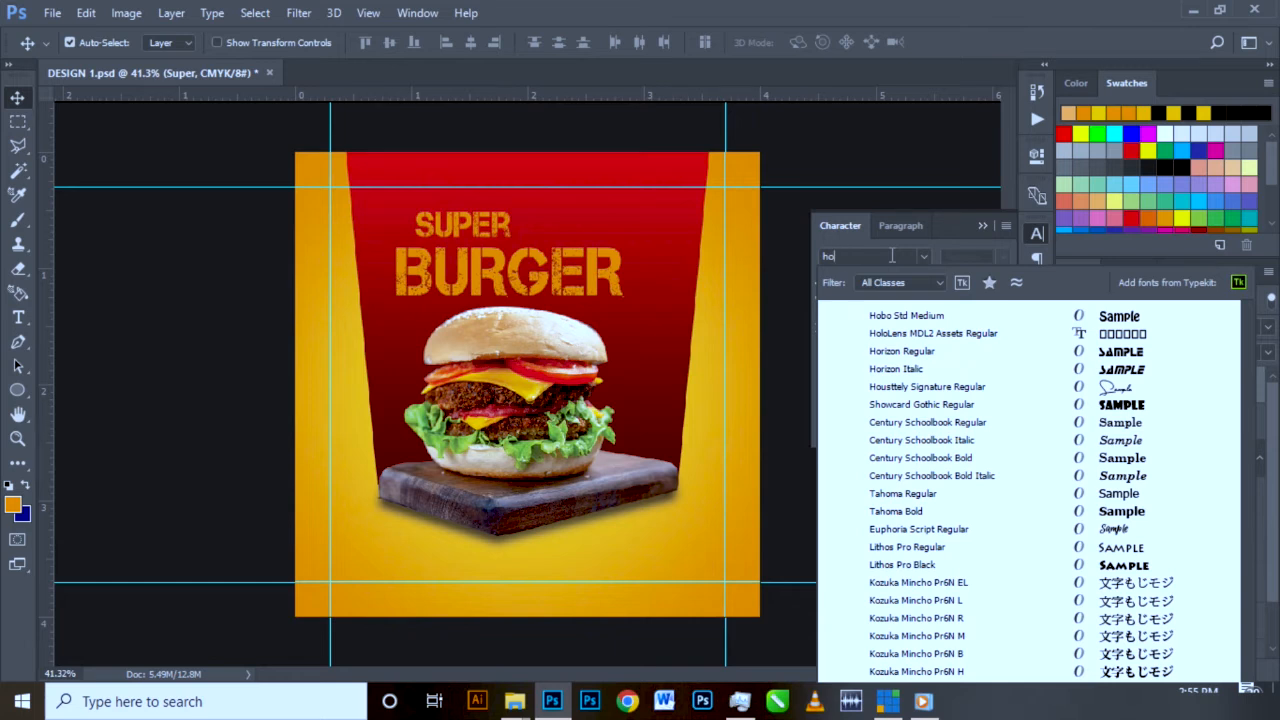
text(u)
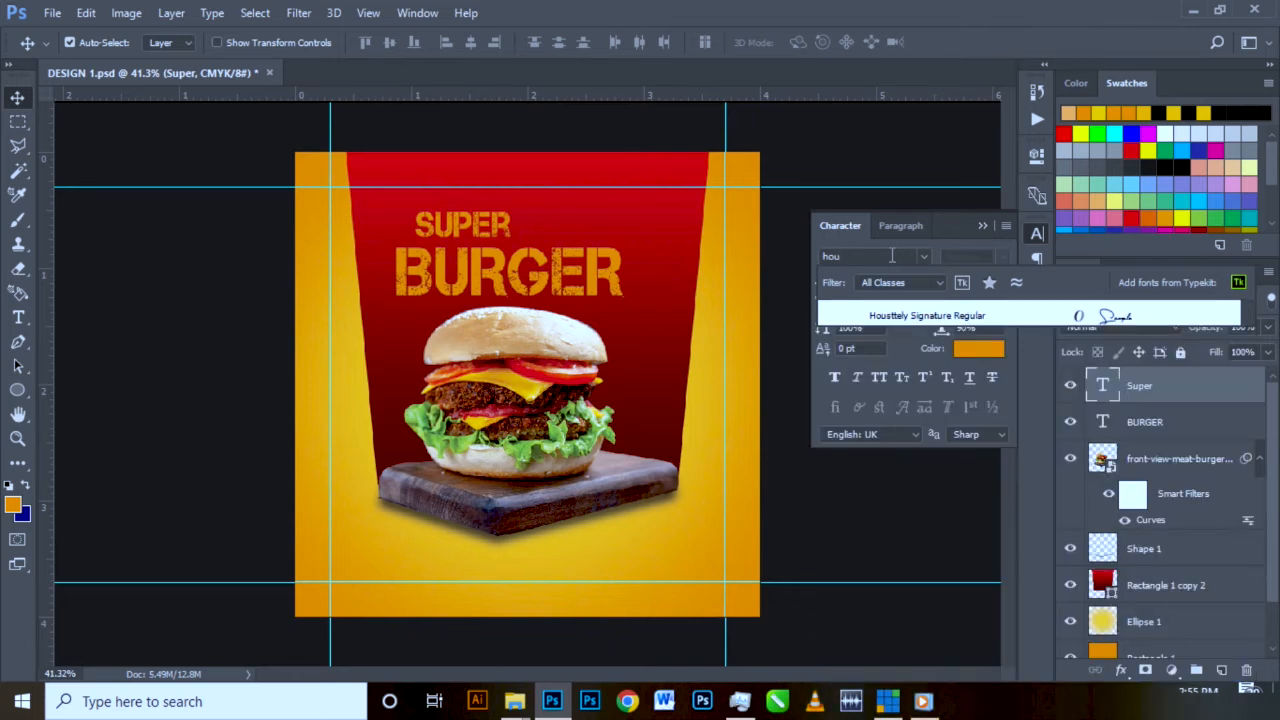
click(911, 315)
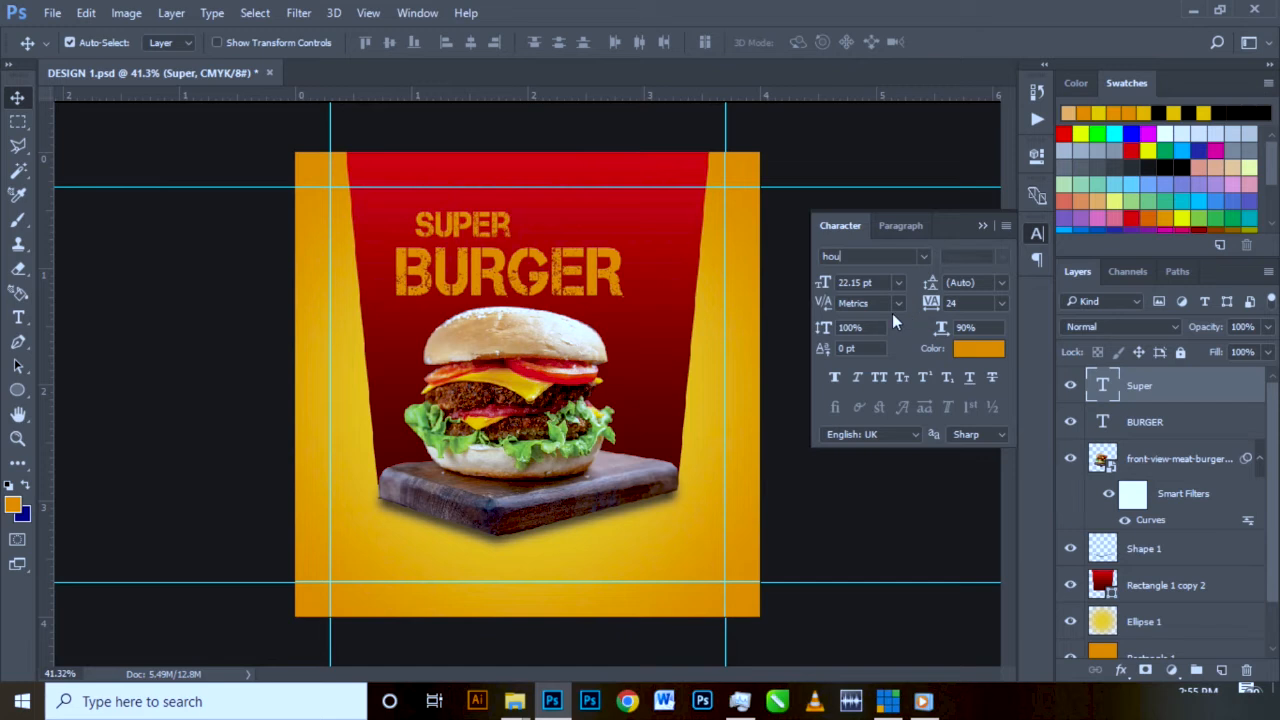
drag(472, 238, 452, 236)
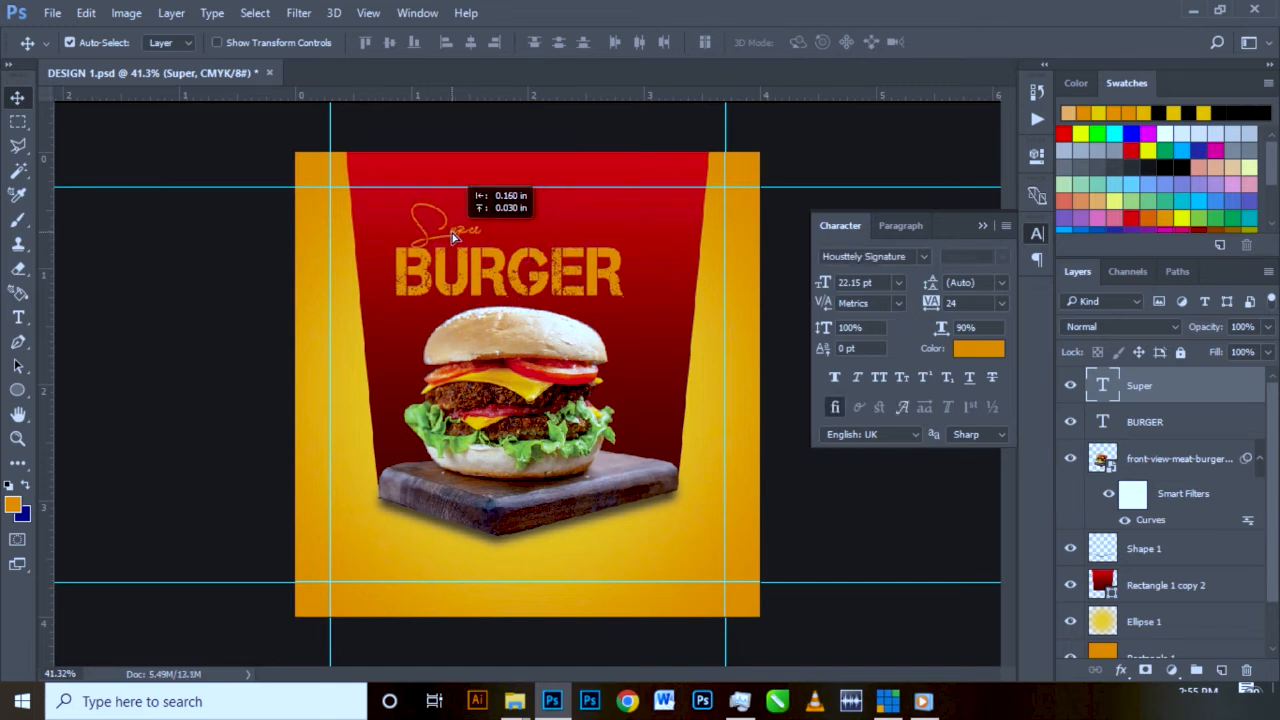
key(ctrl+t)
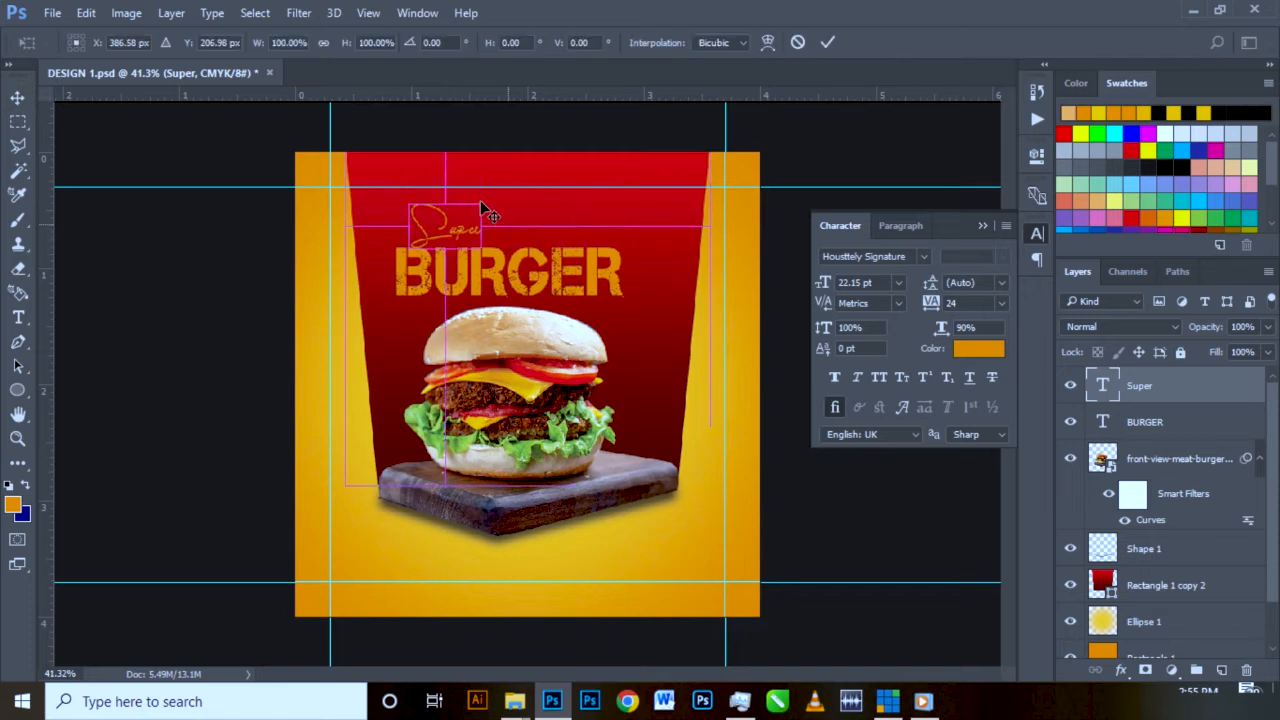
drag(480, 200, 503, 190)
key(Return)
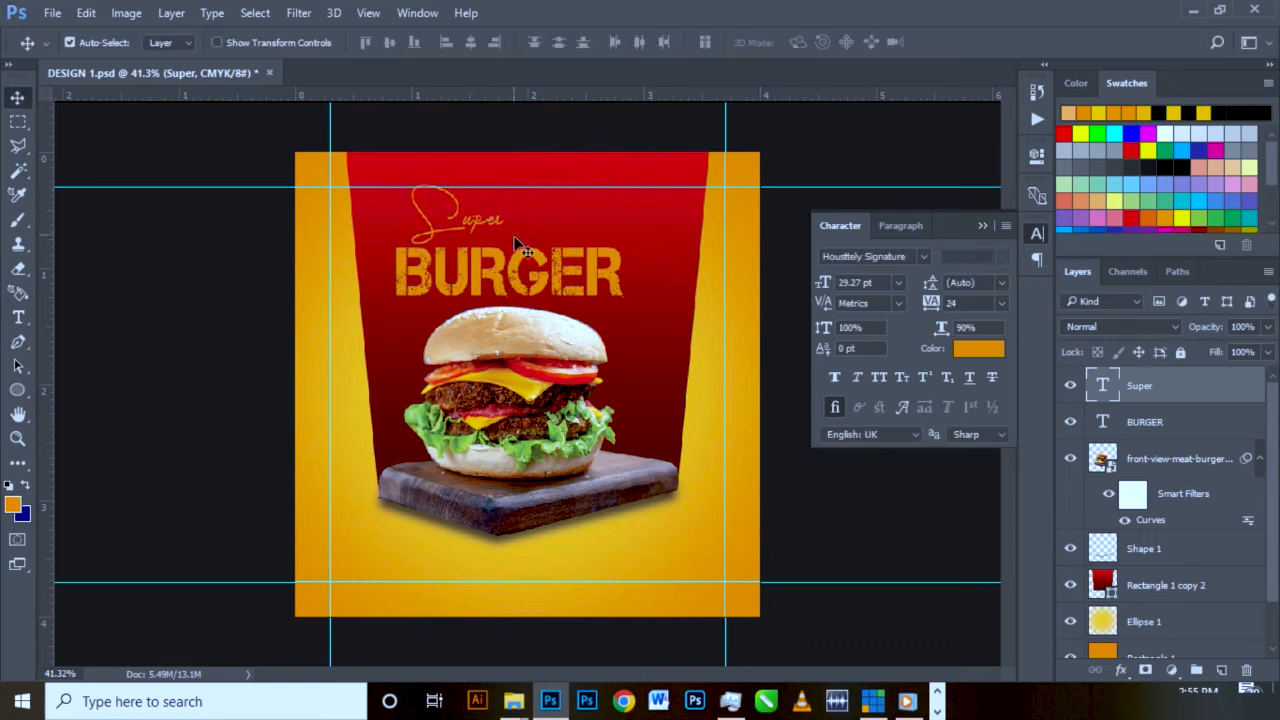
- Add the text "DELICIOUS" beside the word Super, above BURGER
click(519, 282)
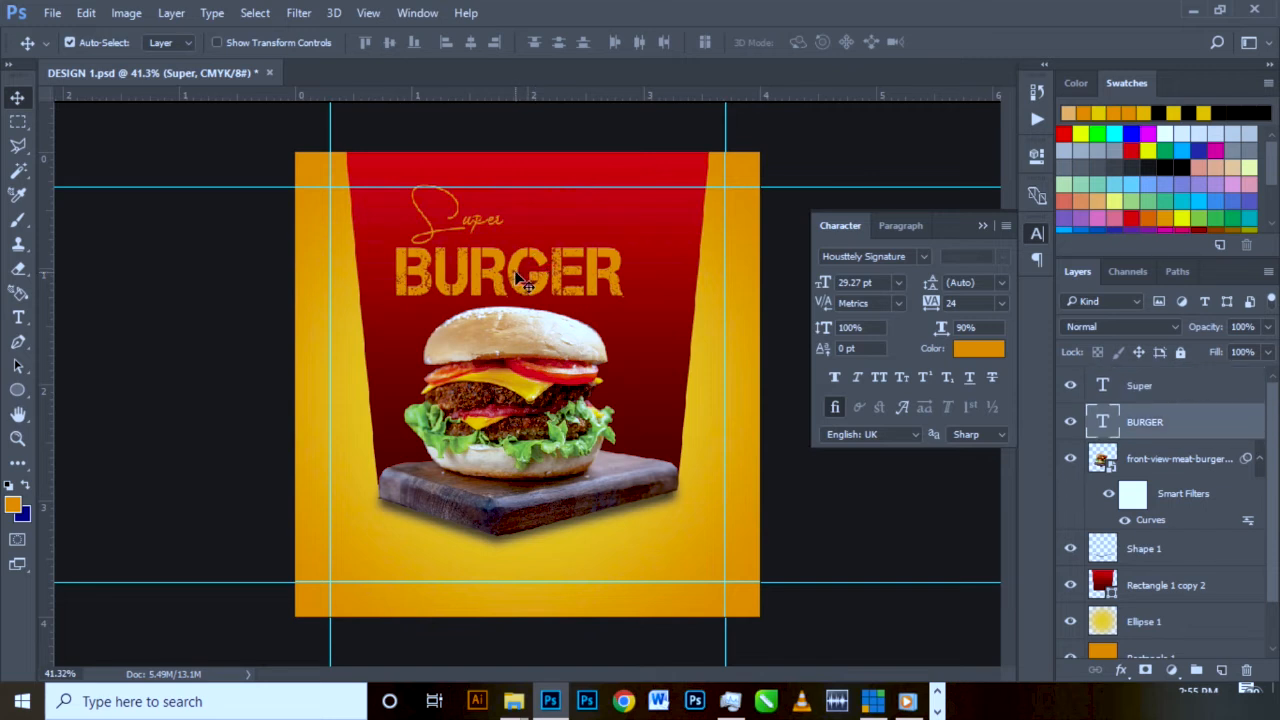
key(t)
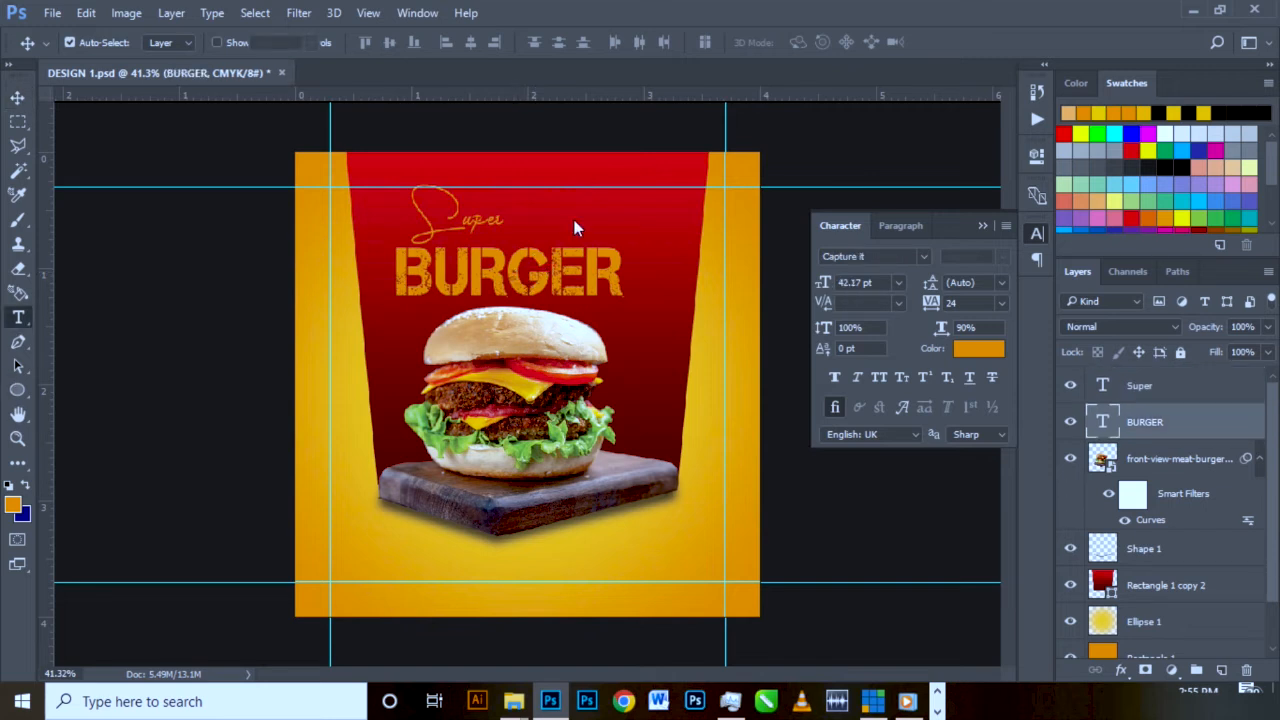
click(563, 214)
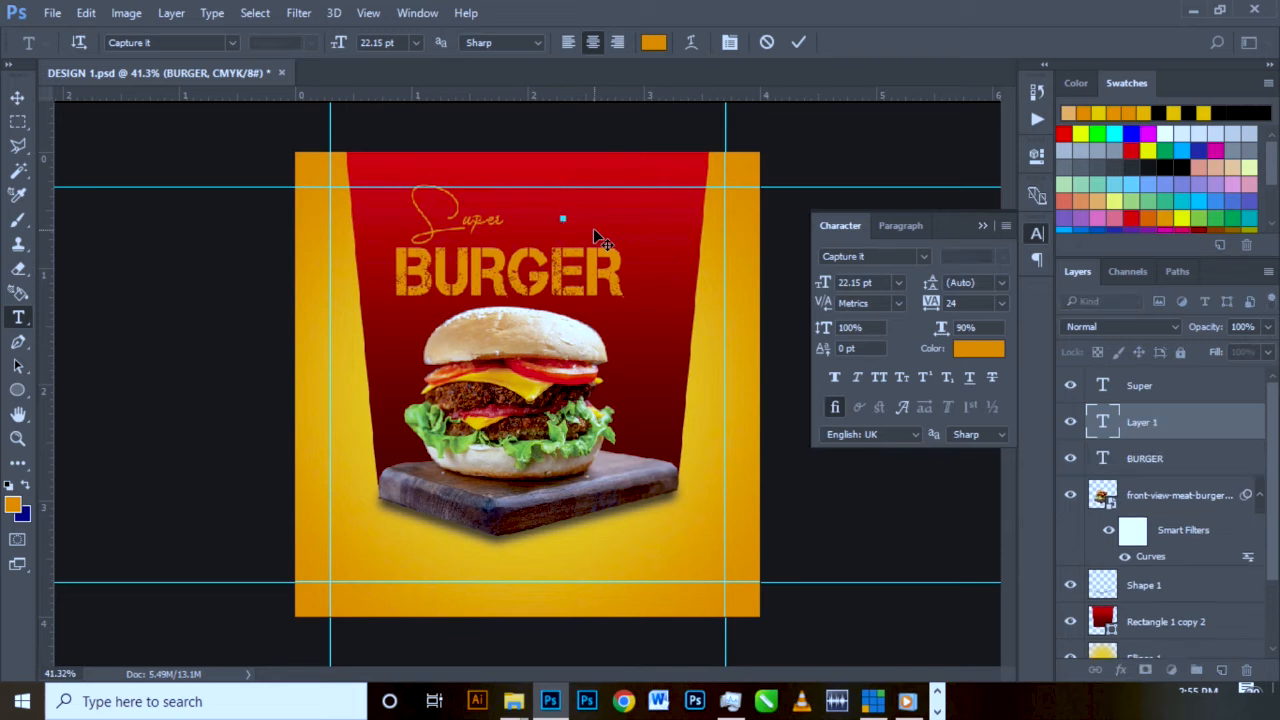
text(DELICIOUS)
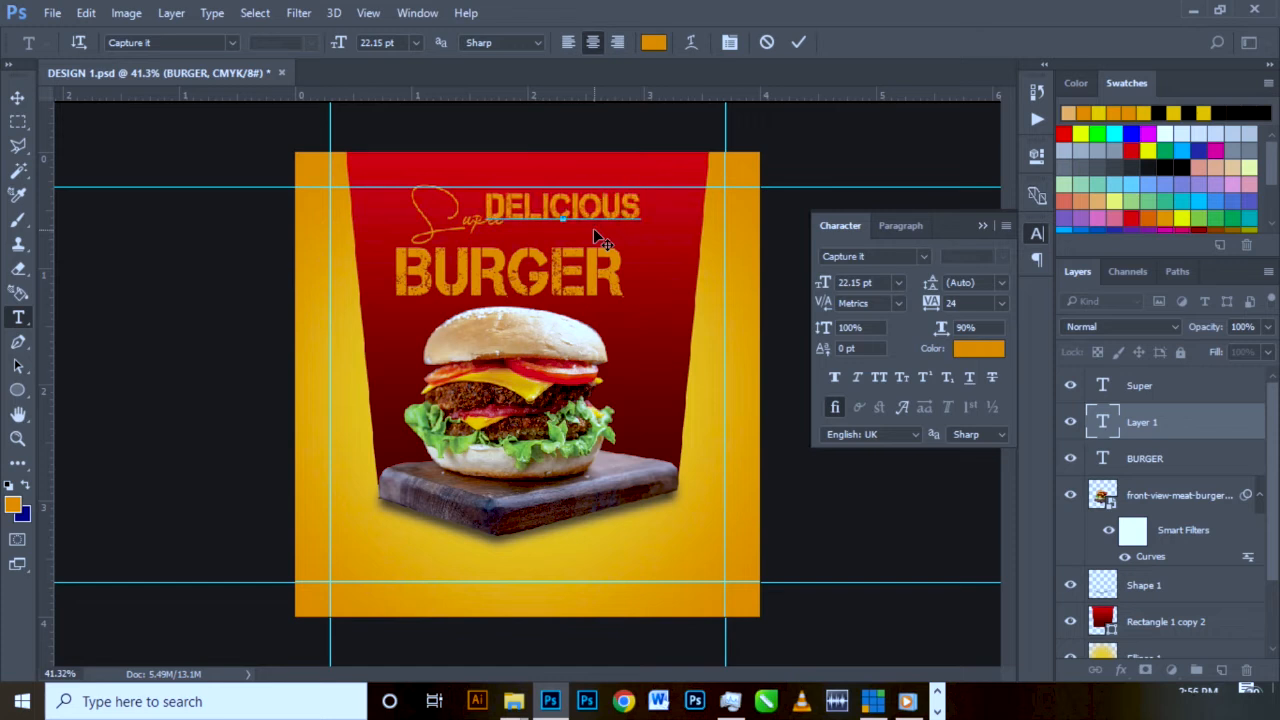
click(17, 97)
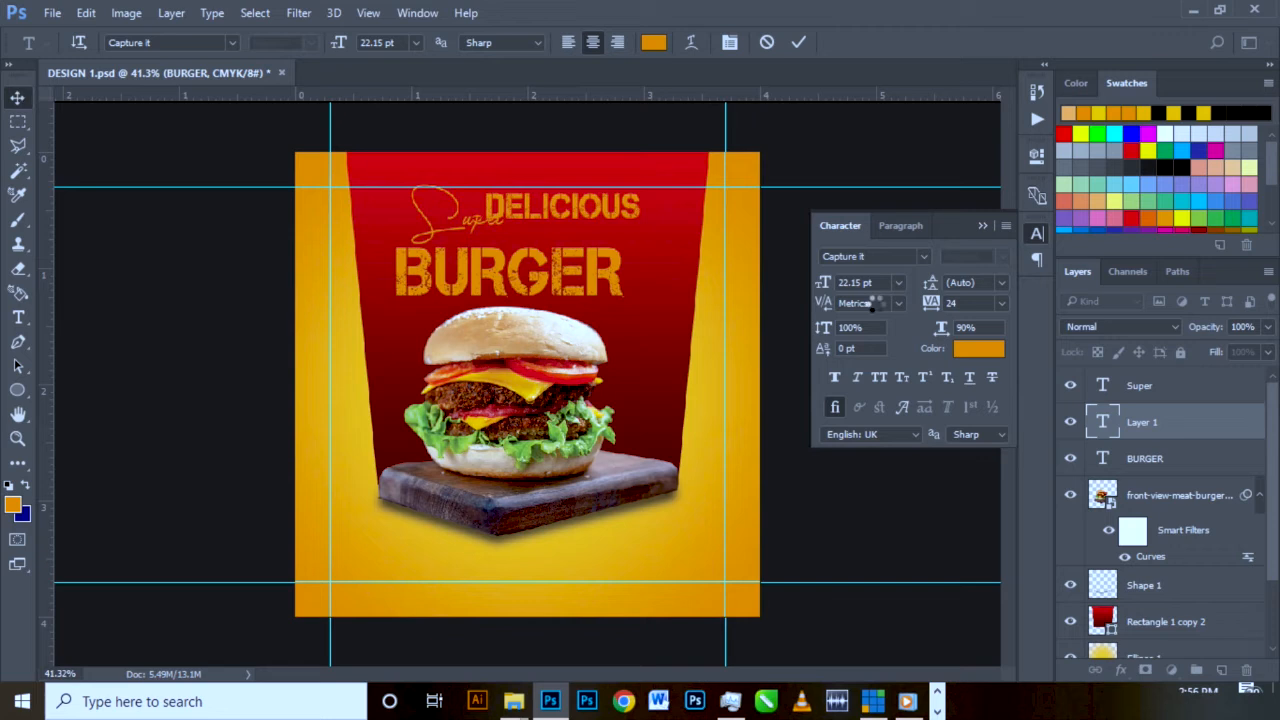
- Set the DELICIOUS text's font to Arial and move it down to just above BURGER, following the word Super
click(897, 258)
click(924, 258)
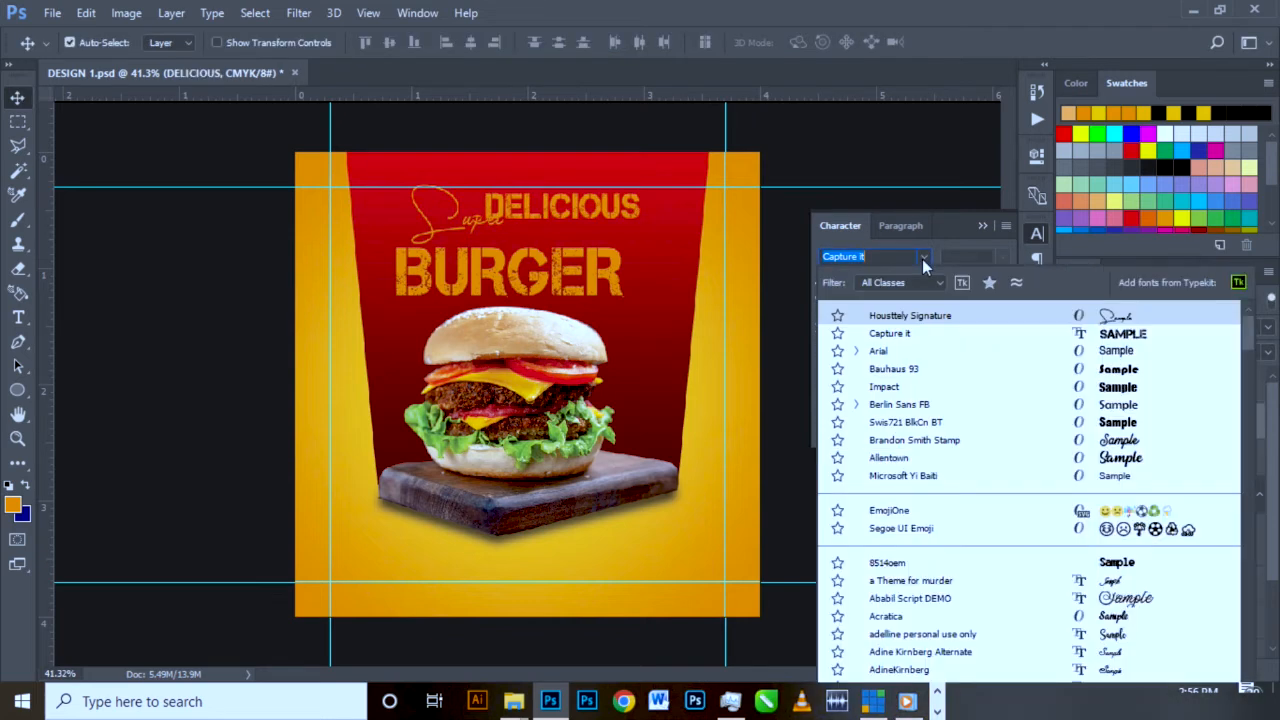
click(900, 355)
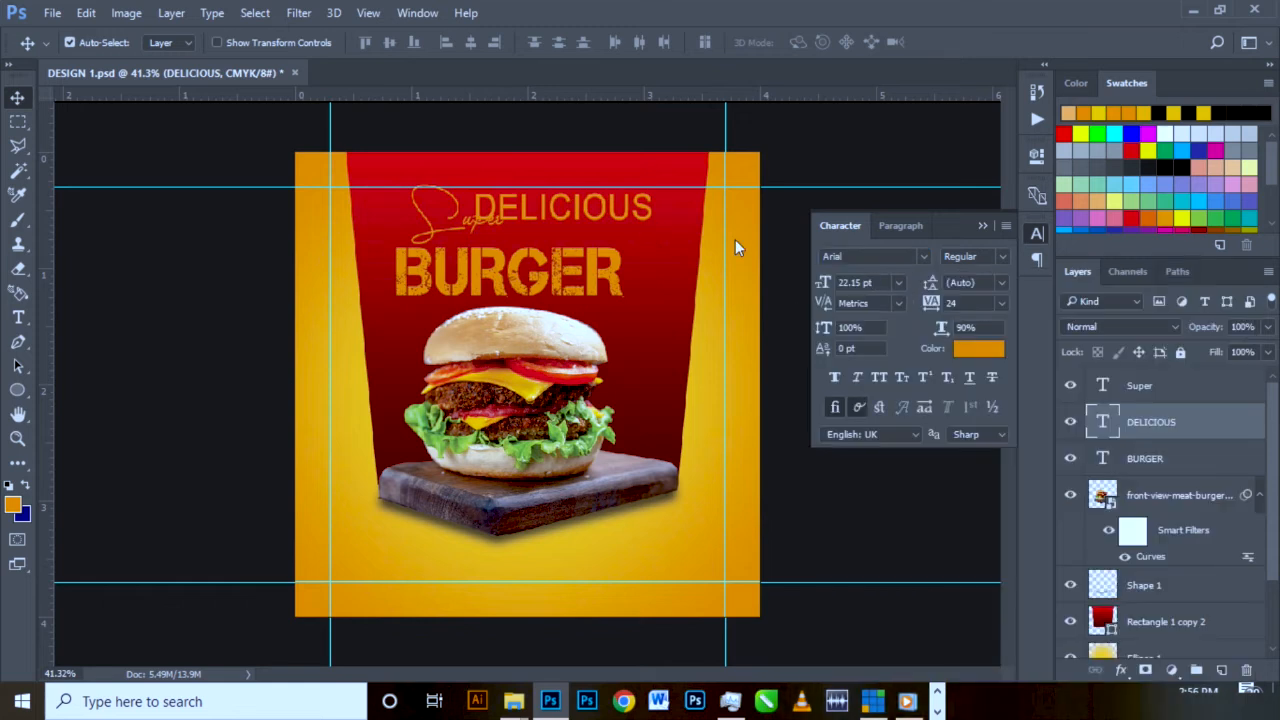
click(981, 257)
drag(604, 212, 631, 240)
- Change the BURGER text's color to white (ffffff)
click(608, 280)
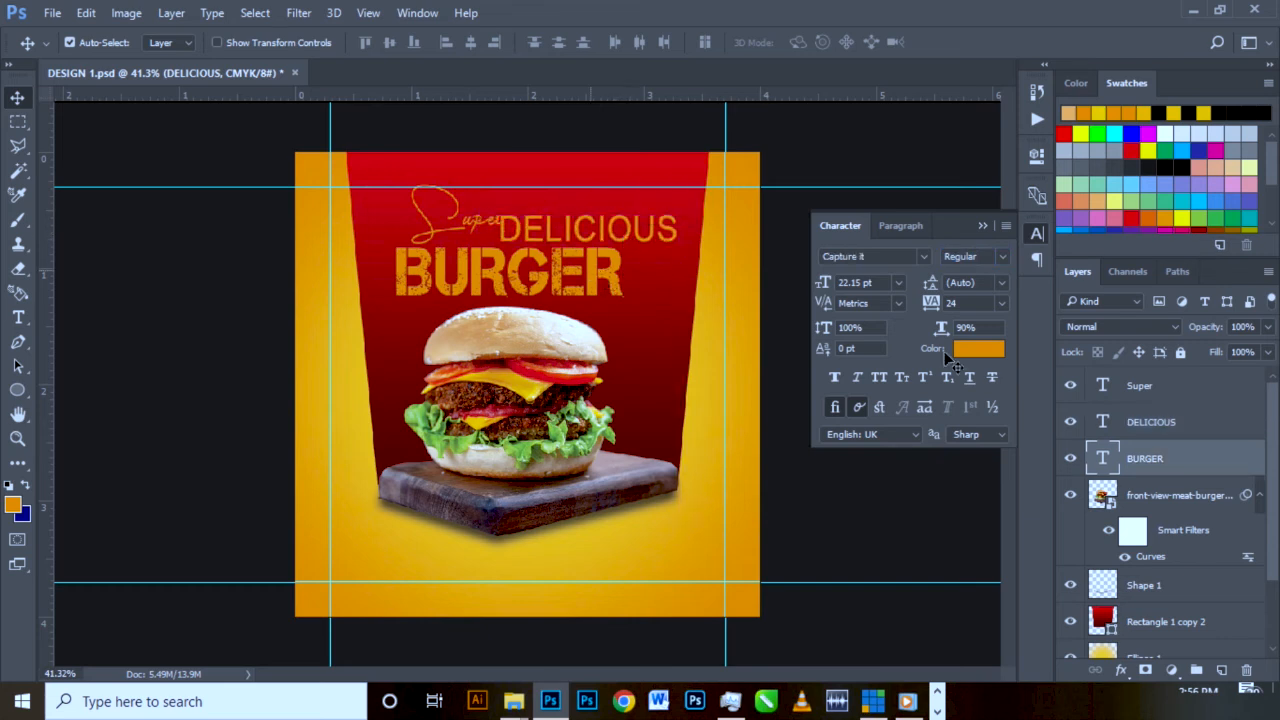
click(985, 358)
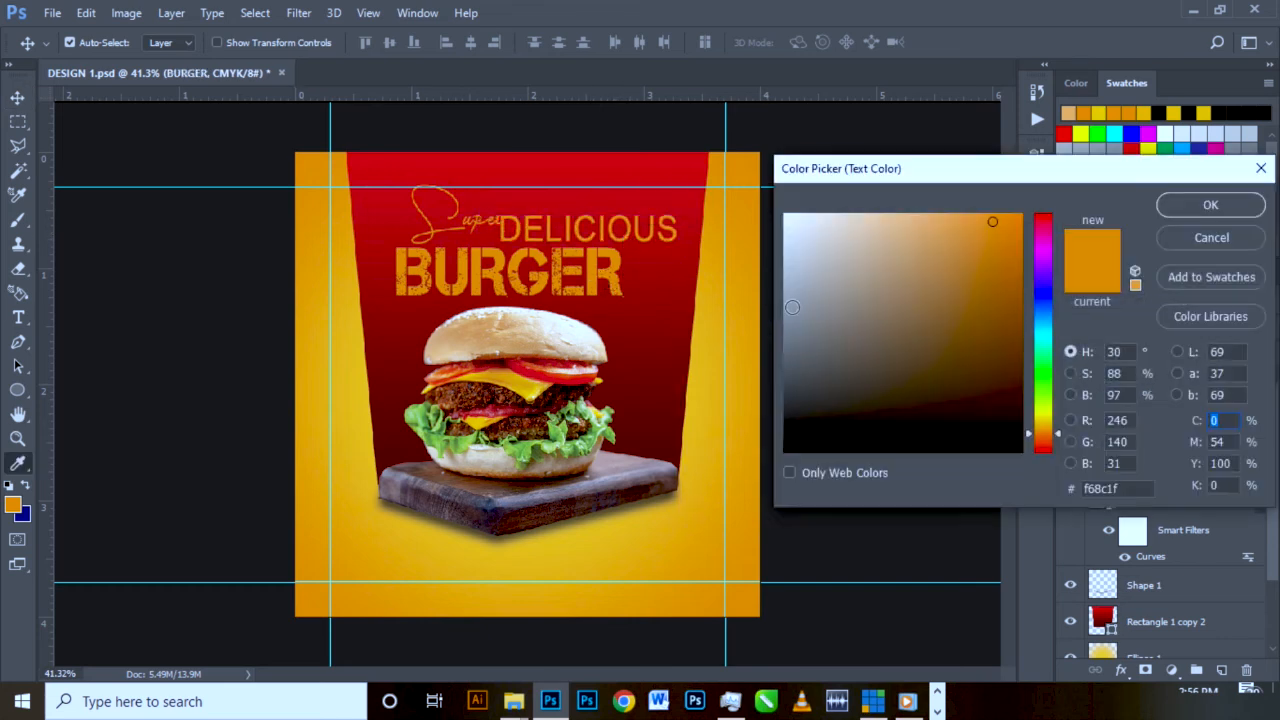
drag(833, 231, 786, 214)
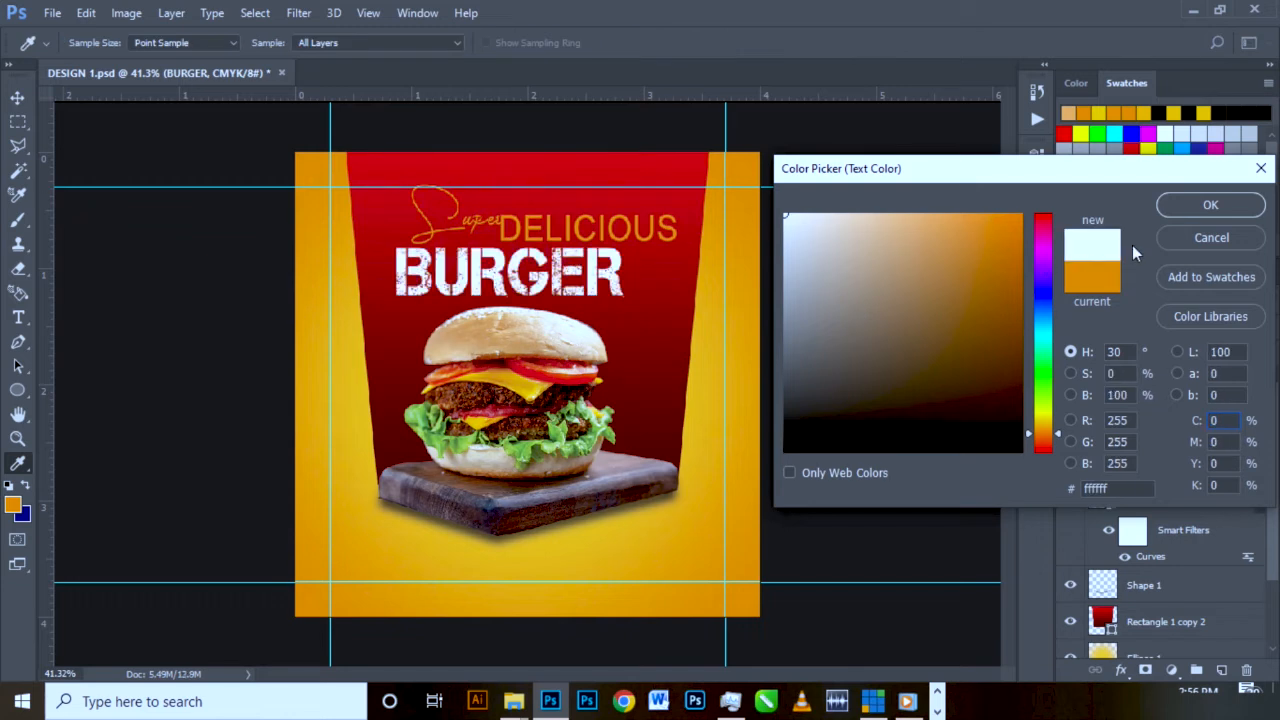
click(1212, 204)
key(v)
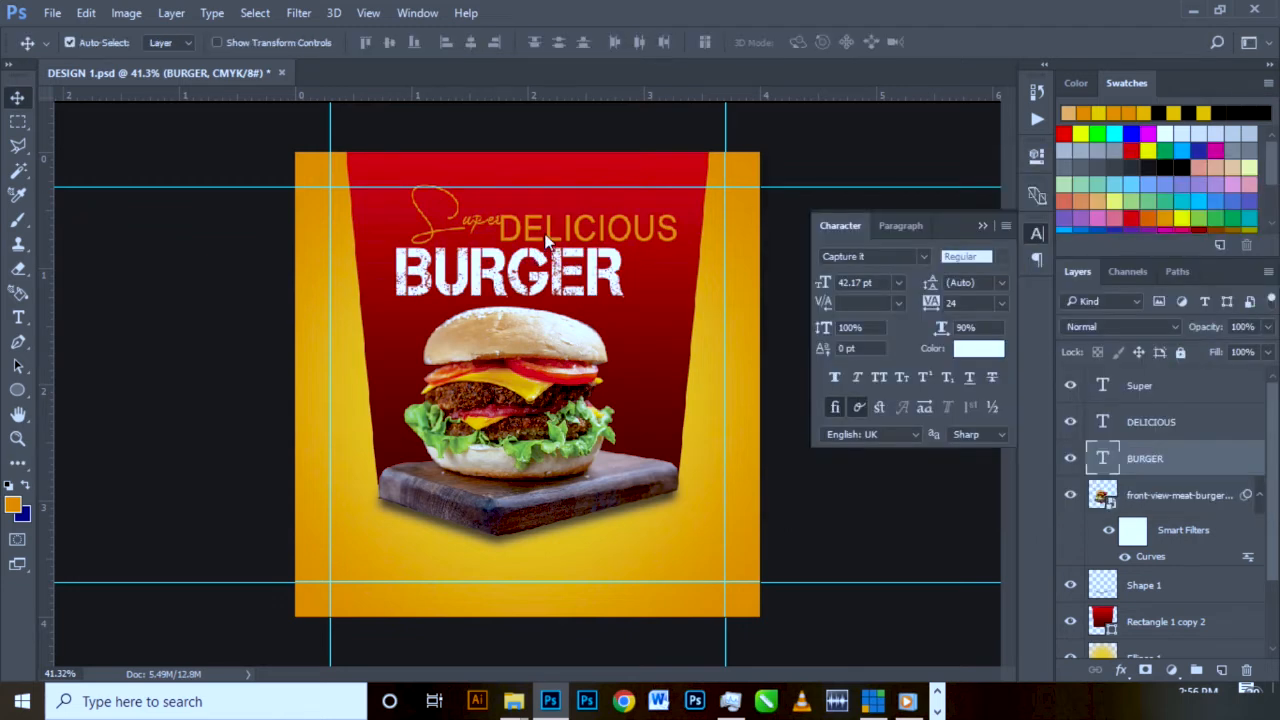
- Change the Super text's color to white
click(510, 232)
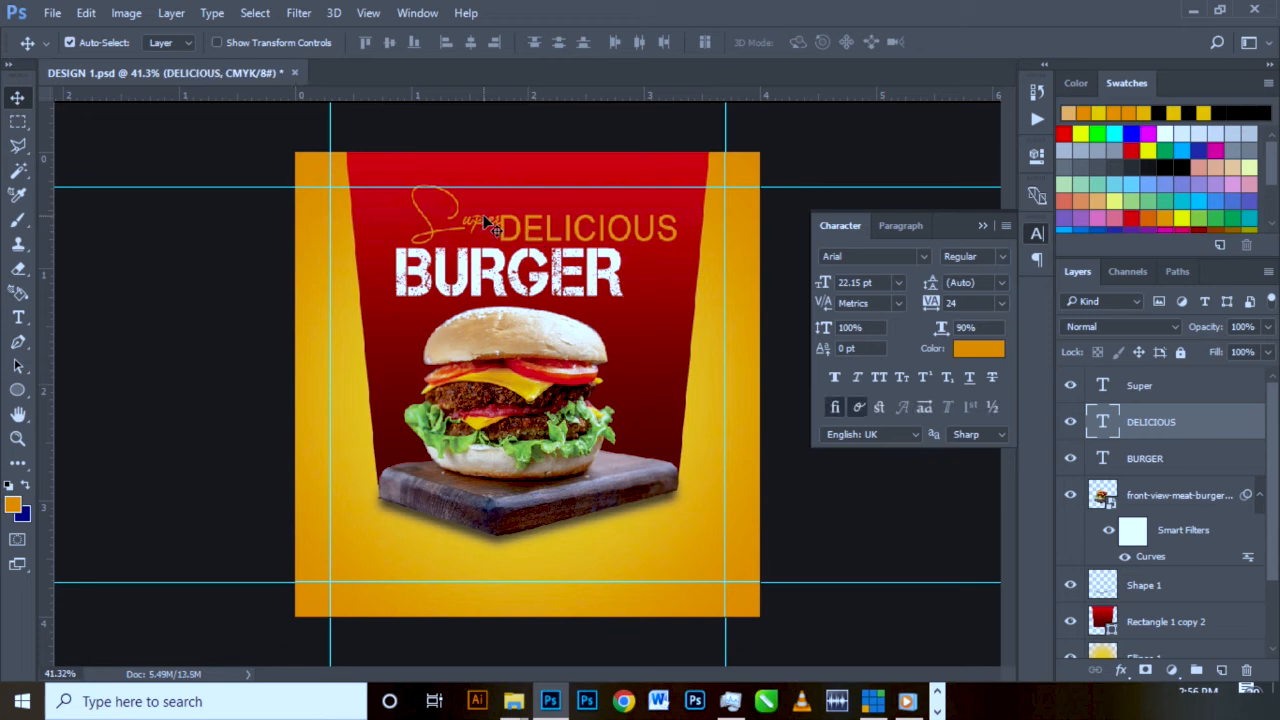
click(476, 228)
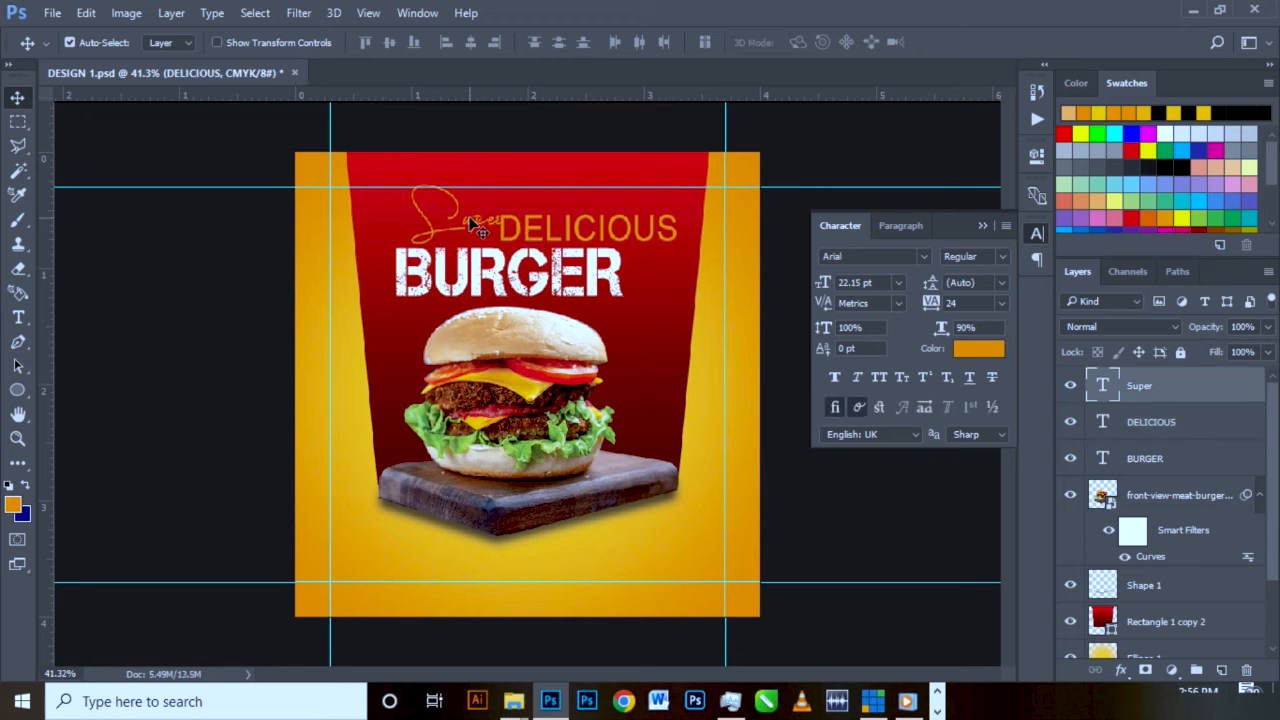
click(978, 348)
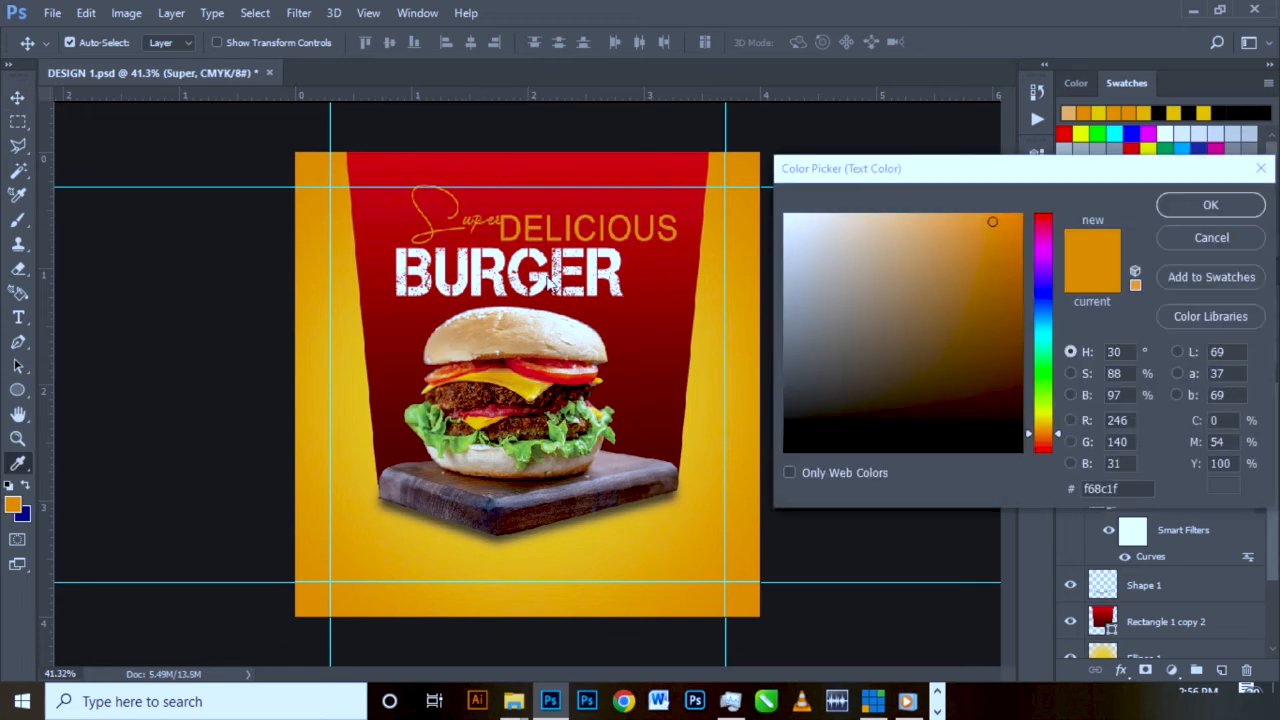
click(1207, 205)
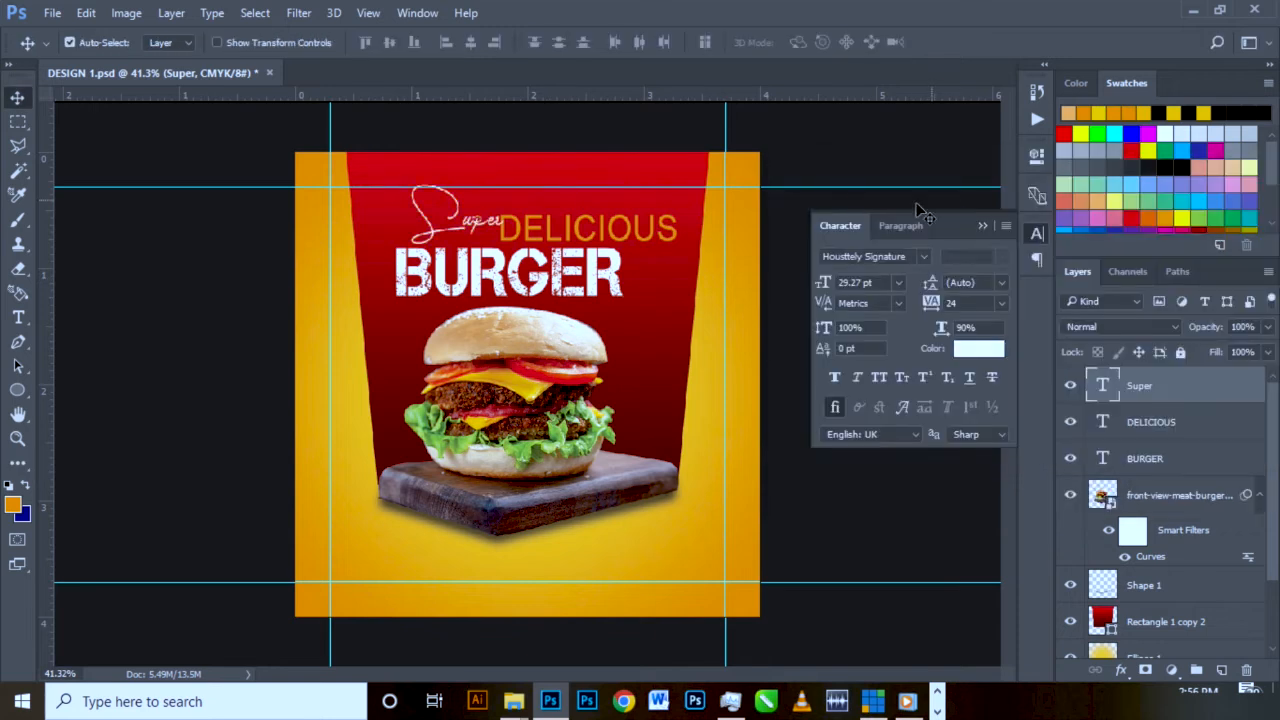
- Change the DELICIOUS text's color to yellow (fdb826)
click(652, 246)
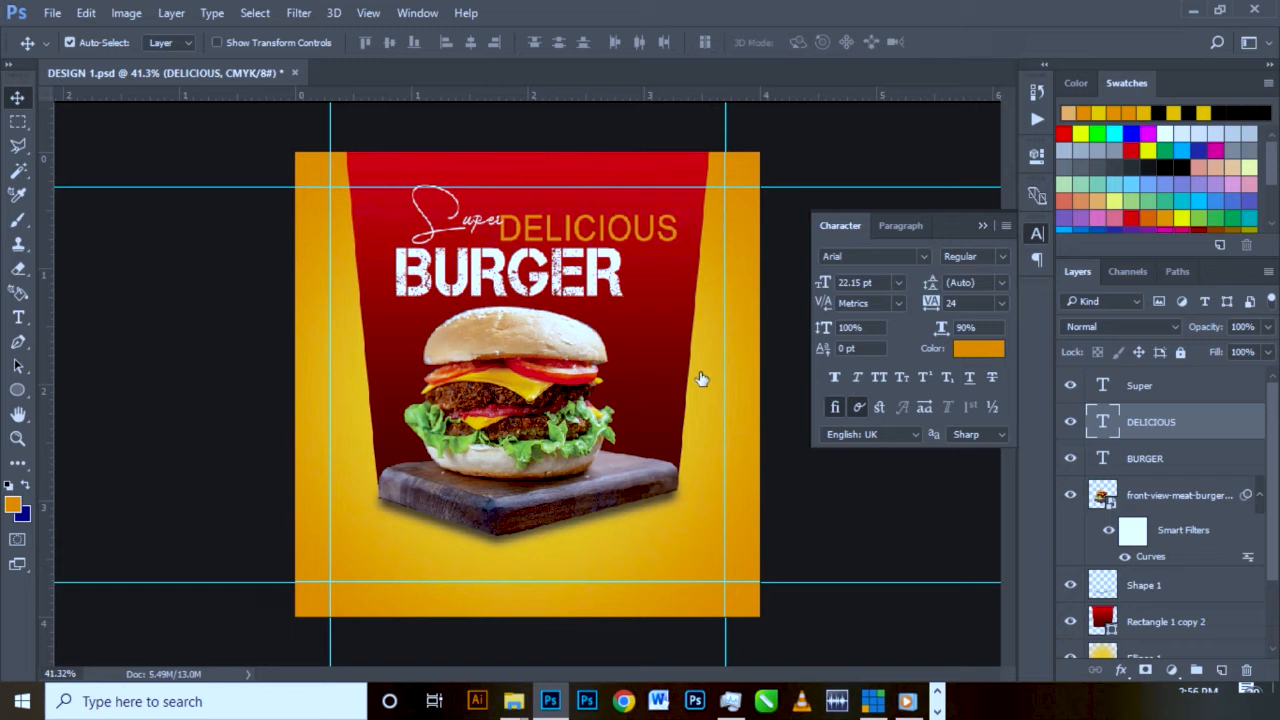
click(978, 348)
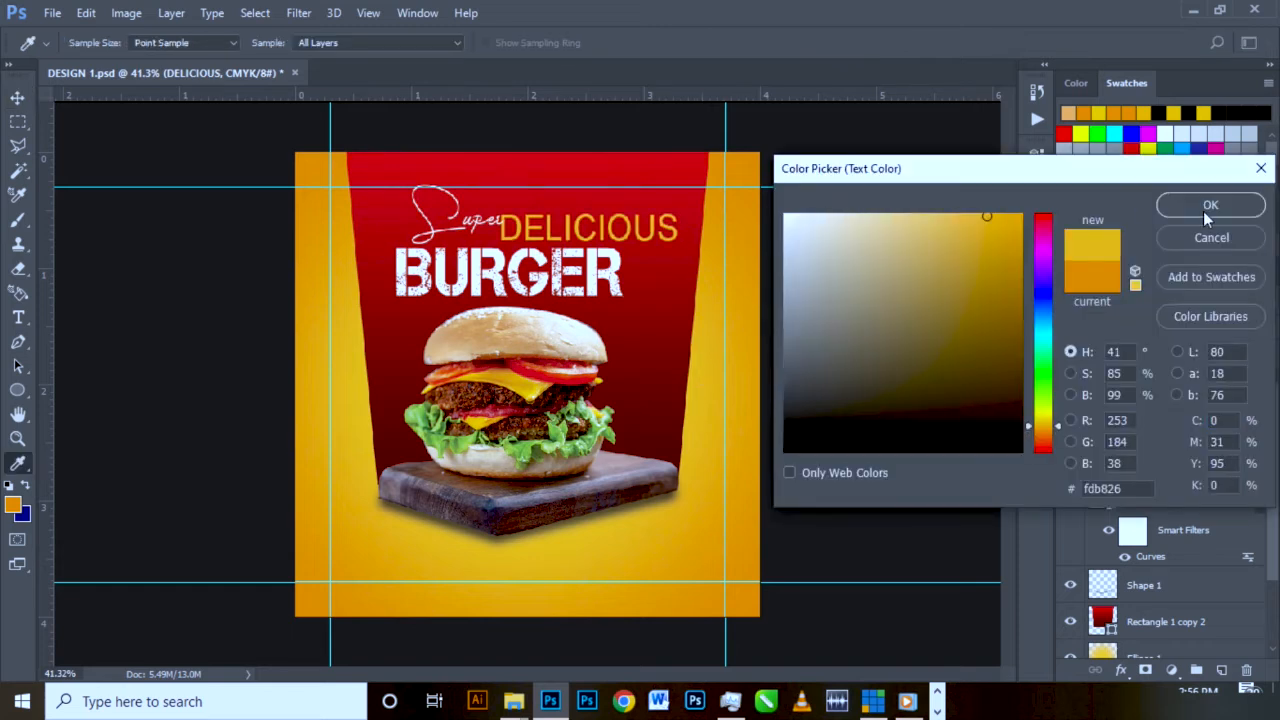
click(1203, 209)
- Scale the DELICIOUS text down to about 14.29 pt and shift it slightly left, directly above BURGER
key(ctrl+t)
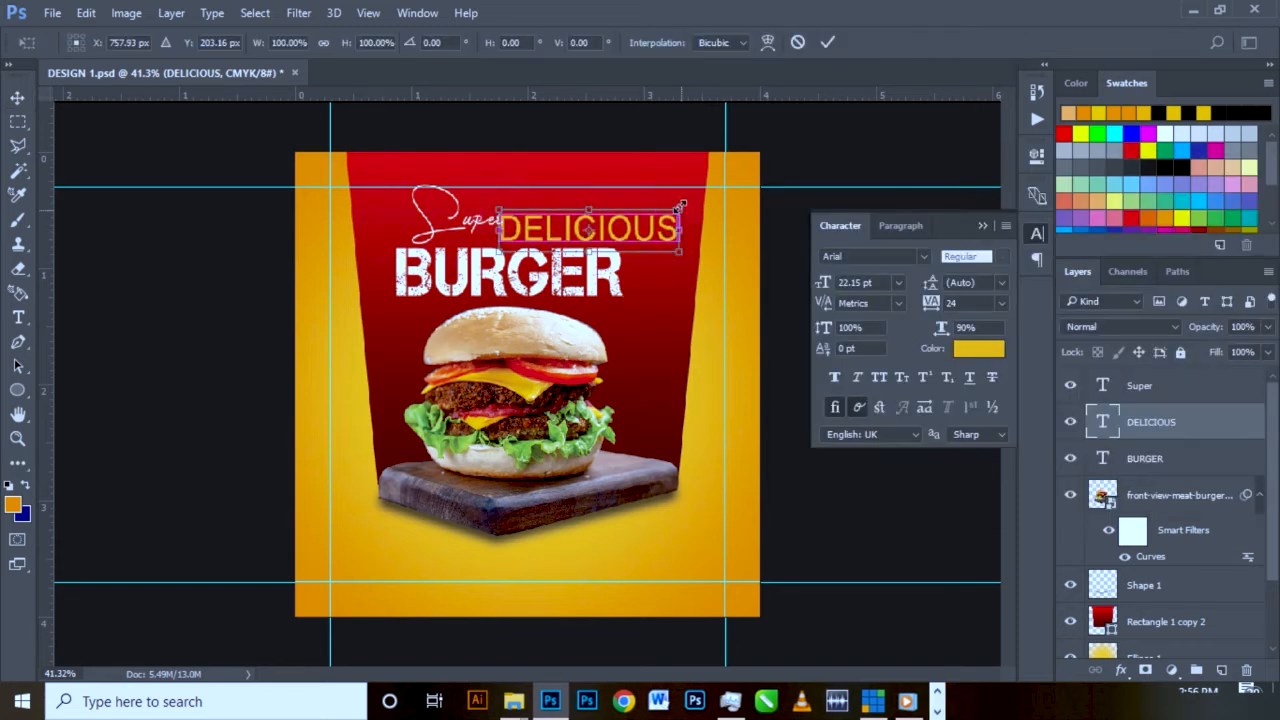
drag(679, 210, 606, 195)
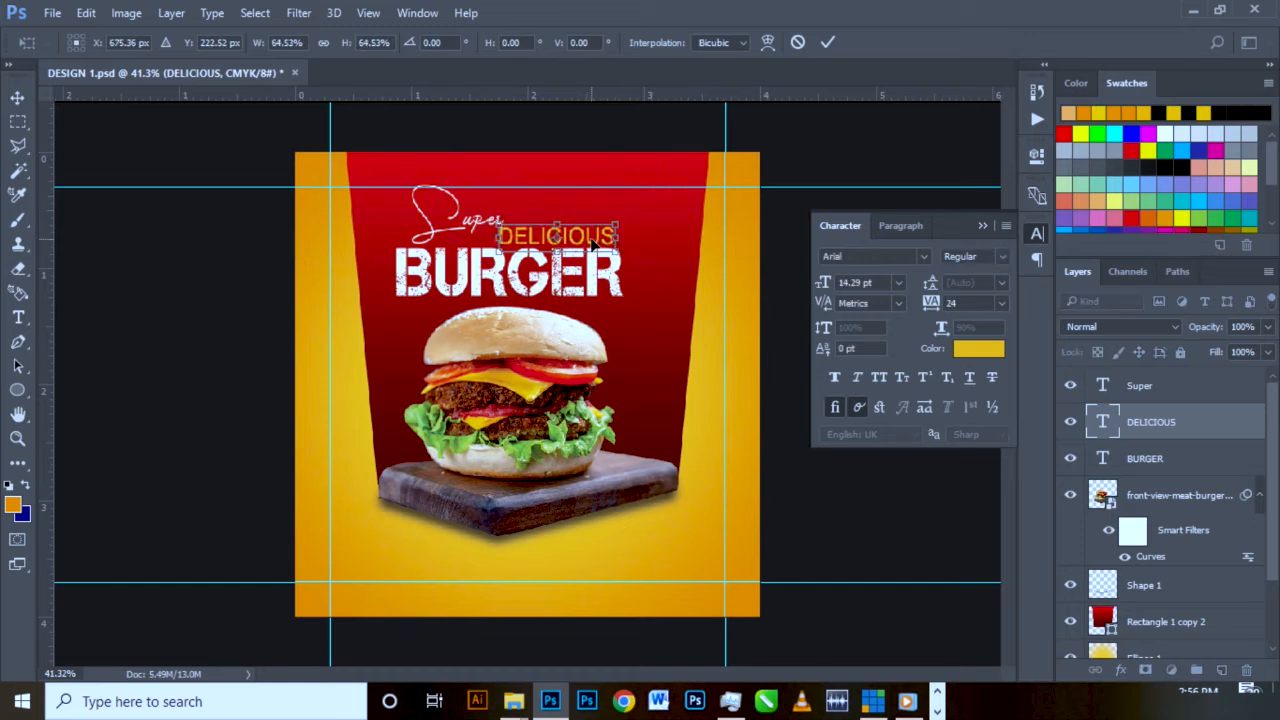
key(Return)
scroll(558, 246, up, 2)
scroll(558, 246, up, 3)
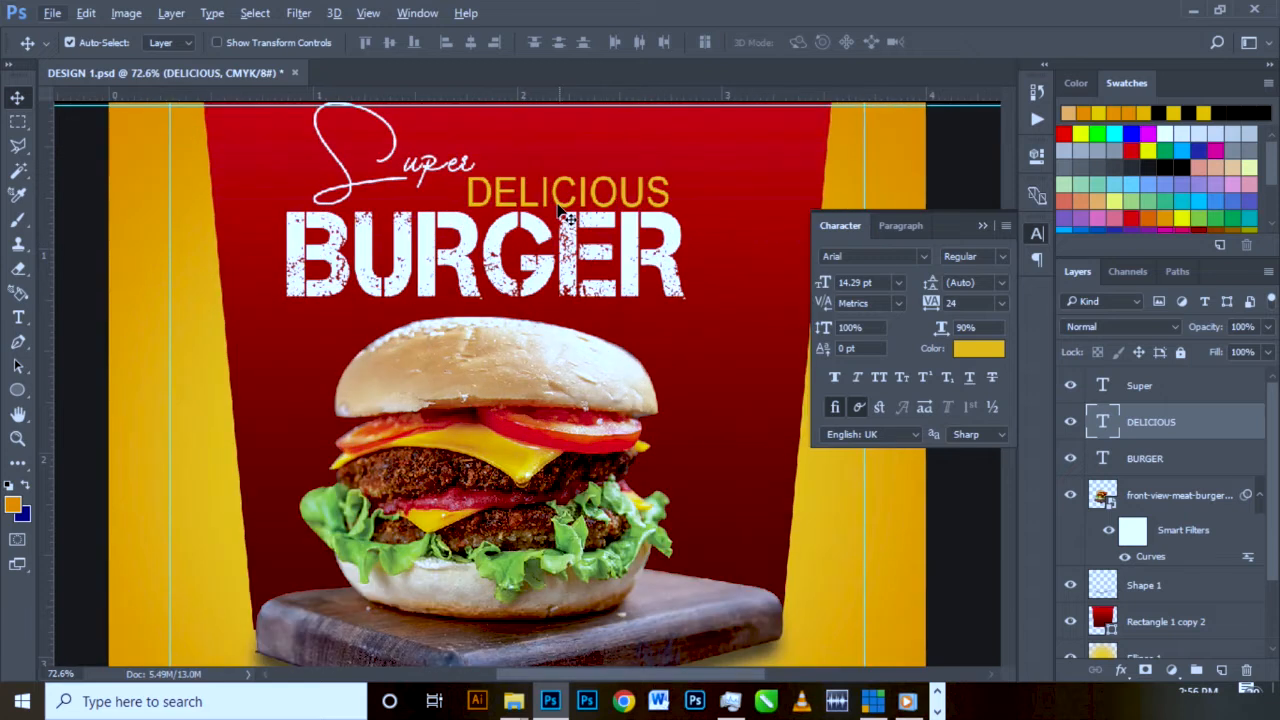
drag(556, 197, 540, 200)
scroll(540, 200, down, 5)
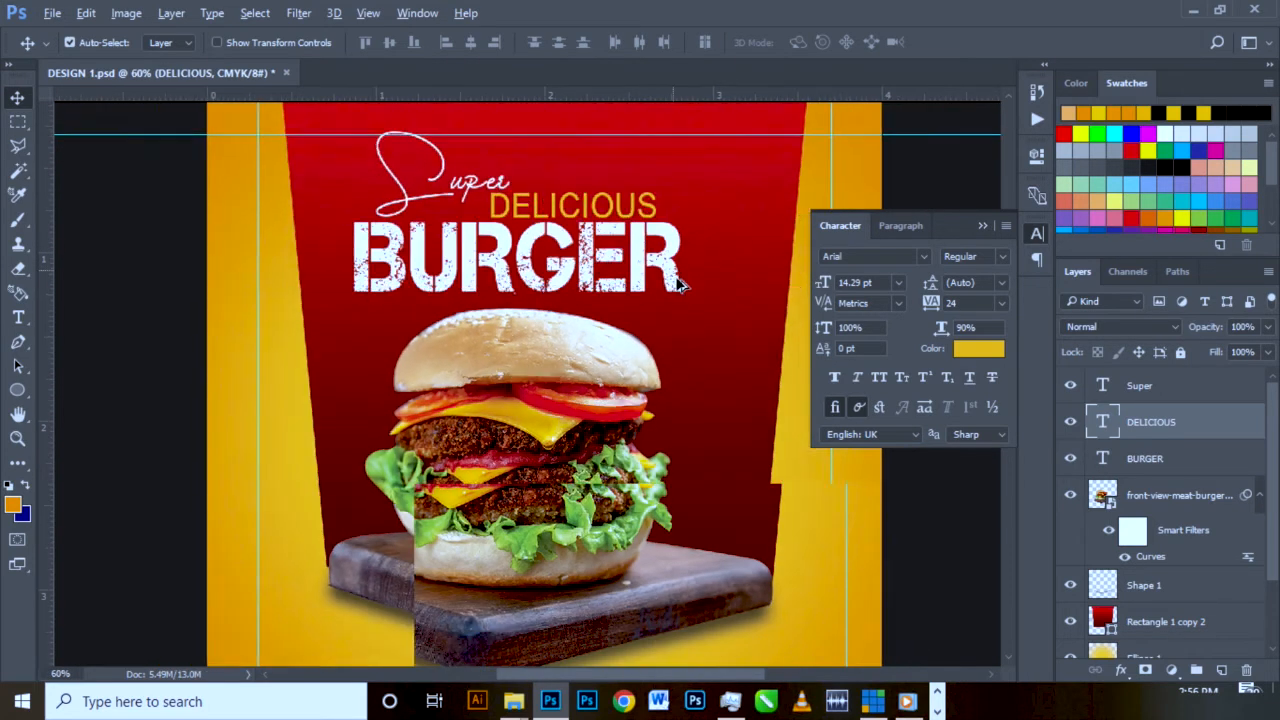
click(983, 228)
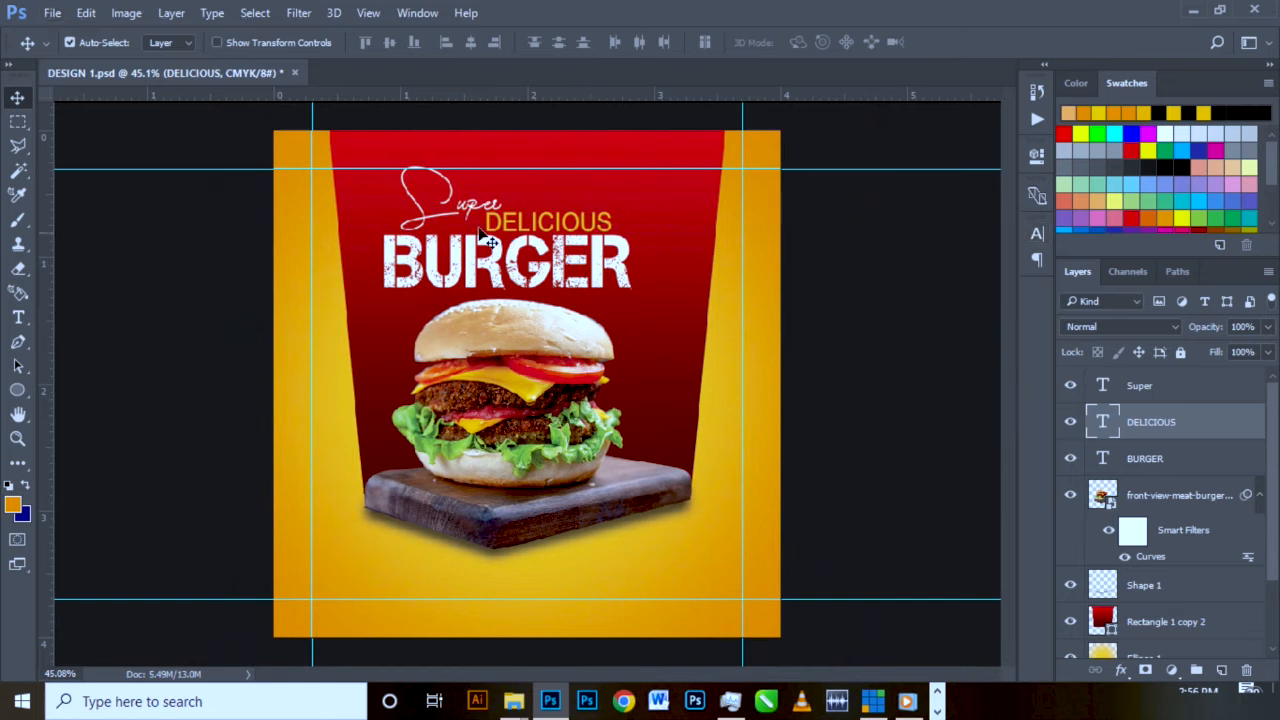
- Nudge the Super text slightly right, and move the Super, DELICIOUS and BURGER texts together to center them over the burger
drag(470, 210, 478, 210)
shift+click(537, 228)
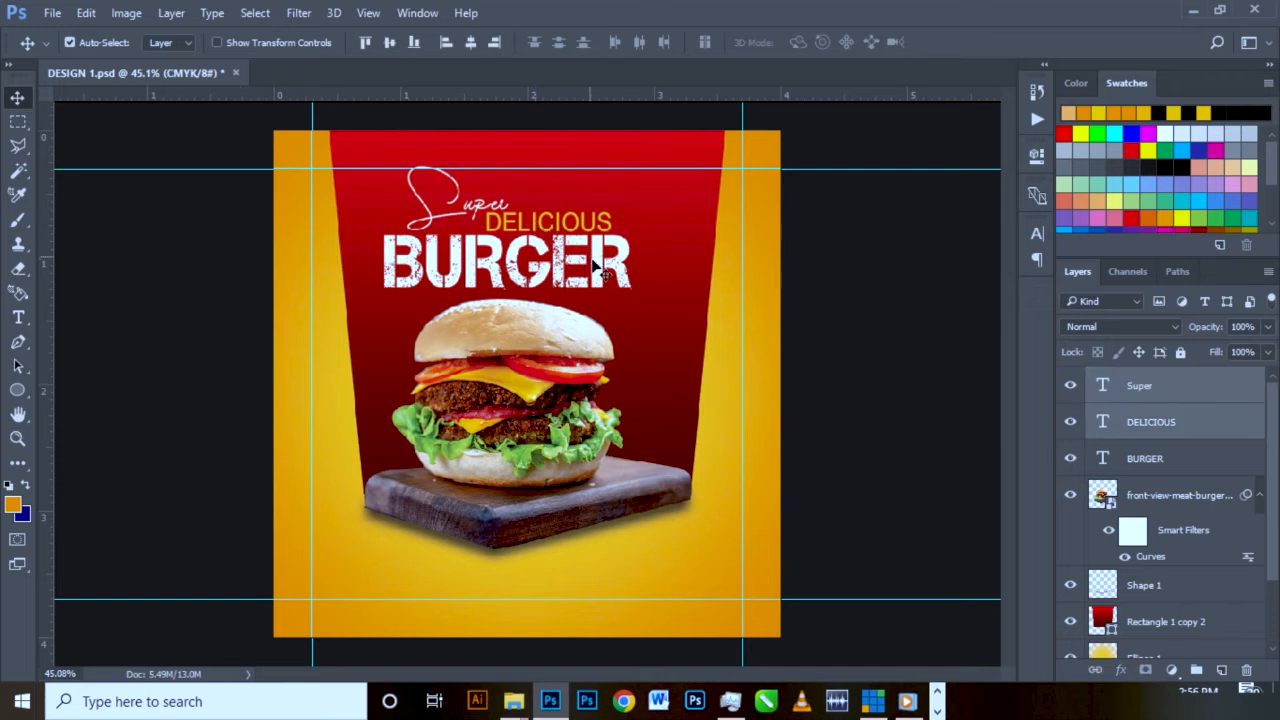
shift+click(563, 262)
drag(563, 262, 578, 262)
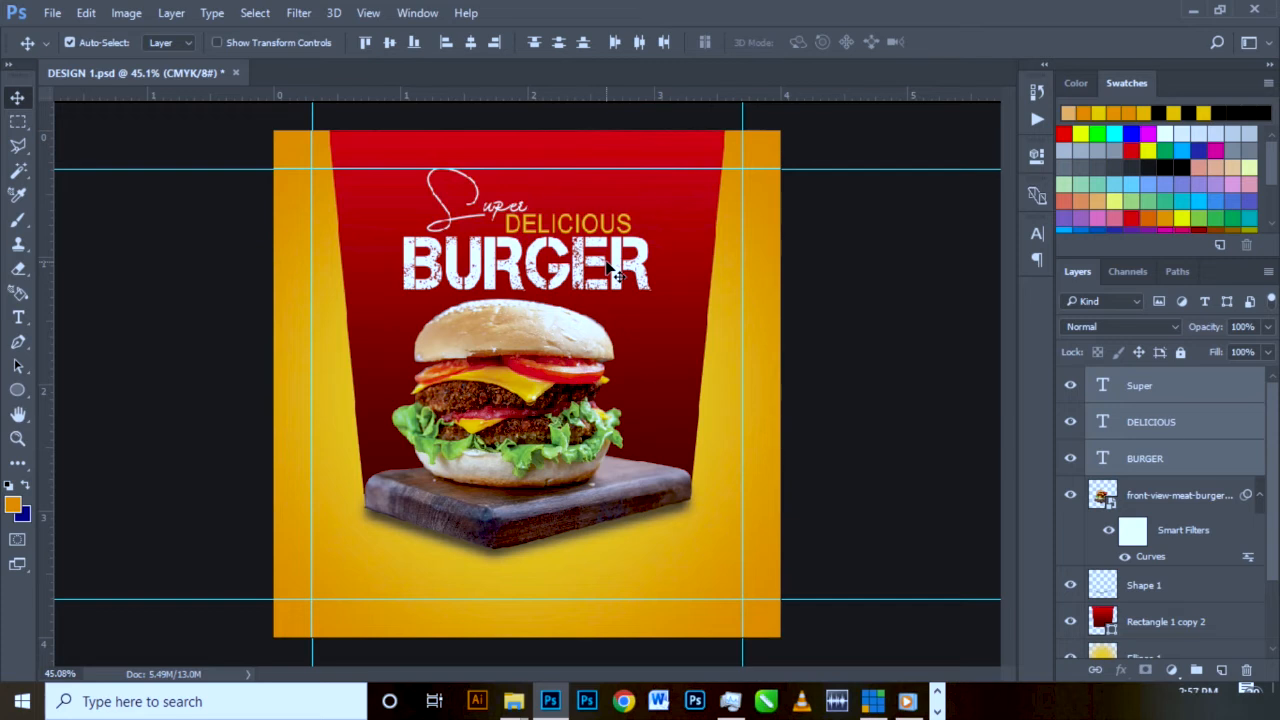
scroll(537, 310, down, 2)
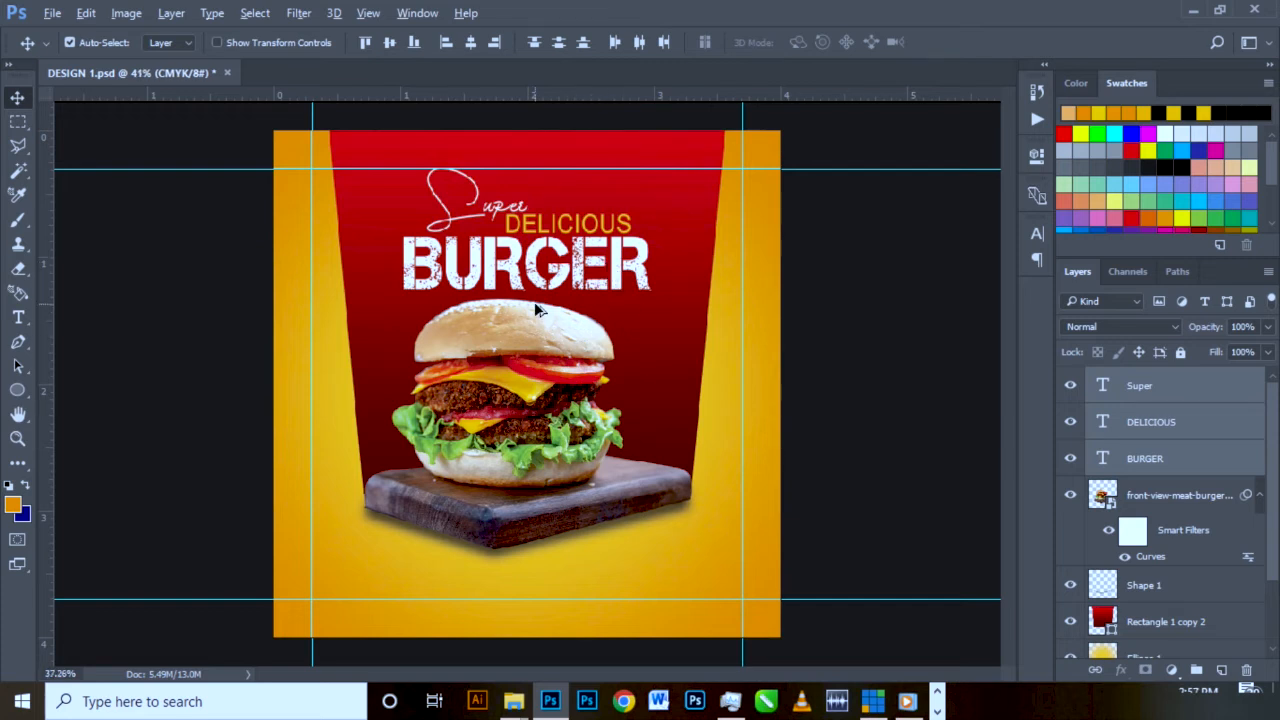
scroll(558, 317, down, 1)
scroll(558, 317, up, 3)
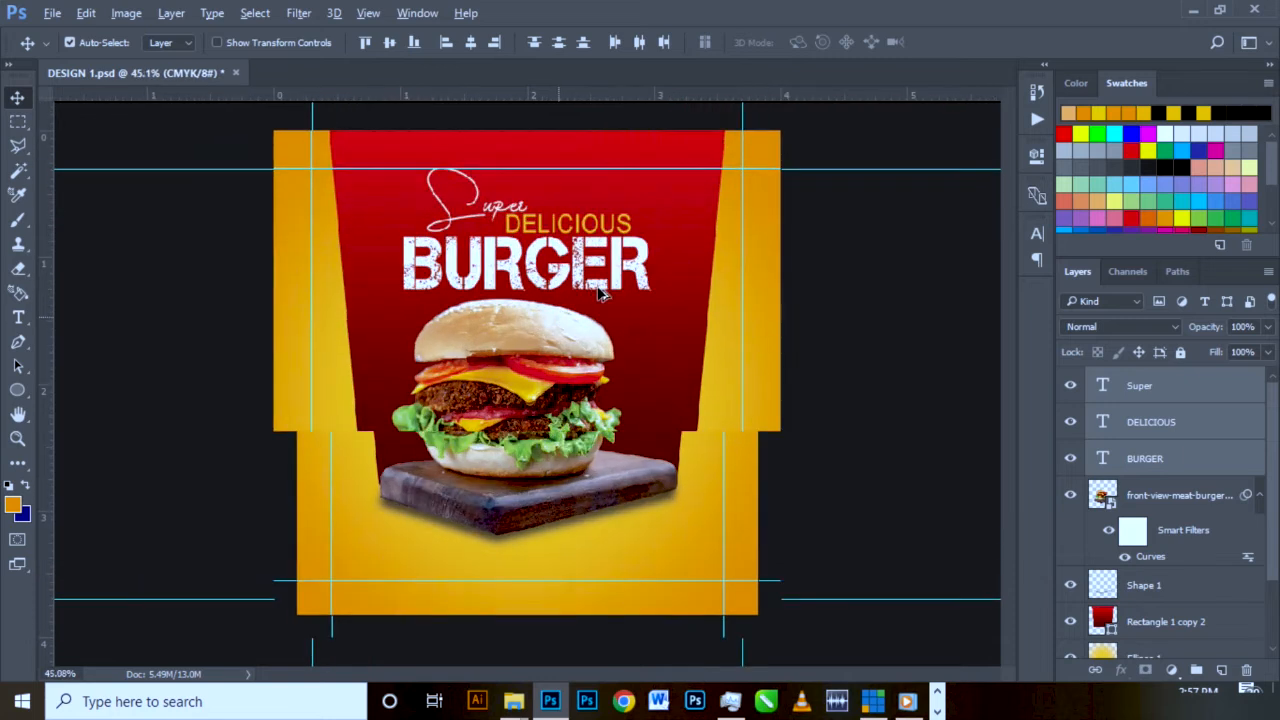
click(808, 298)
click(760, 308)
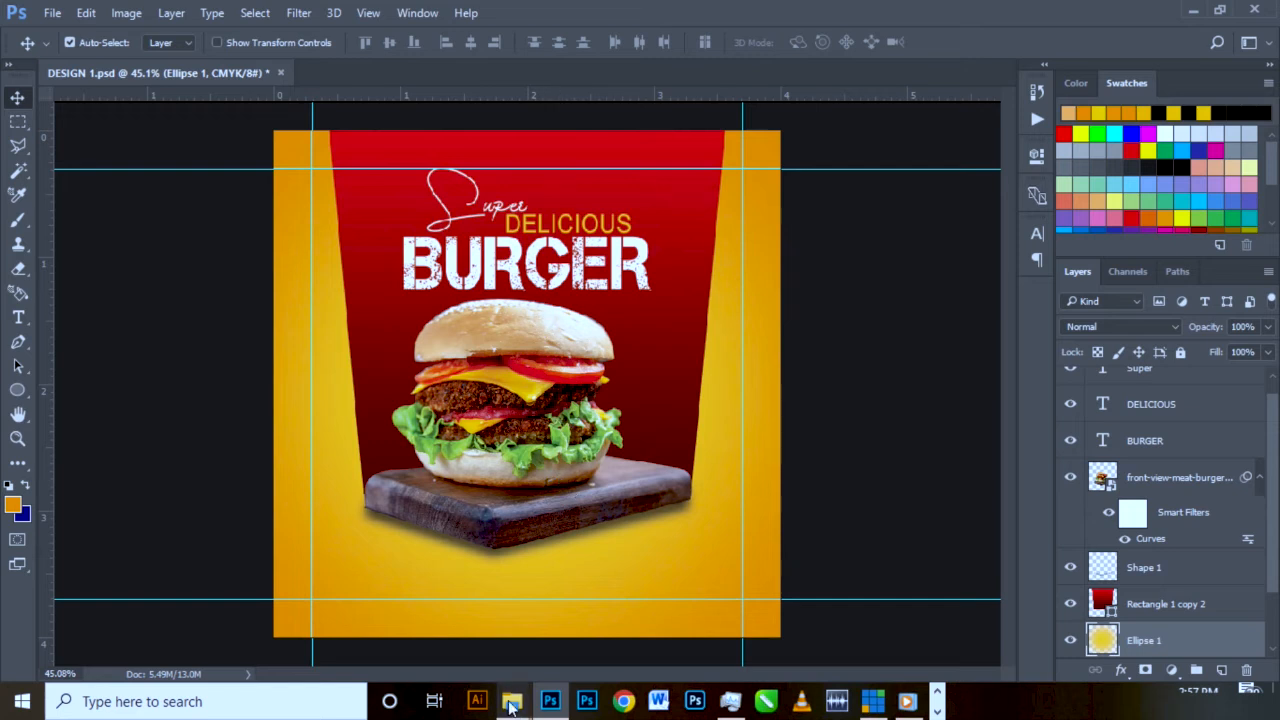
- Place the Red_Chili_Pepper_PNG_Clipart-478 image from the FOOD folder, scaled down to about 1.17% in the canvas's upper-left corner
mouse_move(518, 692)
click(530, 676)
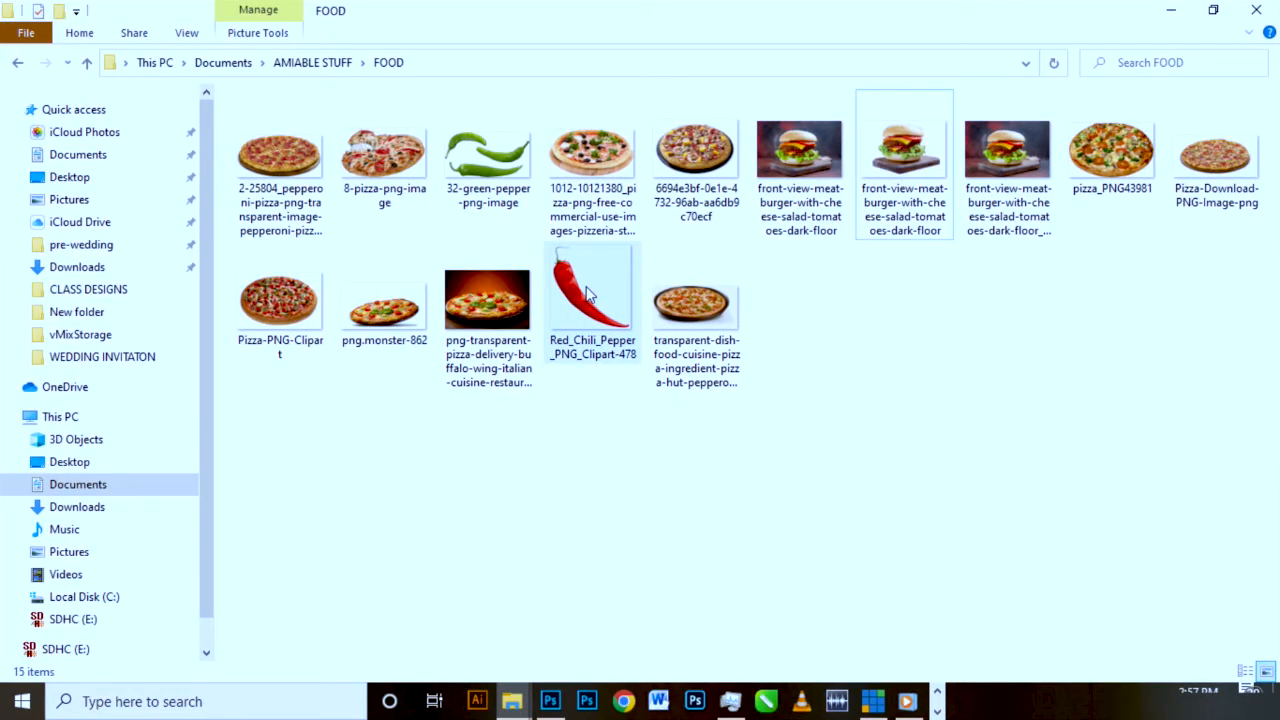
drag(588, 294, 335, 283)
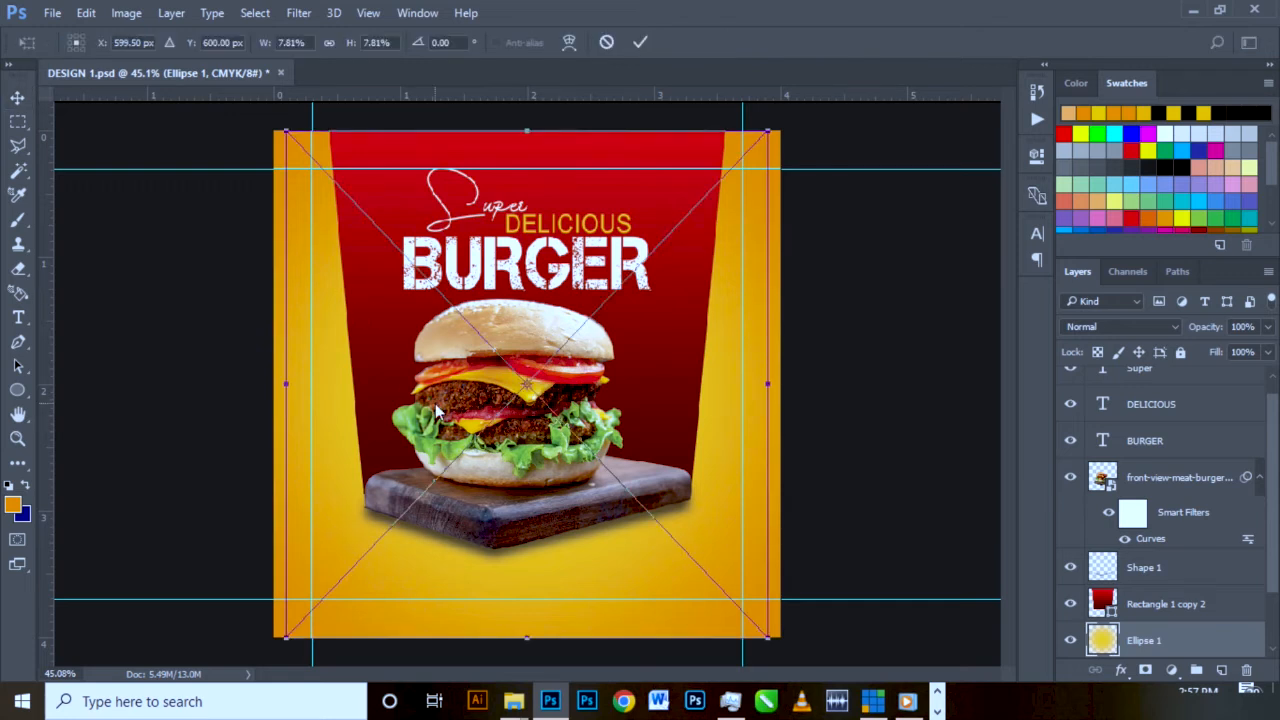
drag(767, 636, 358, 206)
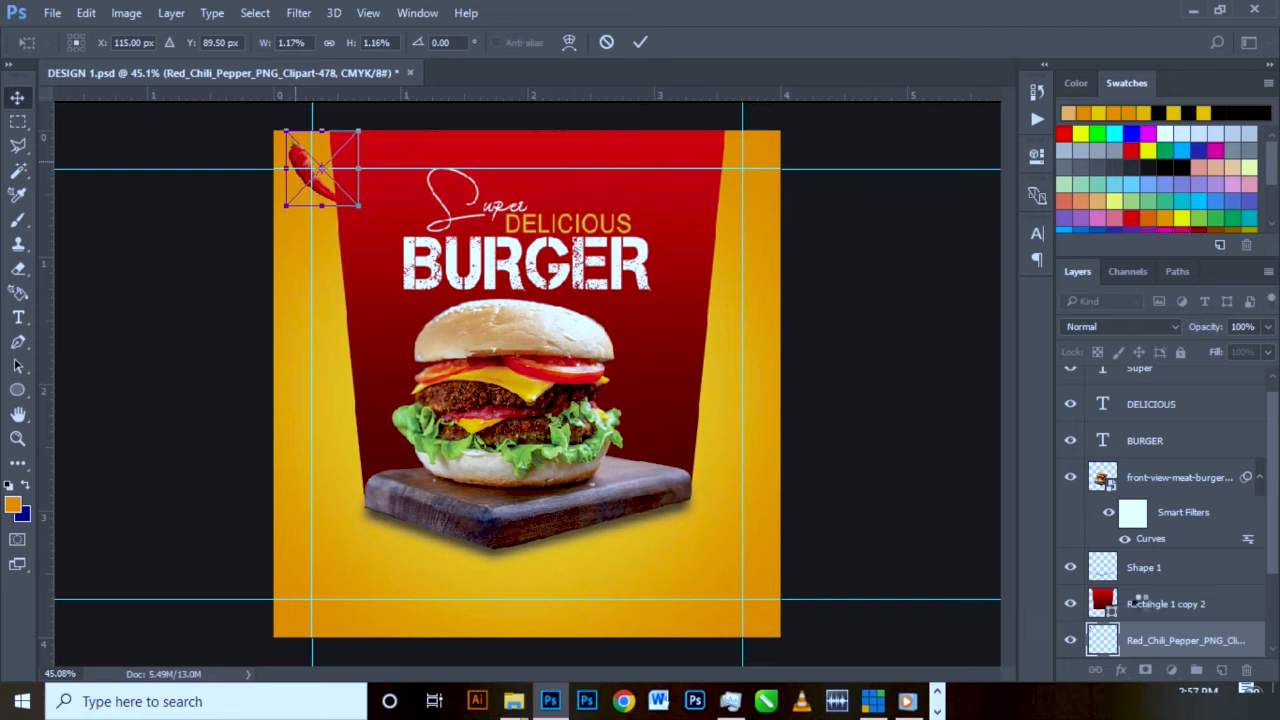
key(Return)
- Move the chili layer directly below the Super layer, position the chili over the red shape's upper-left edge, and rasterize it
drag(1160, 648, 1140, 425)
drag(314, 192, 340, 217)
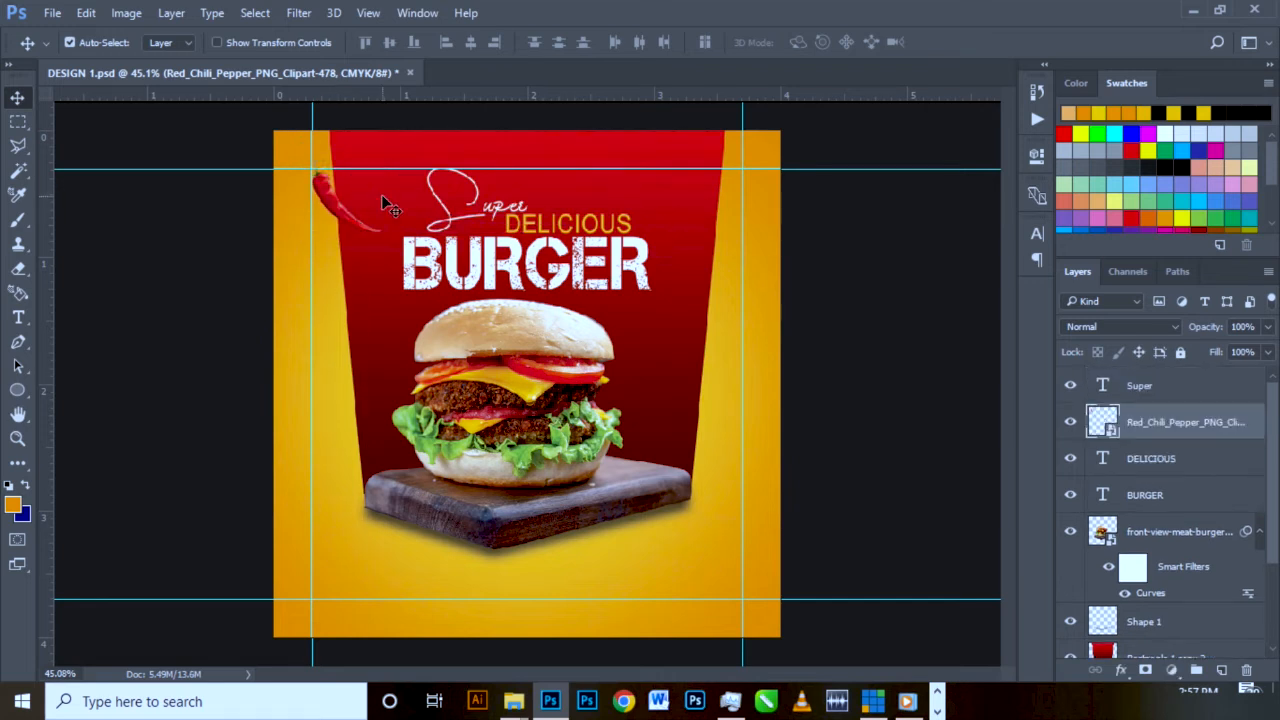
right_click(1257, 426)
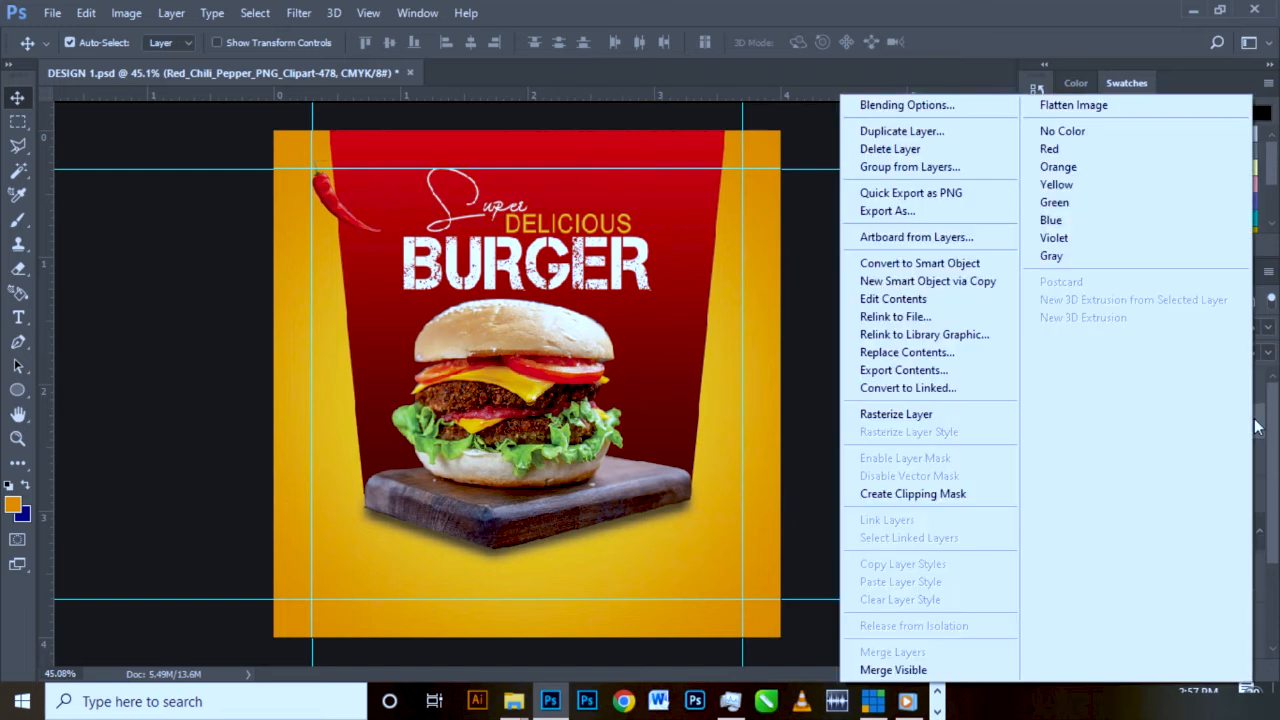
click(896, 414)
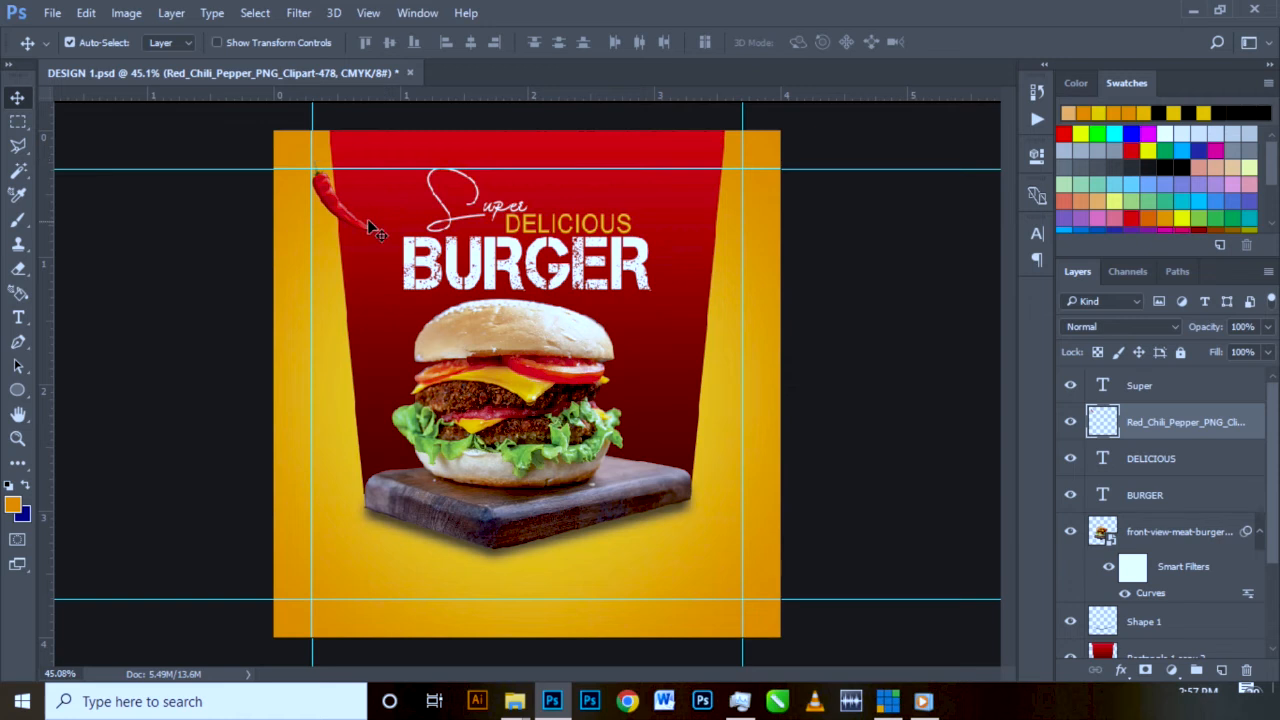
- Apply a Gaussian Blur of about 6.8 pixels to the red chili and place copies at the canvas's lower left and upper right
click(299, 13)
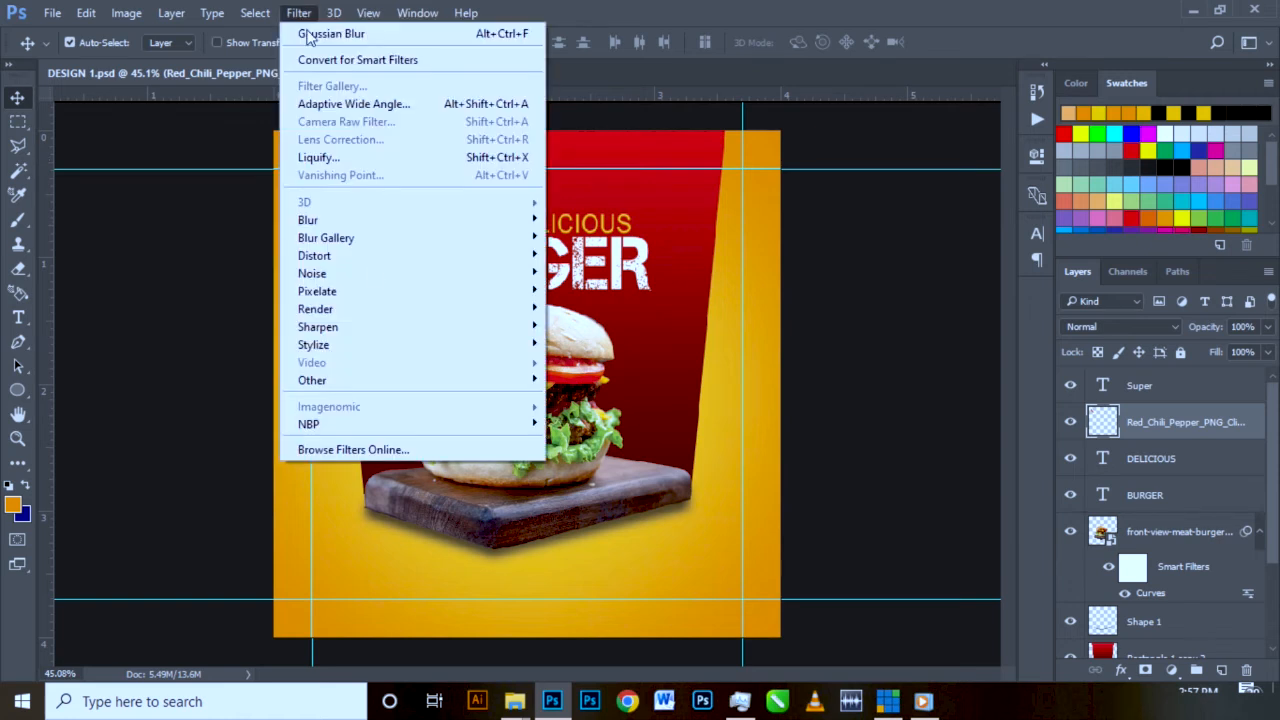
mouse_move(390, 220)
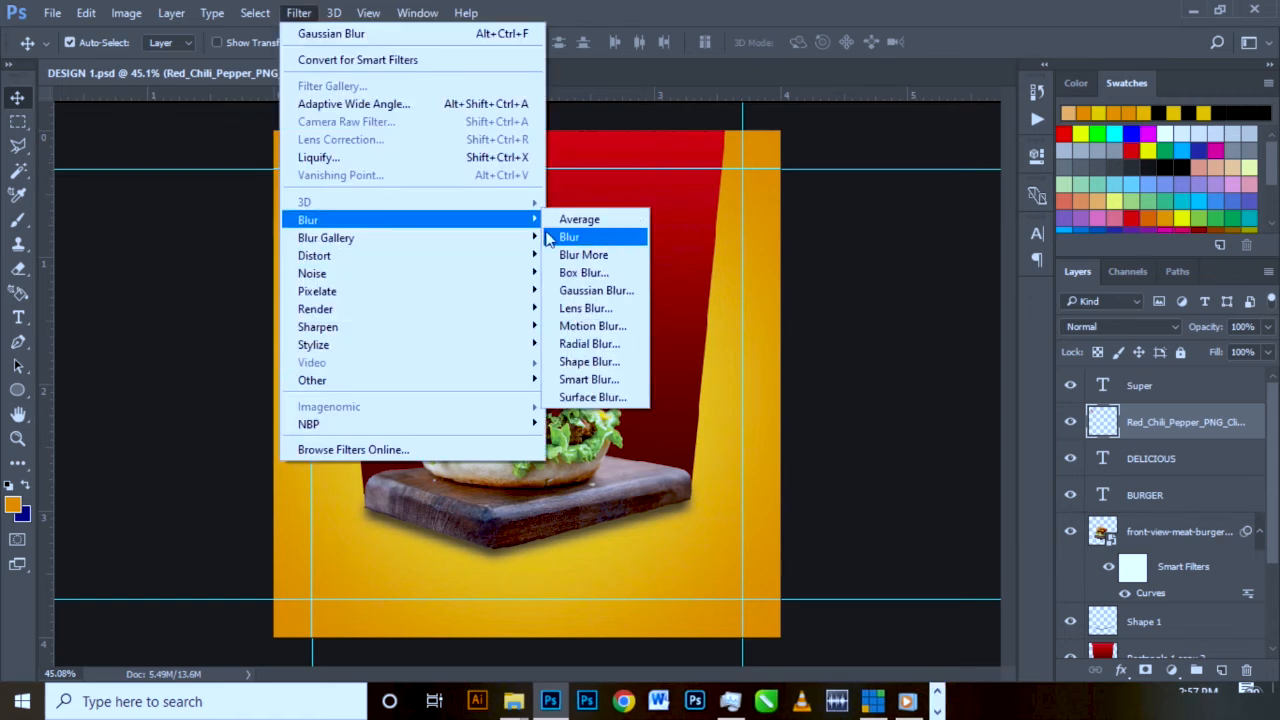
click(608, 289)
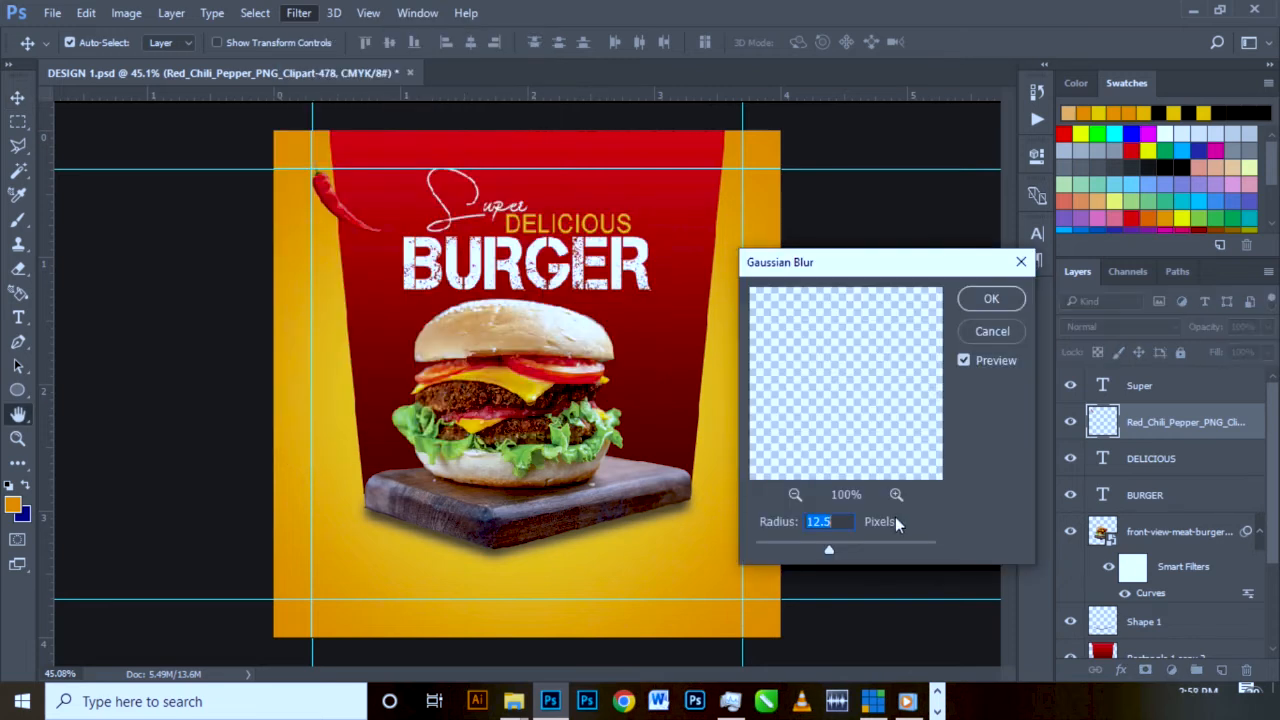
drag(829, 549, 813, 548)
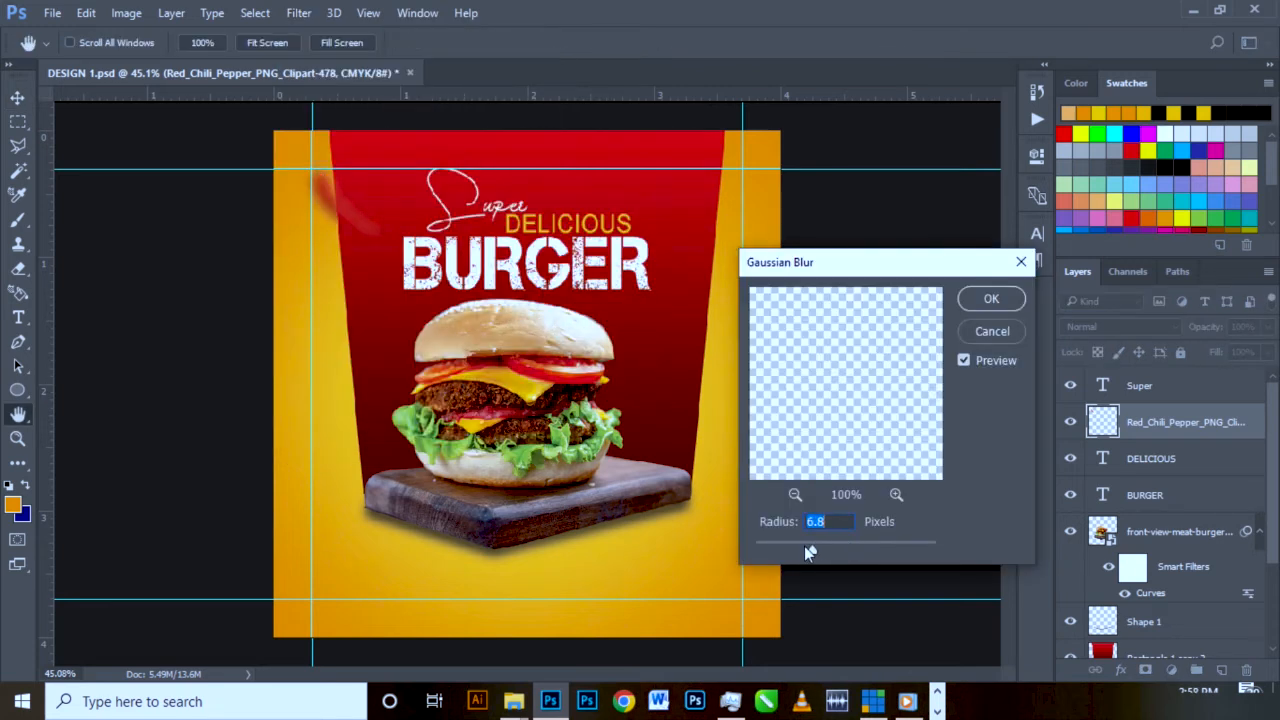
click(992, 297)
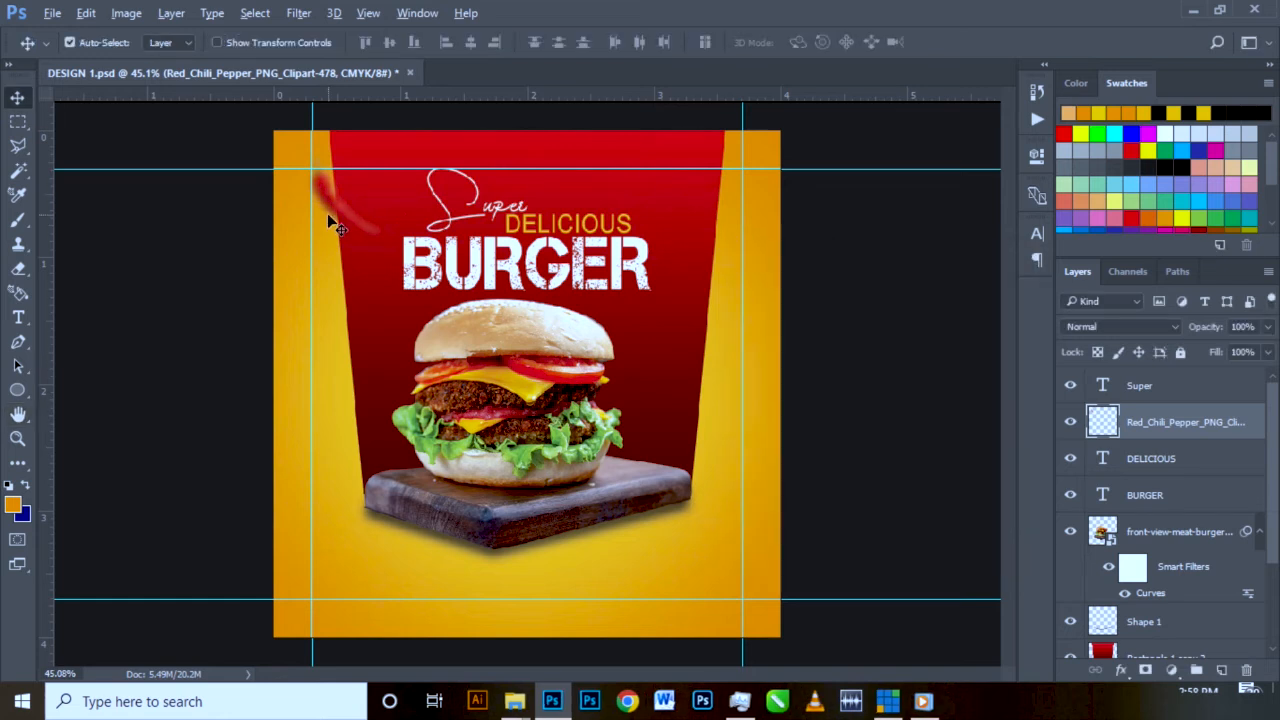
drag(338, 196, 716, 169)
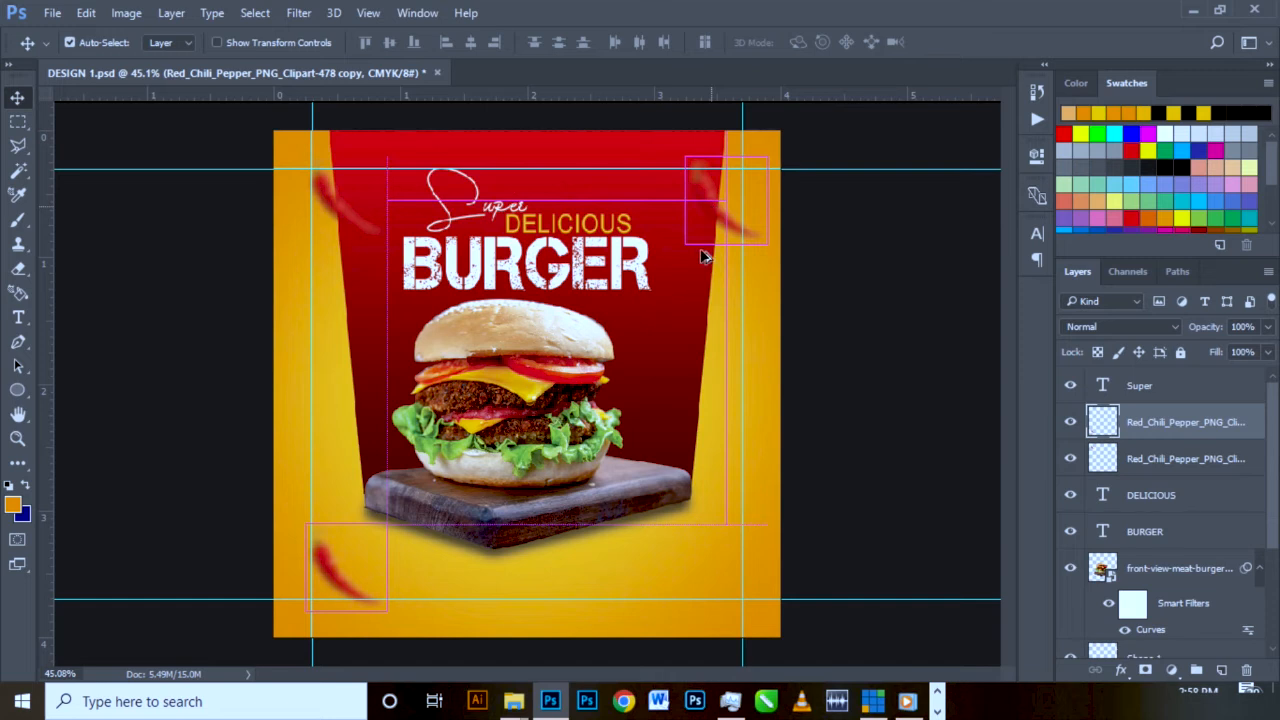
- Place the 32-green-pepper-png-image from the FOOD folder at about 2.04% scale over the wooden board's right end, and rasterize it
mouse_move(513, 701)
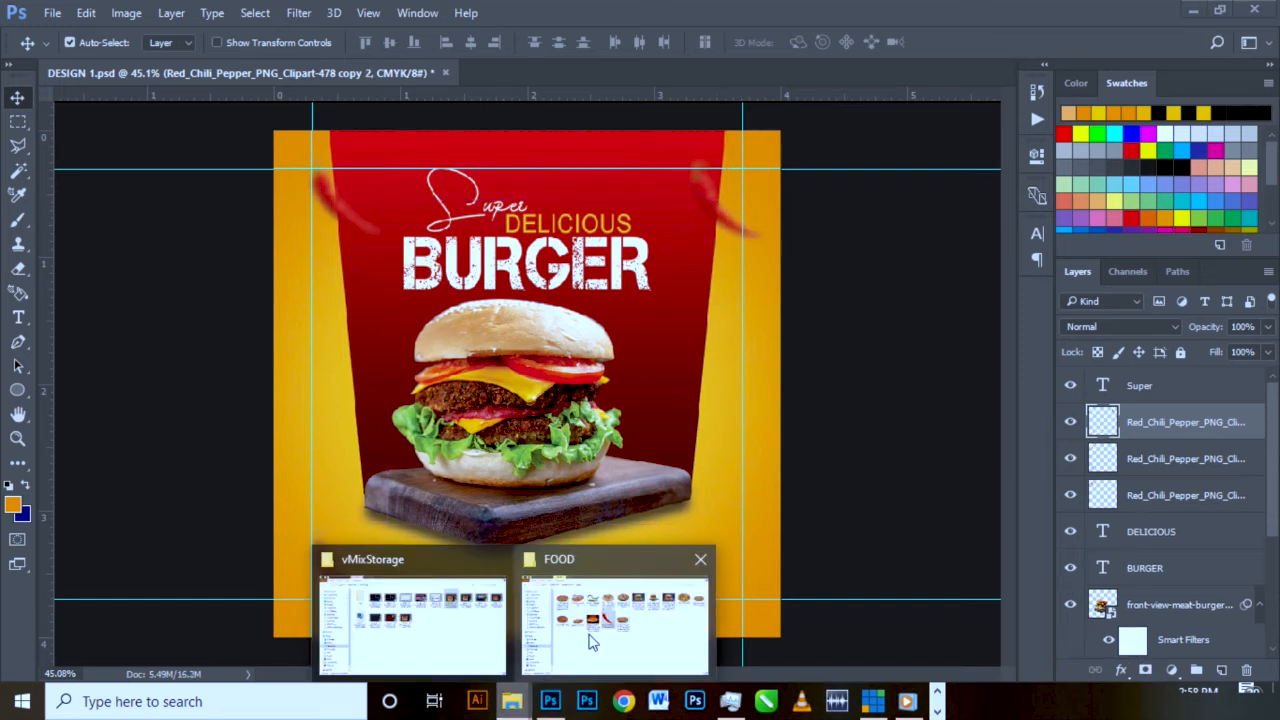
click(592, 642)
drag(490, 158, 560, 450)
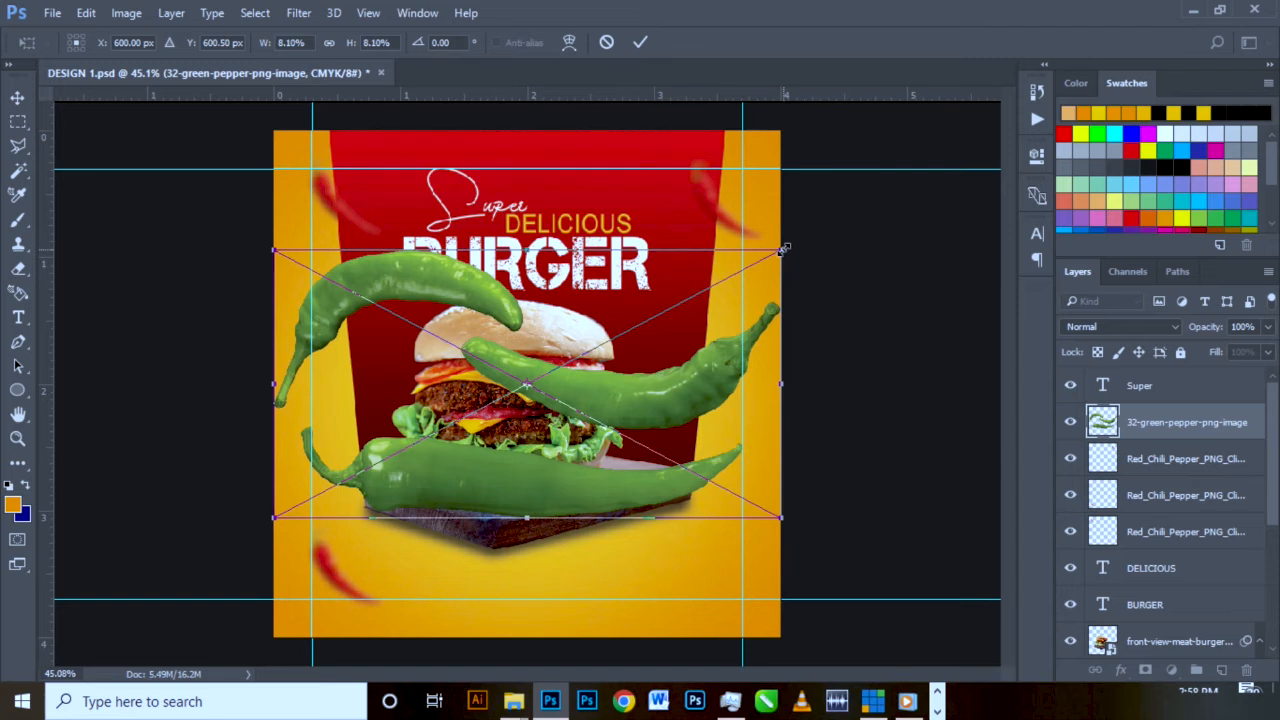
drag(783, 248, 706, 492)
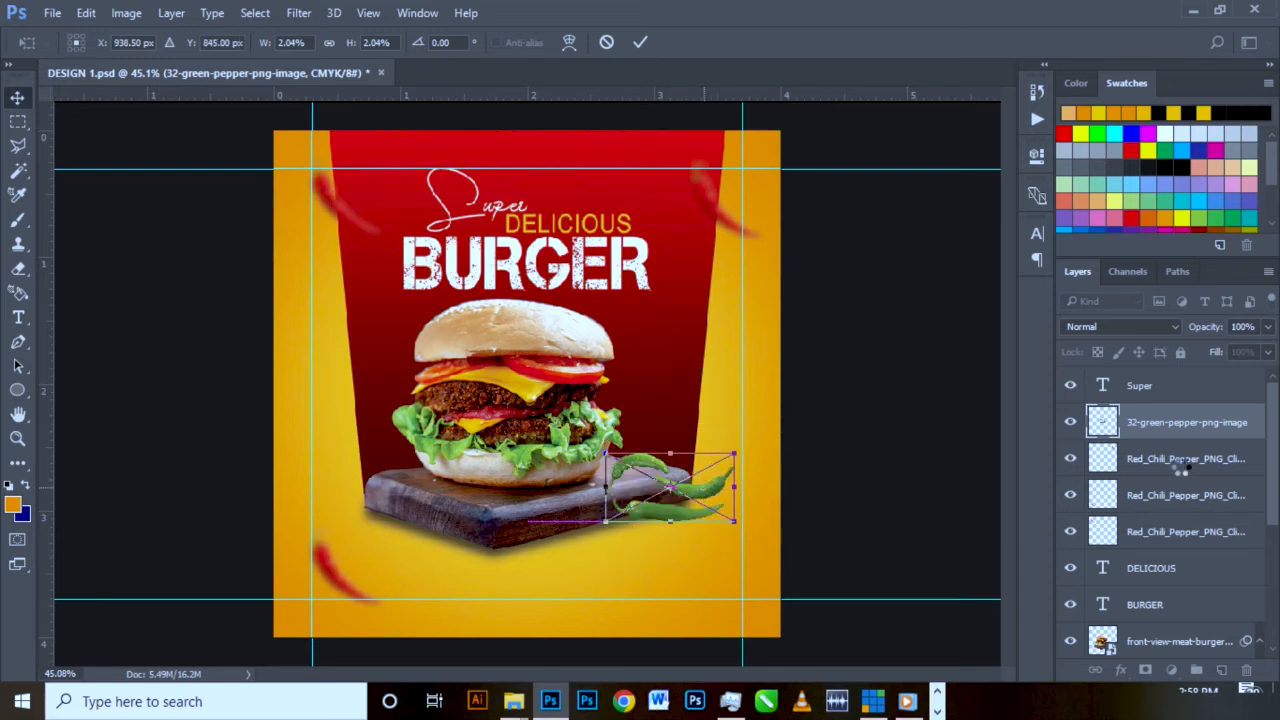
key(Return)
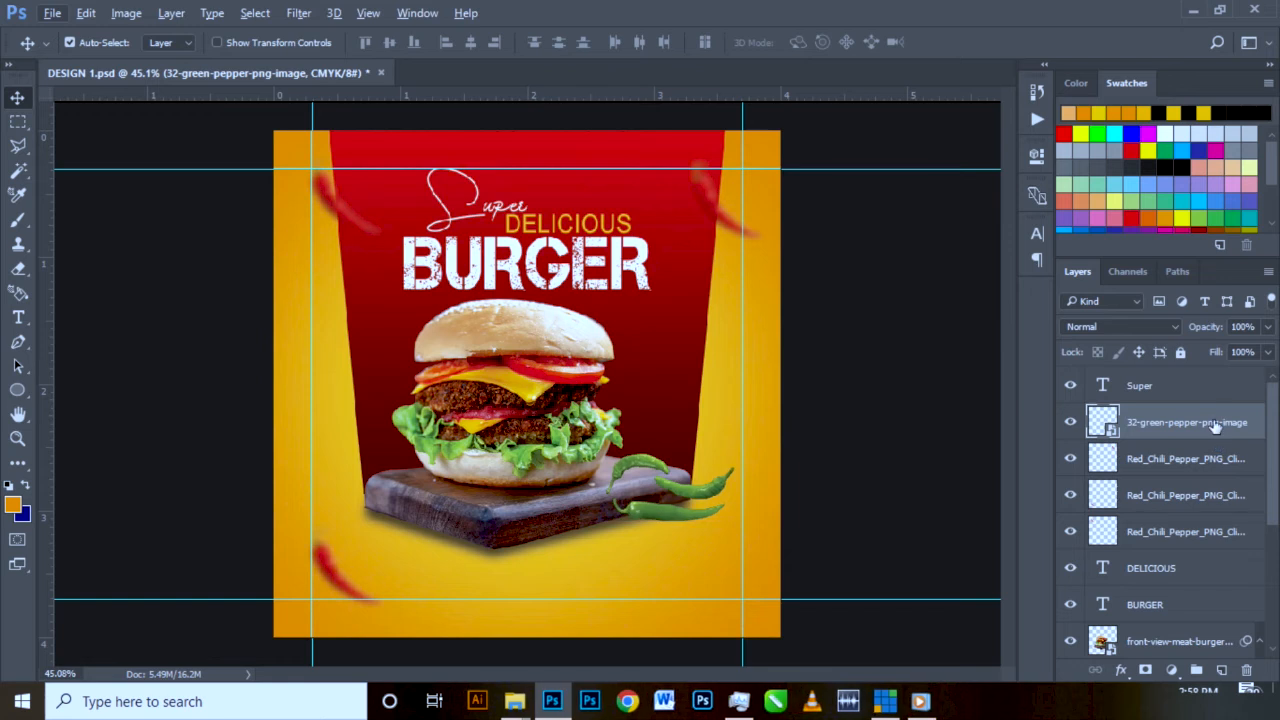
right_click(1225, 418)
click(900, 416)
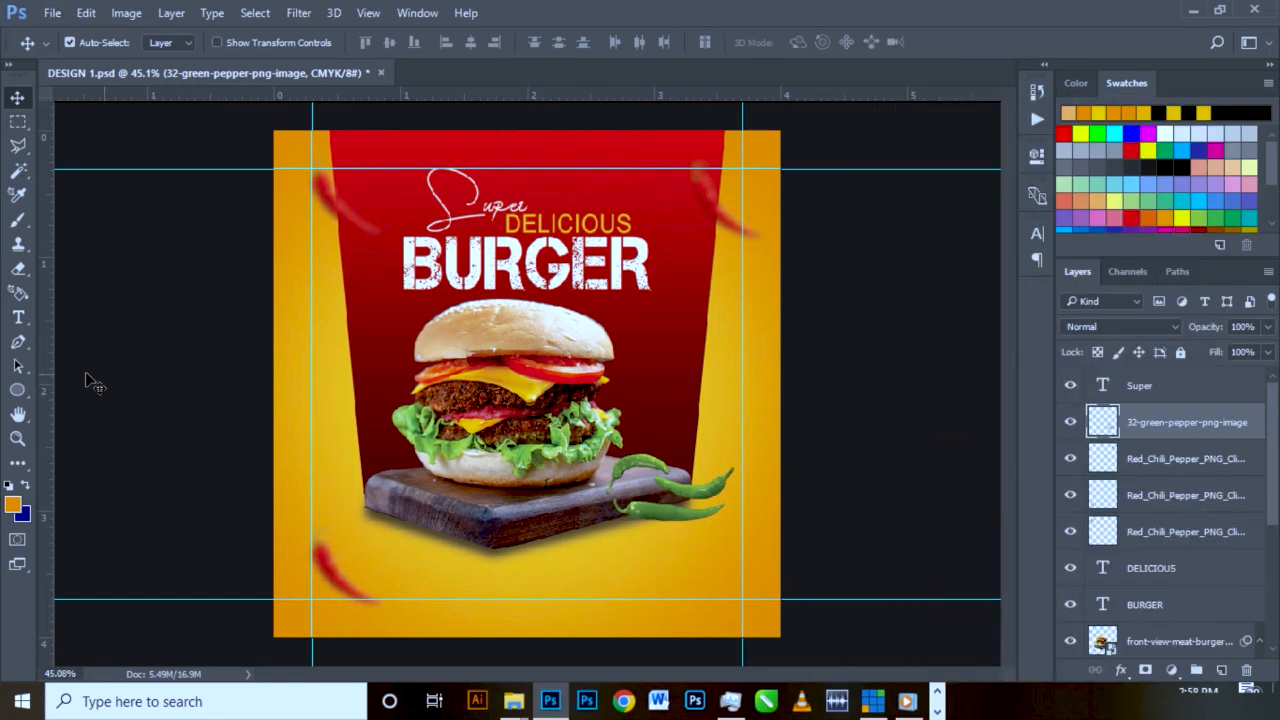
- Outline the lowest of the three green peppers with a closed polygonal lasso selection
click(12, 147)
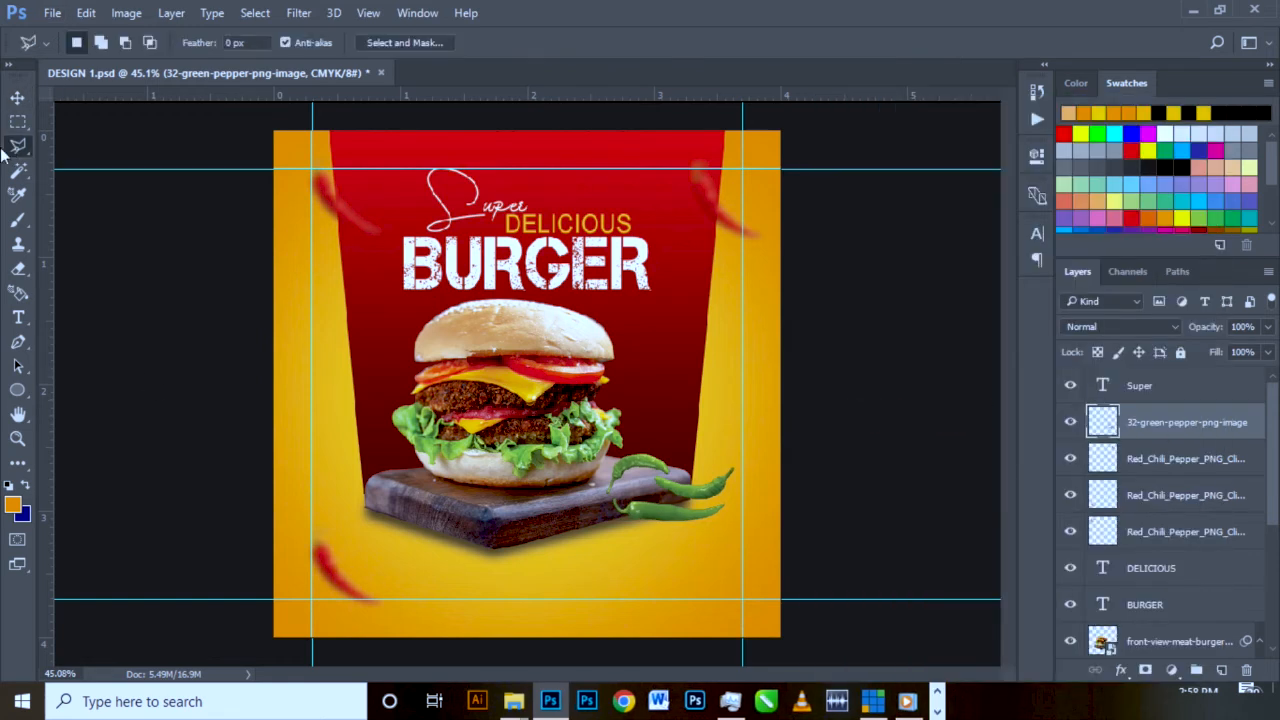
scroll(680, 527, up, 4)
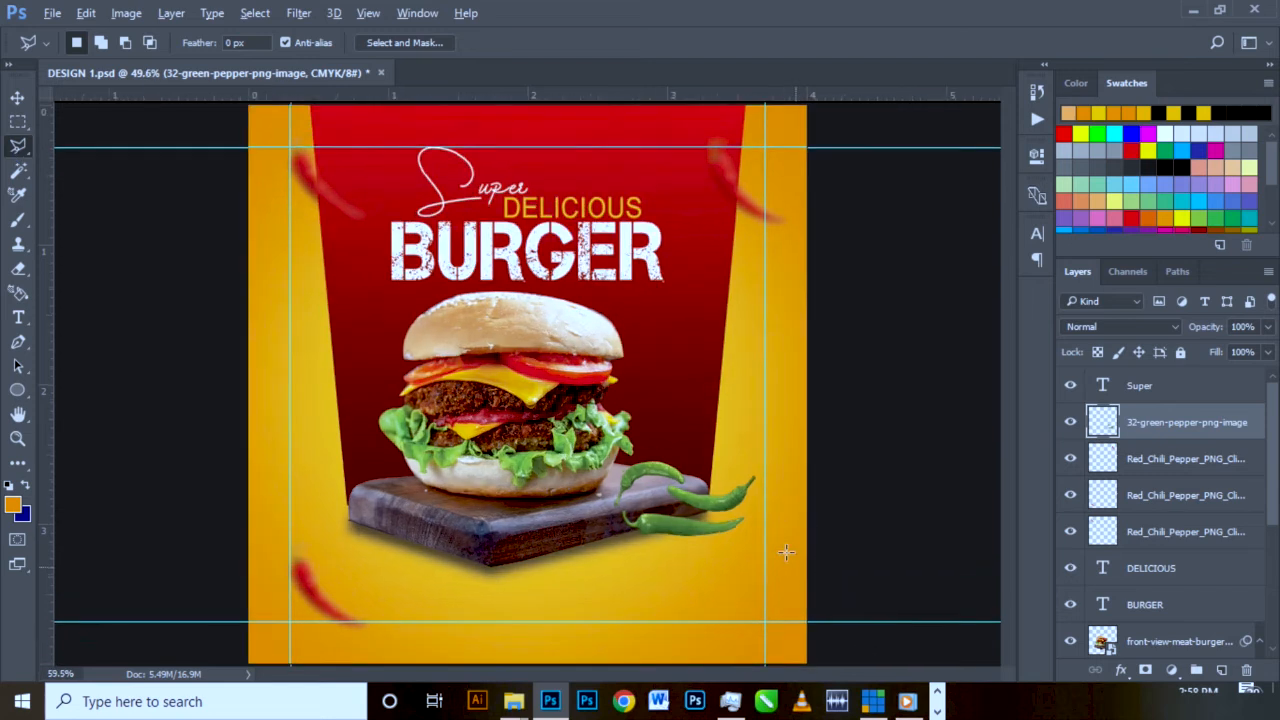
scroll(697, 500, up, 1)
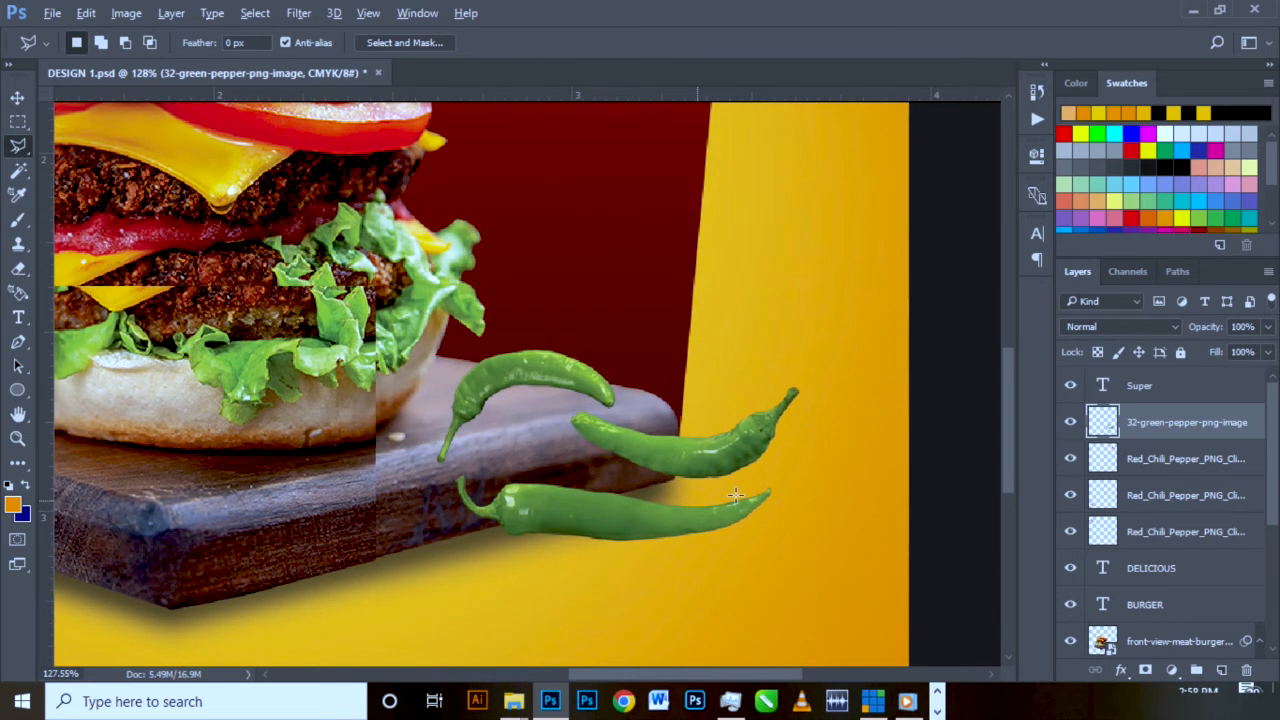
click(789, 474)
click(516, 461)
click(452, 465)
click(436, 499)
click(514, 580)
click(712, 597)
click(792, 553)
click(797, 495)
click(789, 474)
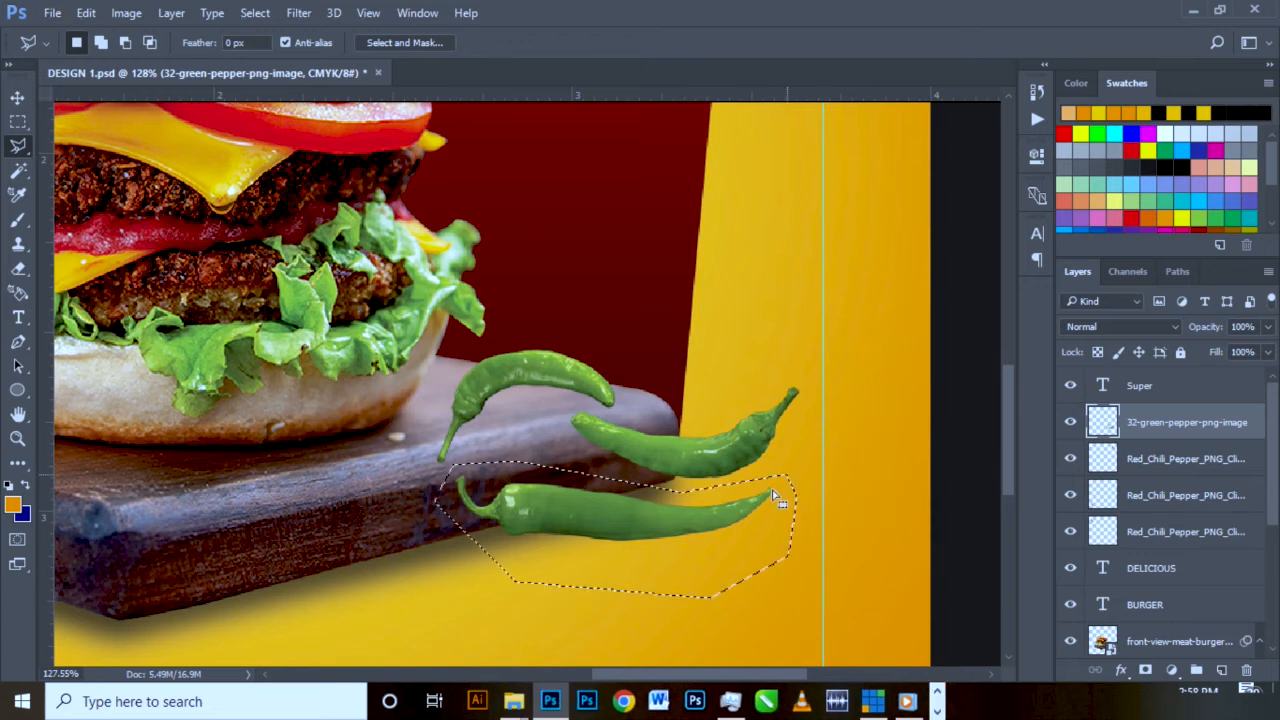
- Copy the selected green pepper onto its own layer and delete the original 32-green-pepper-png-image layer
right_click(622, 522)
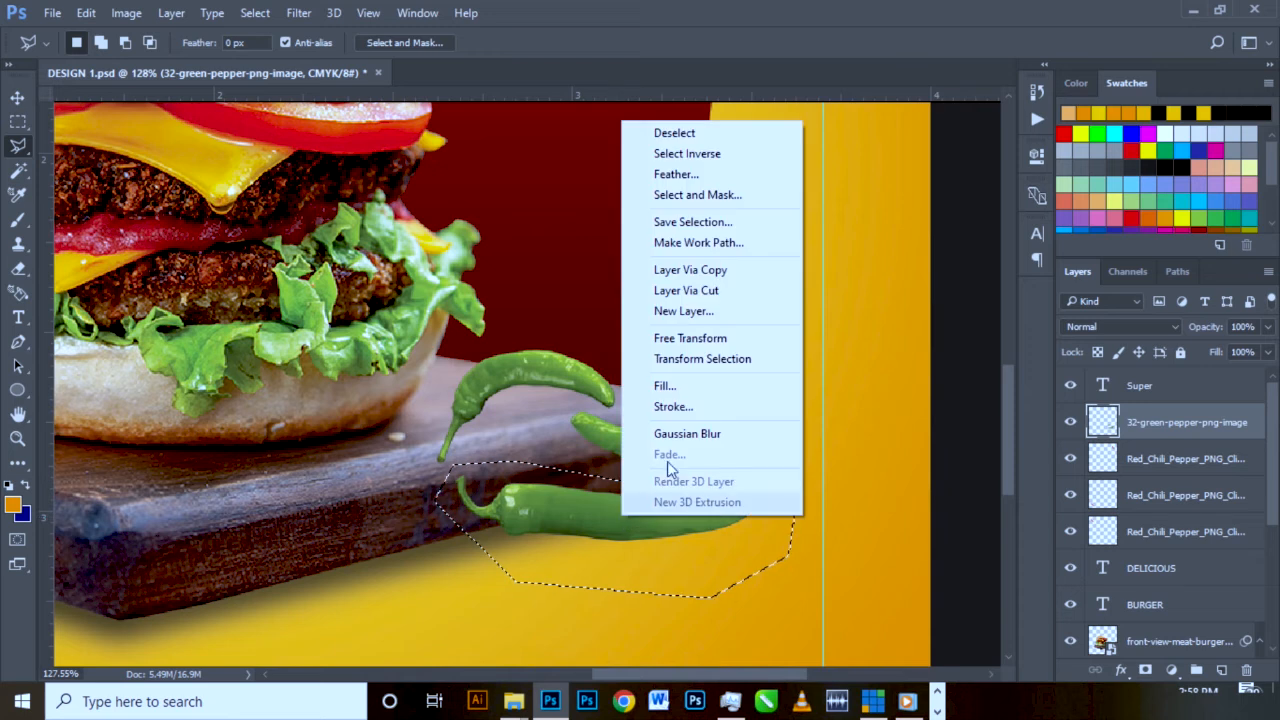
click(730, 269)
key(v)
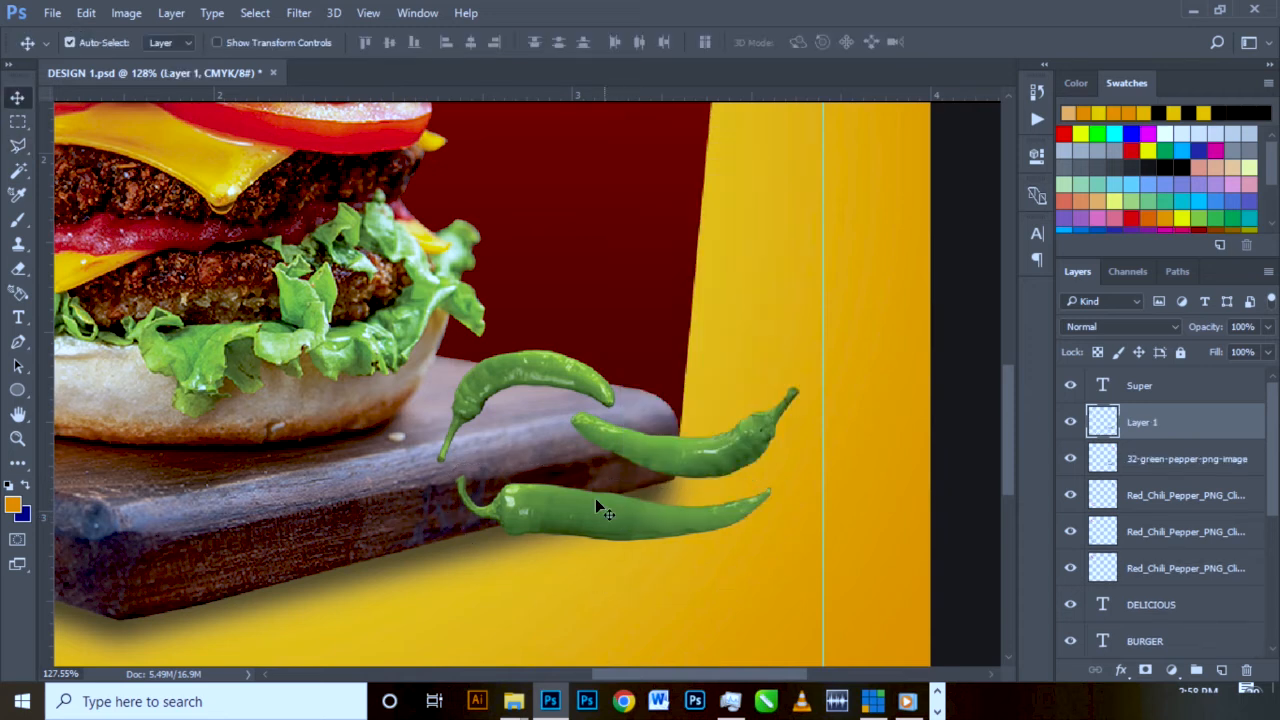
click(533, 380)
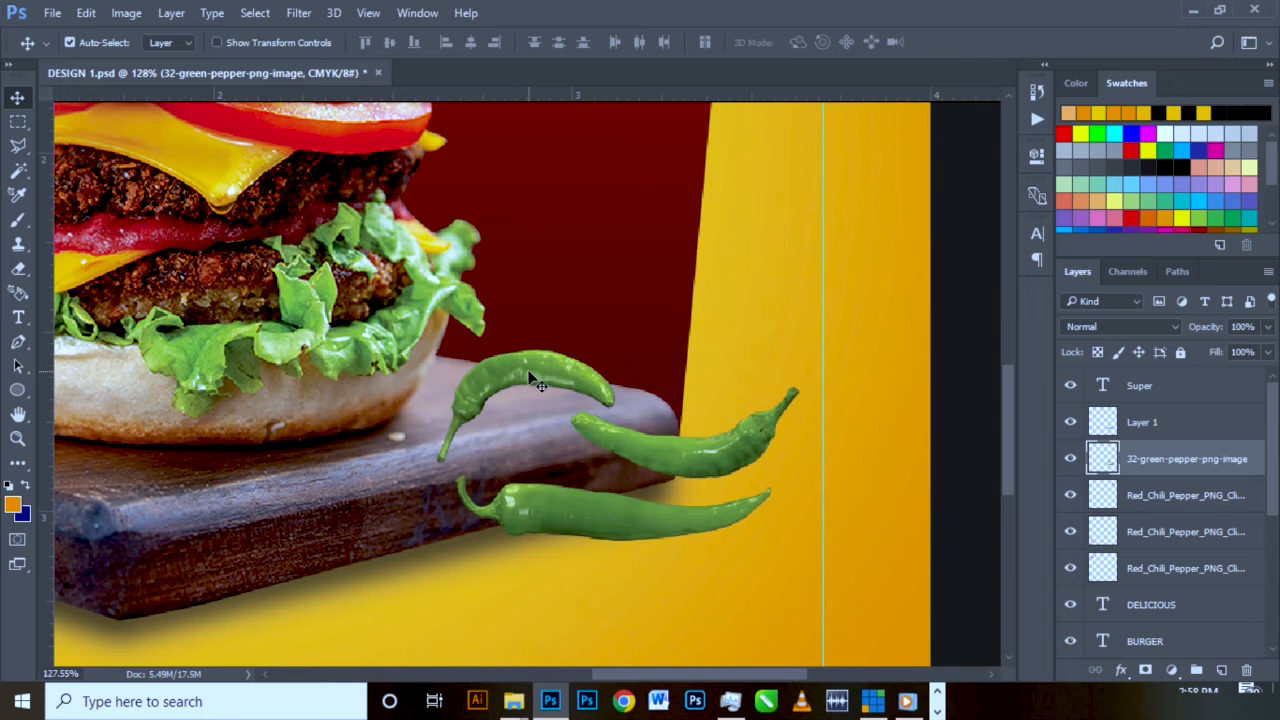
key(ctrl+e)
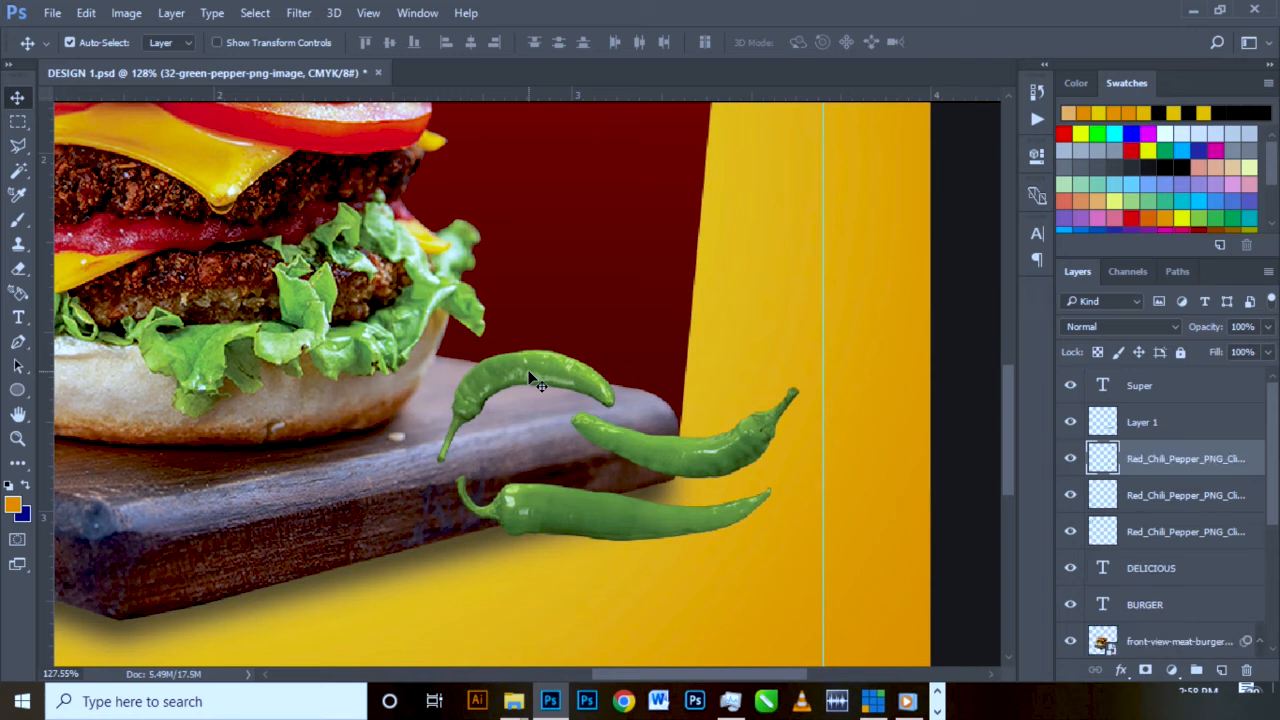
- Rotate the single green pepper by about 39.7° and place it diagonally at the wooden board's right end
scroll(609, 516, down, 5)
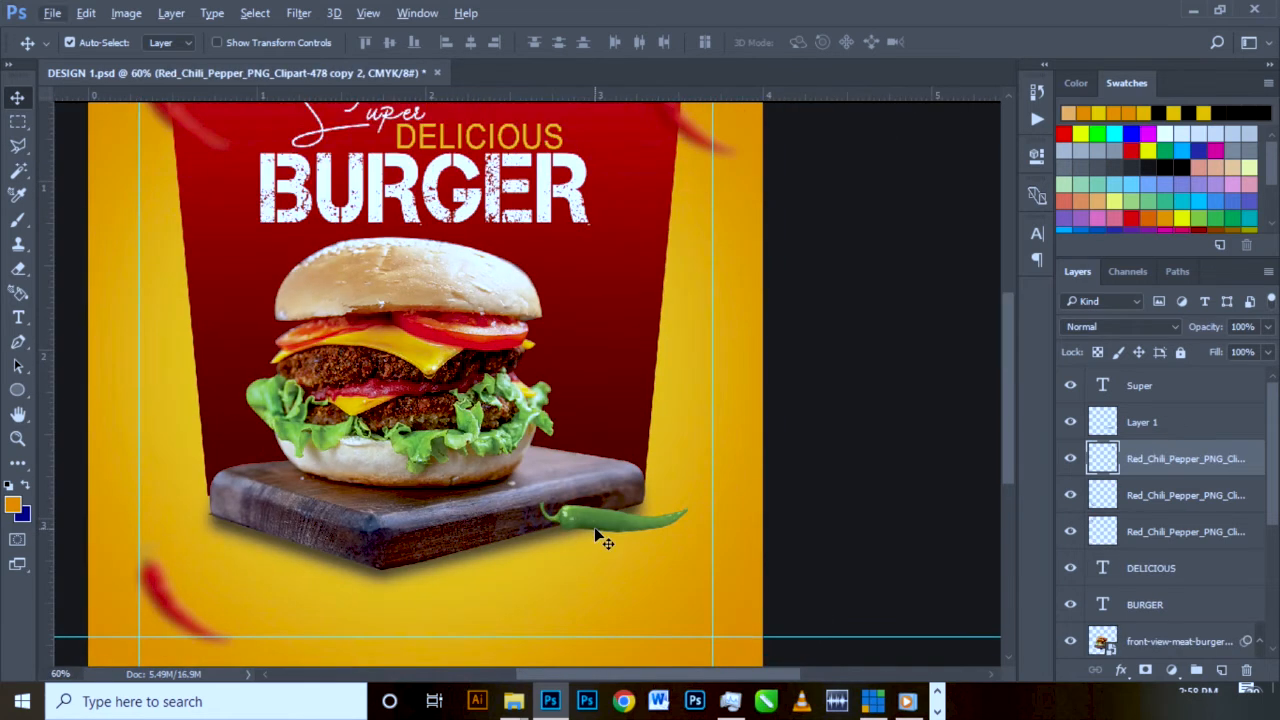
click(609, 537)
key(ctrl+t)
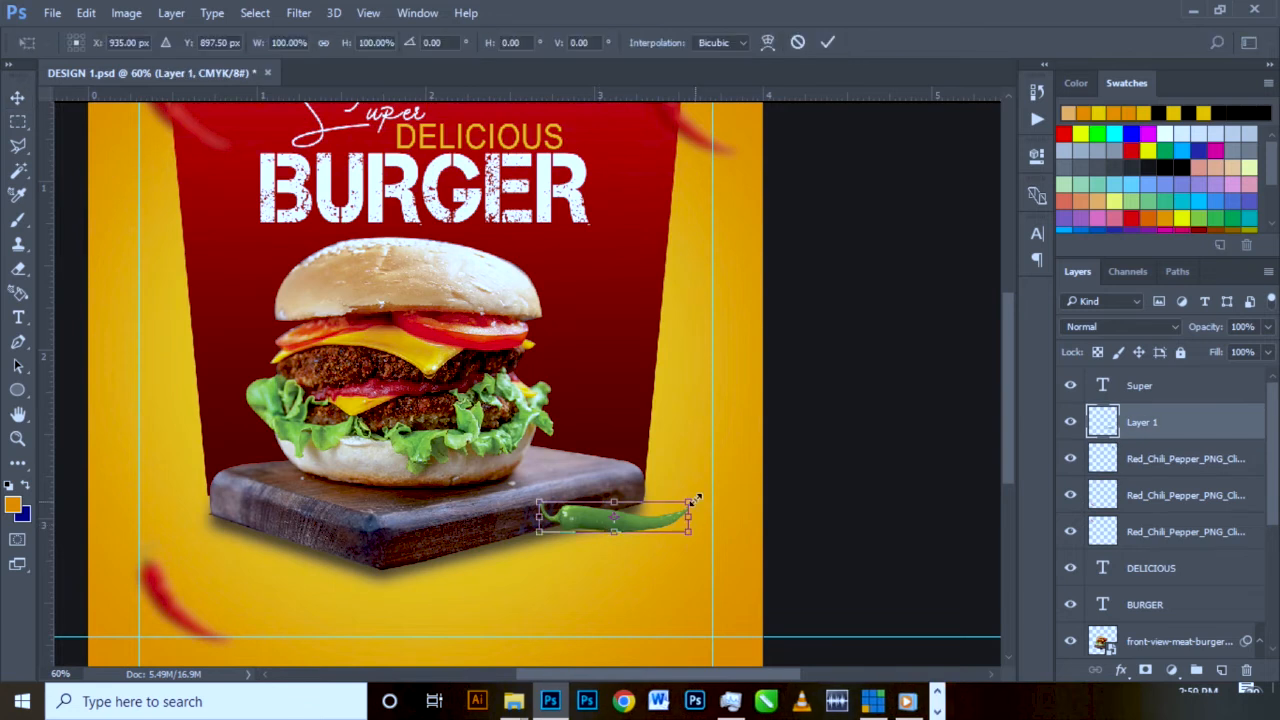
drag(707, 495, 660, 555)
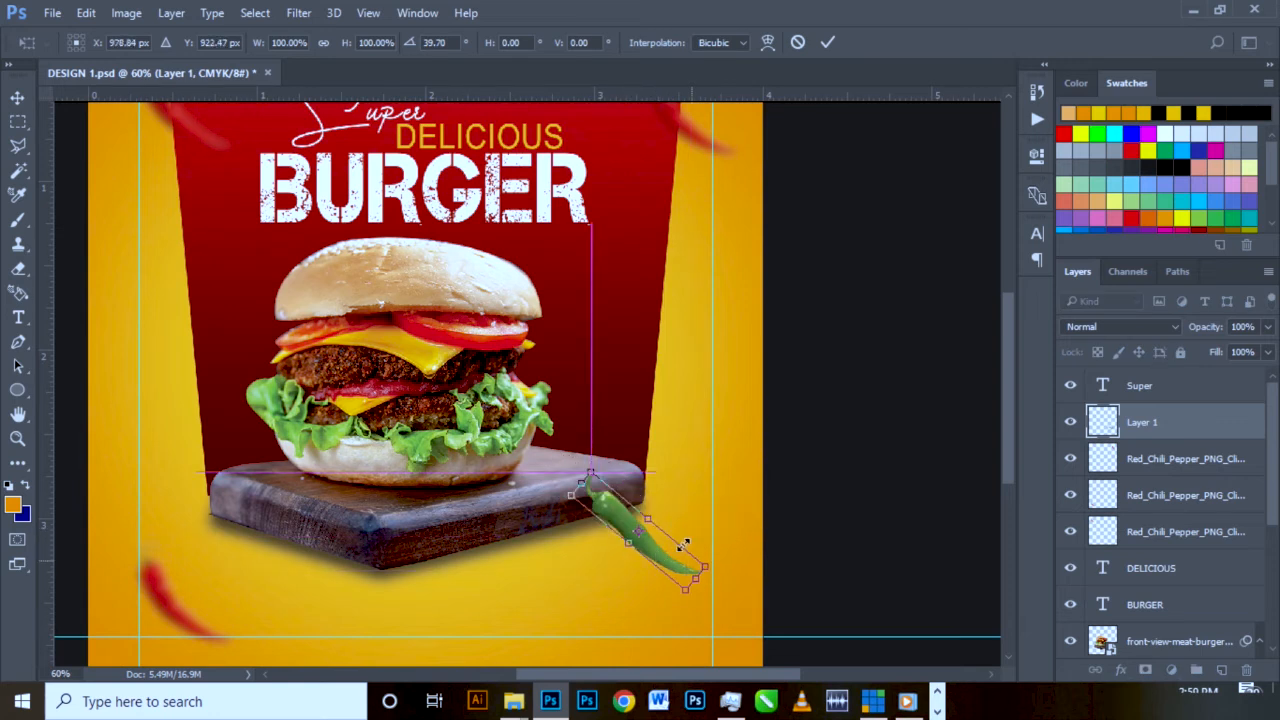
scroll(660, 545, down, 4)
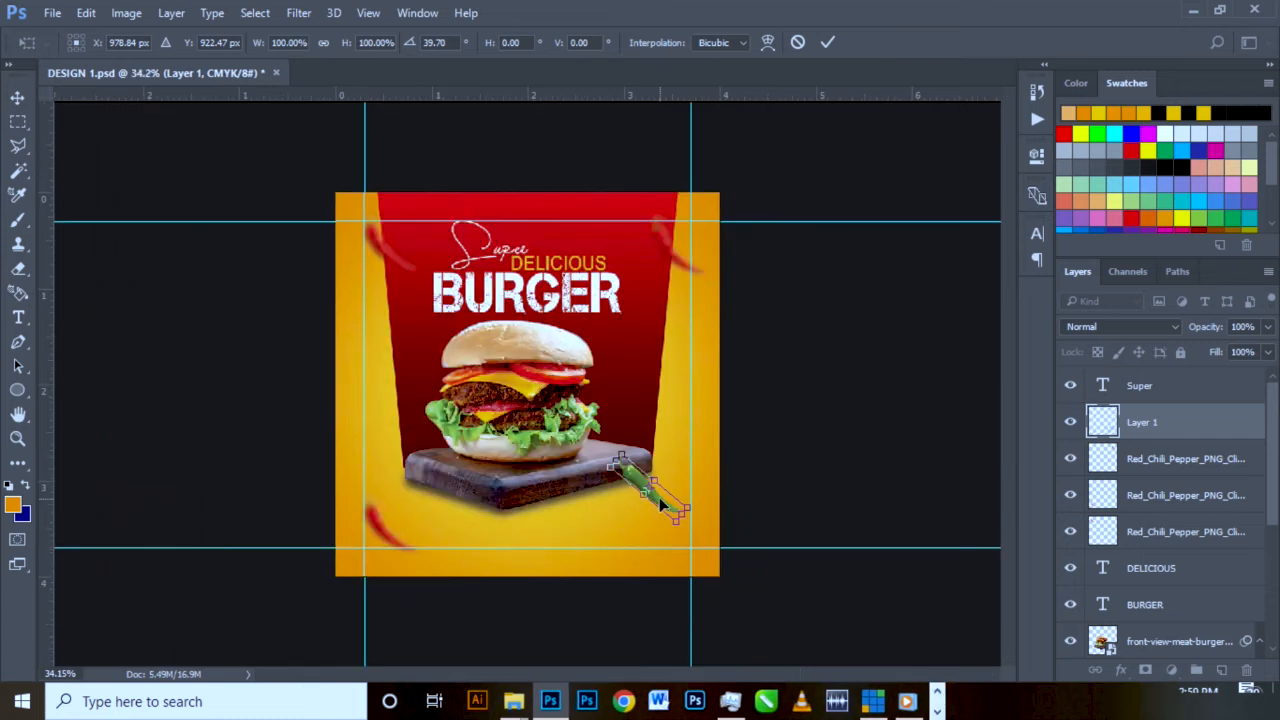
key(Return)
- Apply a Gaussian Blur with a 6.8 pixel radius to the single green pepper
click(303, 14)
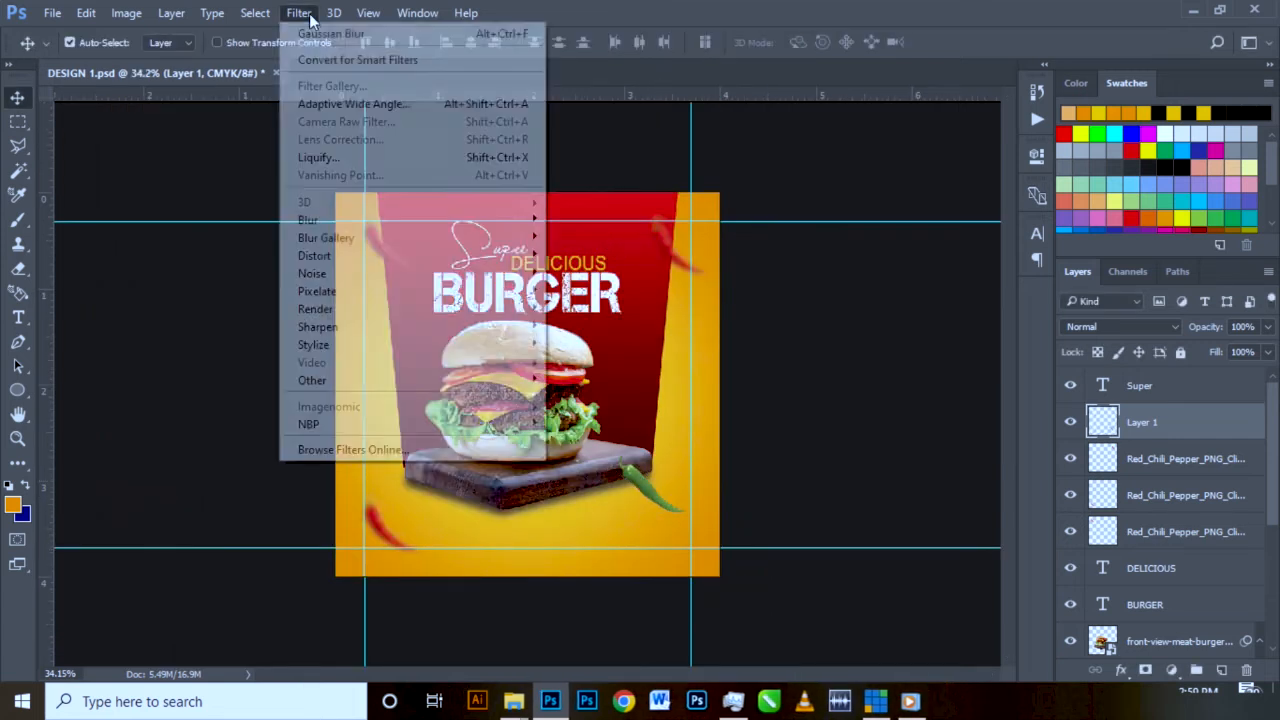
mouse_move(555, 233)
click(600, 290)
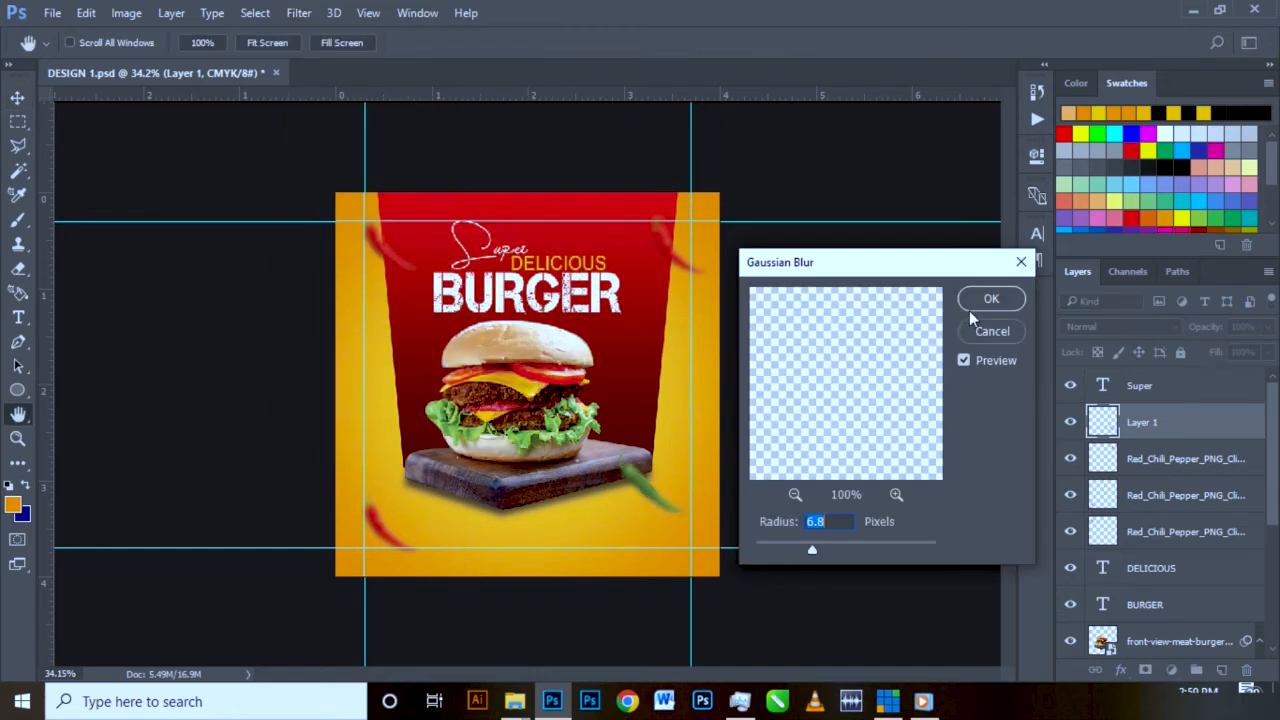
click(974, 303)
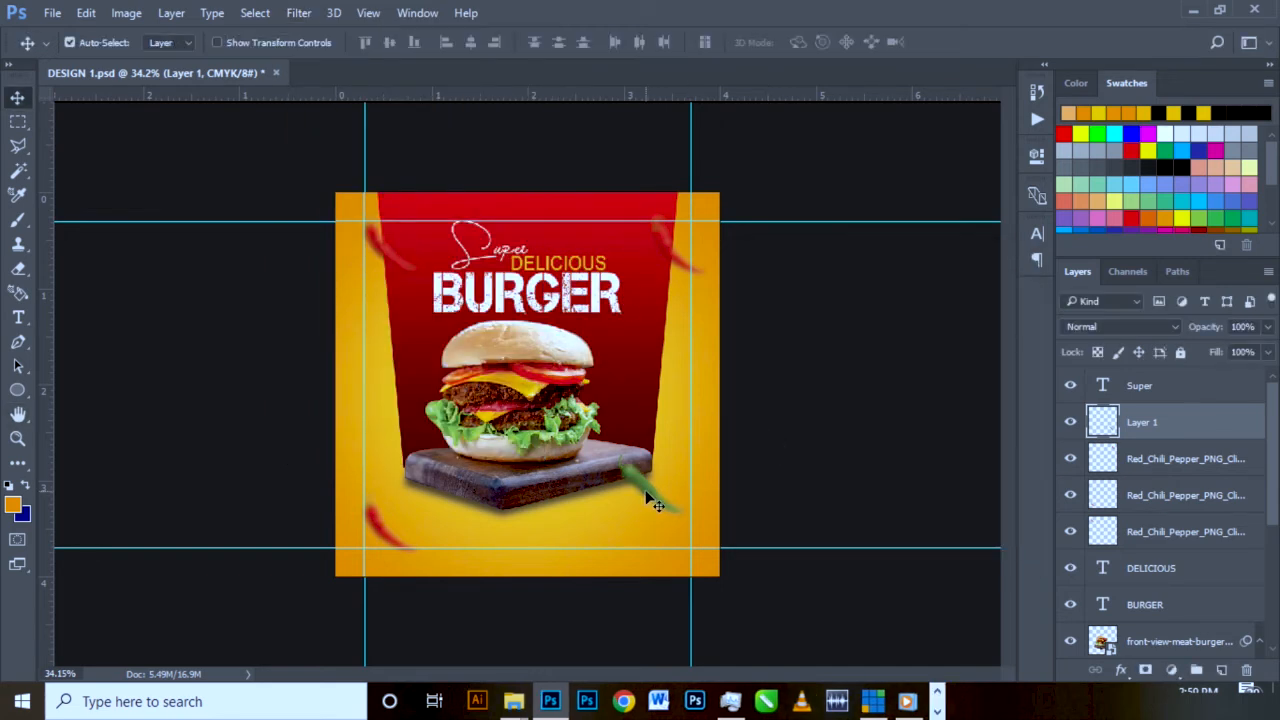
- Move the canvas's lower-left red chili up beside the board and shift the green pepper slightly to the right
scroll(578, 494, up, 1)
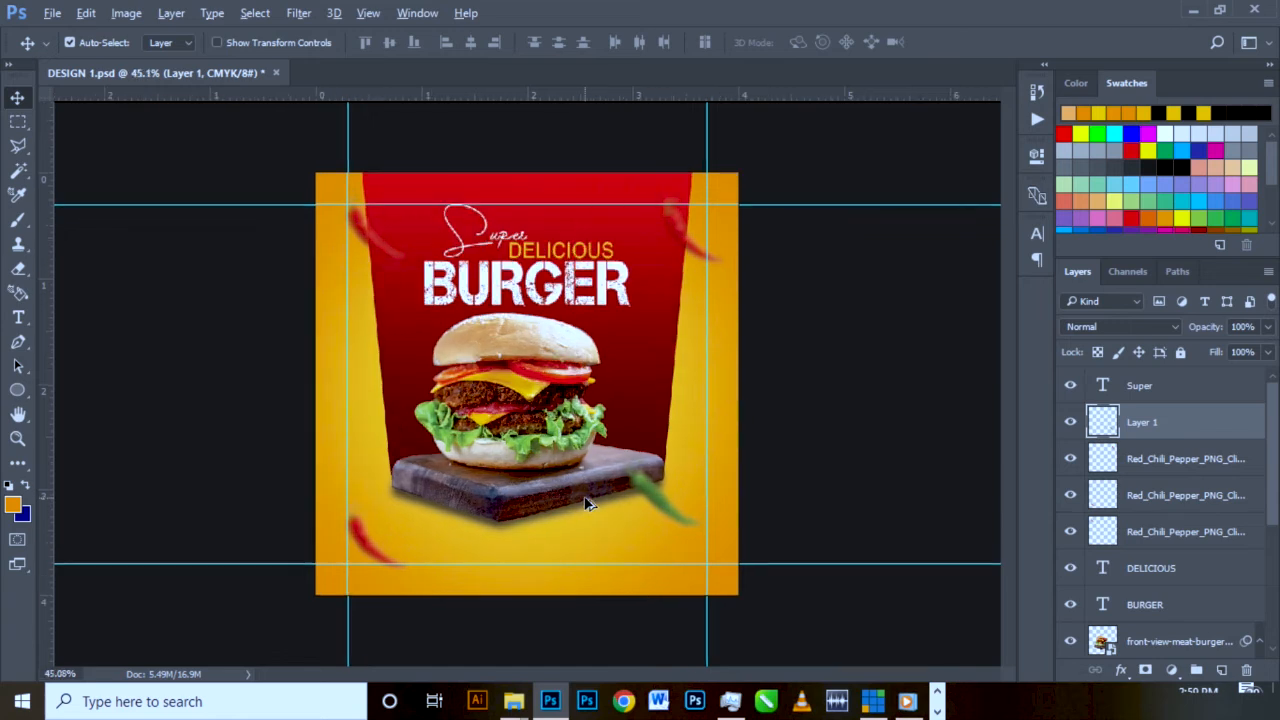
scroll(590, 504, up, 1)
drag(332, 581, 332, 528)
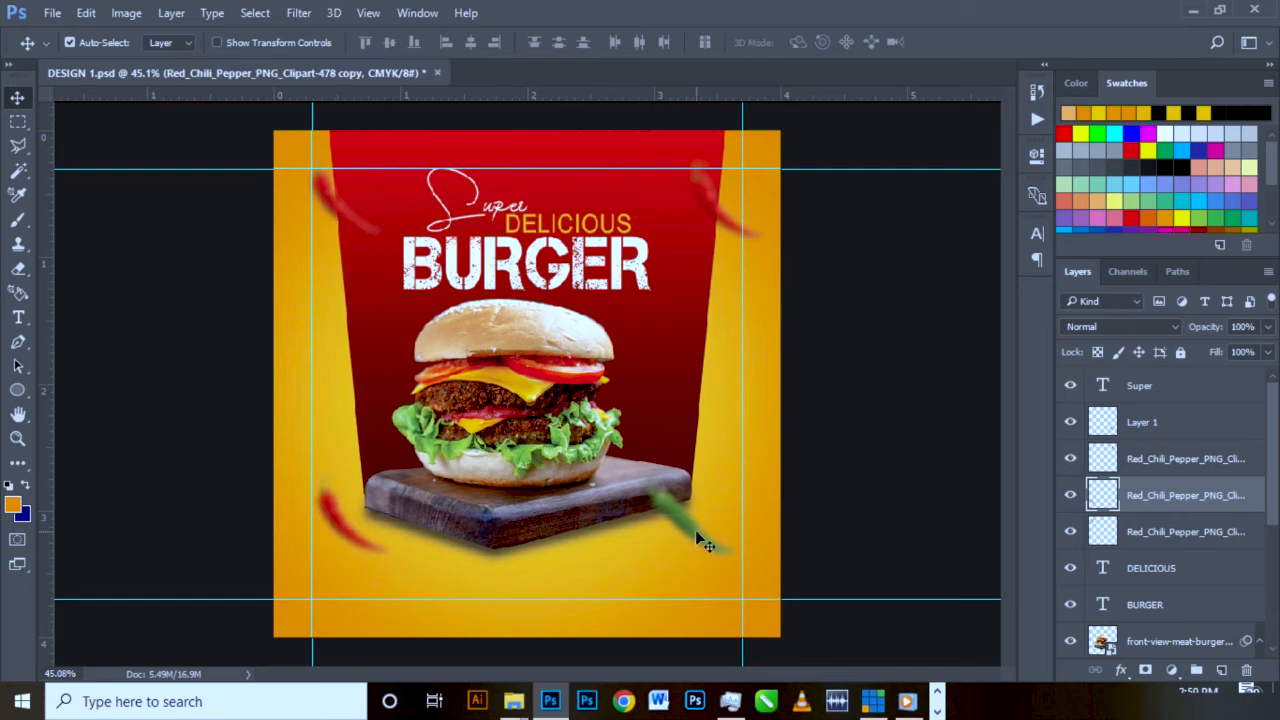
drag(704, 520, 723, 522)
- Draw a rounded rectangle about 236 by 45 px with a 300 px radius setting just below the green pepper
key(ctrl+plus)
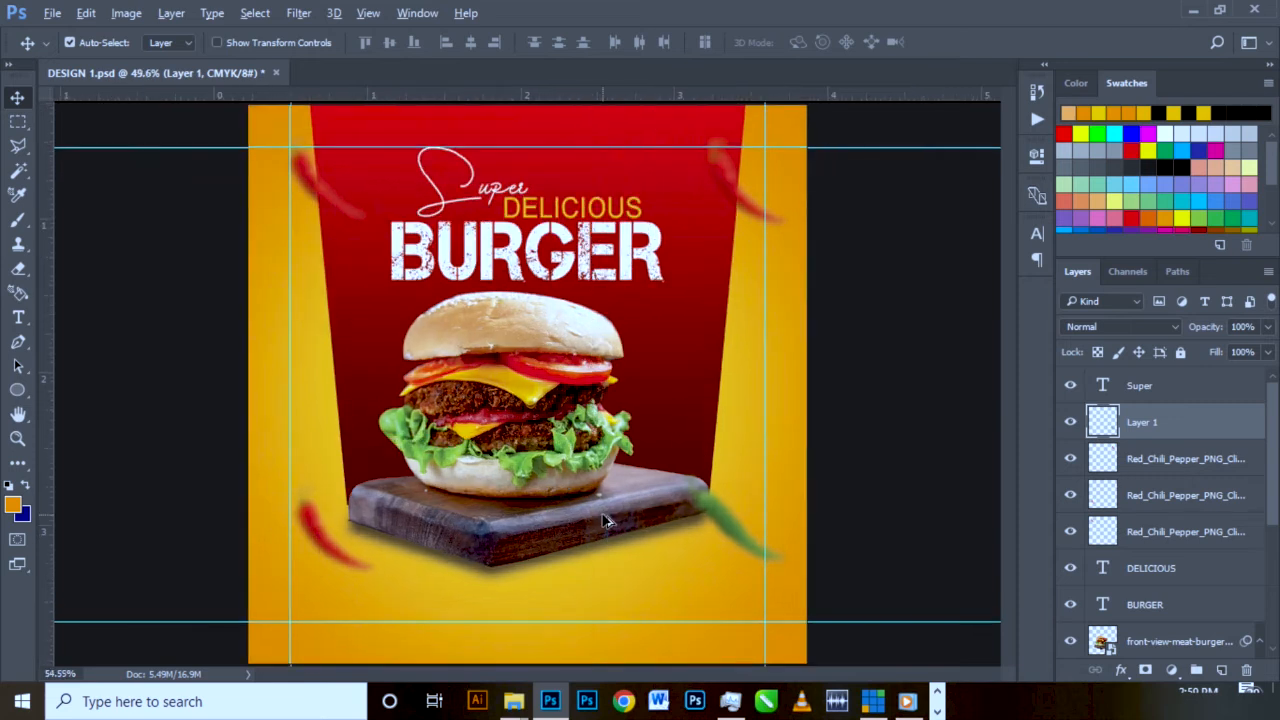
scroll(603, 520, up, 1)
scroll(648, 452, down, 2)
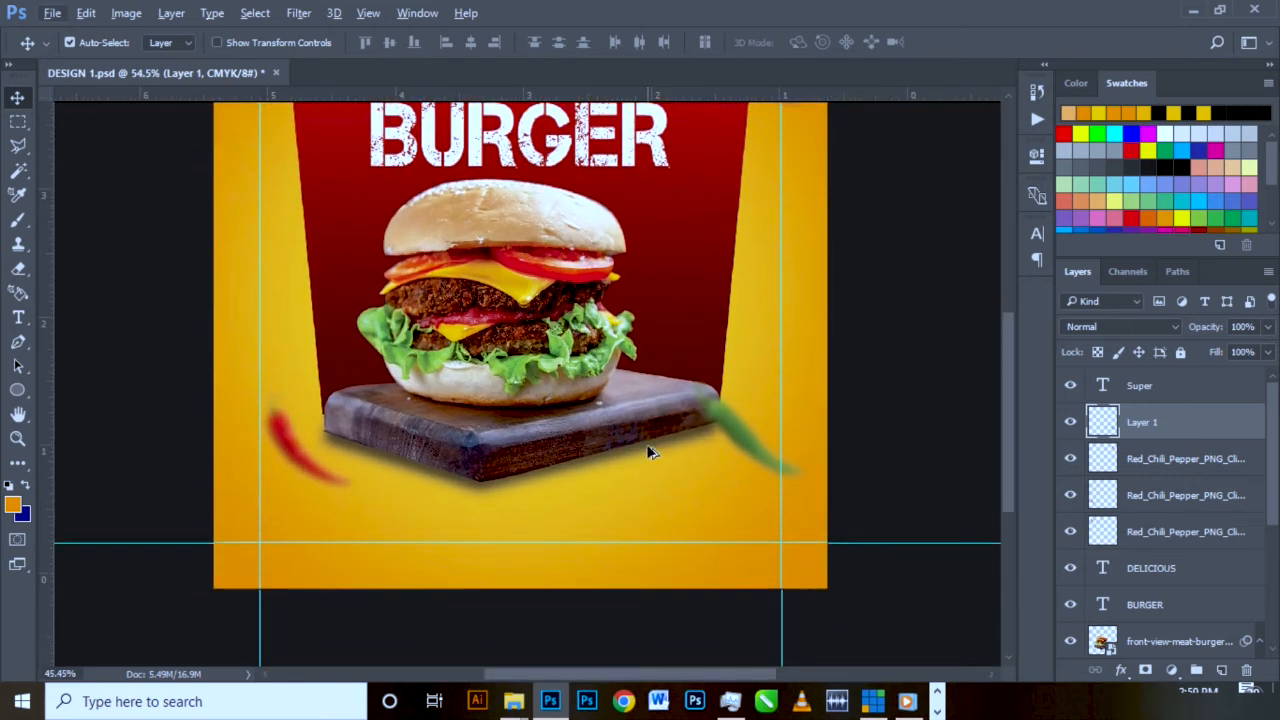
scroll(648, 452, down, 3)
scroll(593, 483, up, 1)
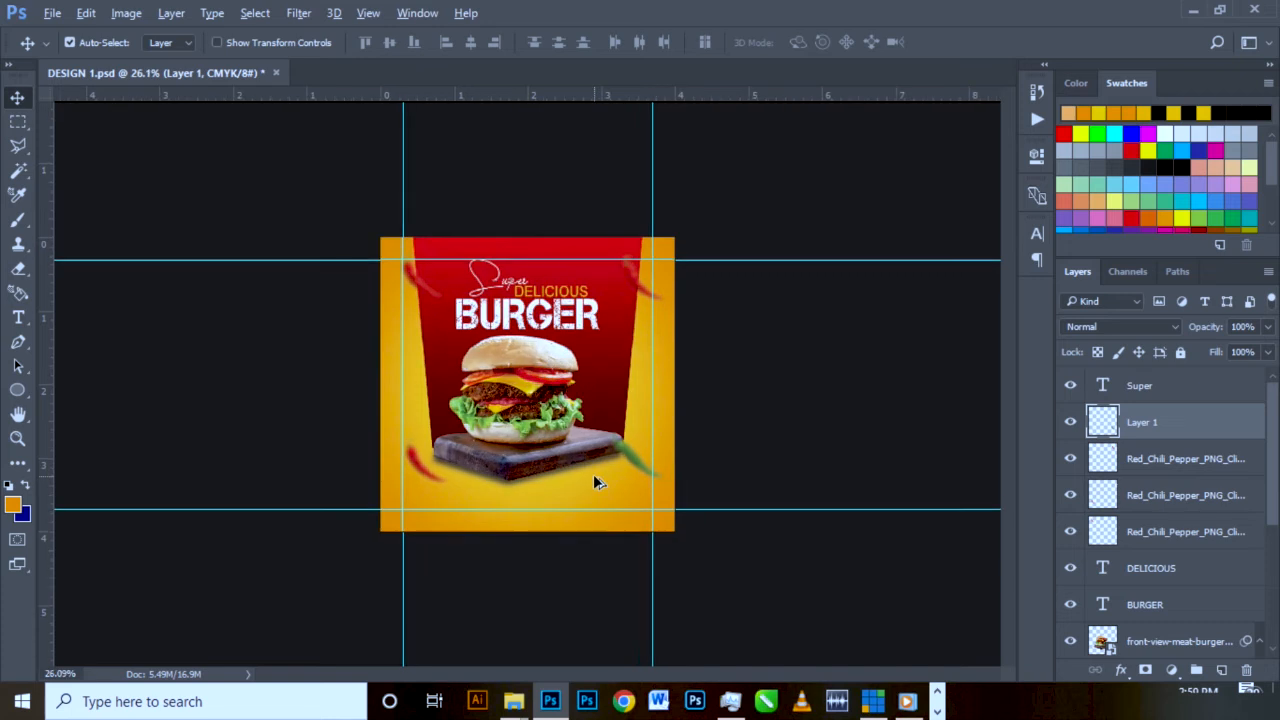
click(19, 391)
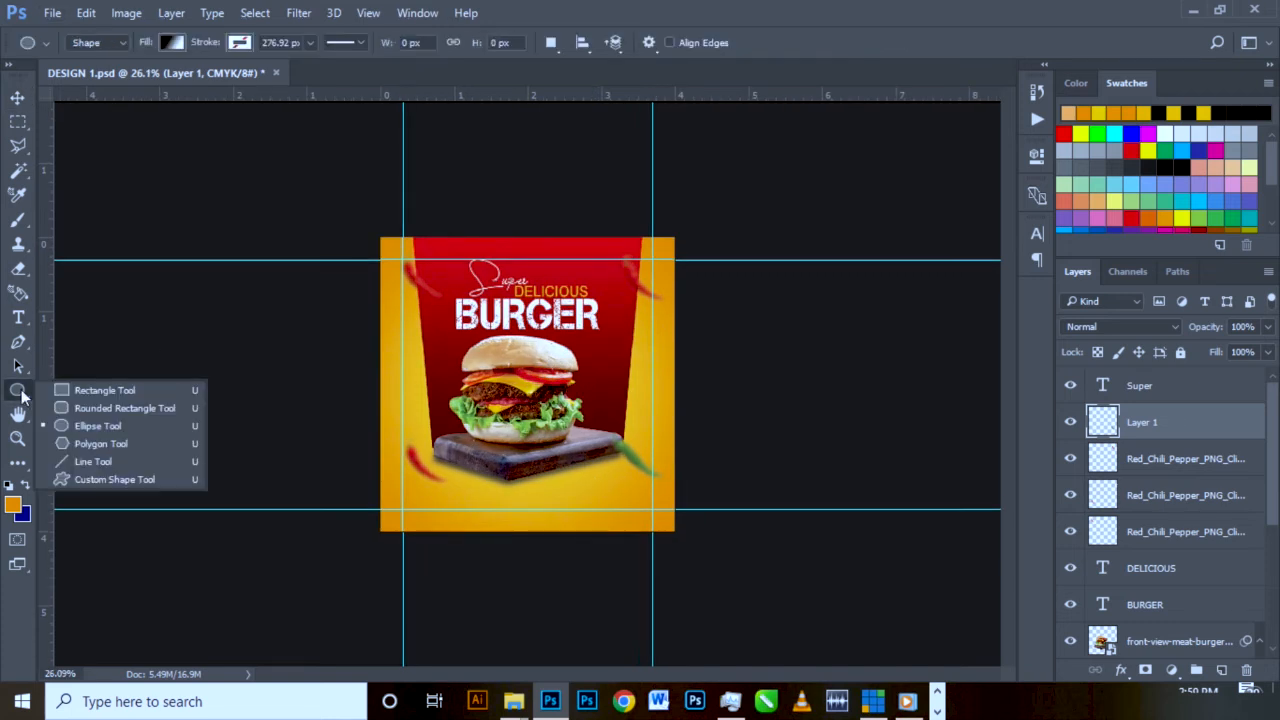
click(123, 407)
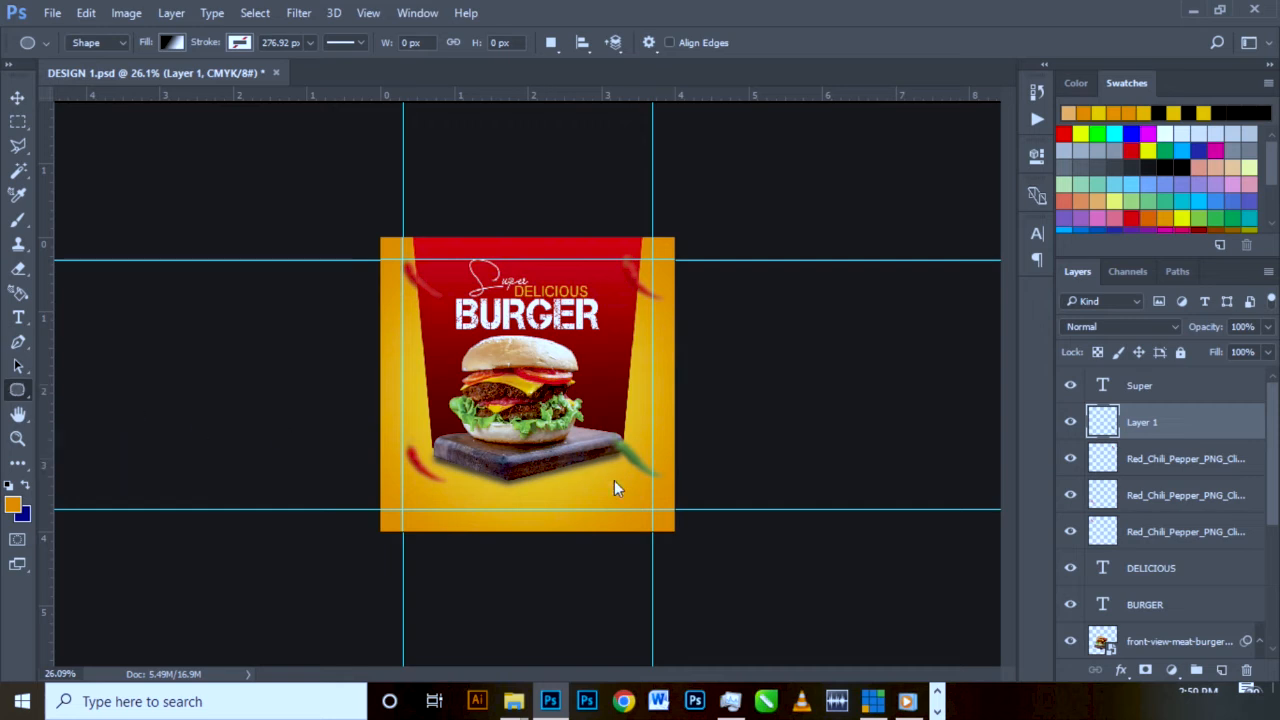
key(ctrl+0)
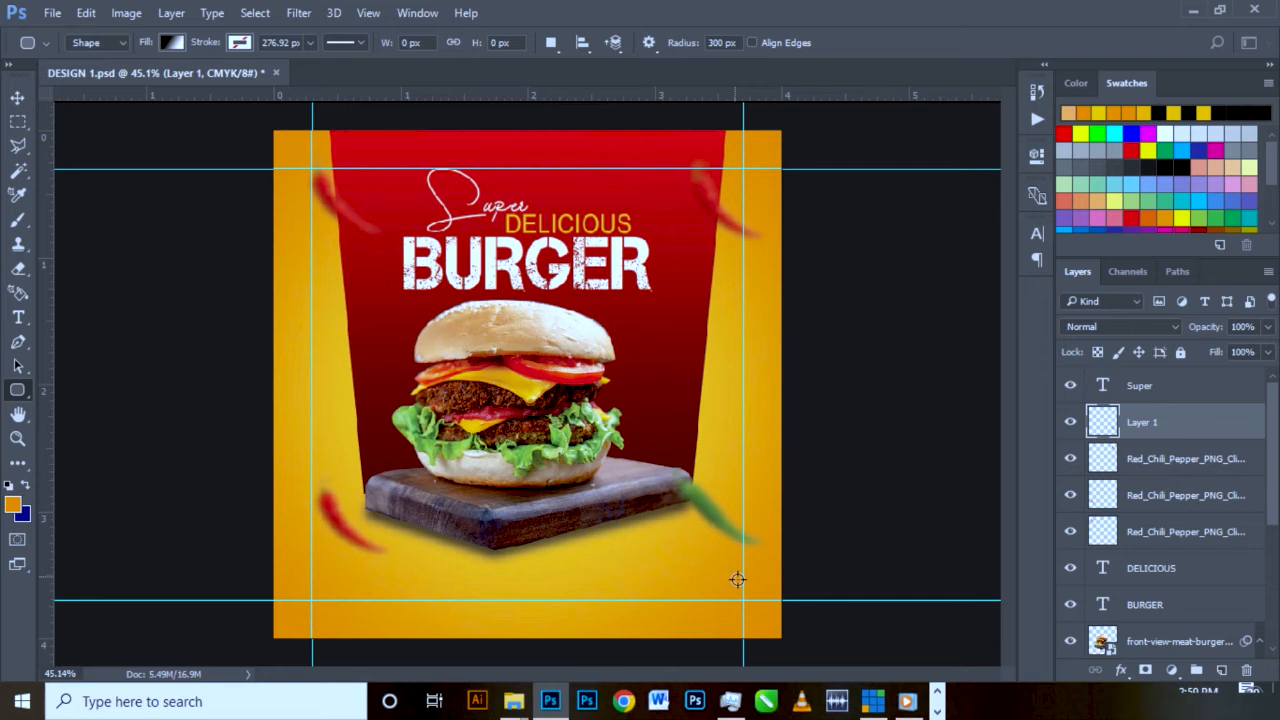
scroll(735, 541, up, 1)
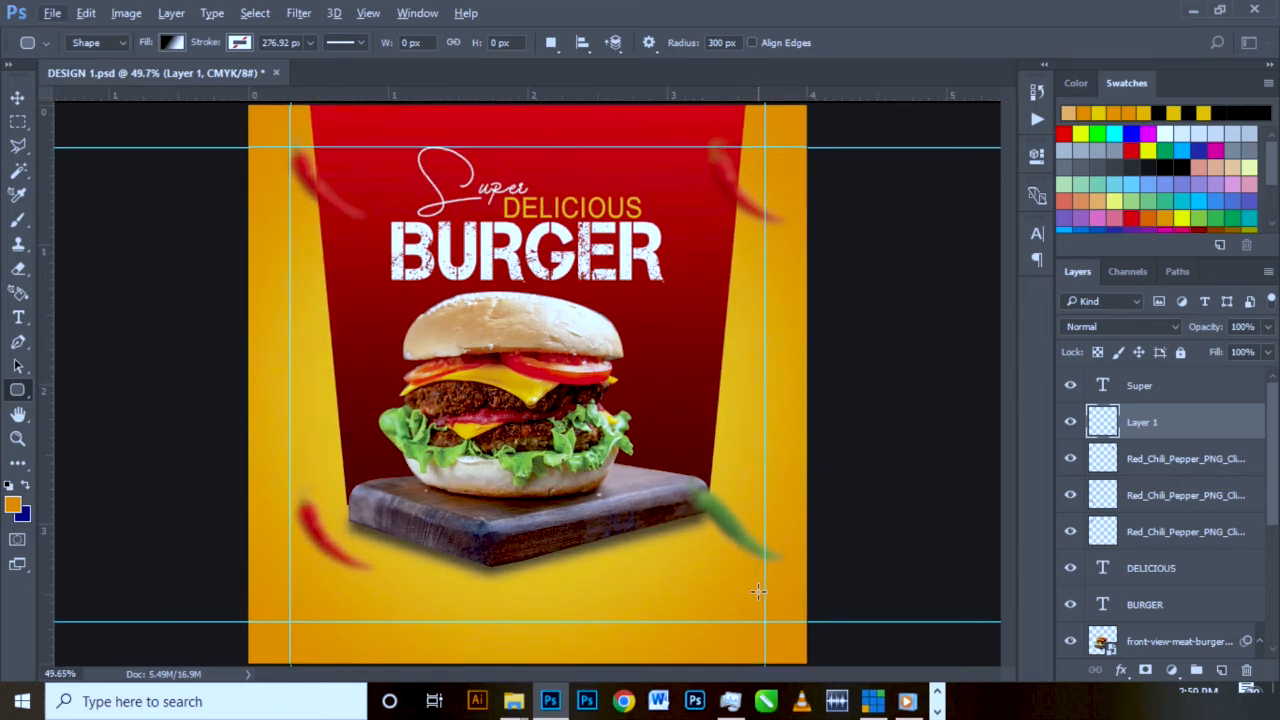
scroll(758, 591, up, 2)
scroll(766, 560, down, 3)
scroll(785, 527, down, 1)
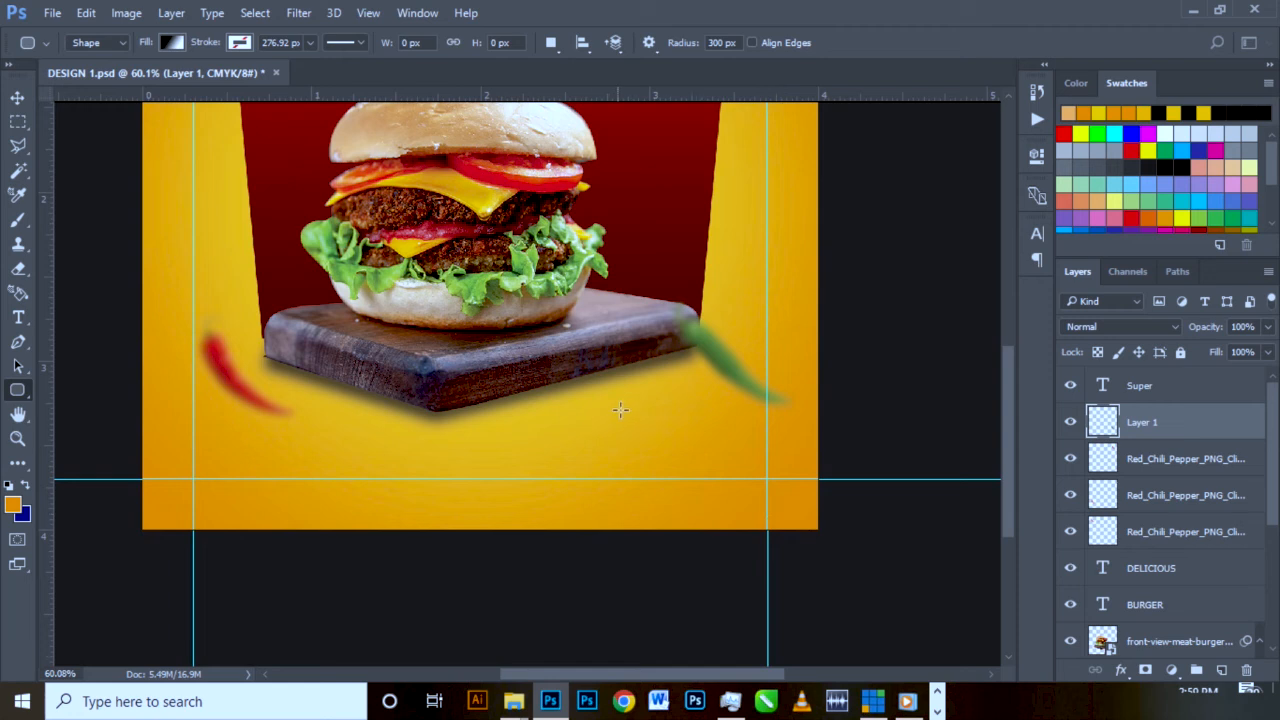
drag(621, 410, 742, 431)
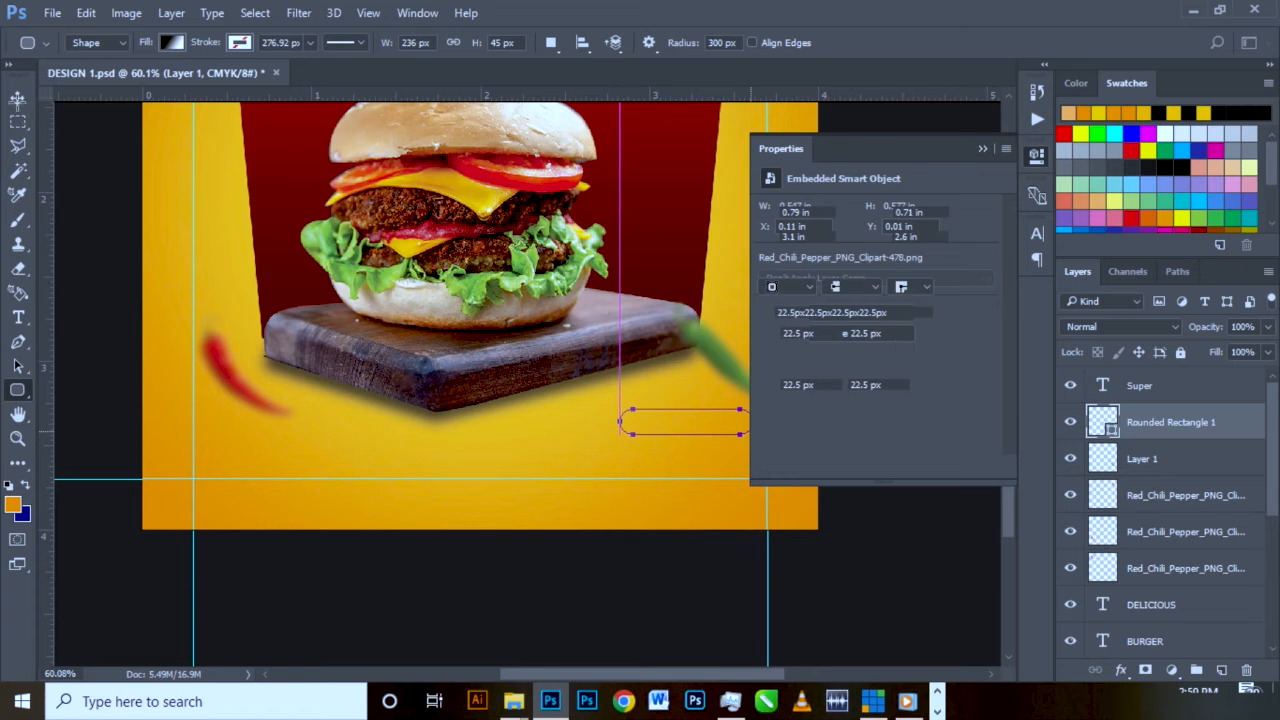
- Replace the rounded rectangle's gradient fill with solid red #d71414
click(17, 98)
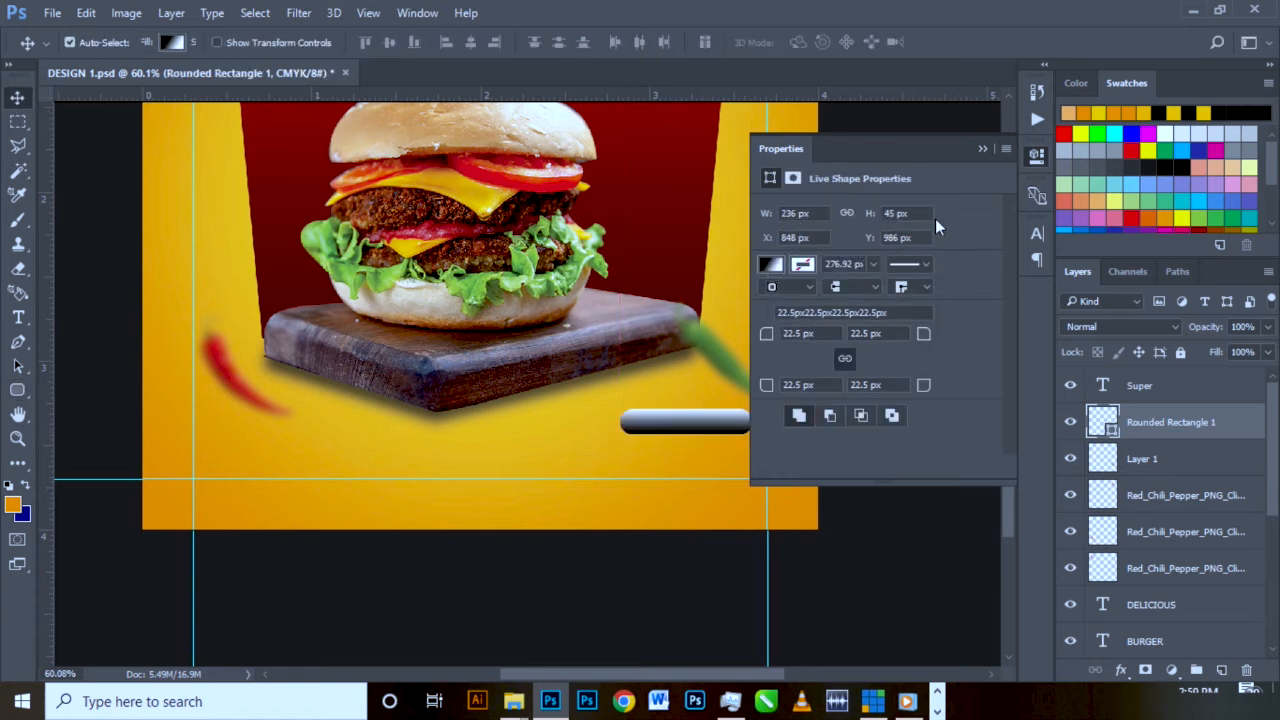
click(17, 390)
click(168, 43)
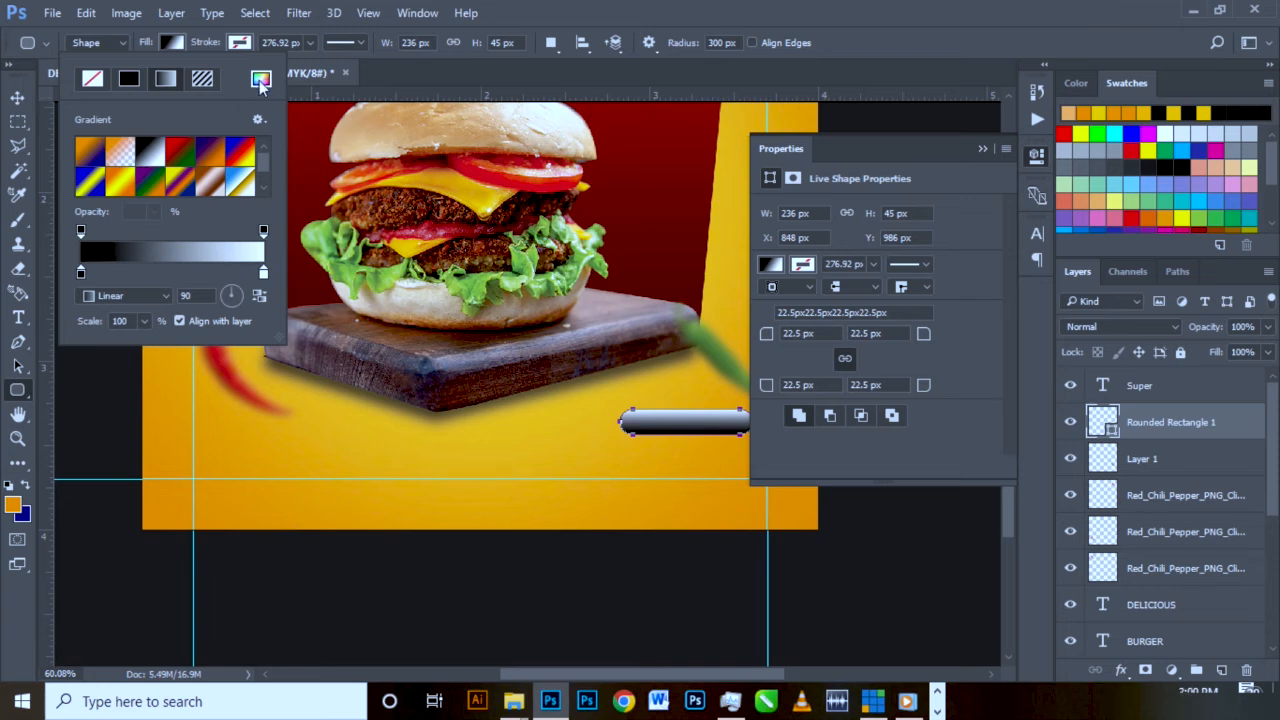
click(260, 80)
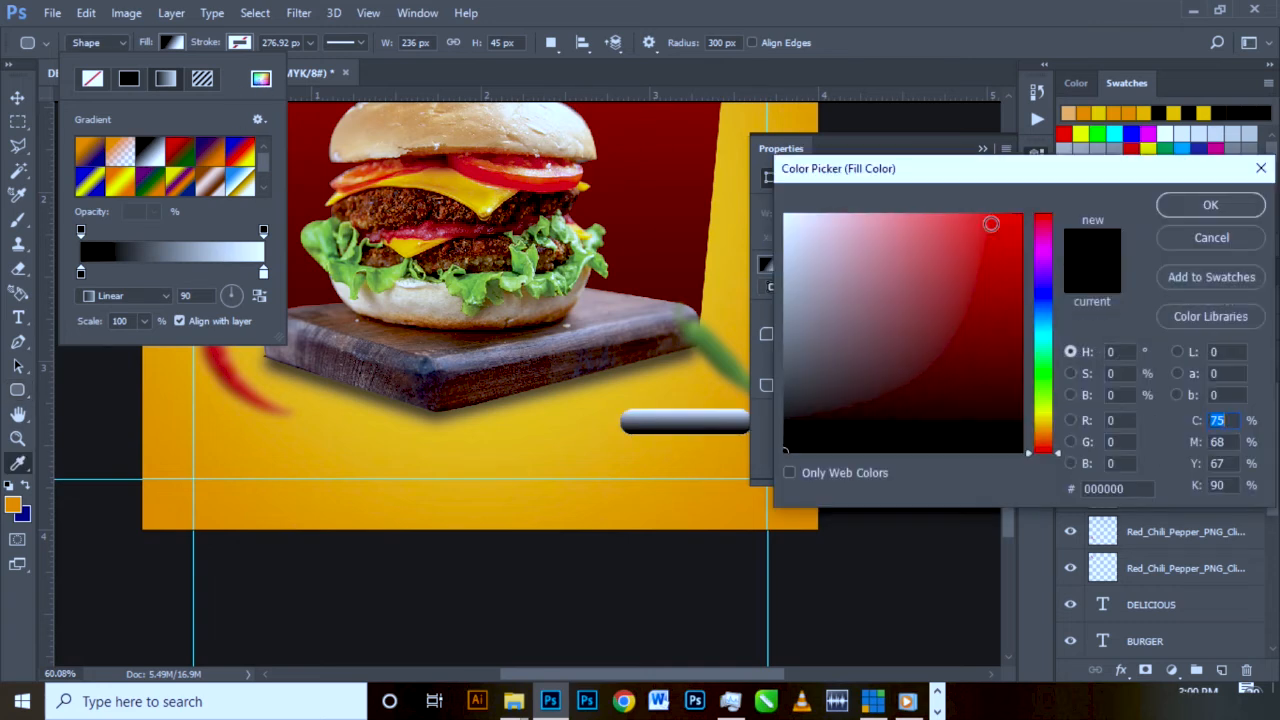
click(1008, 222)
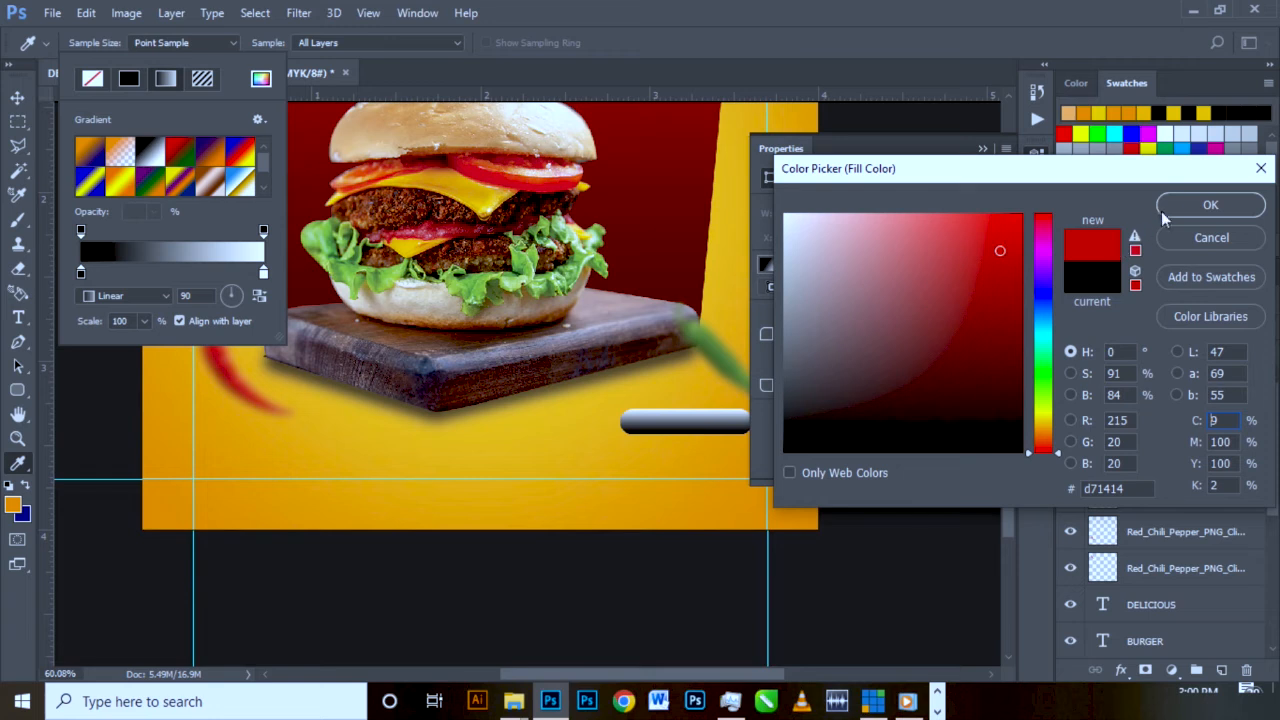
click(1178, 205)
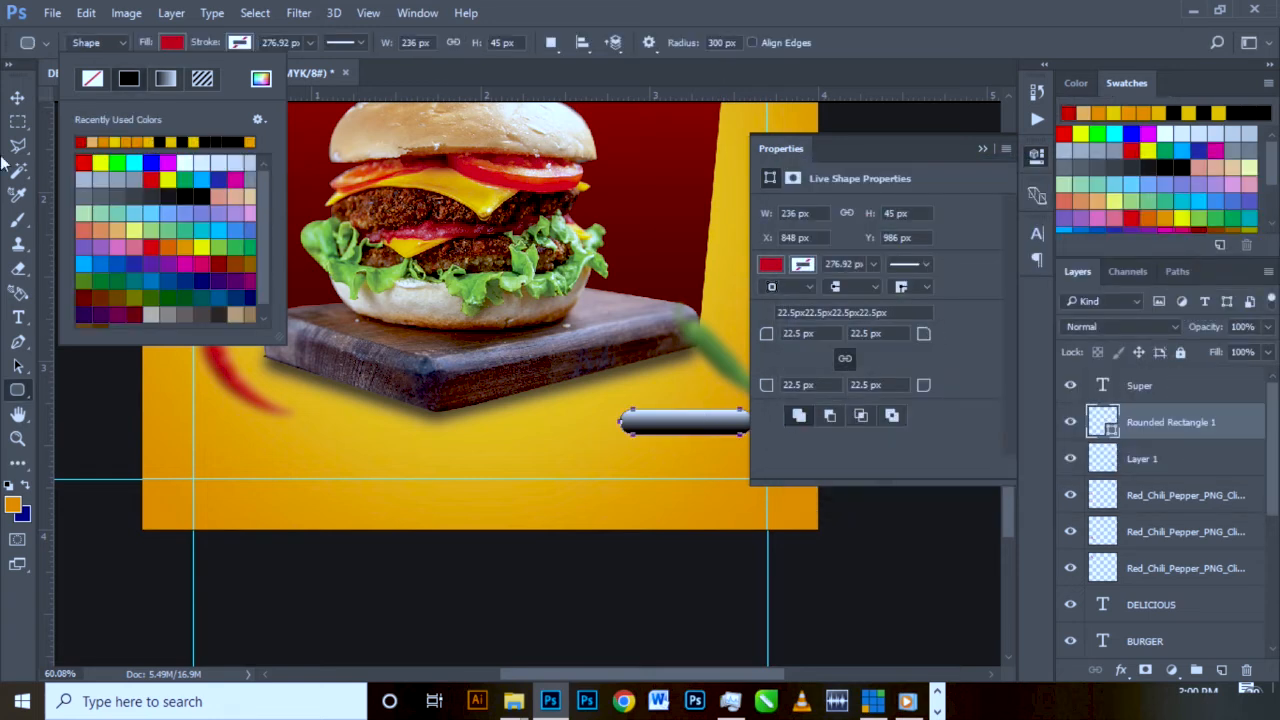
click(18, 97)
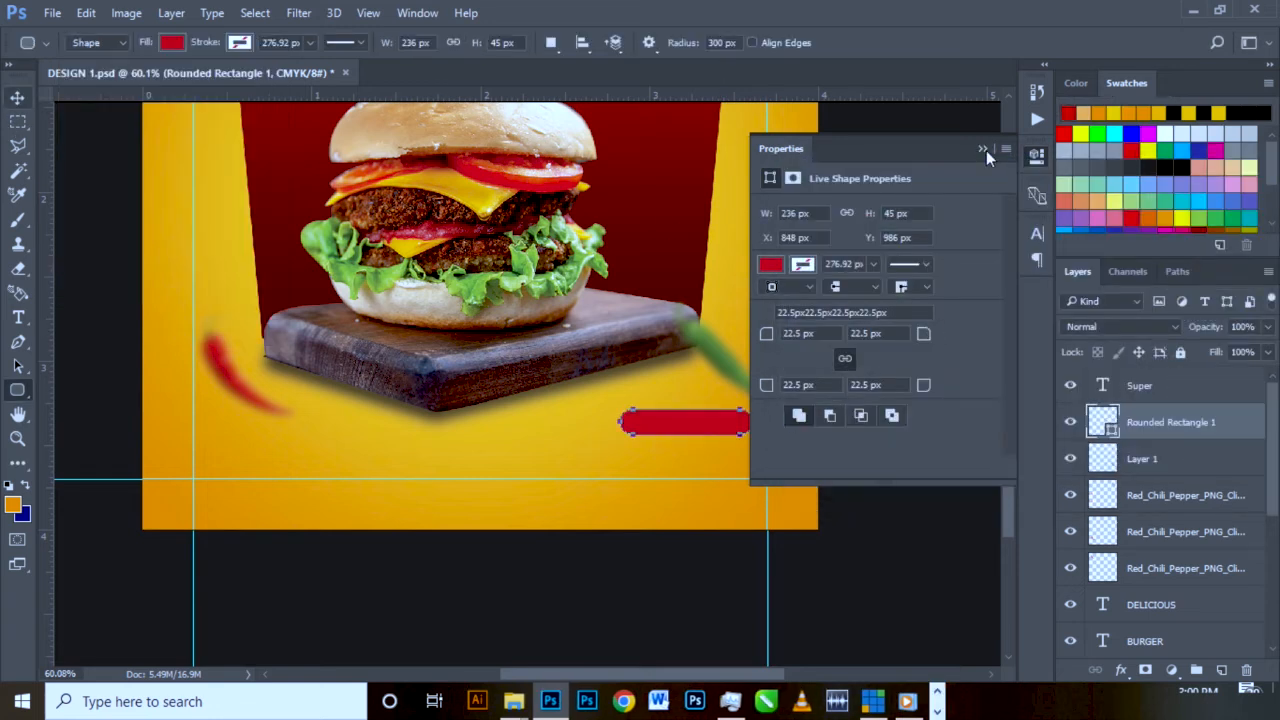
click(984, 149)
- Duplicate the yellow DELICIOUS text and place the copy just below the red rounded rectangle
key(ctrl+0)
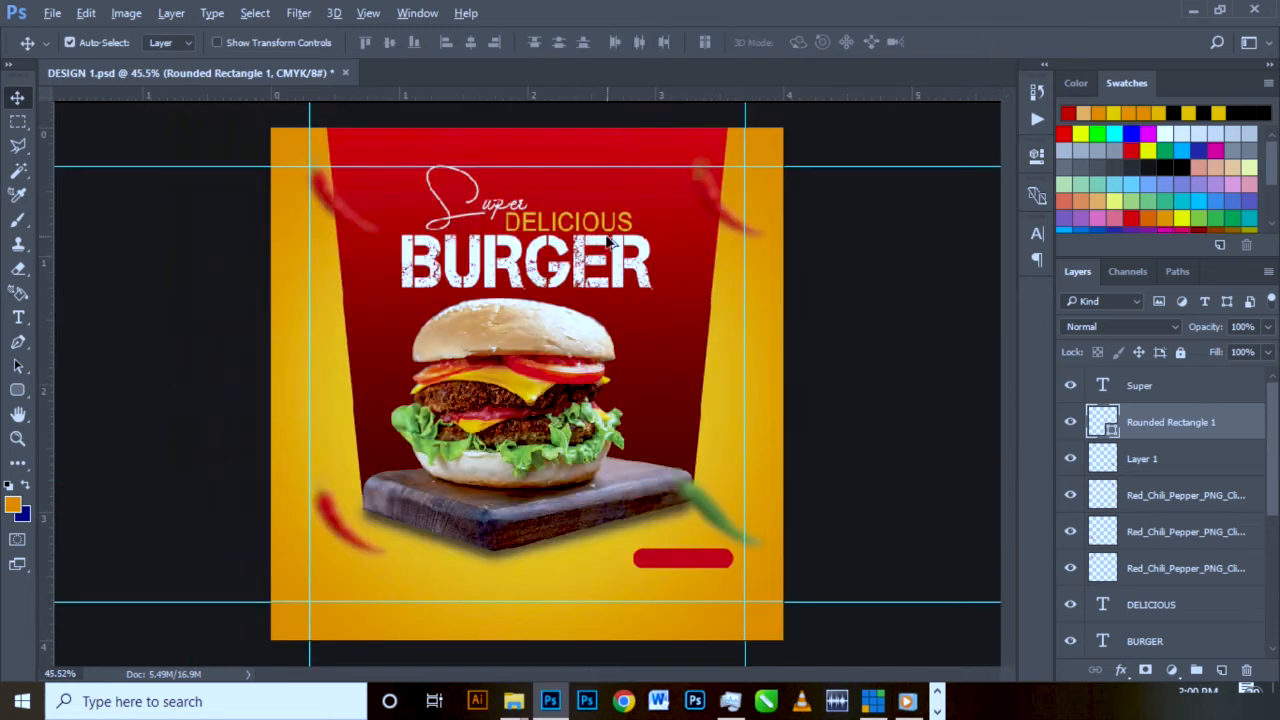
drag(594, 219, 684, 547)
drag(626, 589, 628, 590)
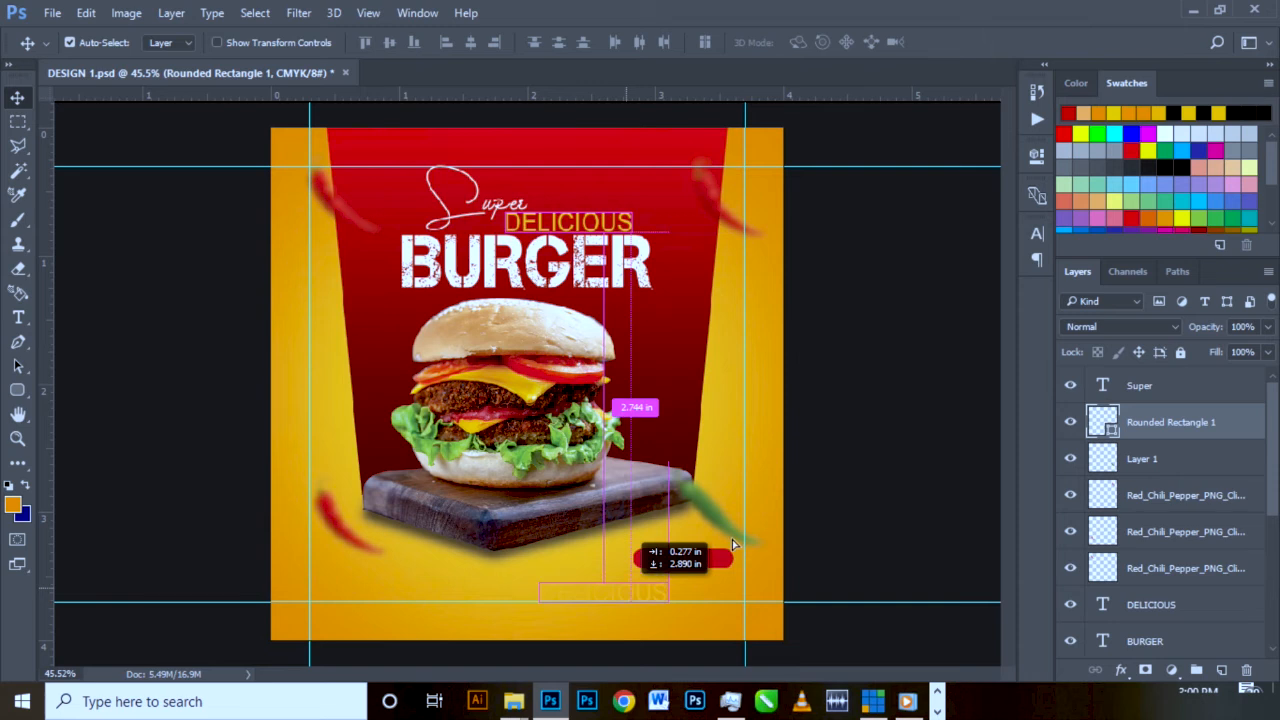
- Change the lower DELICIOUS copy's text color to near-white #fefcf8
click(1037, 234)
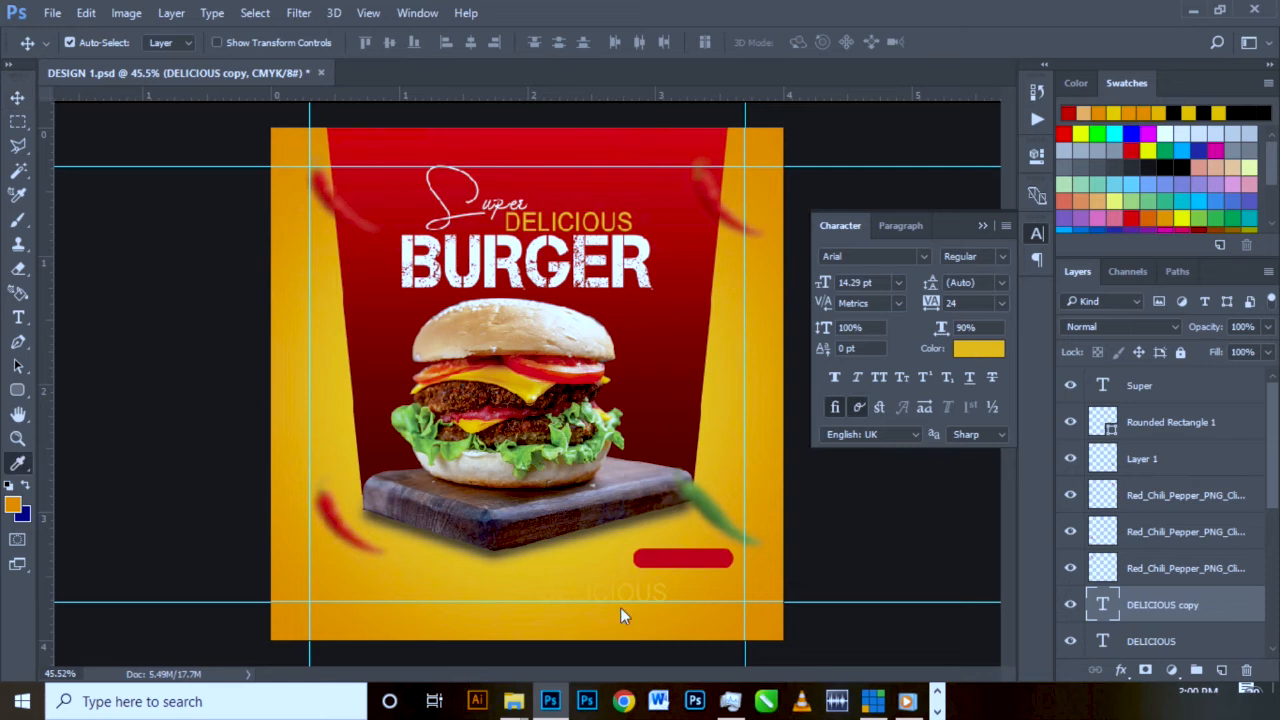
click(978, 348)
click(789, 214)
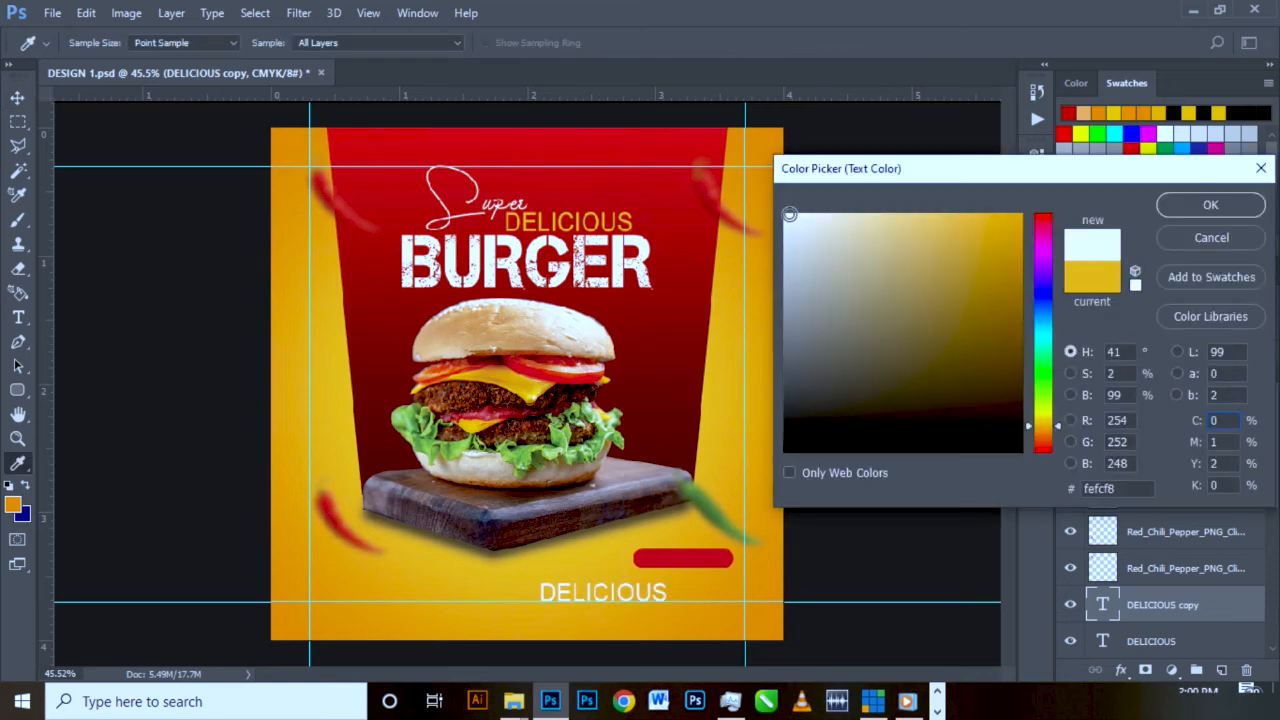
click(1174, 205)
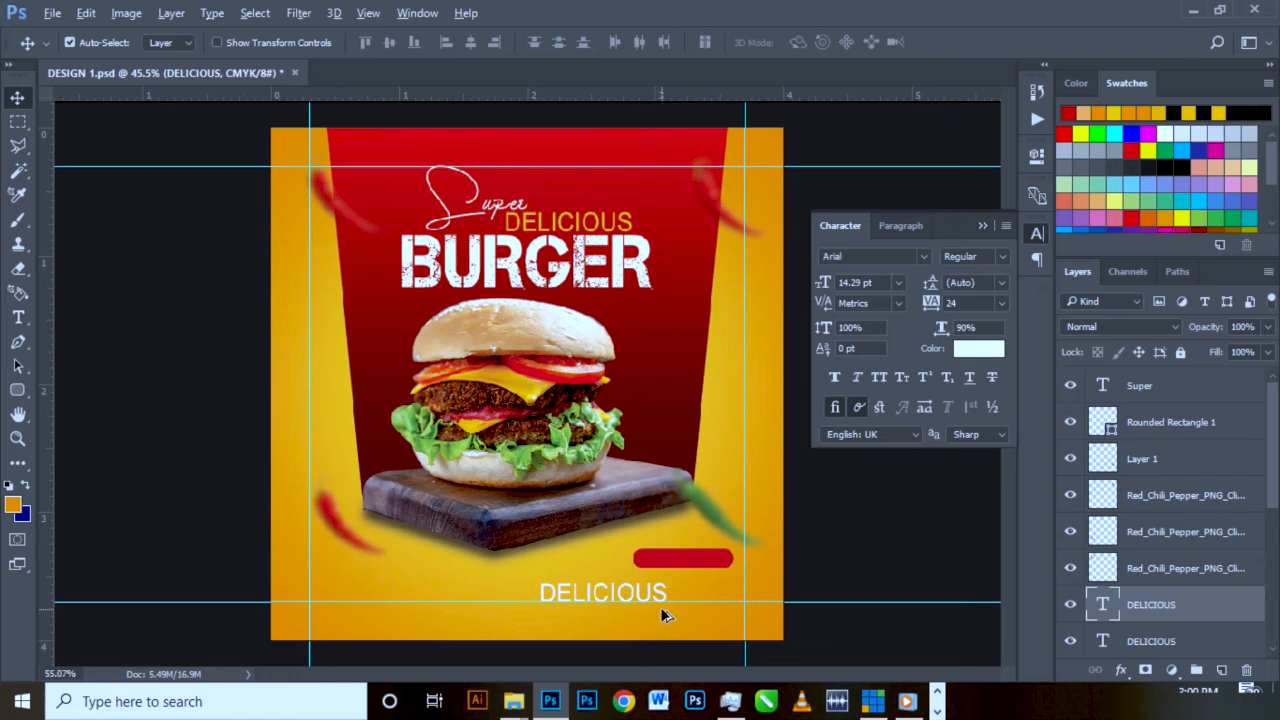
scroll(660, 607, up, 1)
click(984, 227)
- Bring the white DELICIOUS text layer above the Rounded Rectangle 1 layer and move the text up onto the red label
scroll(677, 654, up, 1)
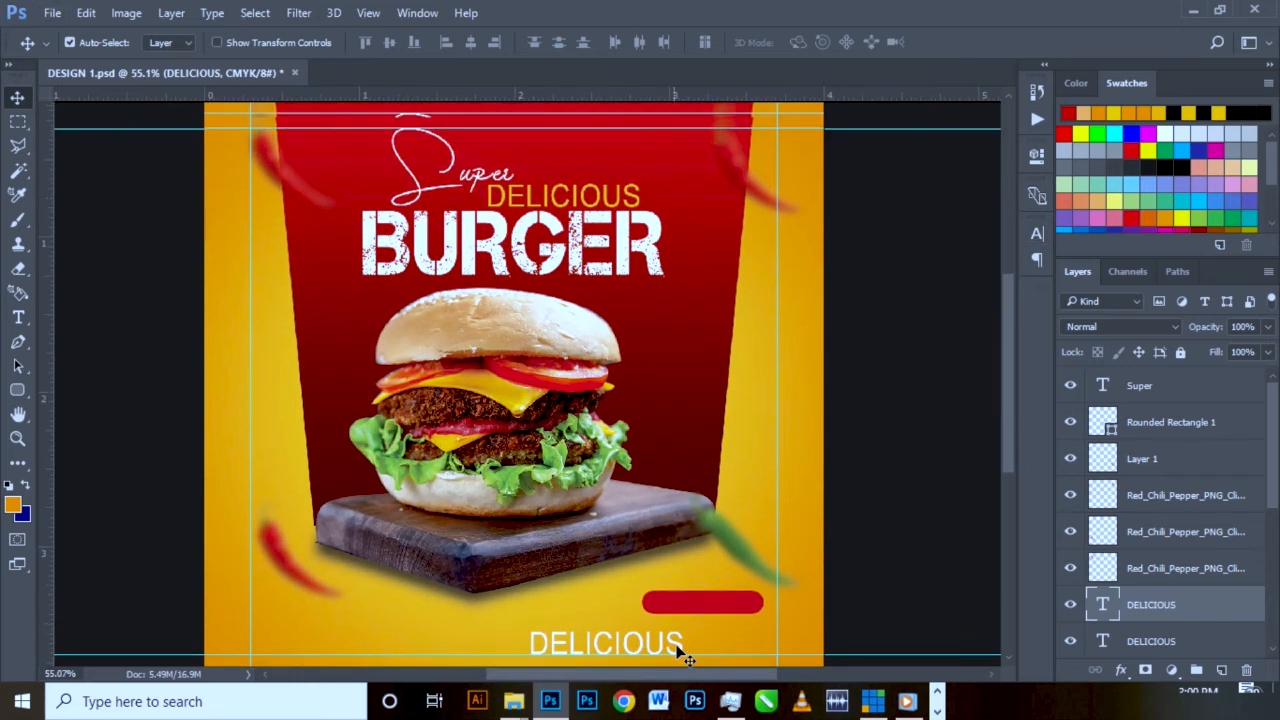
scroll(685, 614, down, 1)
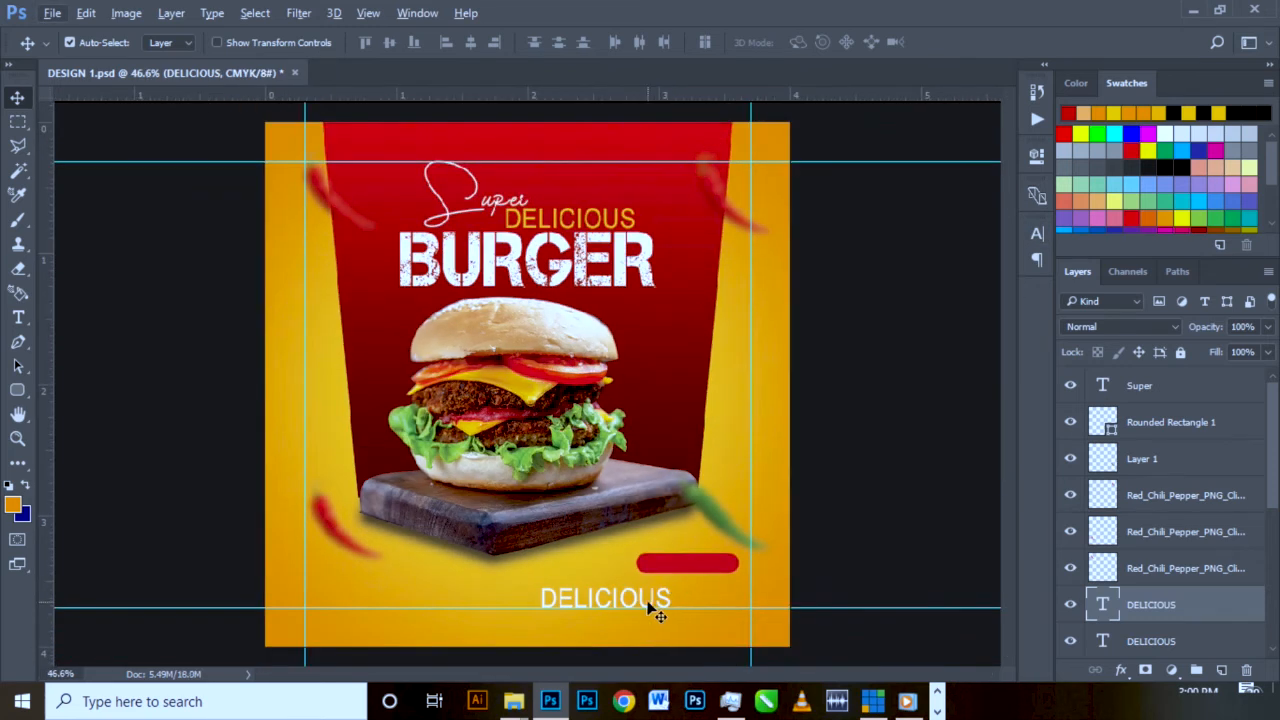
scroll(658, 618, up, 4)
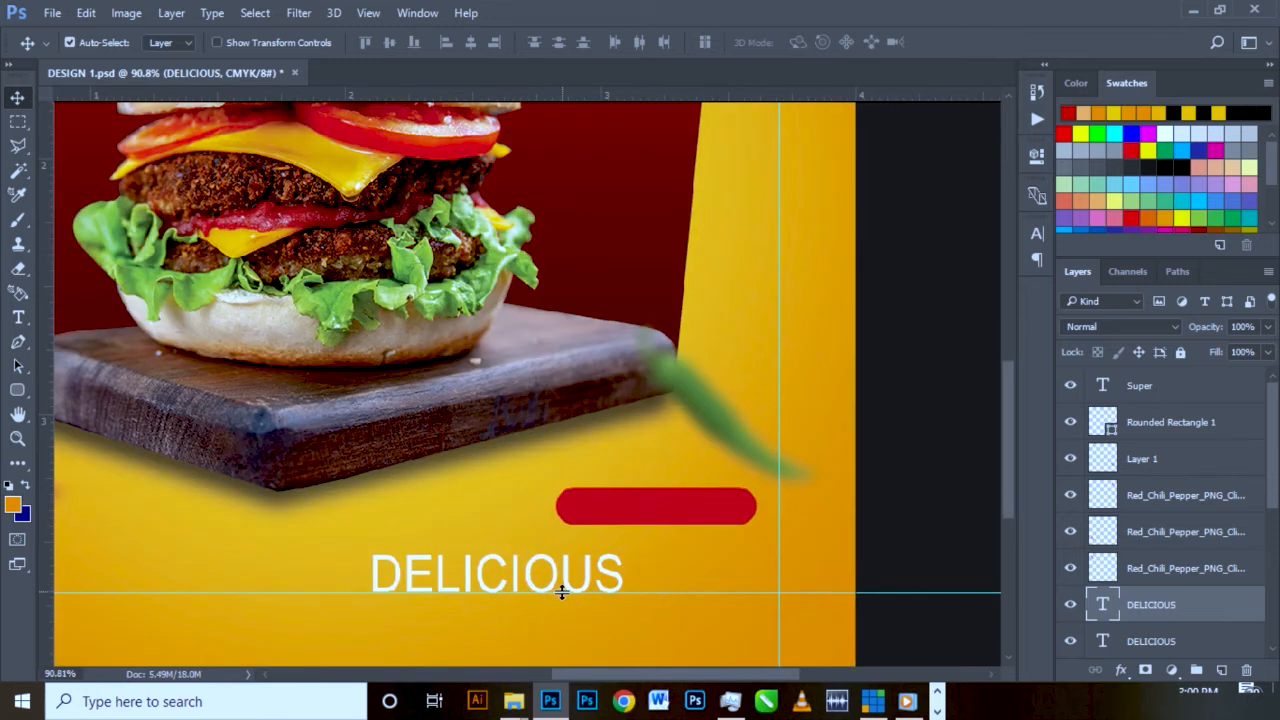
drag(571, 580, 676, 532)
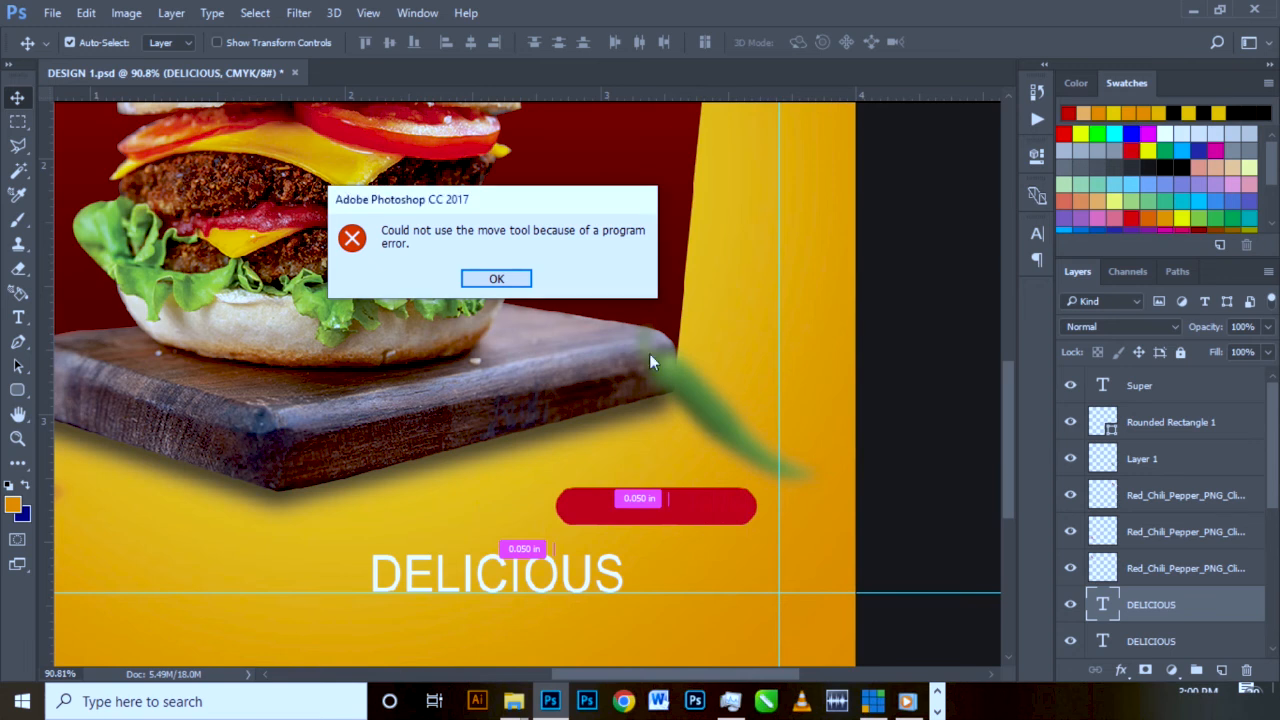
click(517, 281)
drag(1193, 600, 1169, 408)
drag(537, 597, 643, 529)
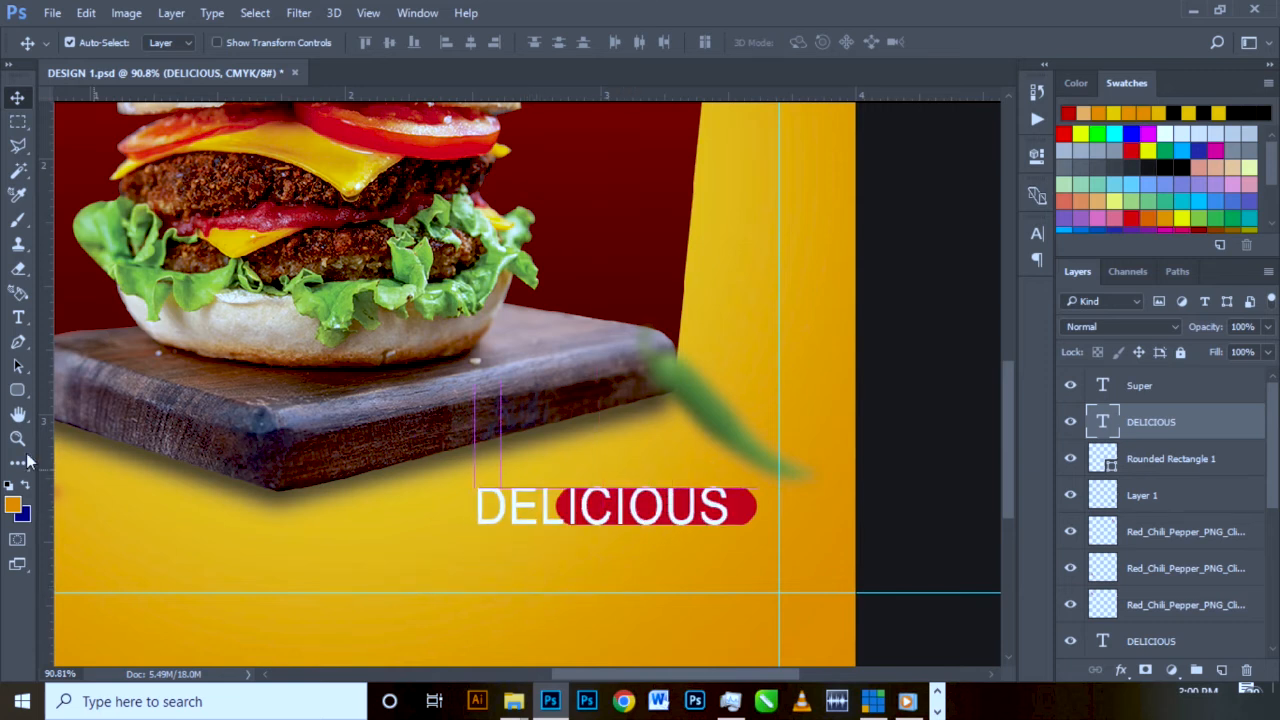
- Replace the white DELICIOUS text on the red label with "Order Now"
click(18, 317)
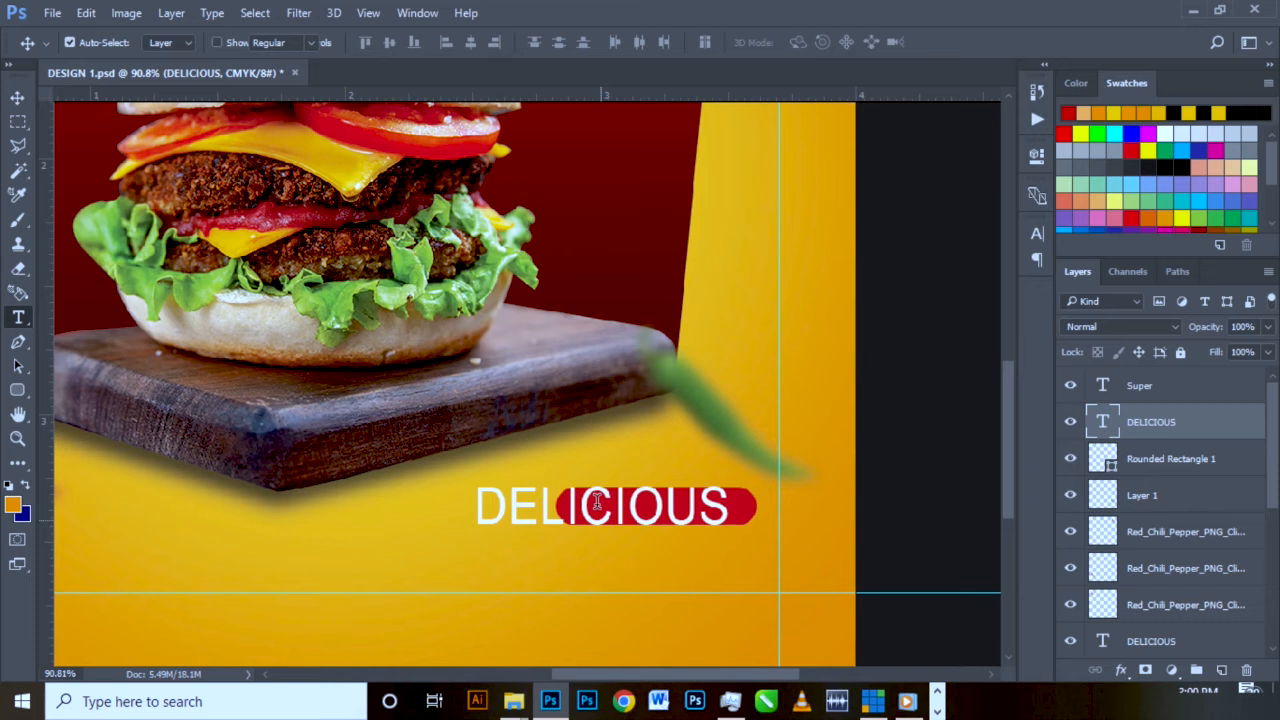
double_click(597, 502)
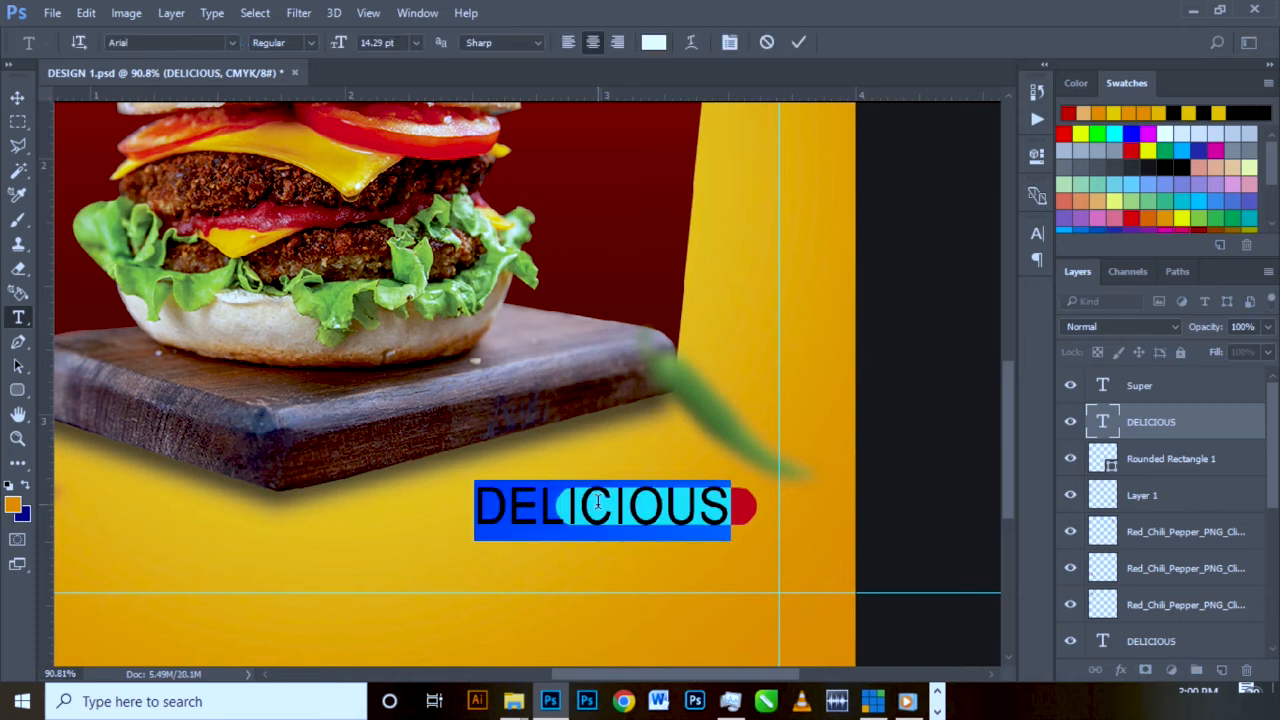
text(Or)
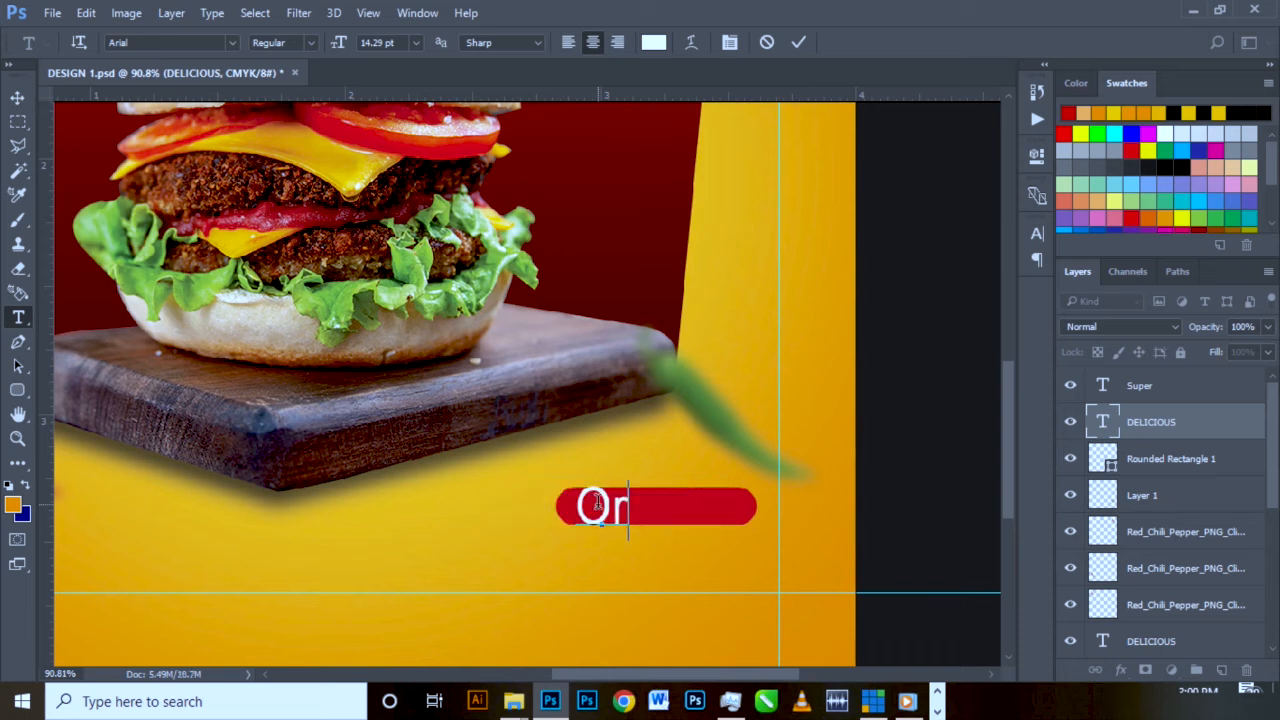
text(der N)
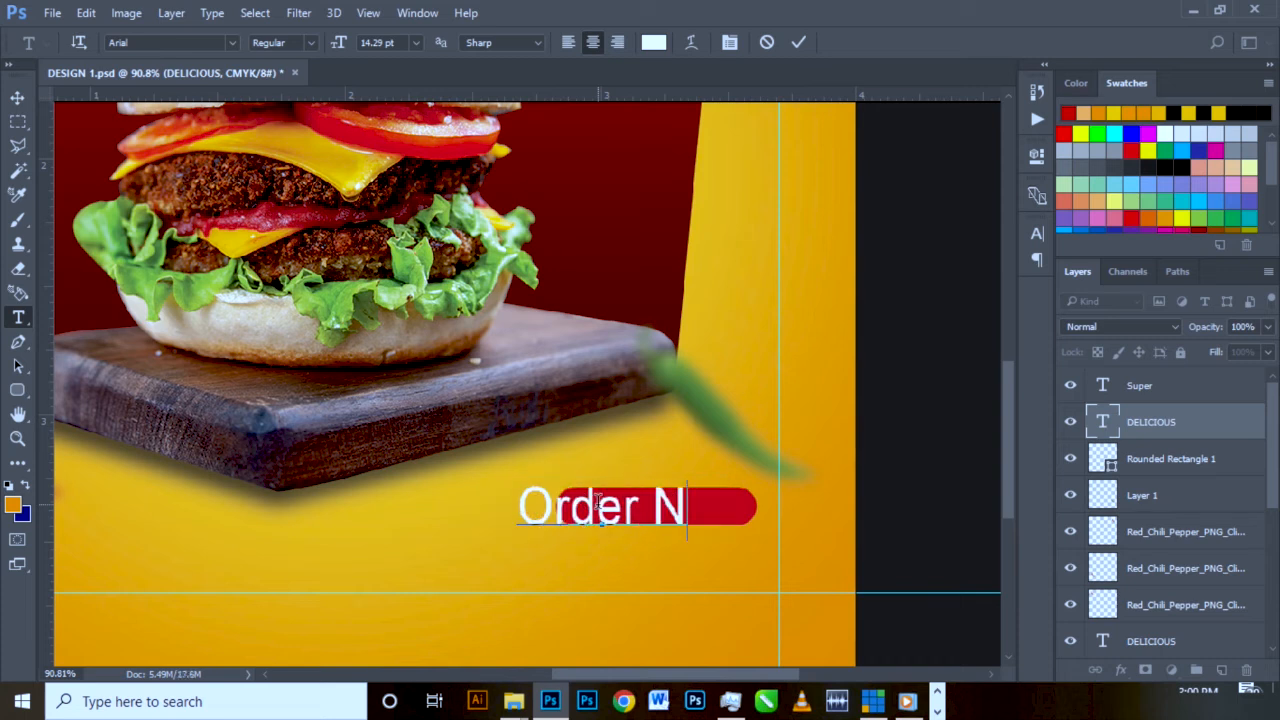
text(ow)
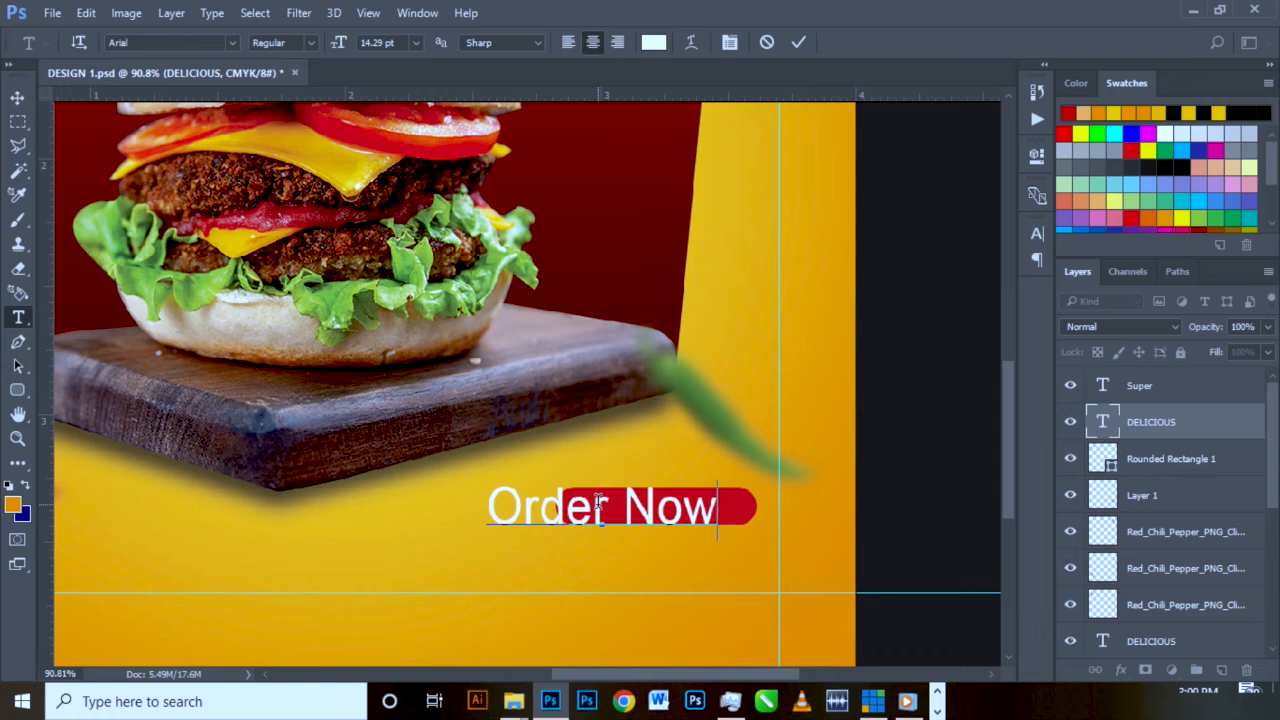
click(16, 96)
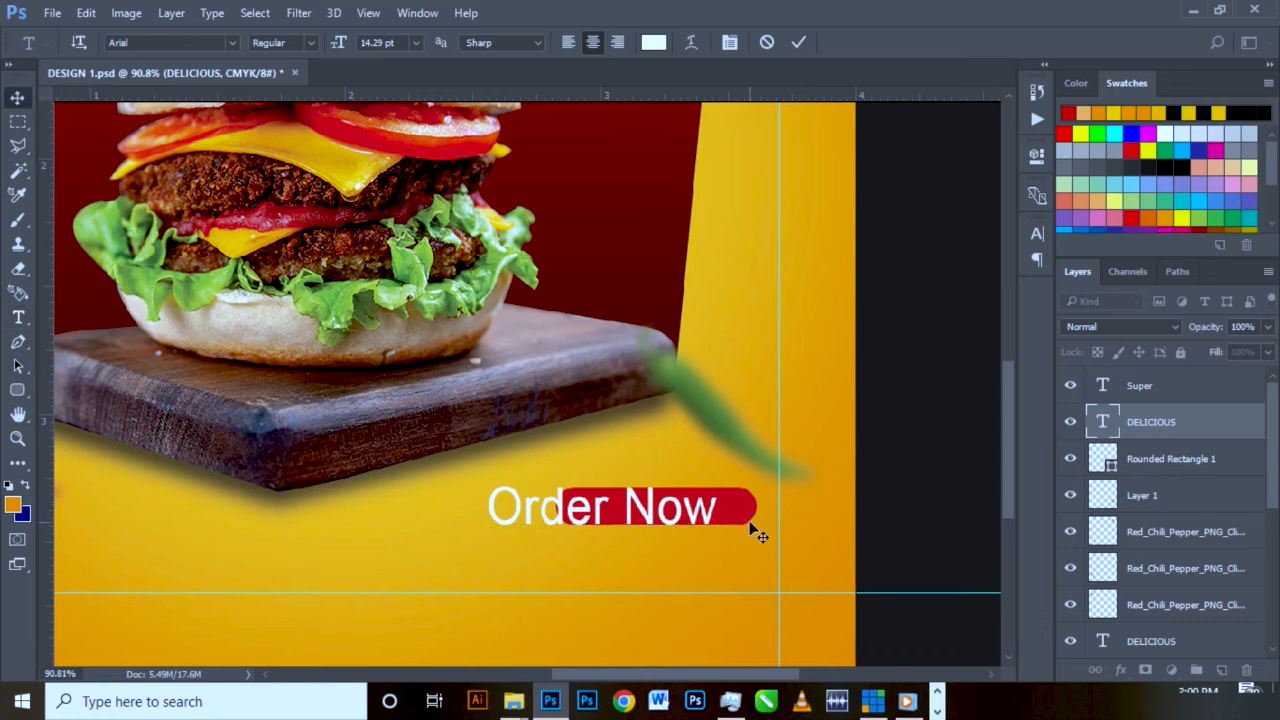
- Scale the "Order Now" text down to about 64% and place it inside the red label
key(ctrl+t)
drag(716, 481, 676, 484)
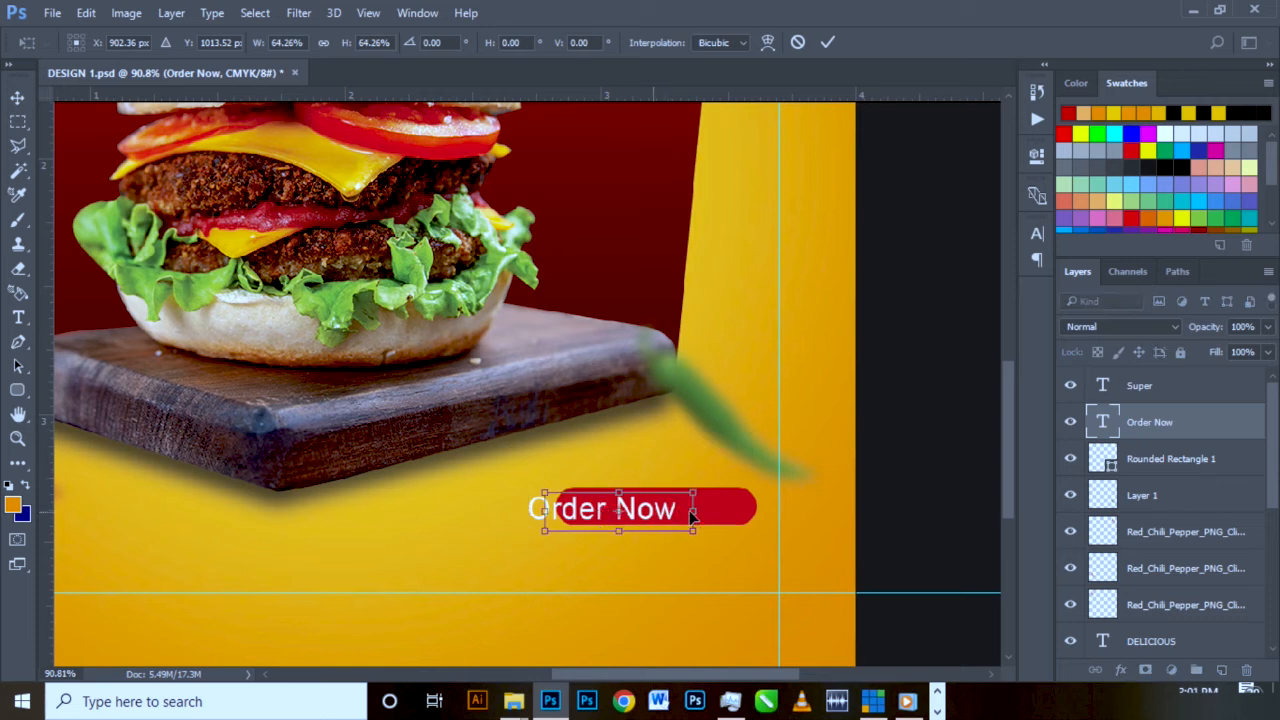
drag(700, 510, 719, 510)
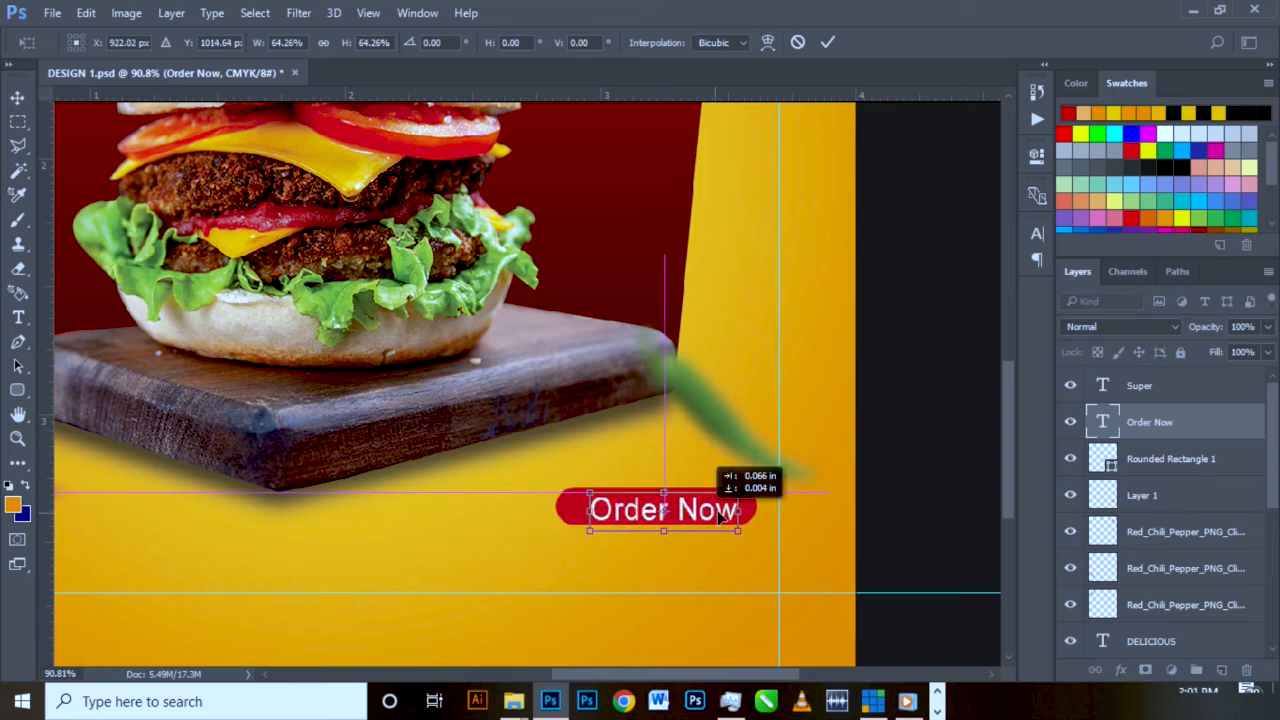
key(Return)
- Fine-tune the position of the "Order Now" text so it sits centered in the red label
scroll(714, 515, up, 2)
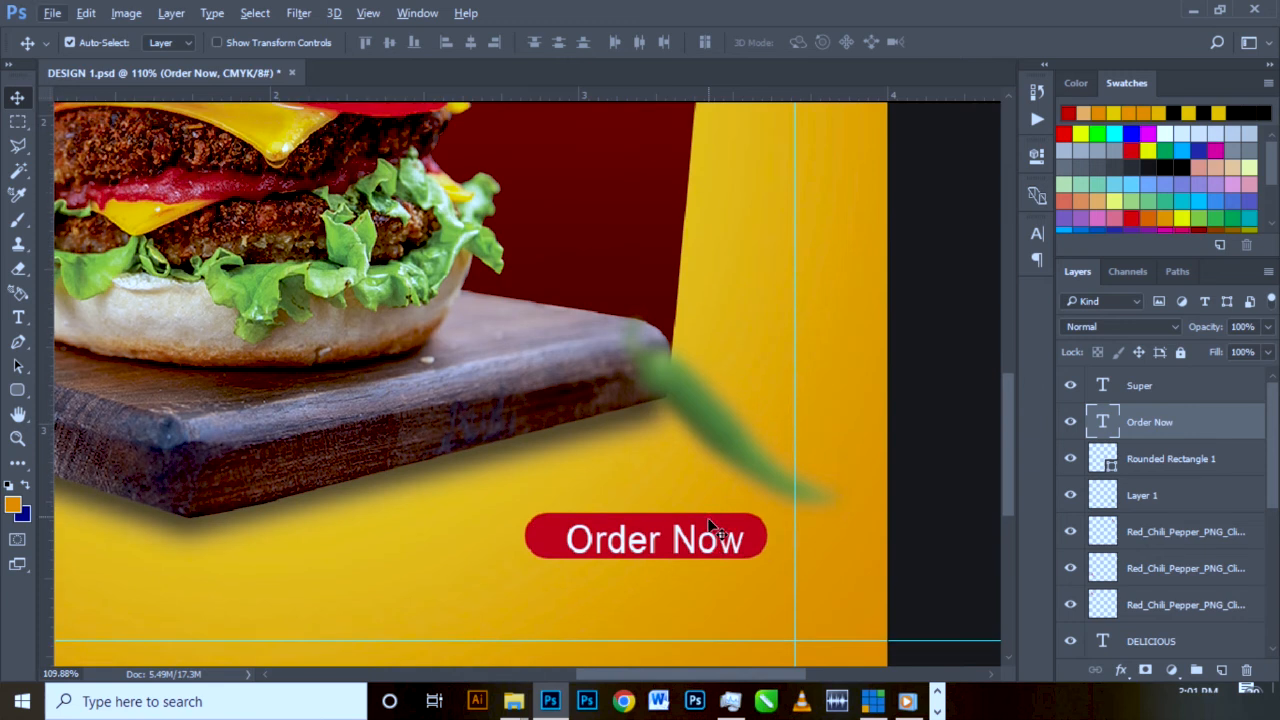
drag(720, 557, 702, 546)
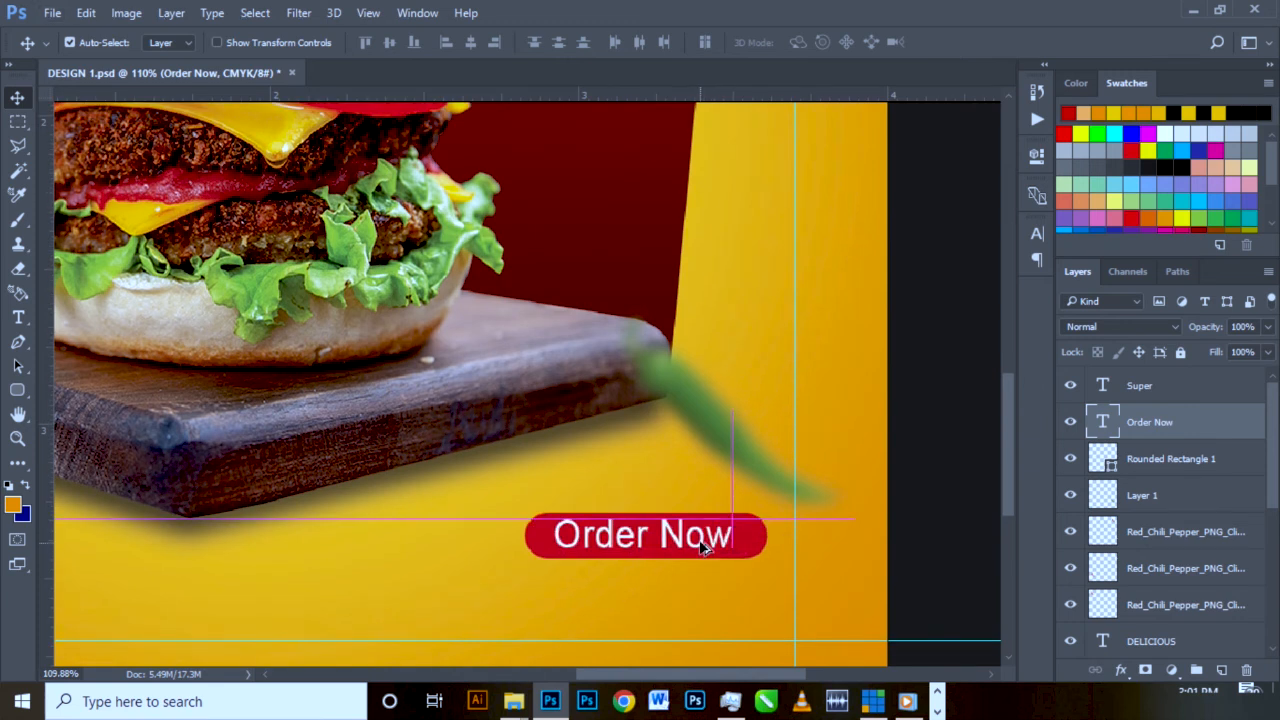
key(Down)
key(Down)
key(Escape)
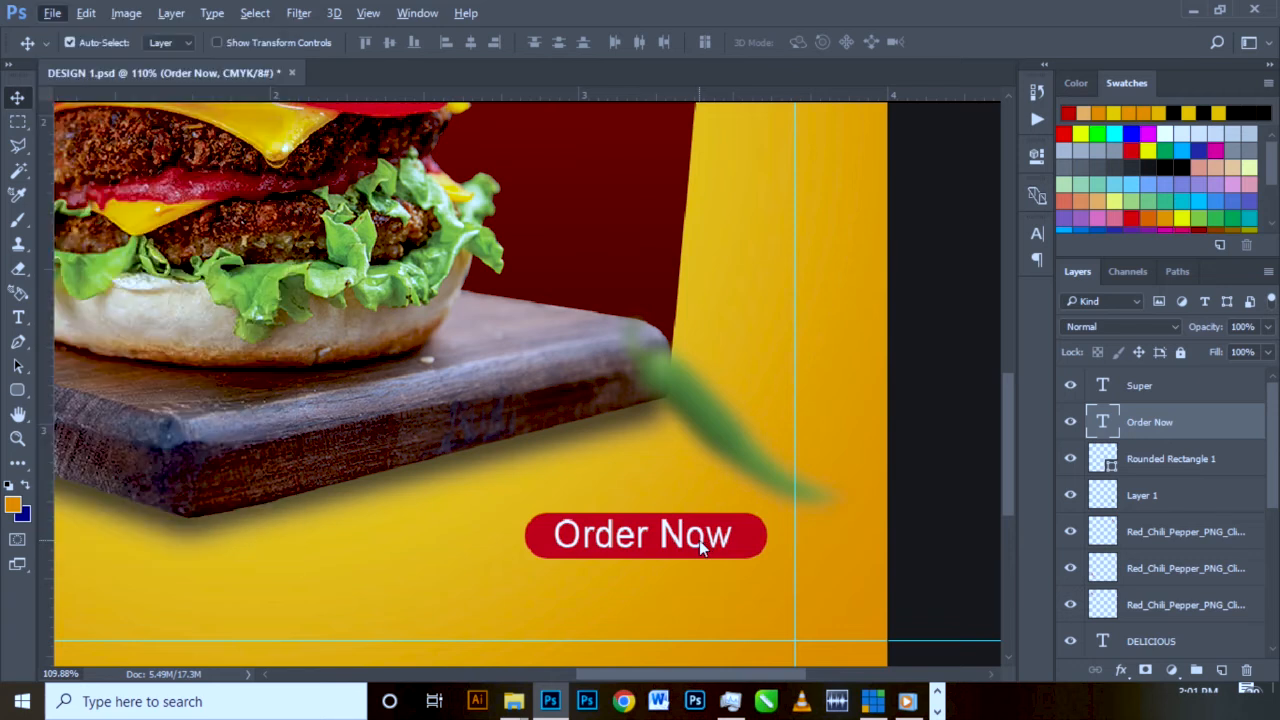
key(Escape)
key(Down)
key(Down)
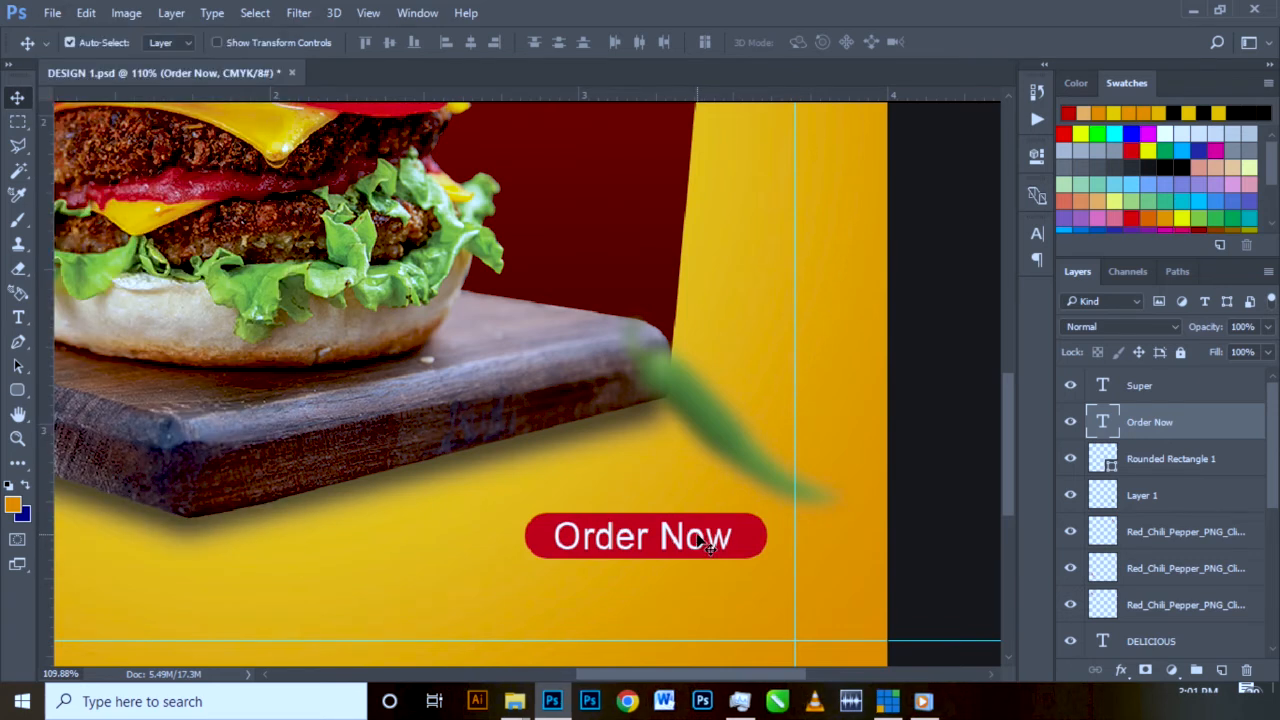
- Duplicate the "Order Now" text directly below the red label and enlarge the copy to about 13 pt
key(ctrl)
drag(702, 540, 700, 592)
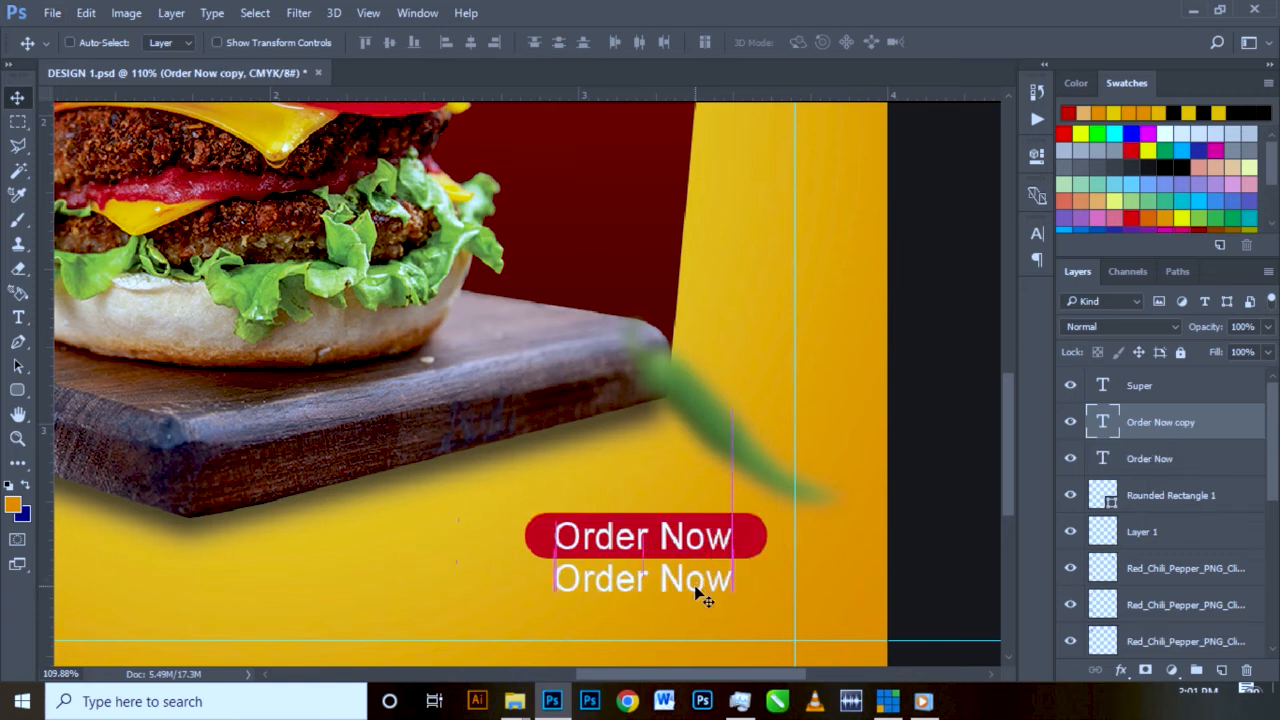
key(ctrl+t)
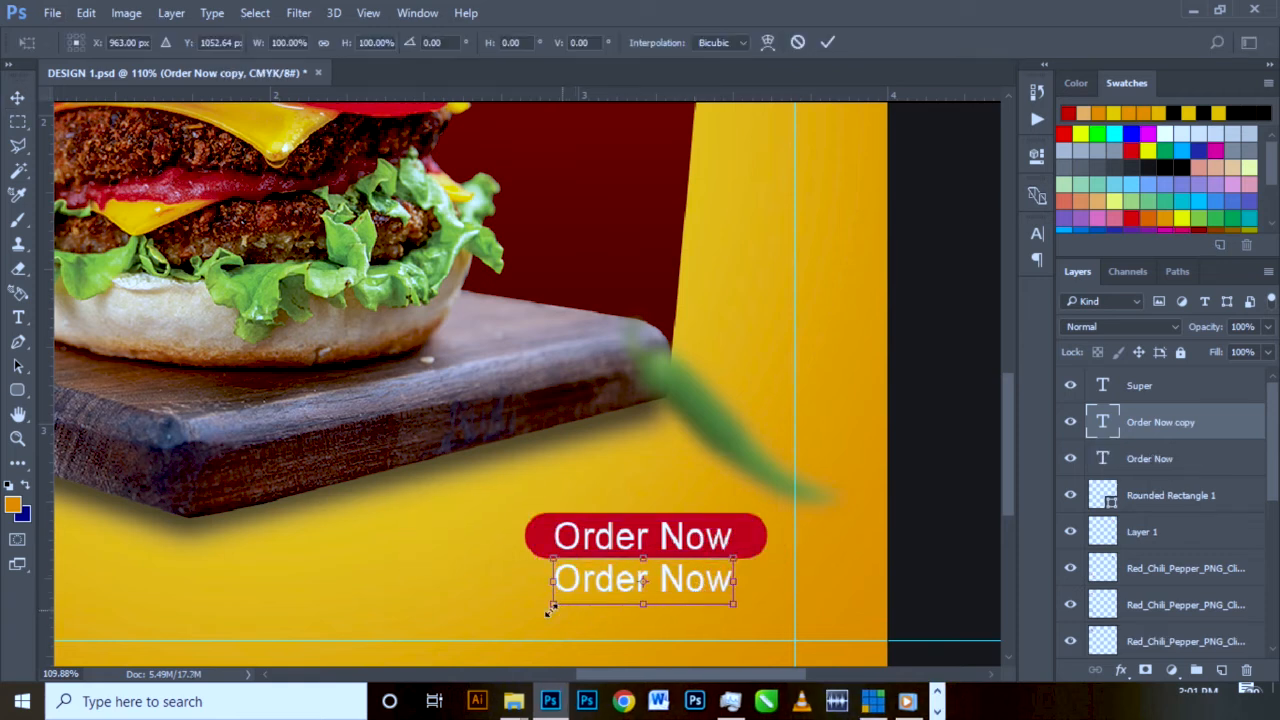
drag(531, 625, 458, 645)
key(Return)
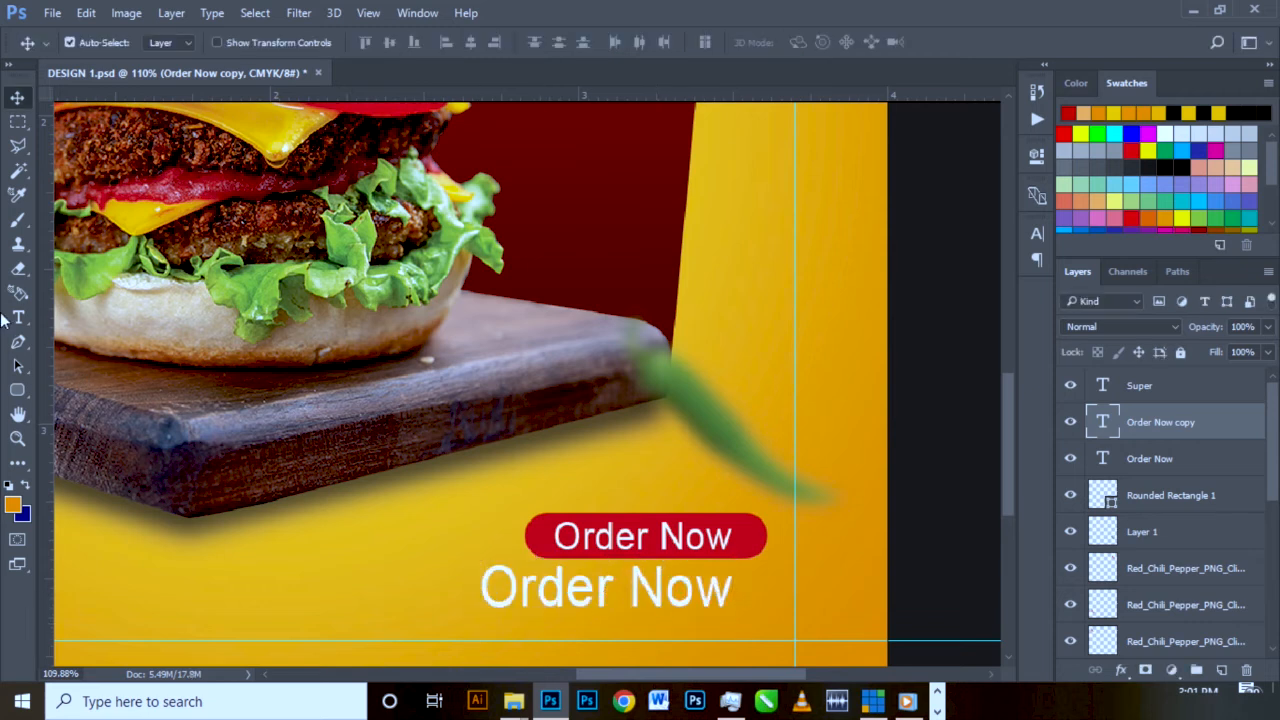
- Replace the text of the enlarged "Order Now" copy with the order phone number
click(18, 317)
click(660, 588)
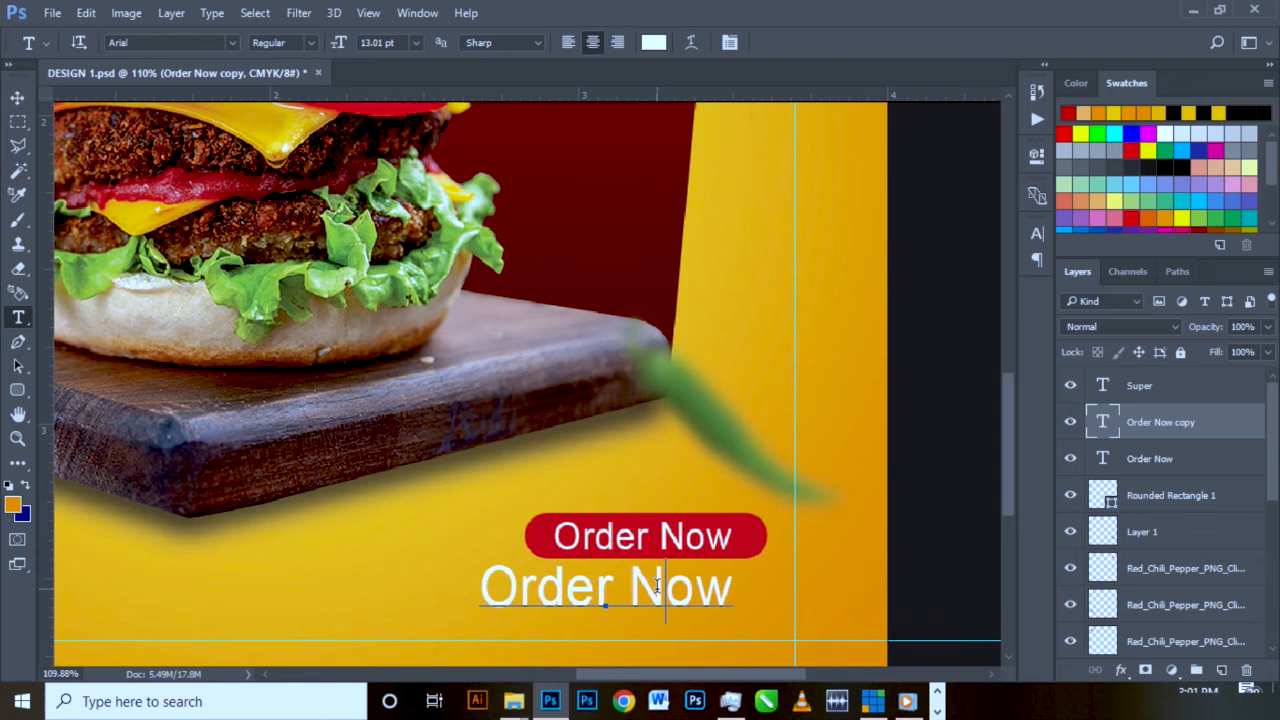
triple_click(657, 586)
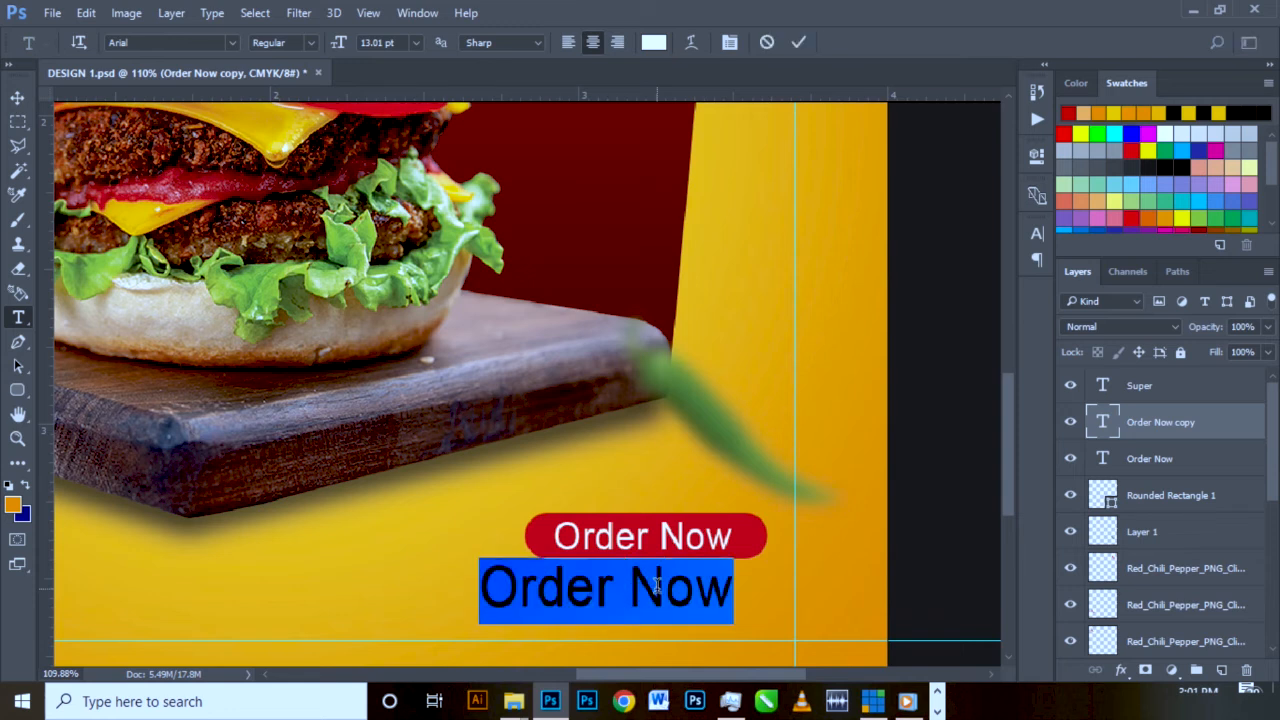
text(55)
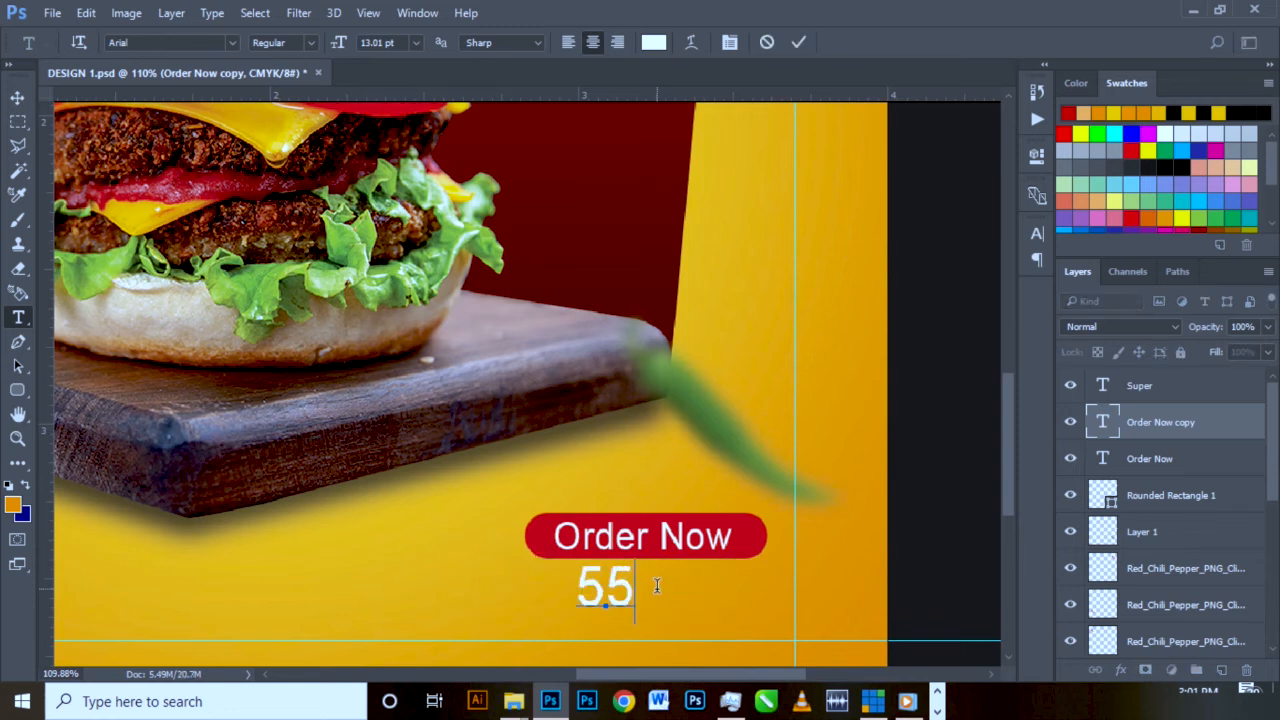
text(5-)
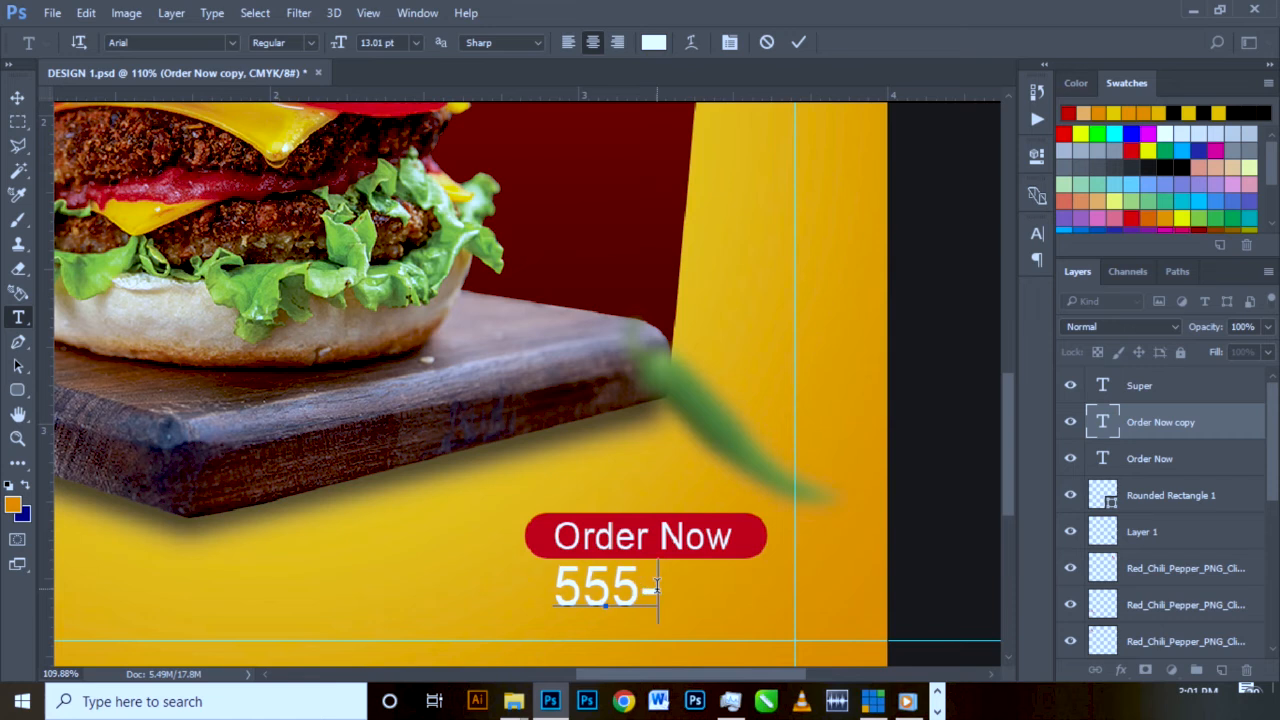
text(555-555)
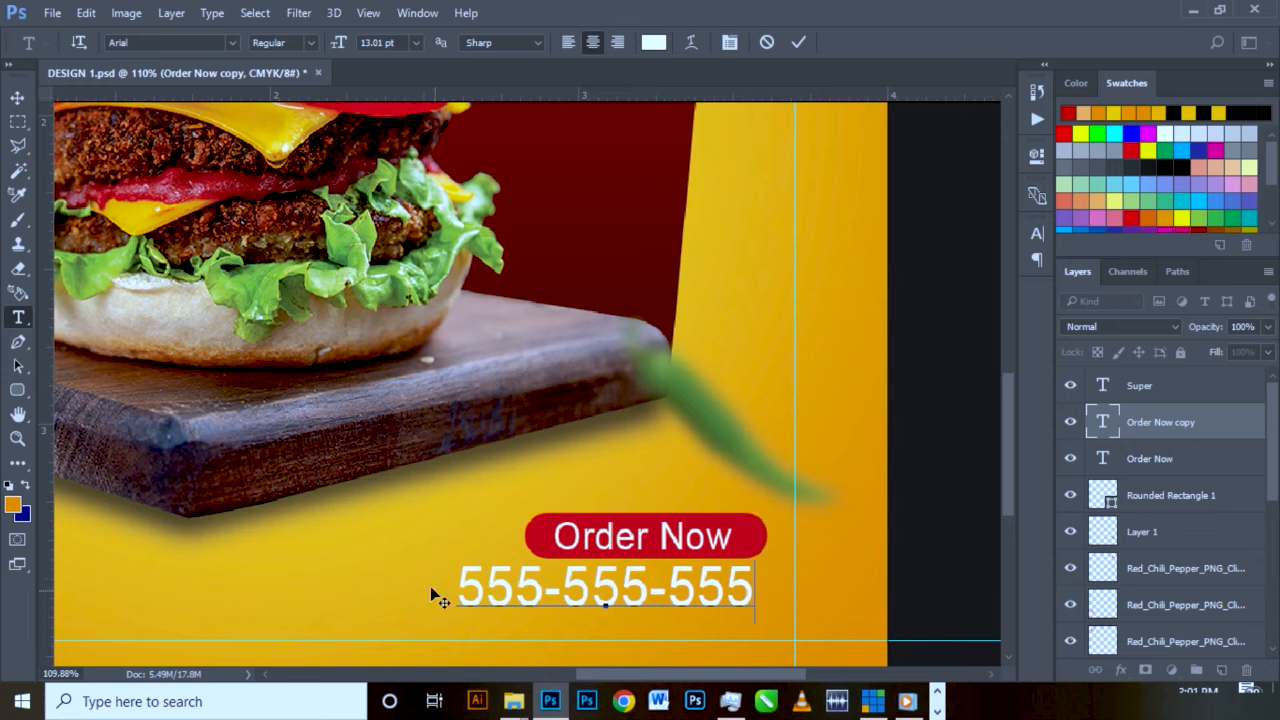
click(17, 97)
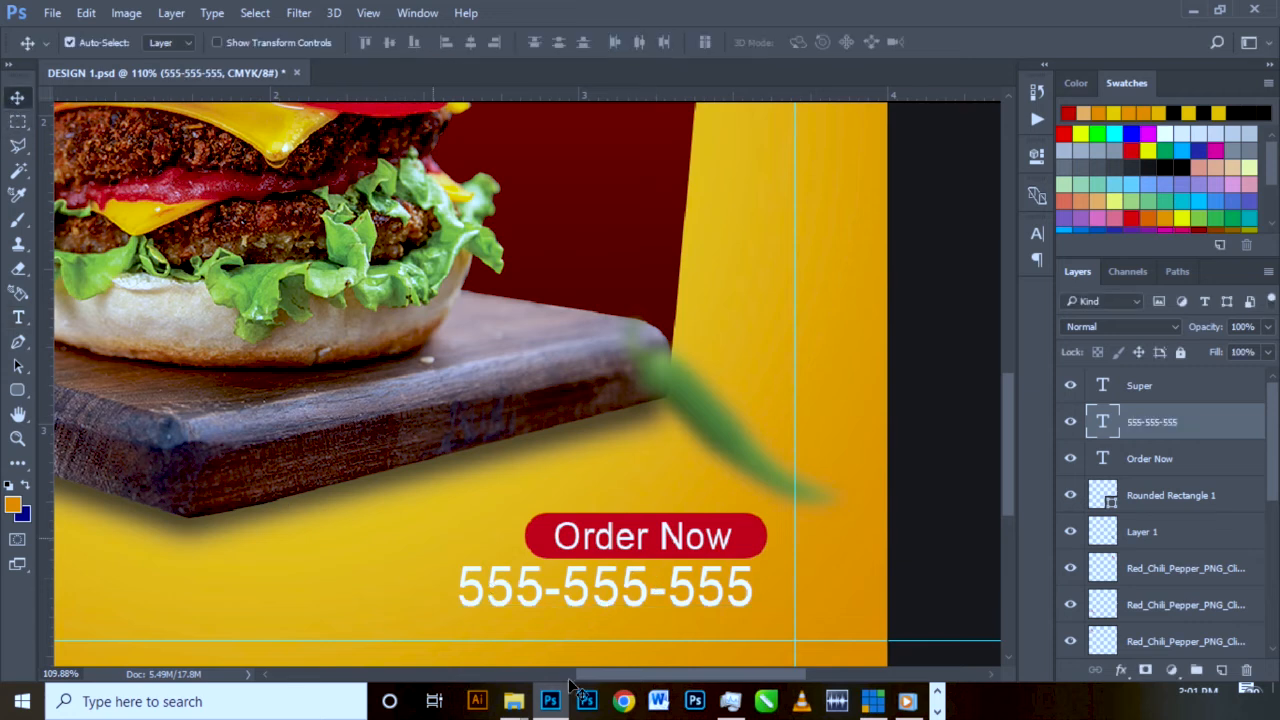
- Align the phone number's right edge with the right margin guide, above the lower guide, and scale it to about 115%
drag(620, 592, 660, 612)
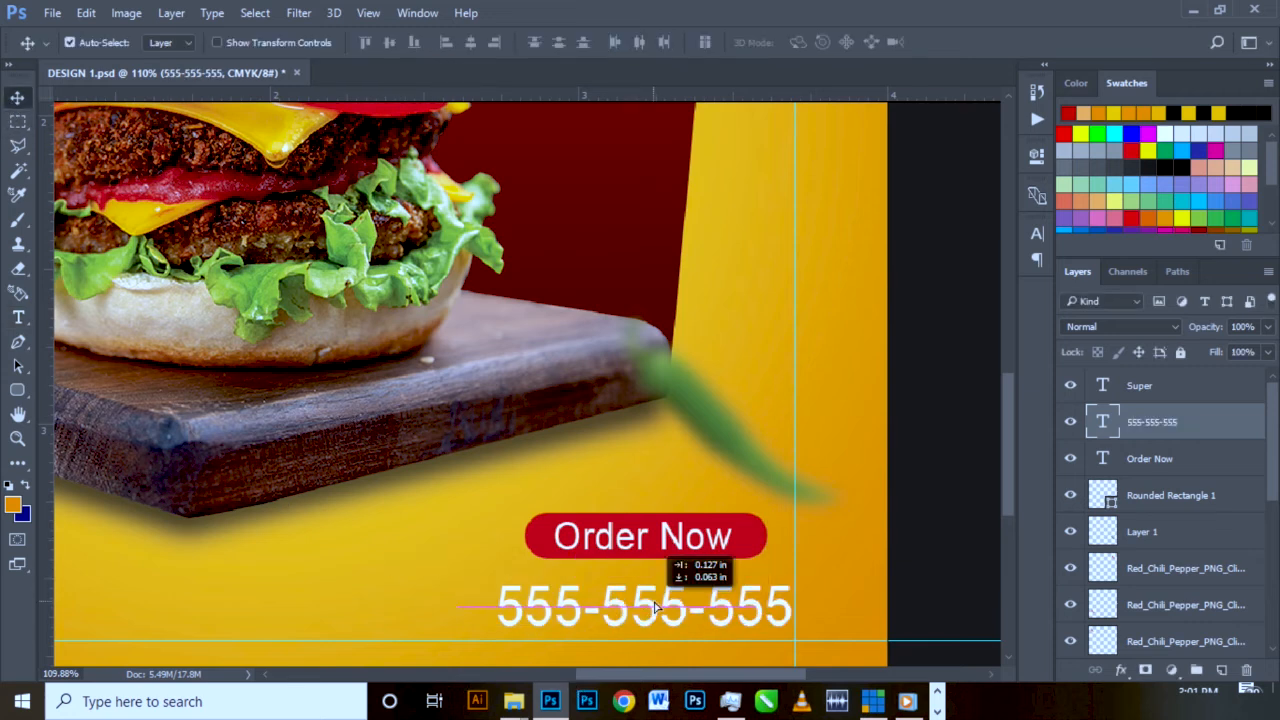
key(ctrl+t)
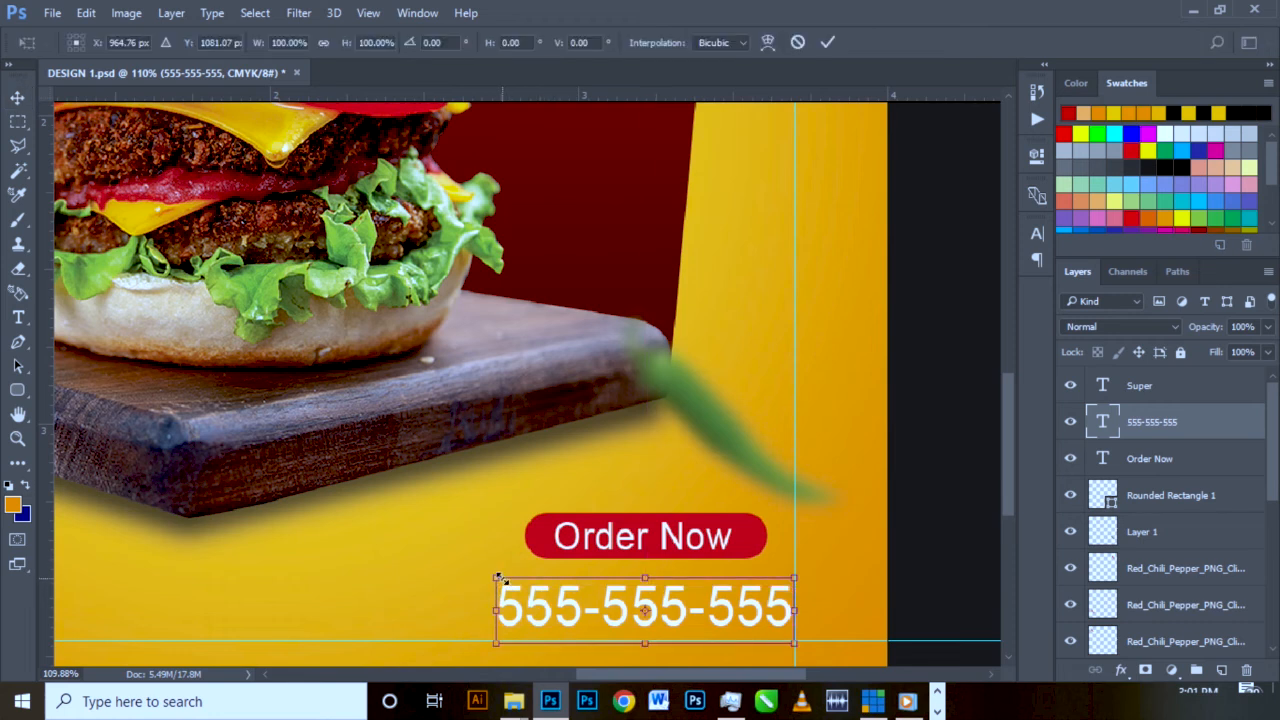
drag(492, 574, 450, 565)
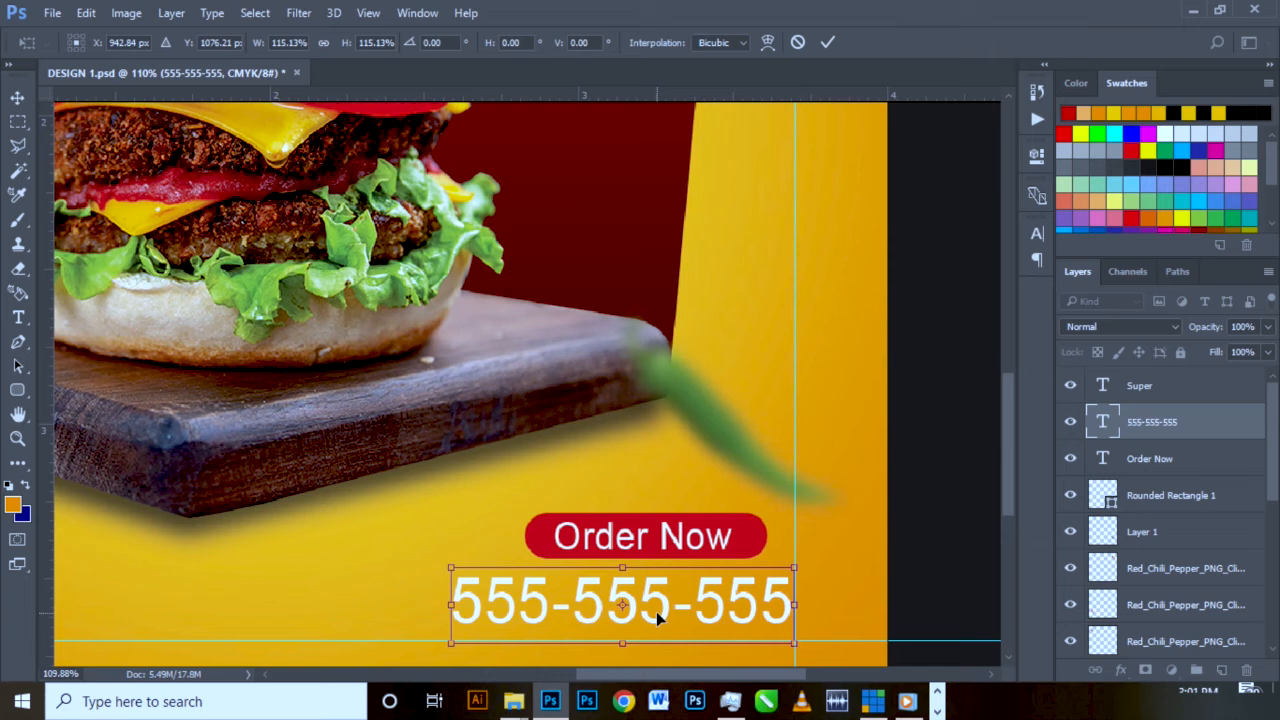
double_click(656, 611)
drag(658, 598, 728, 560)
scroll(728, 560, down, 3)
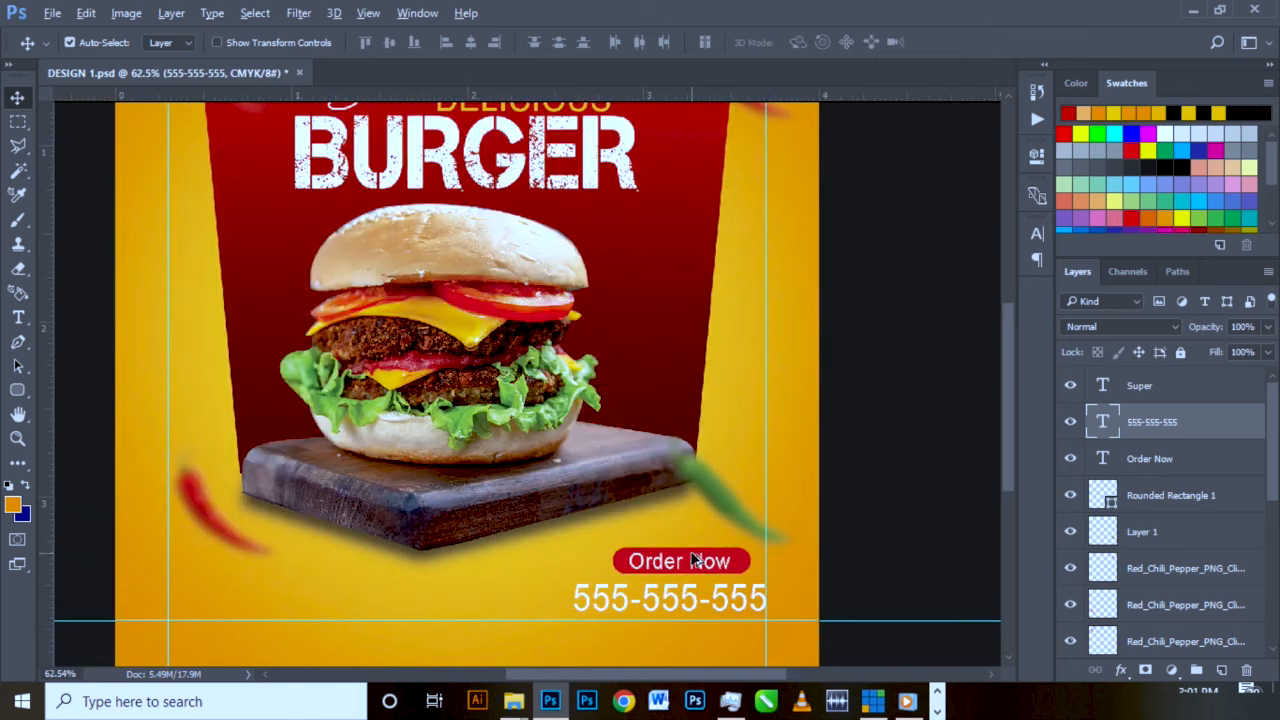
- Switch to File Explorer and browse the ICON folder in AMIABLE STUFF to locate the phone handset icon 2934394
scroll(666, 590, down, 1)
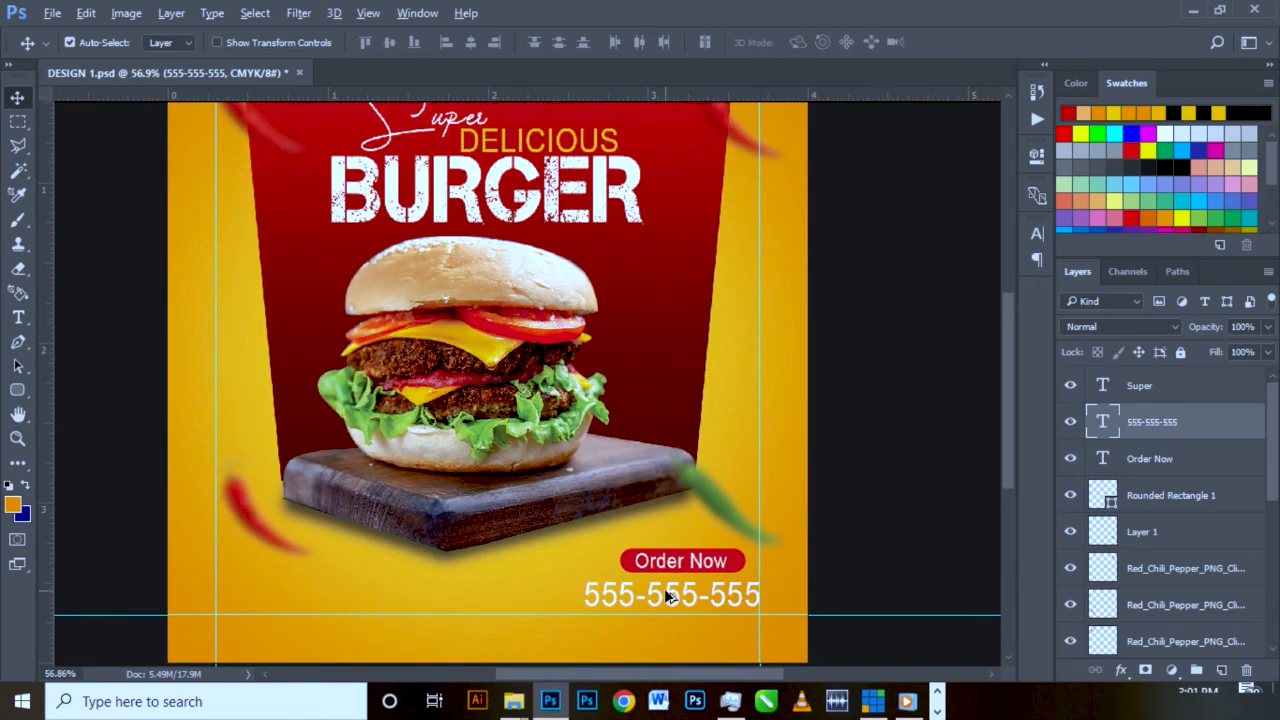
click(512, 703)
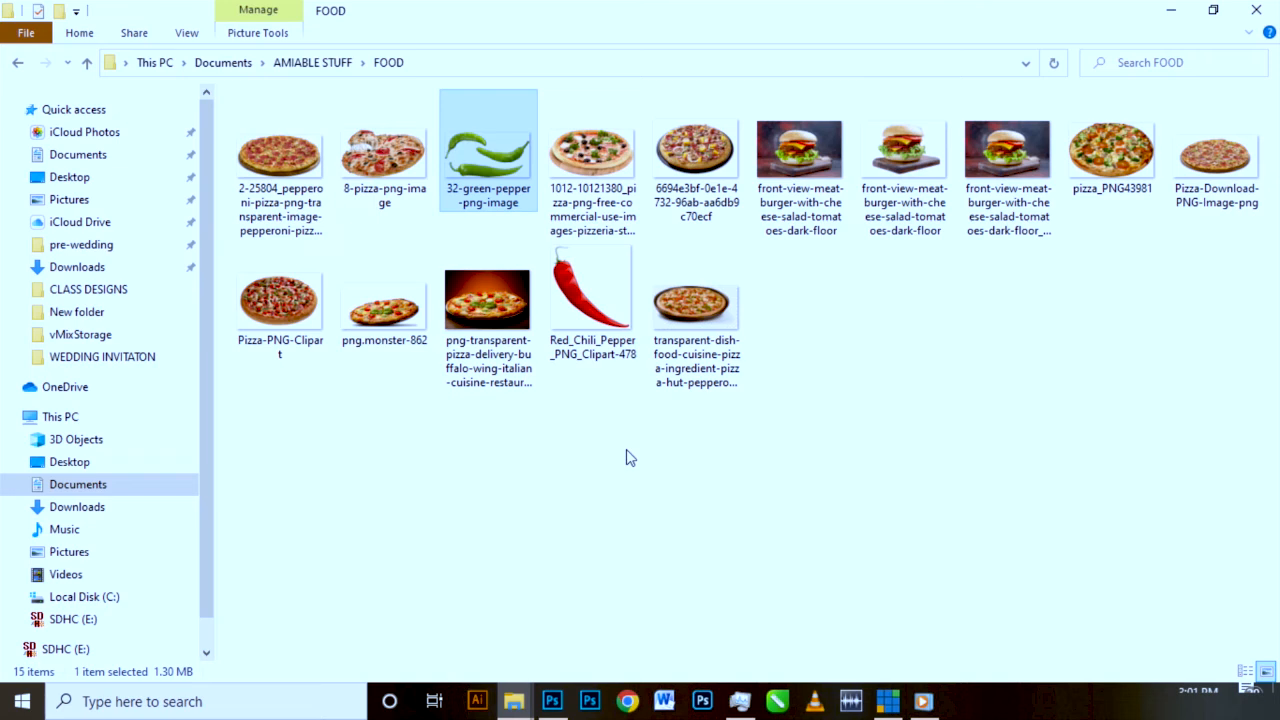
key(alt+Up)
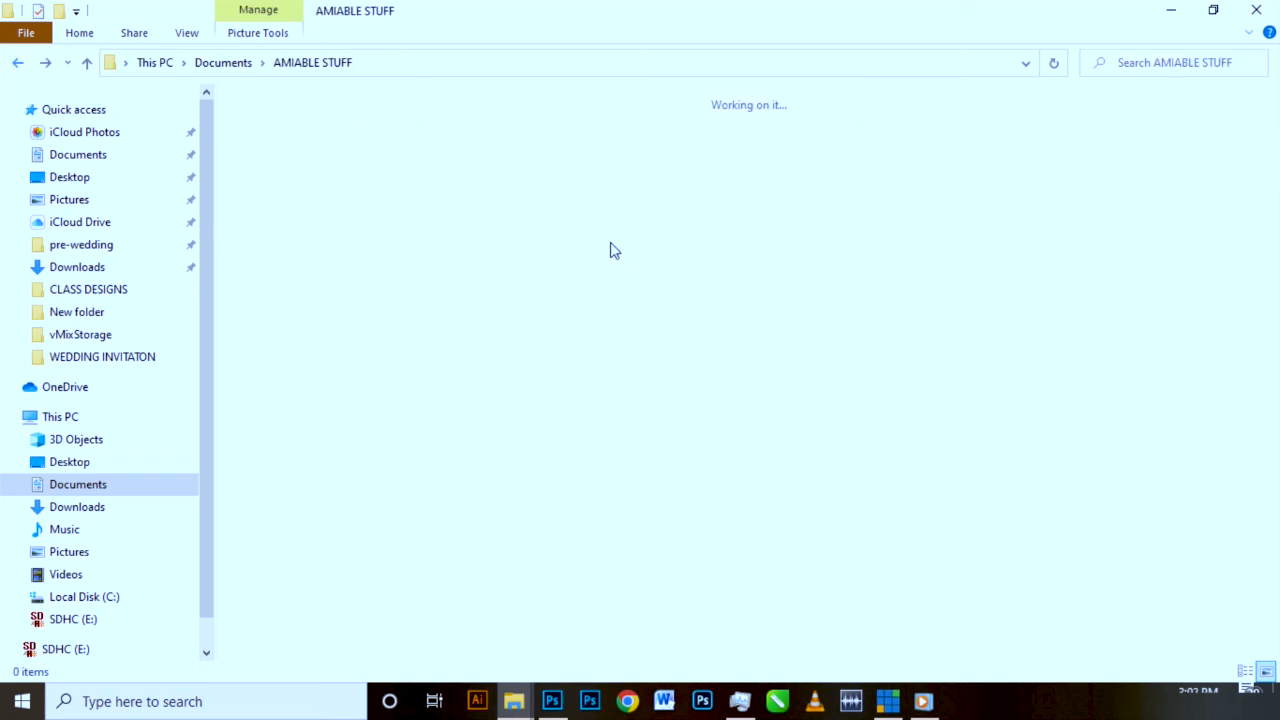
click(690, 170)
double_click(690, 170)
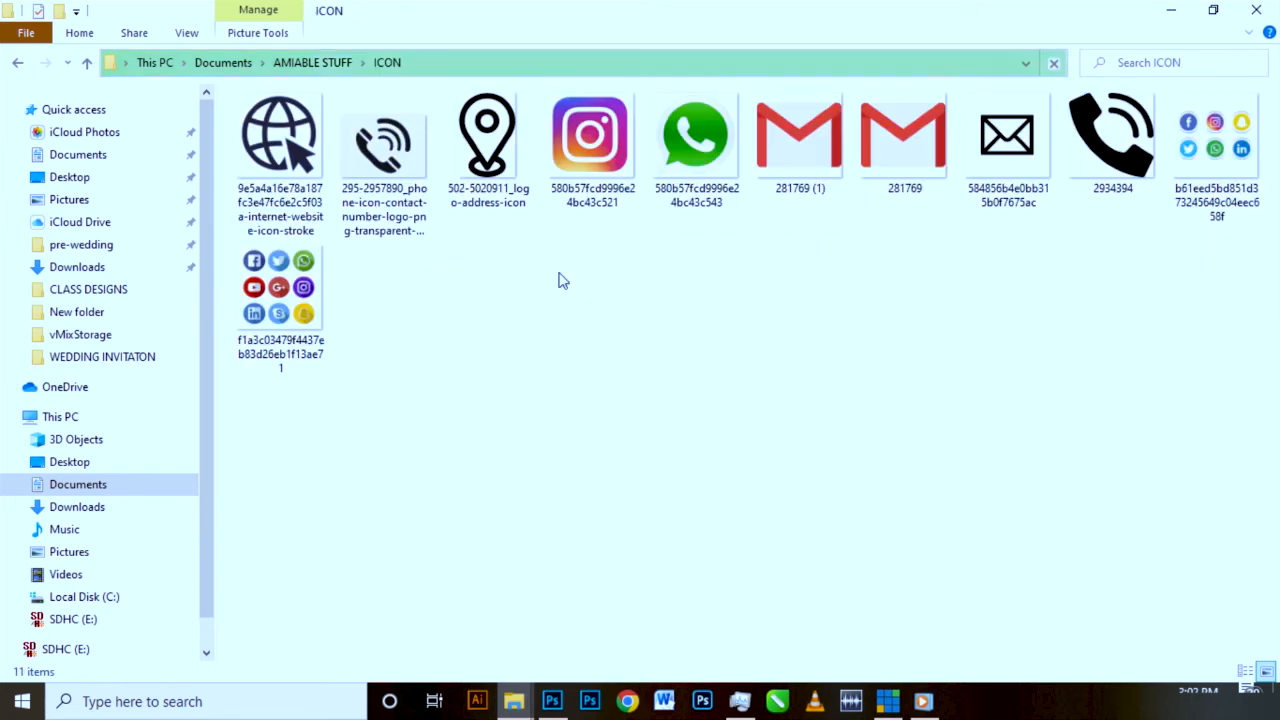
click(1122, 155)
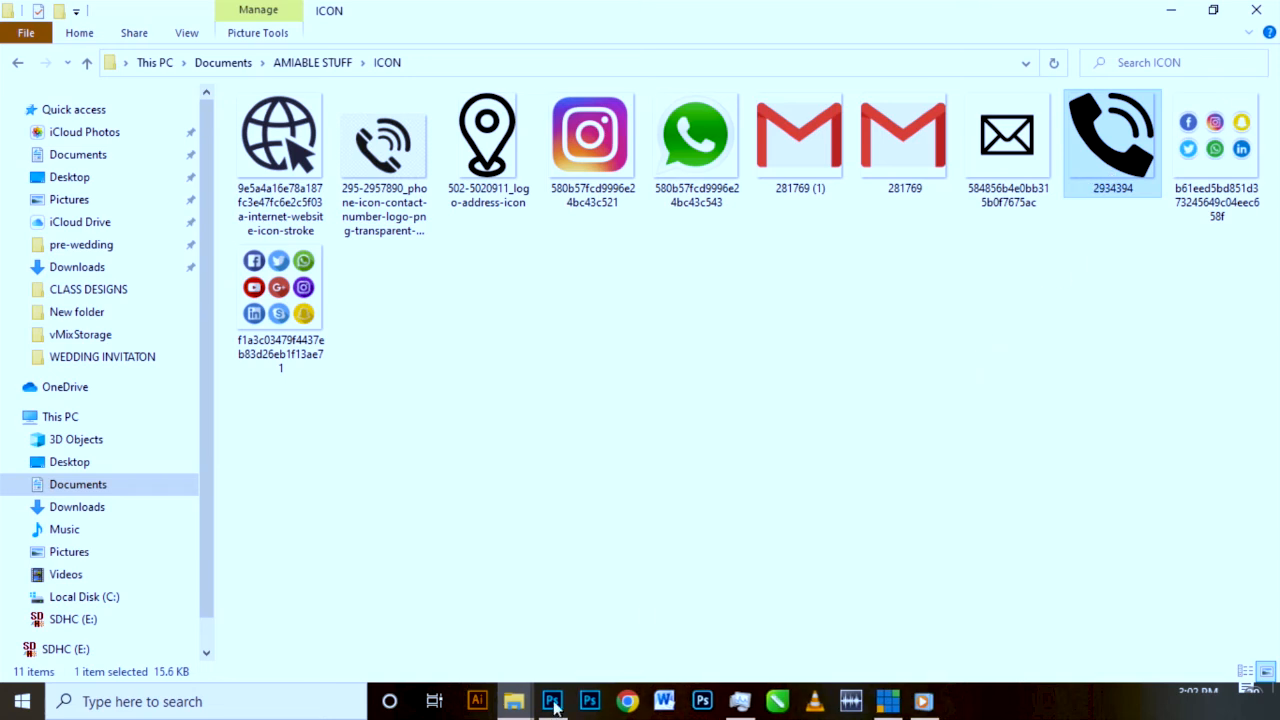
- Switch back to Photoshop and open the phone icon 2934394 from the ICON folder
click(552, 701)
click(53, 13)
click(70, 52)
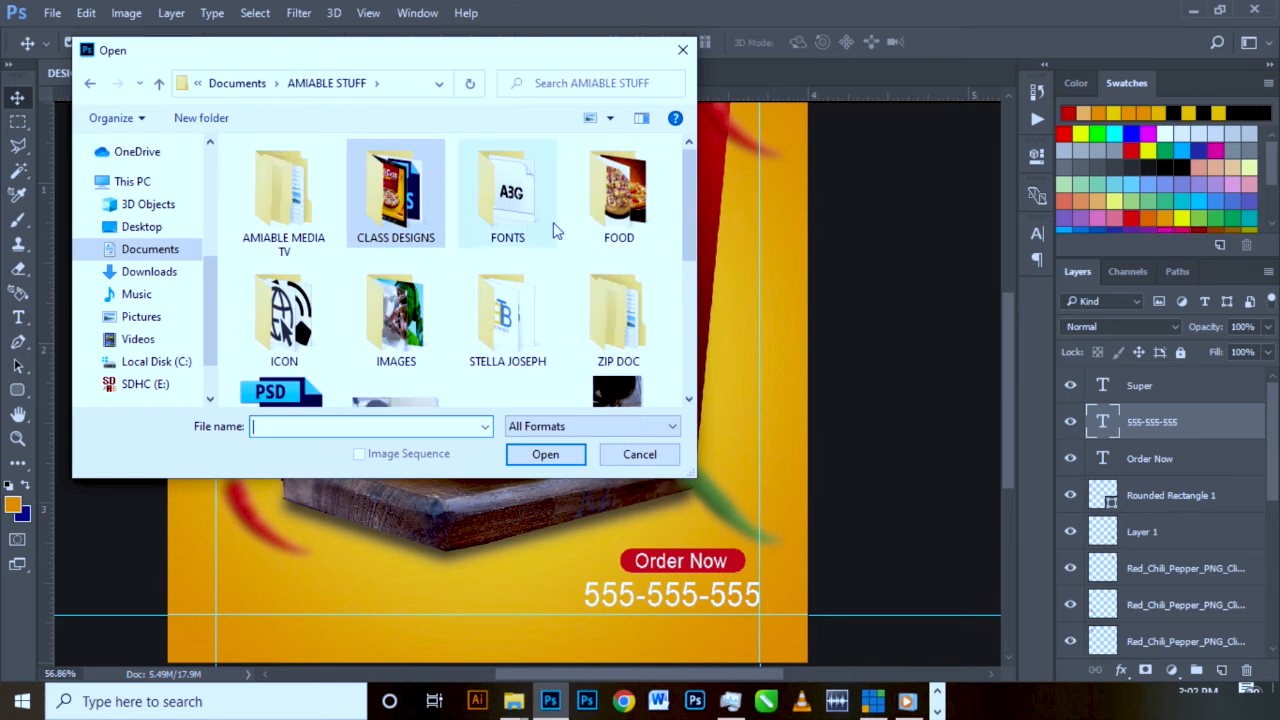
double_click(259, 332)
click(259, 332)
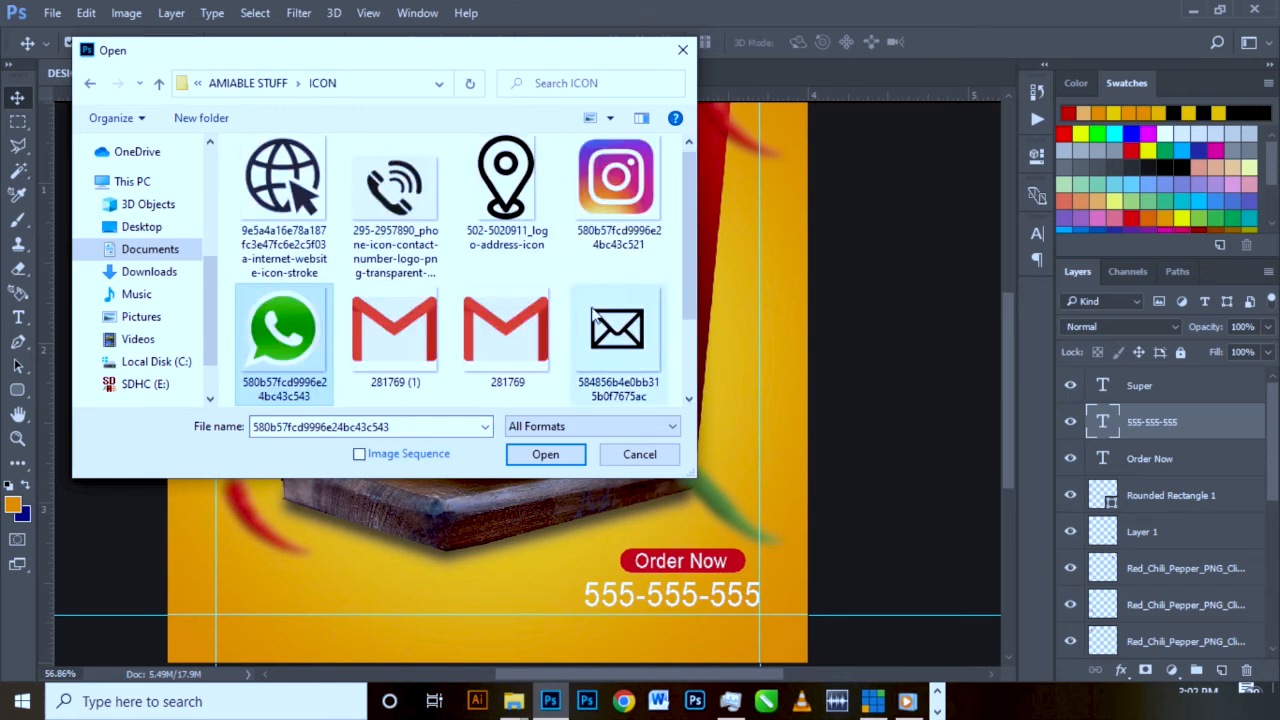
scroll(455, 289, down, 1)
double_click(305, 330)
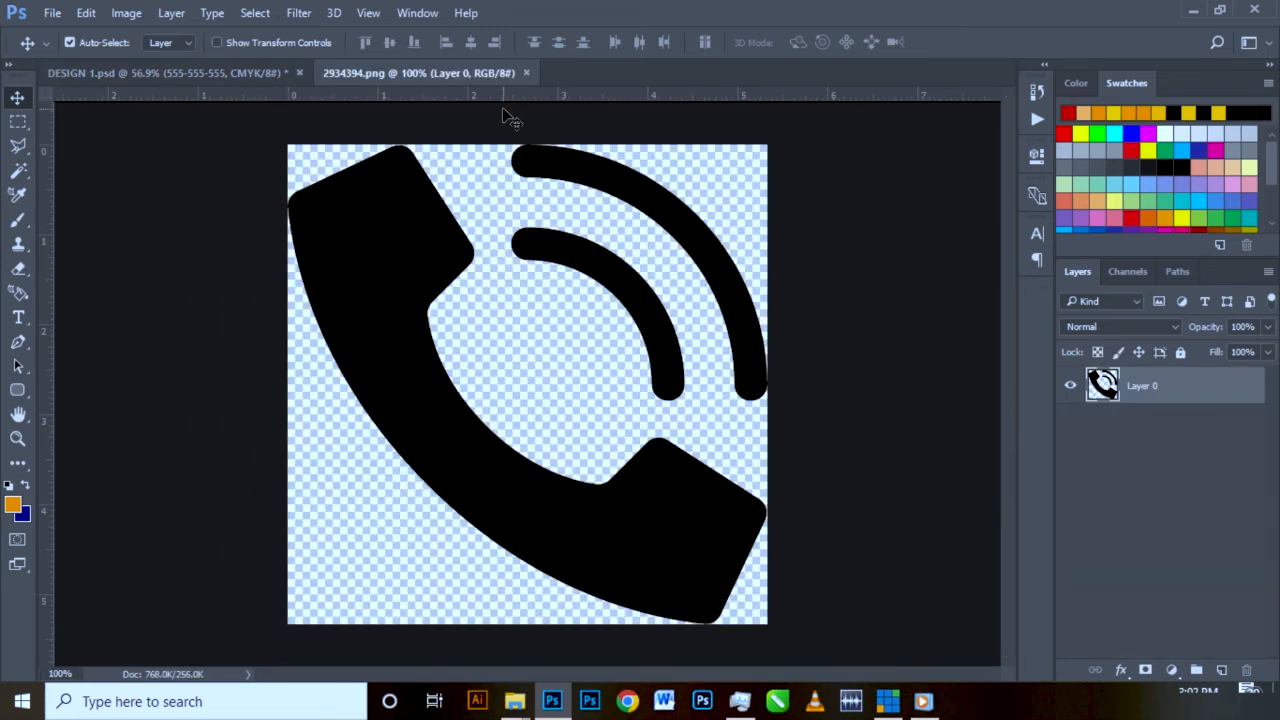
- Bring the phone icon into DESIGN 1, scale it to about 12% and place it directly left of the phone number
drag(517, 489, 548, 560)
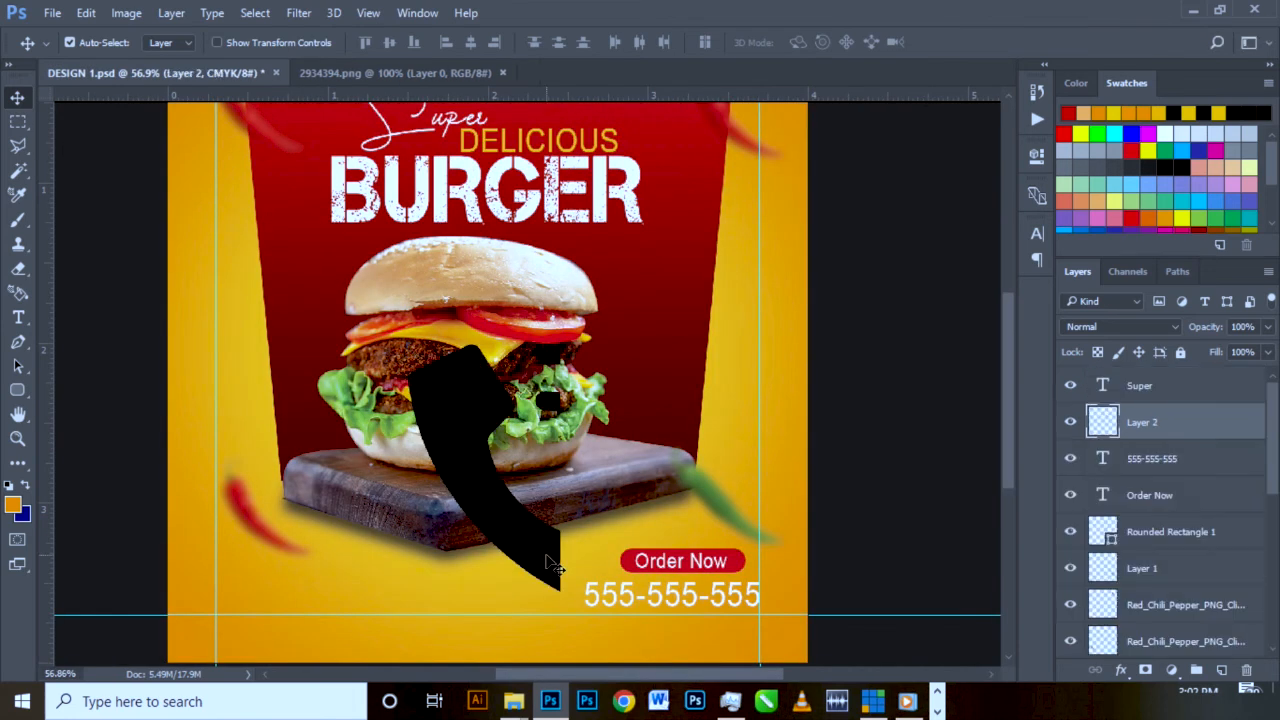
key(ctrl+t)
drag(683, 345, 564, 464)
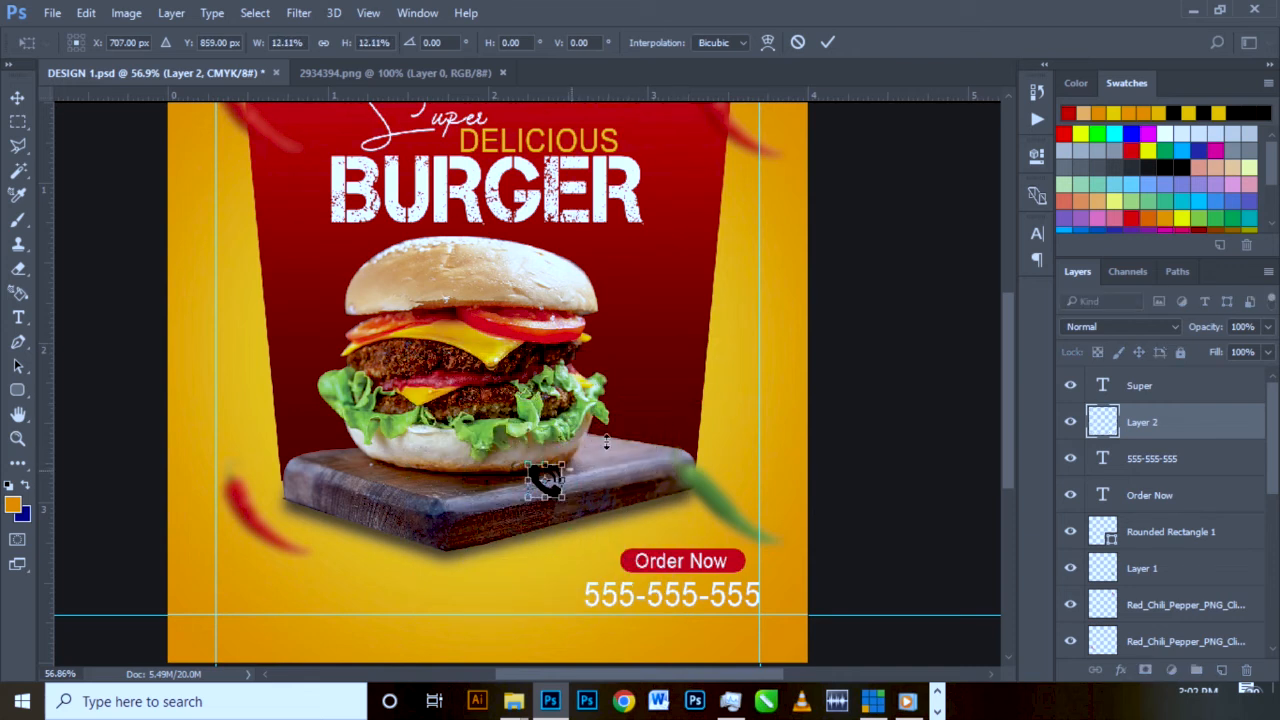
click(828, 42)
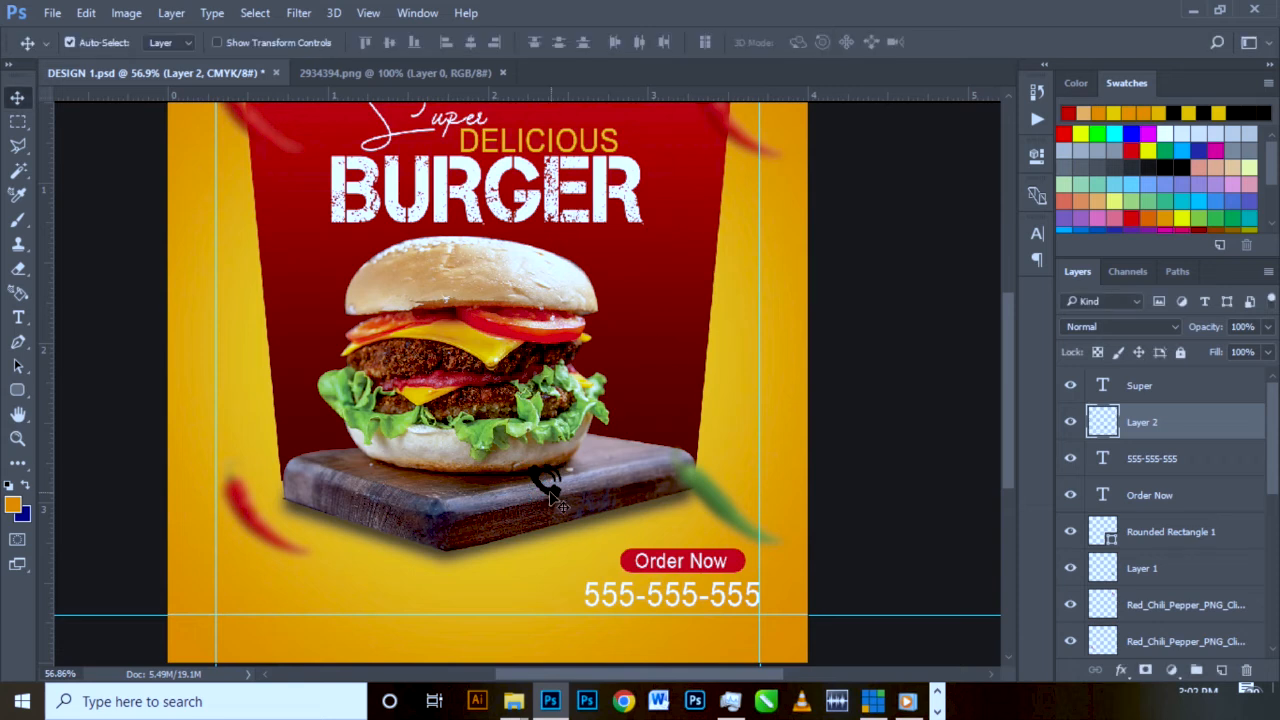
drag(558, 500, 566, 608)
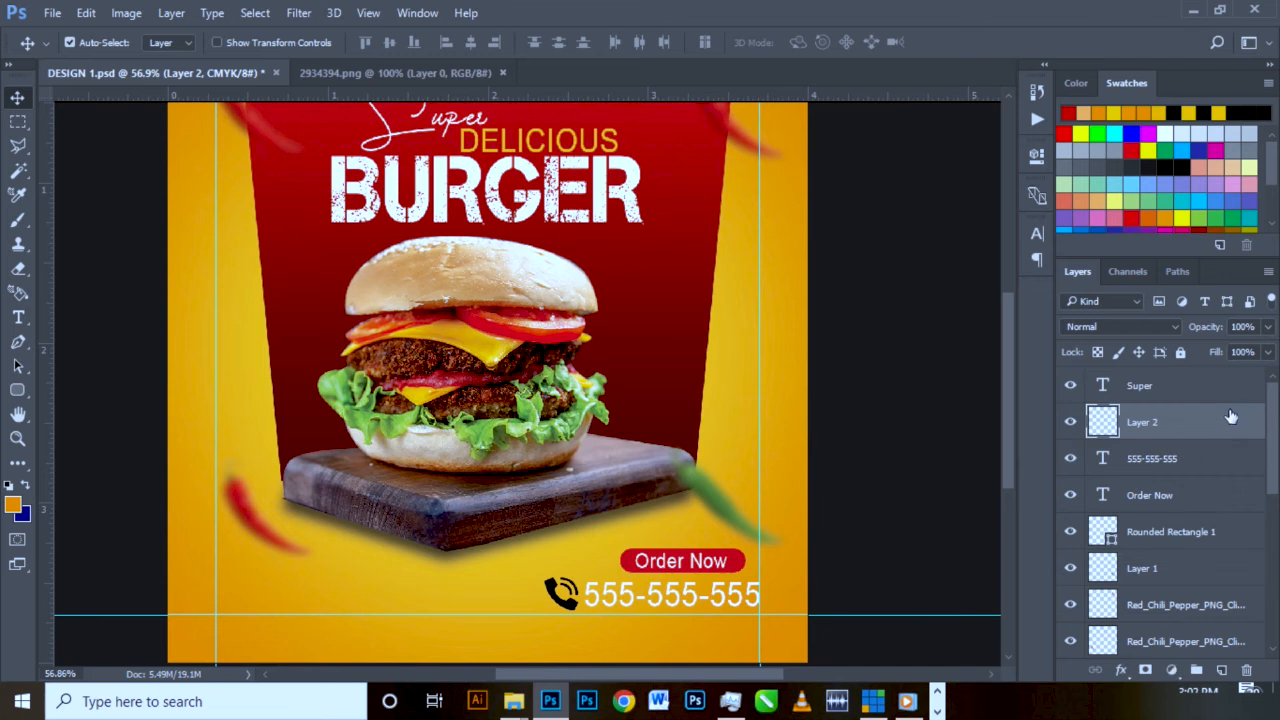
- Apply a white (ffffff) Color Overlay at 100% opacity to the phone icon layer
double_click(1231, 417)
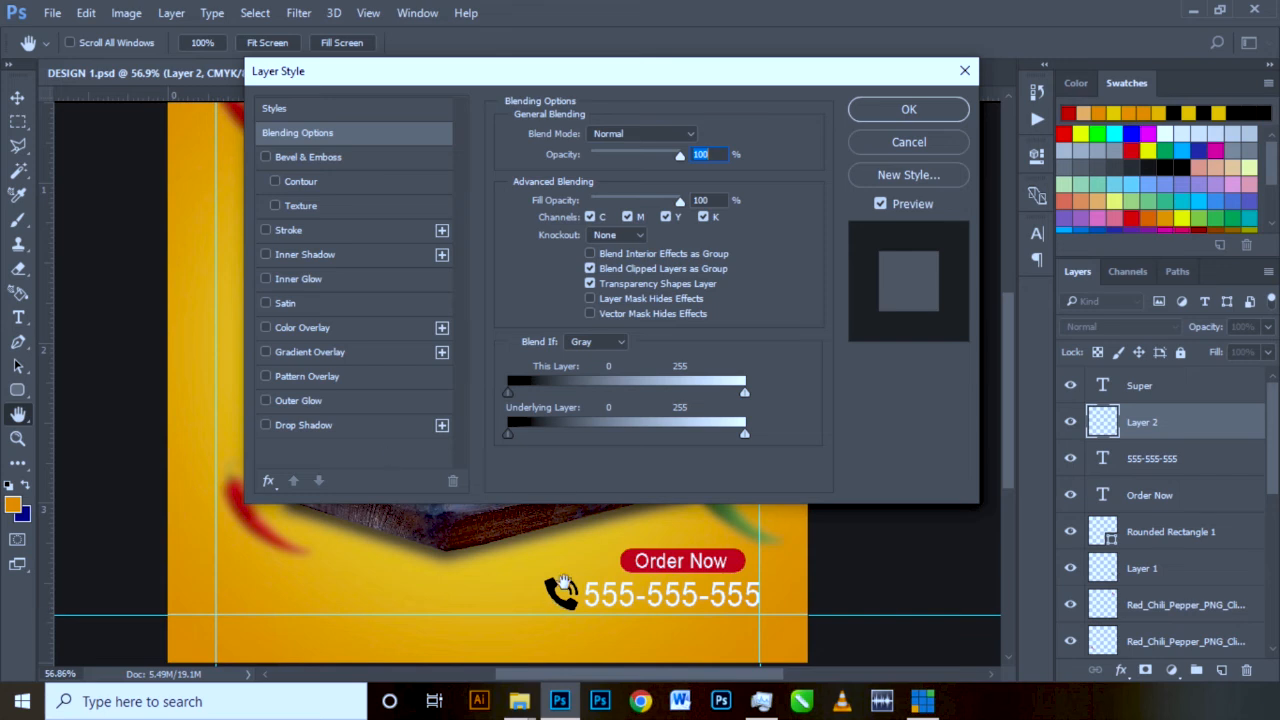
click(311, 329)
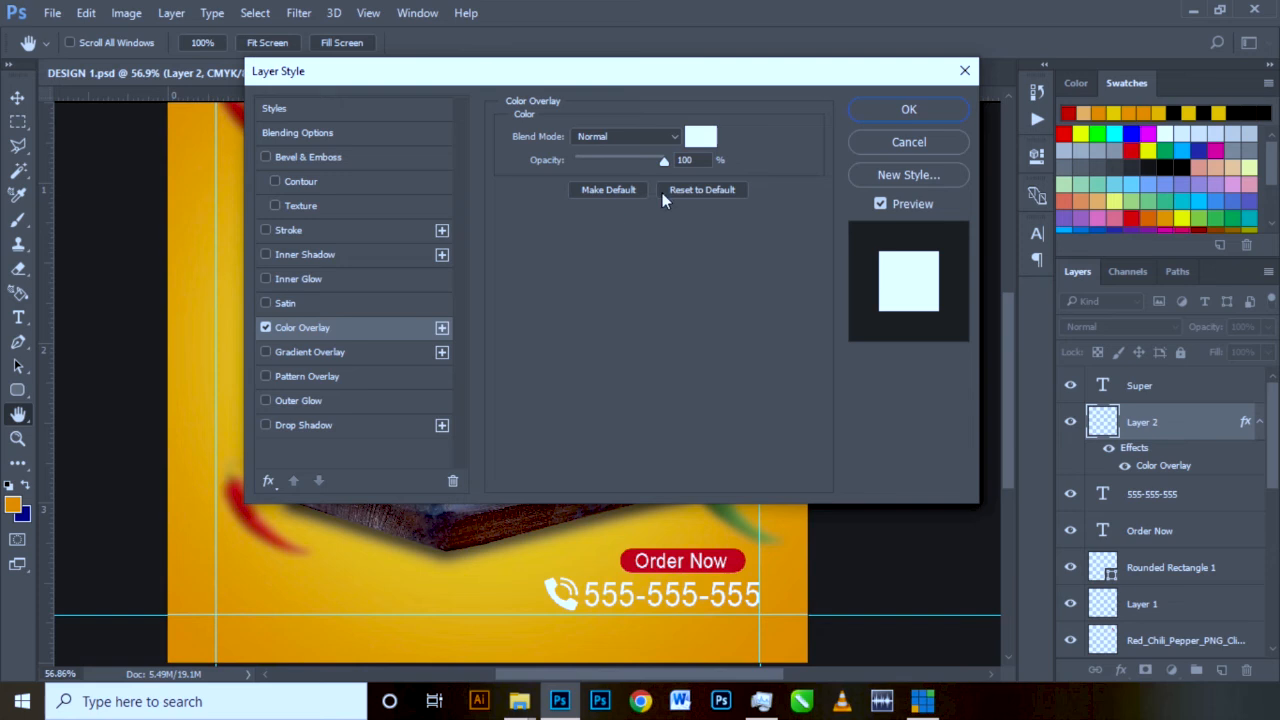
click(700, 143)
click(998, 242)
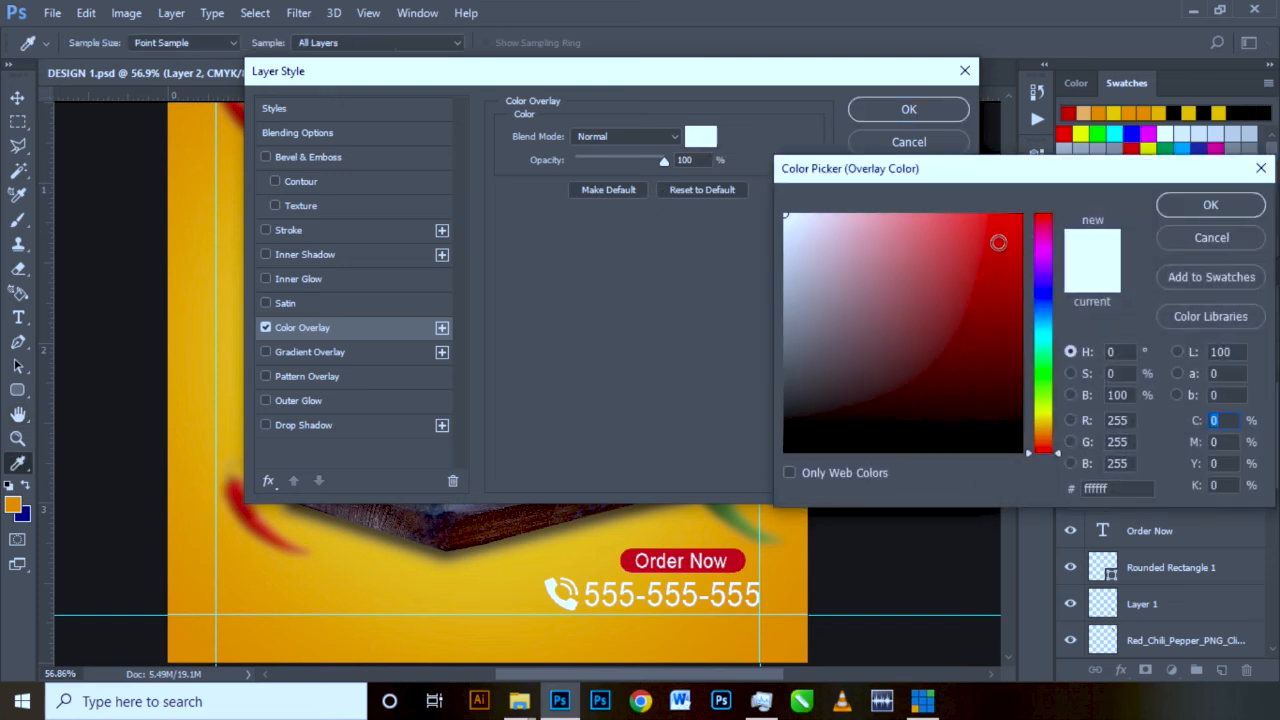
click(785, 214)
key(Return)
click(905, 110)
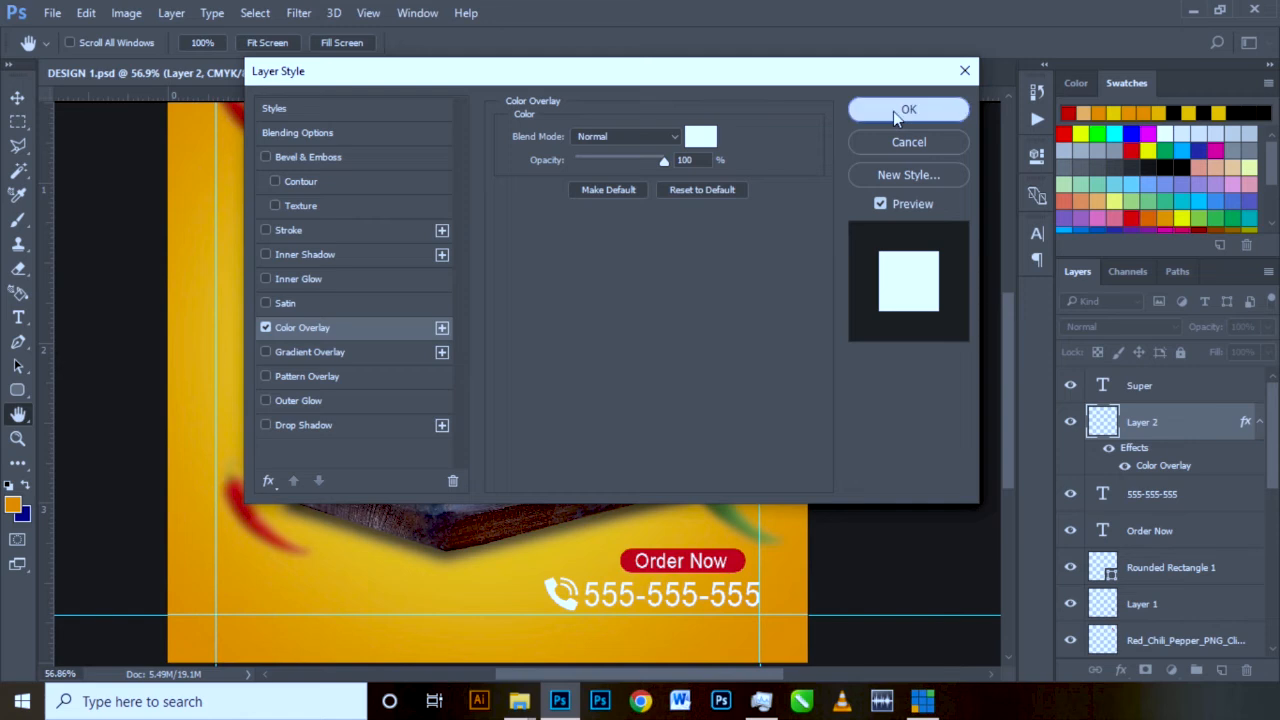
- Close the 2934394.png document and open the internet-website-icon-stroke globe image from the ICON folder
scroll(610, 603, down, 1)
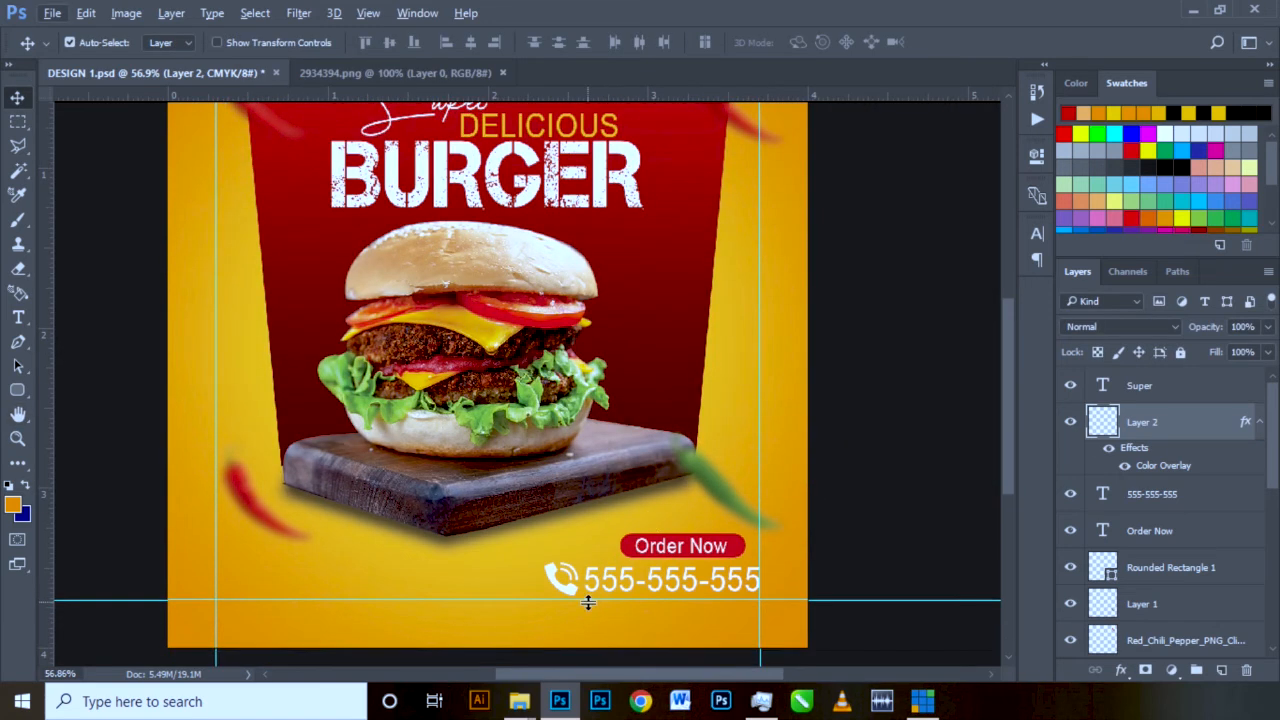
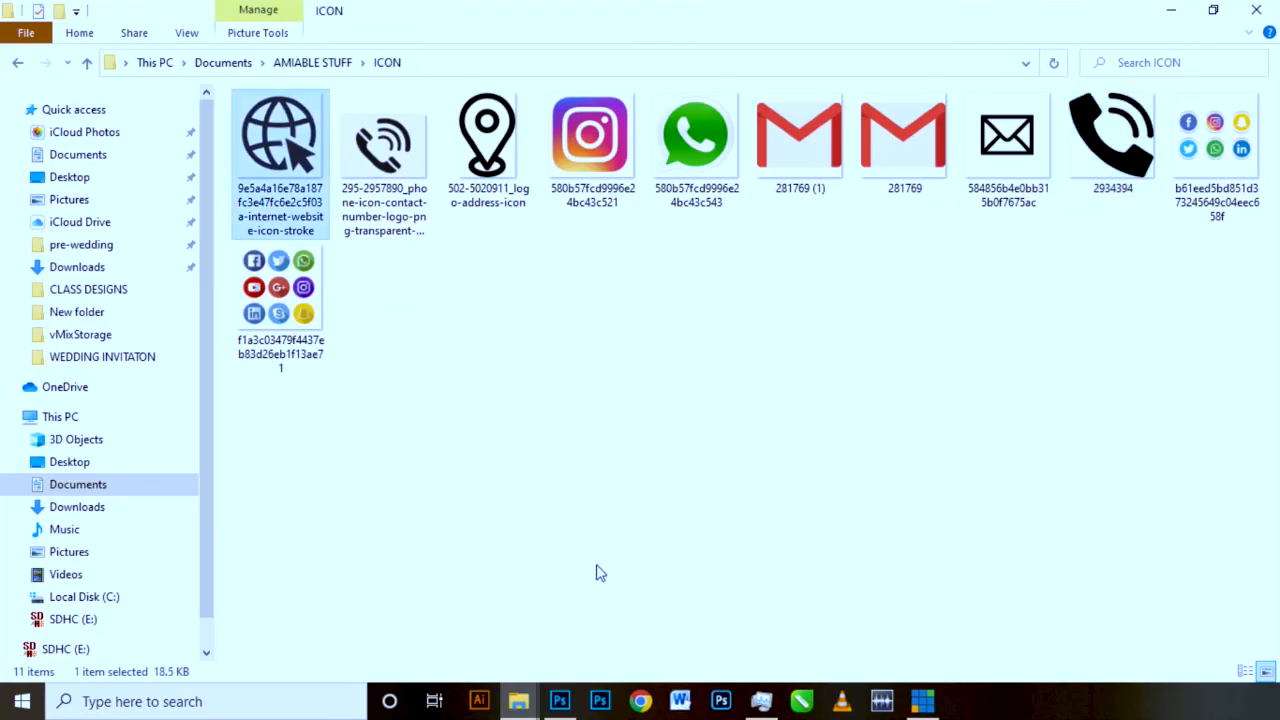
click(559, 701)
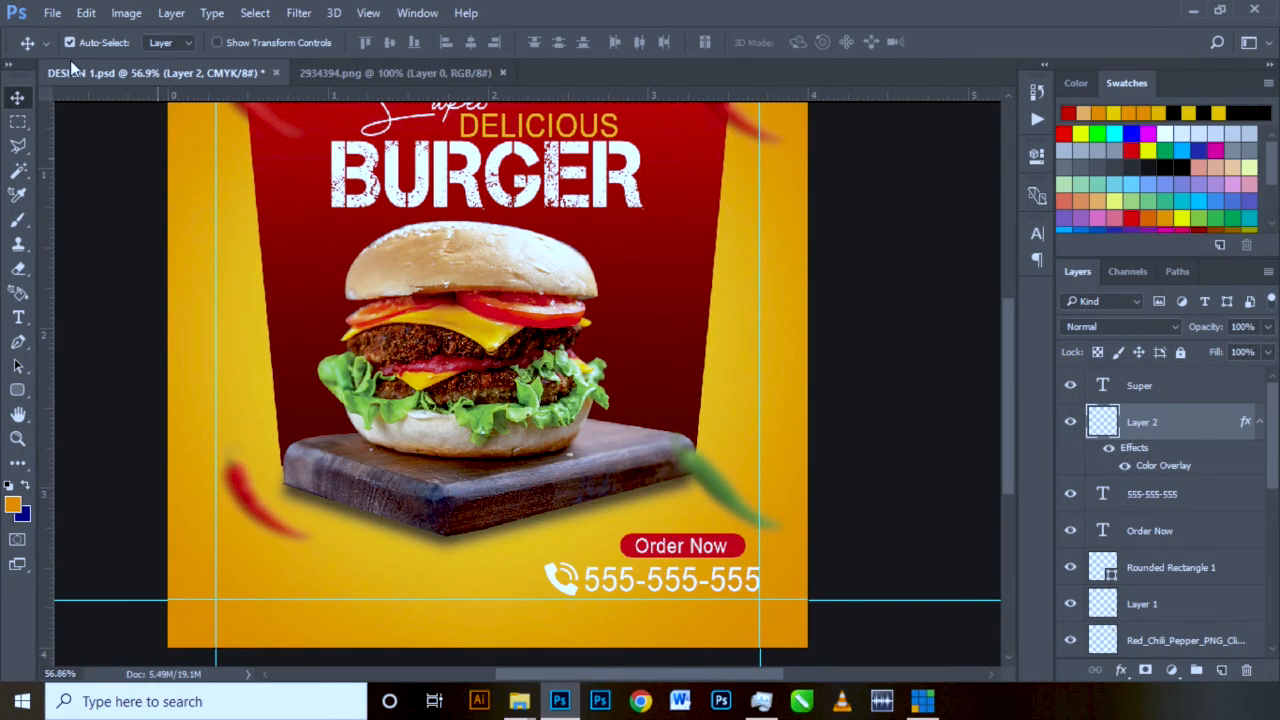
click(503, 73)
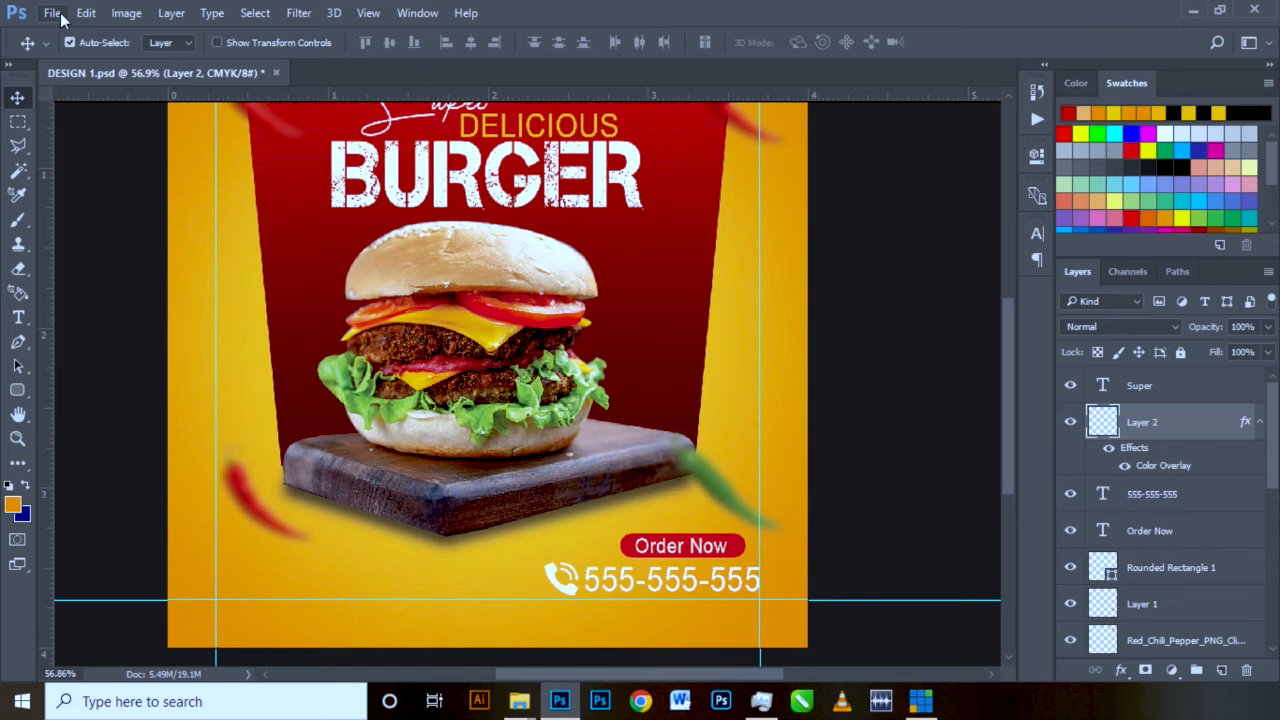
click(52, 13)
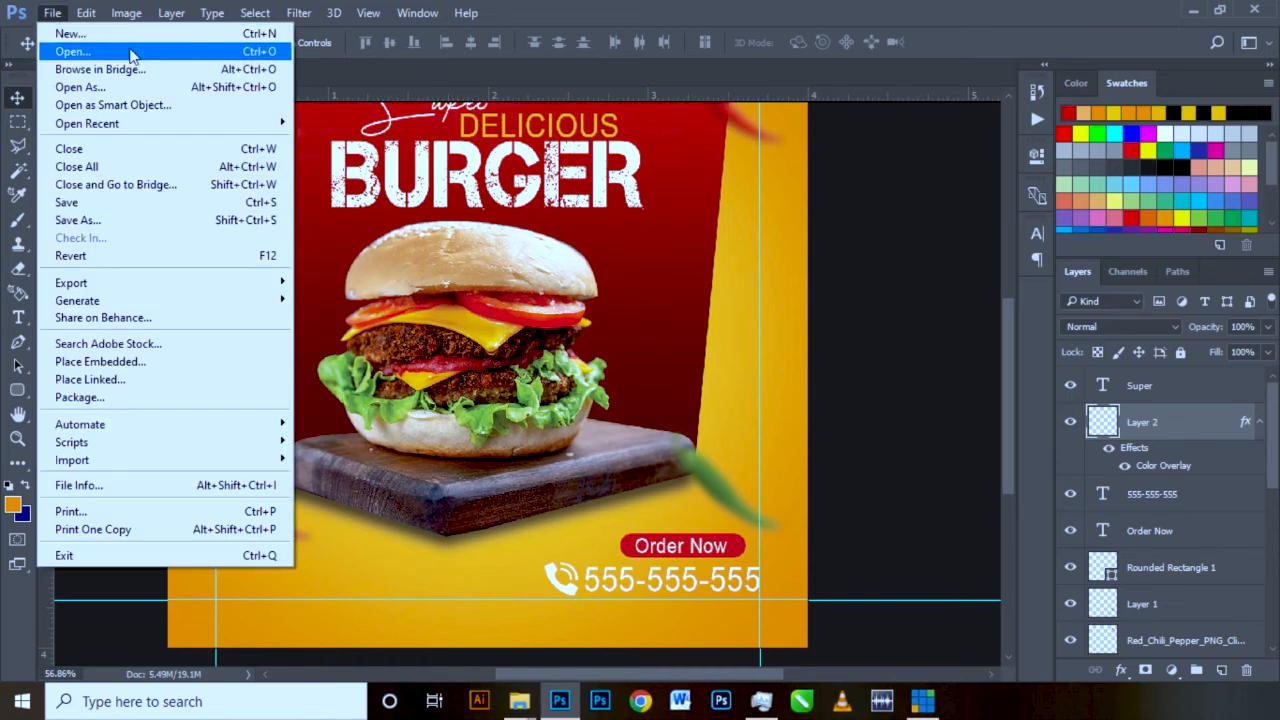
click(133, 52)
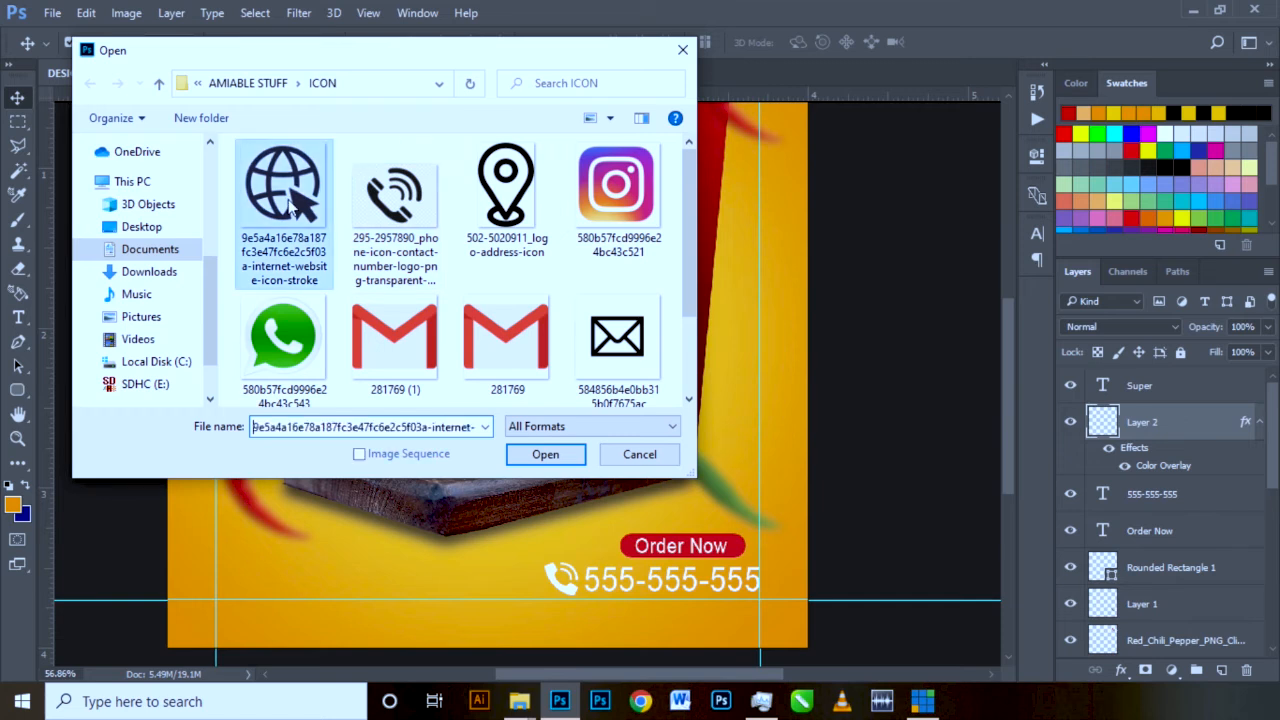
double_click(296, 205)
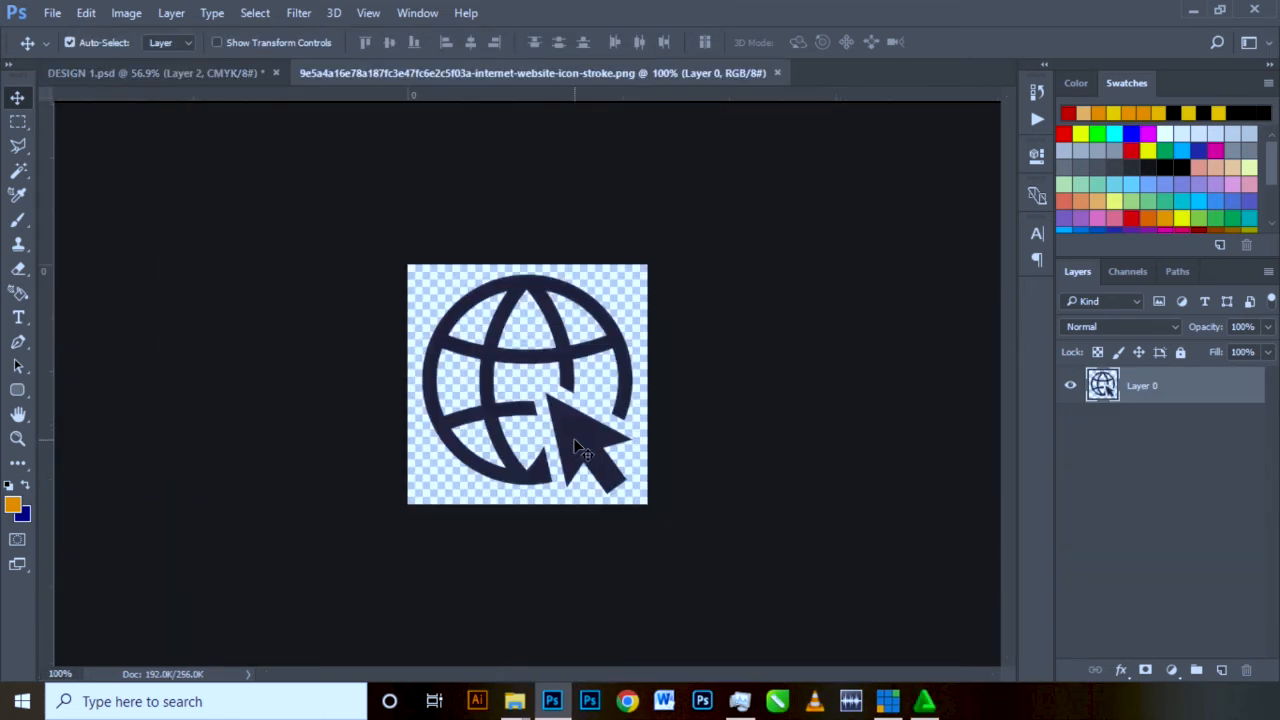
- Bring the globe icon into DESIGN 1 near the lower-left margin corner and scale it to about 30%
drag(578, 447, 292, 252)
drag(304, 565, 289, 574)
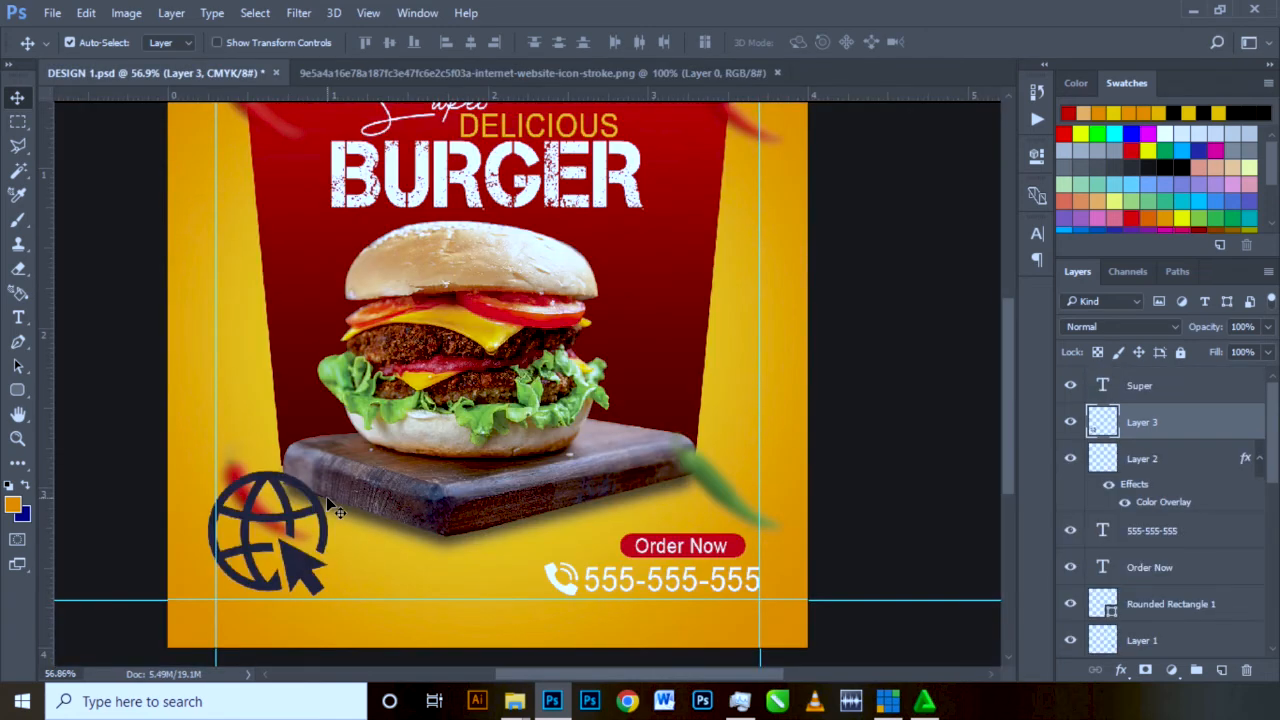
key(ctrl+t)
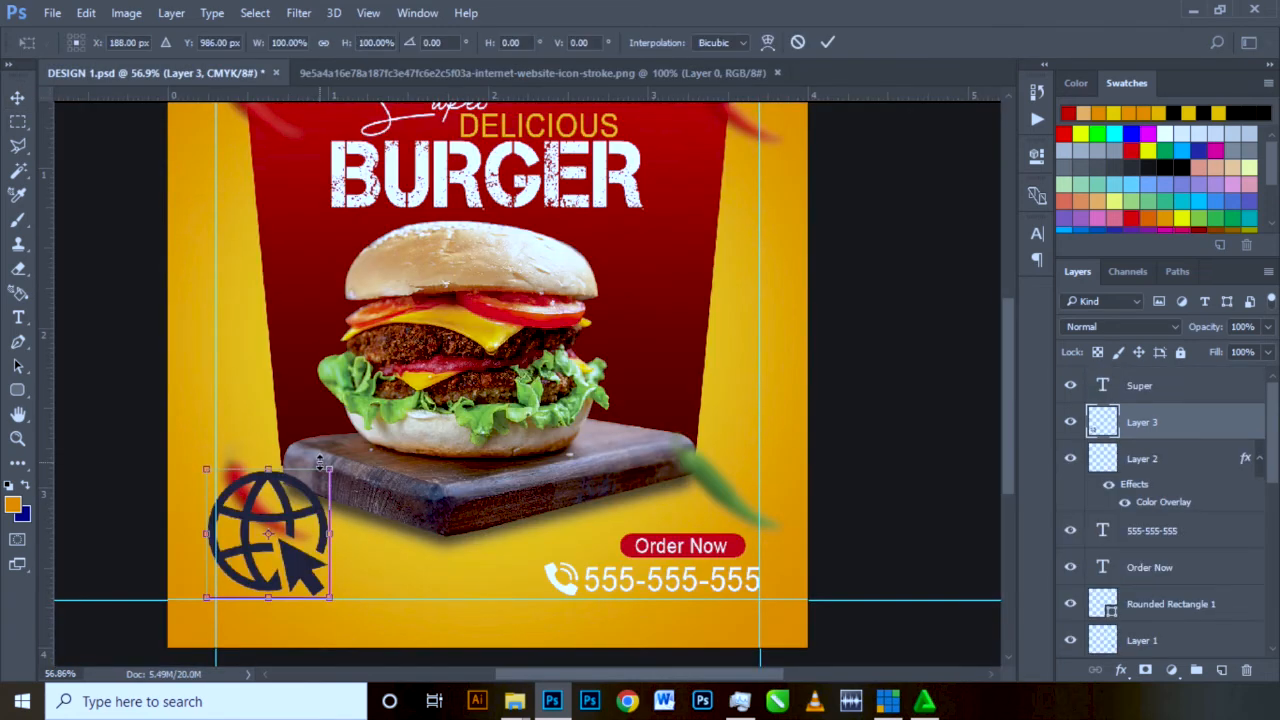
drag(329, 467, 243, 558)
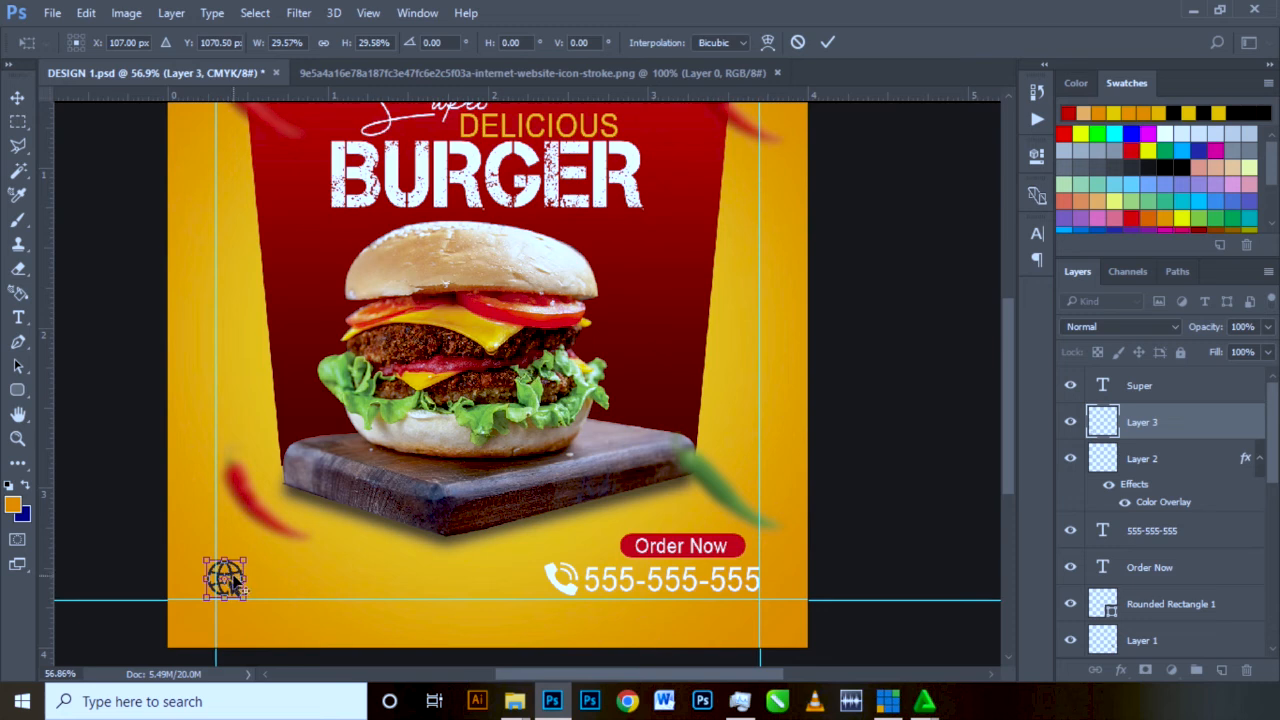
click(828, 44)
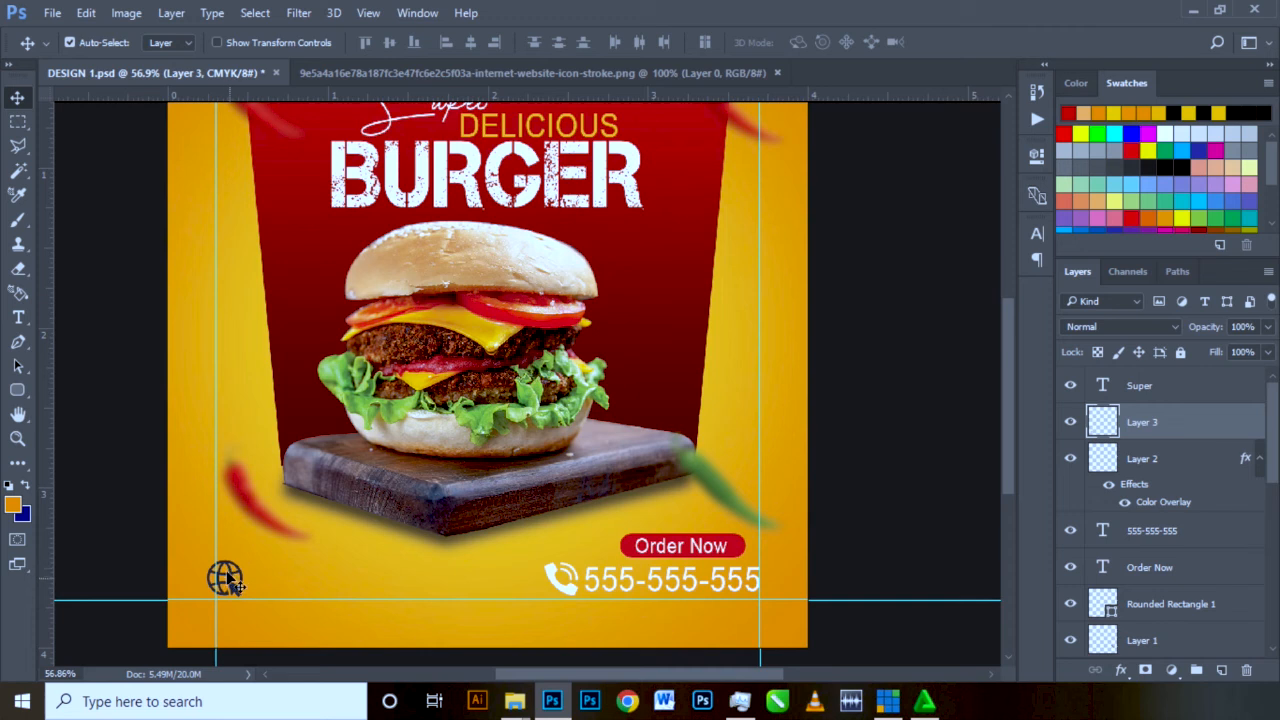
- Align the globe icon's left edge with the left margin guide and its base with the lower guide
click(237, 578)
drag(236, 578, 211, 600)
scroll(212, 600, up, 3)
scroll(211, 600, up, 4)
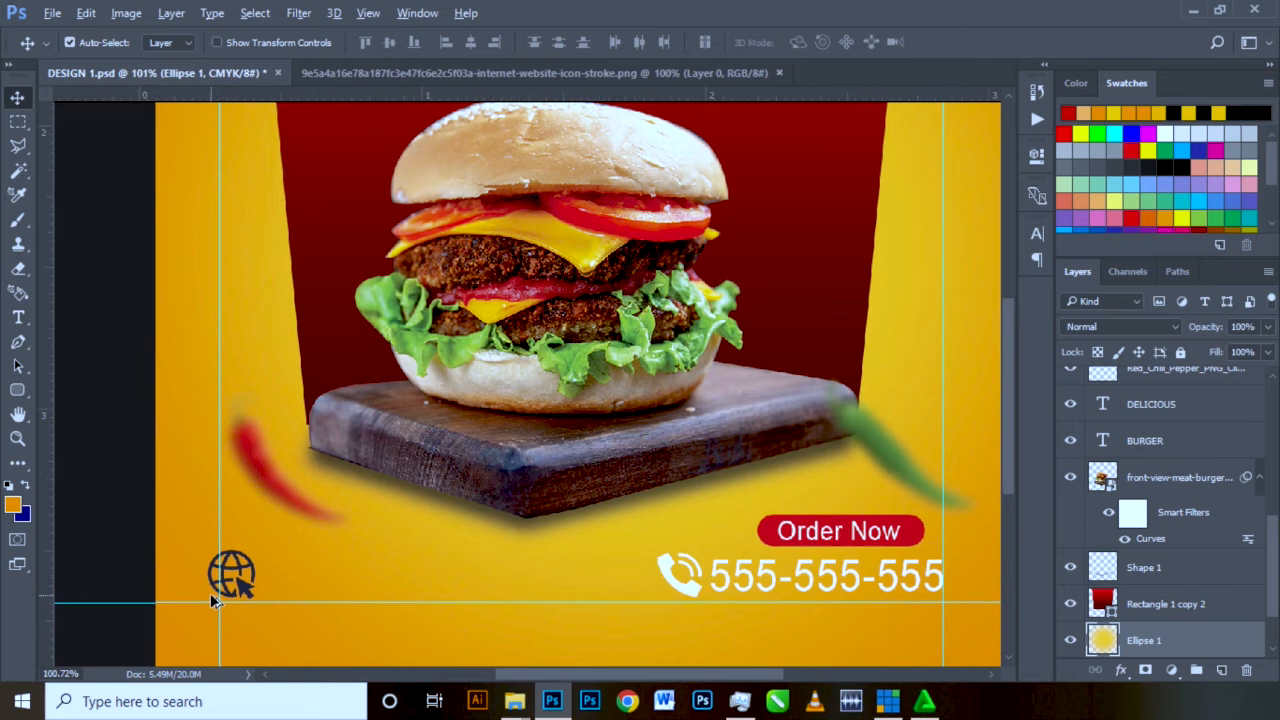
drag(297, 592, 301, 599)
key(Down)
key(Down)
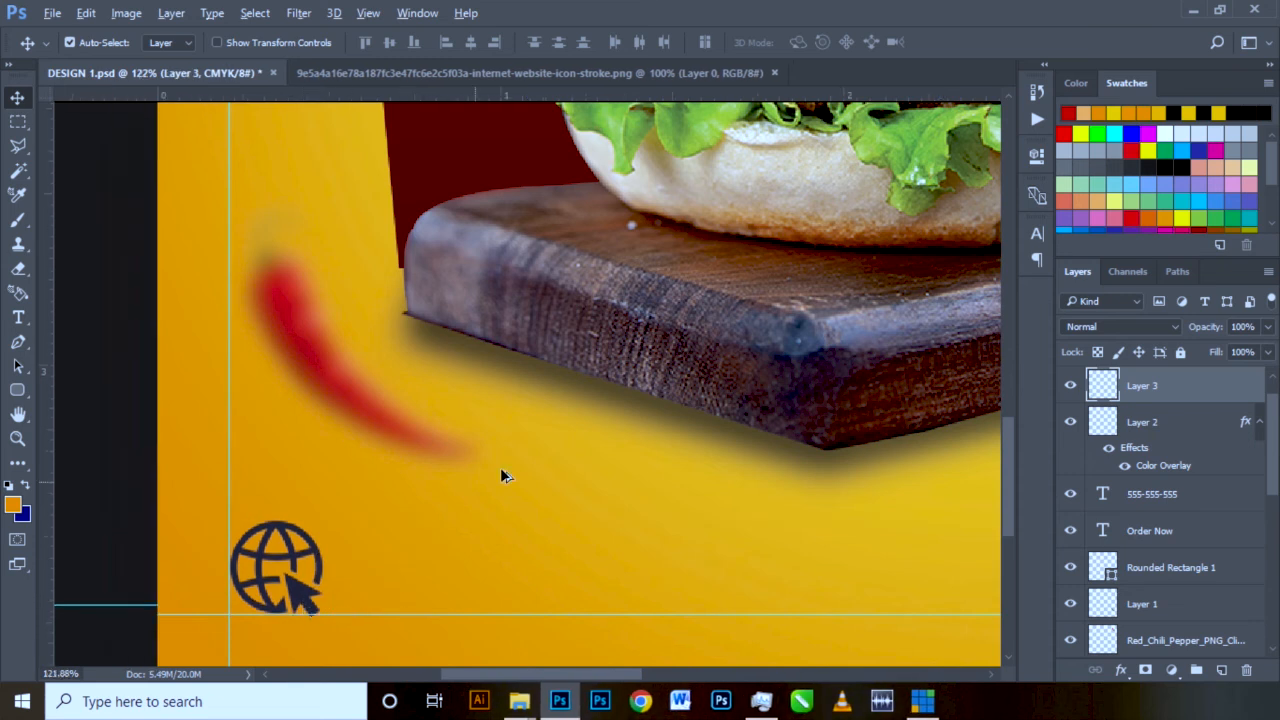
- Duplicate the phone number text and place the copy just right of the globe icon
scroll(503, 474, down, 1)
scroll(532, 516, down, 3)
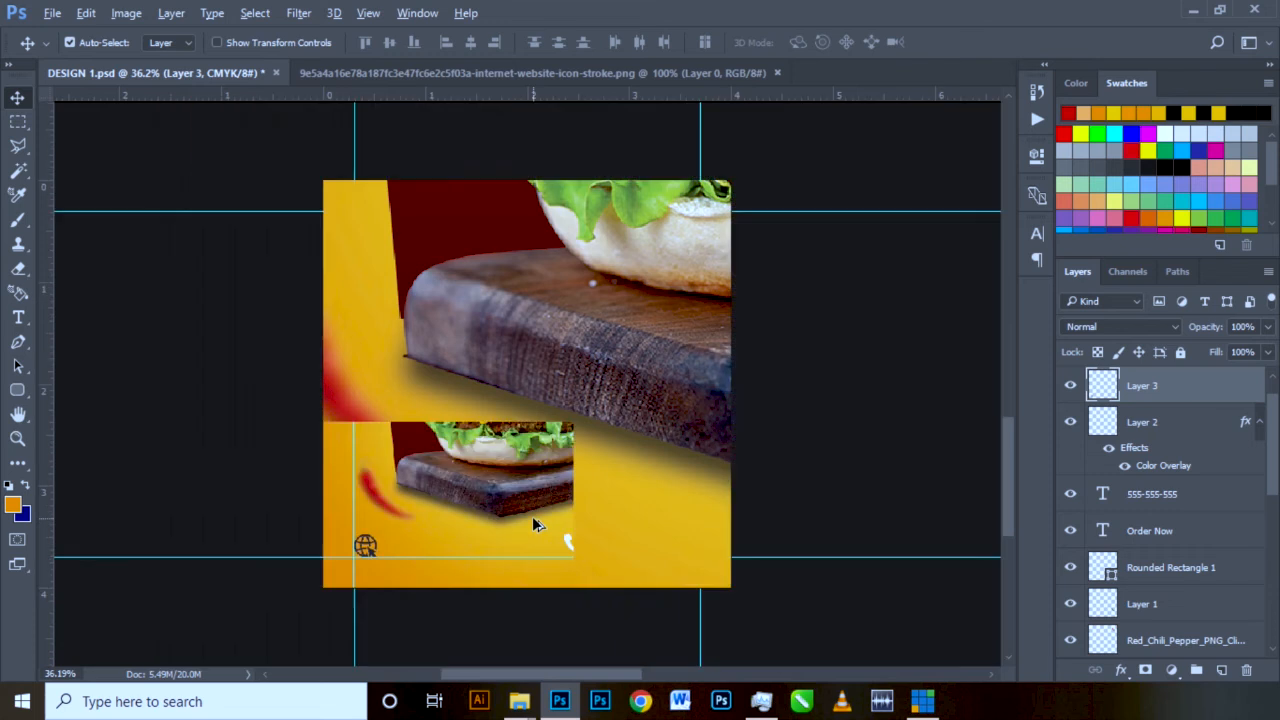
ctrl+click(622, 553)
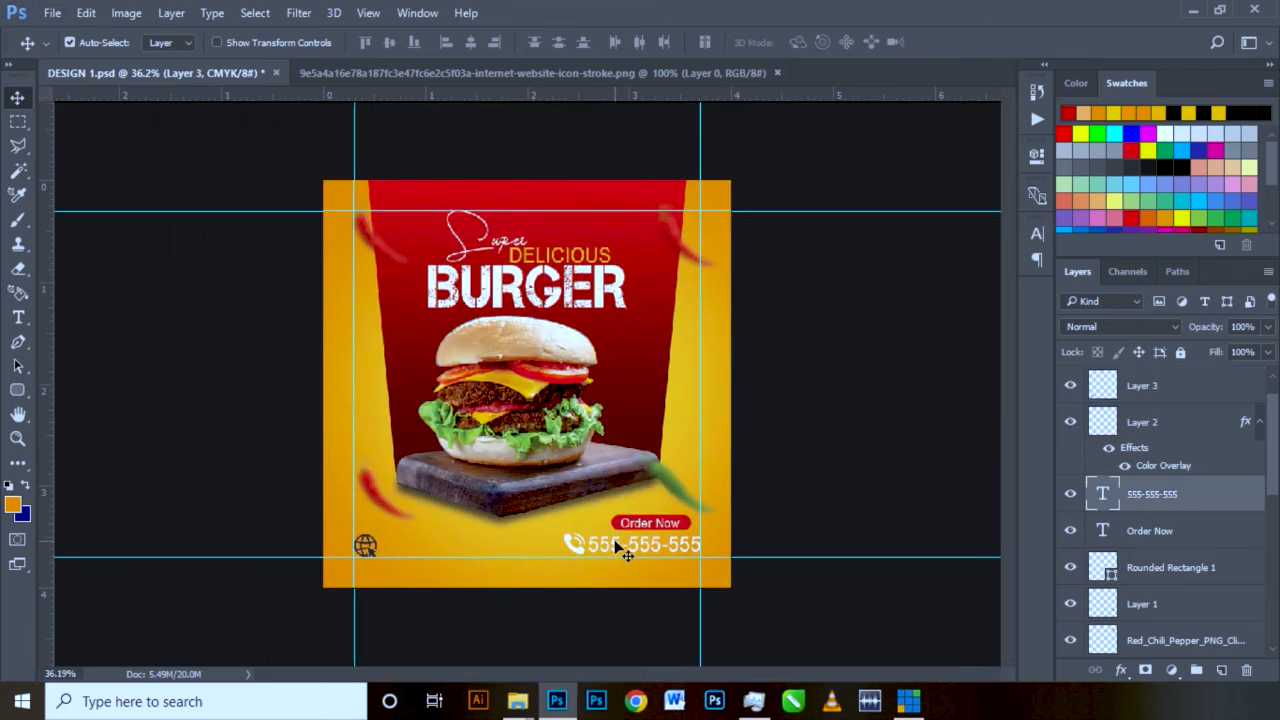
drag(622, 550, 411, 553)
scroll(450, 520, up, 5)
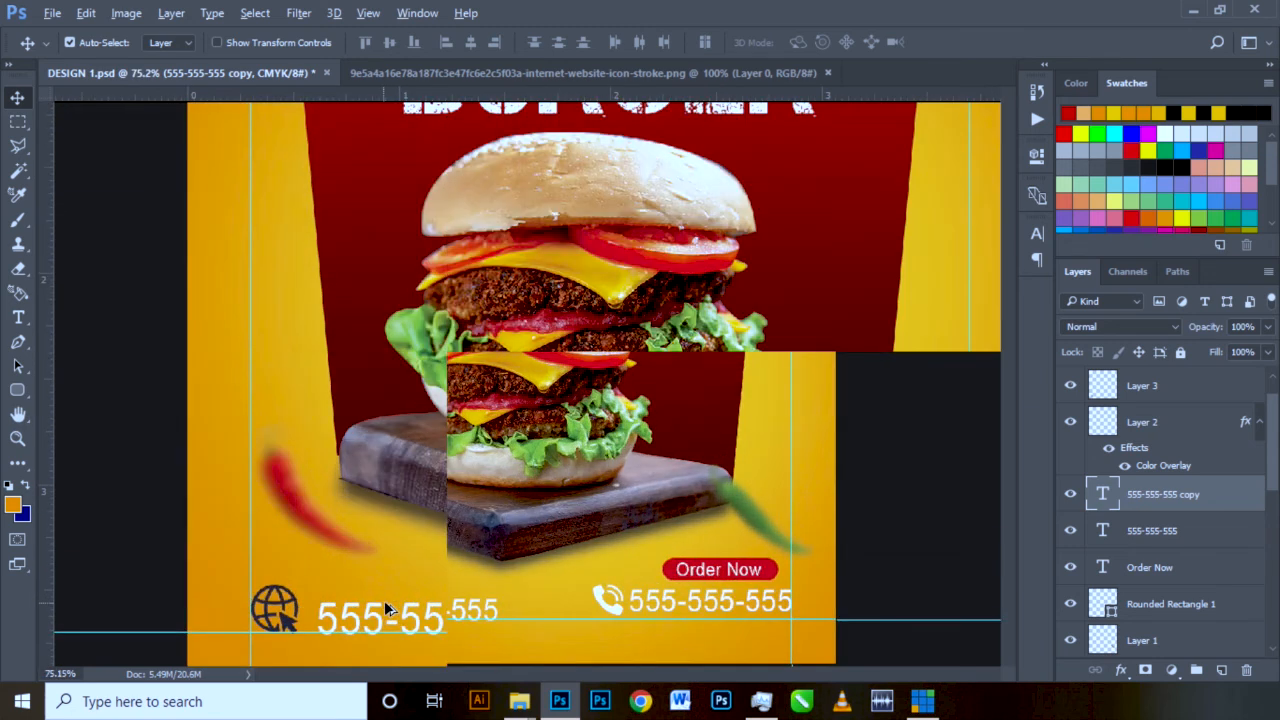
- Replace the duplicated phone number text beside the globe icon with "yourwebsitehere"
scroll(455, 535, down, 3)
click(17, 318)
double_click(413, 521)
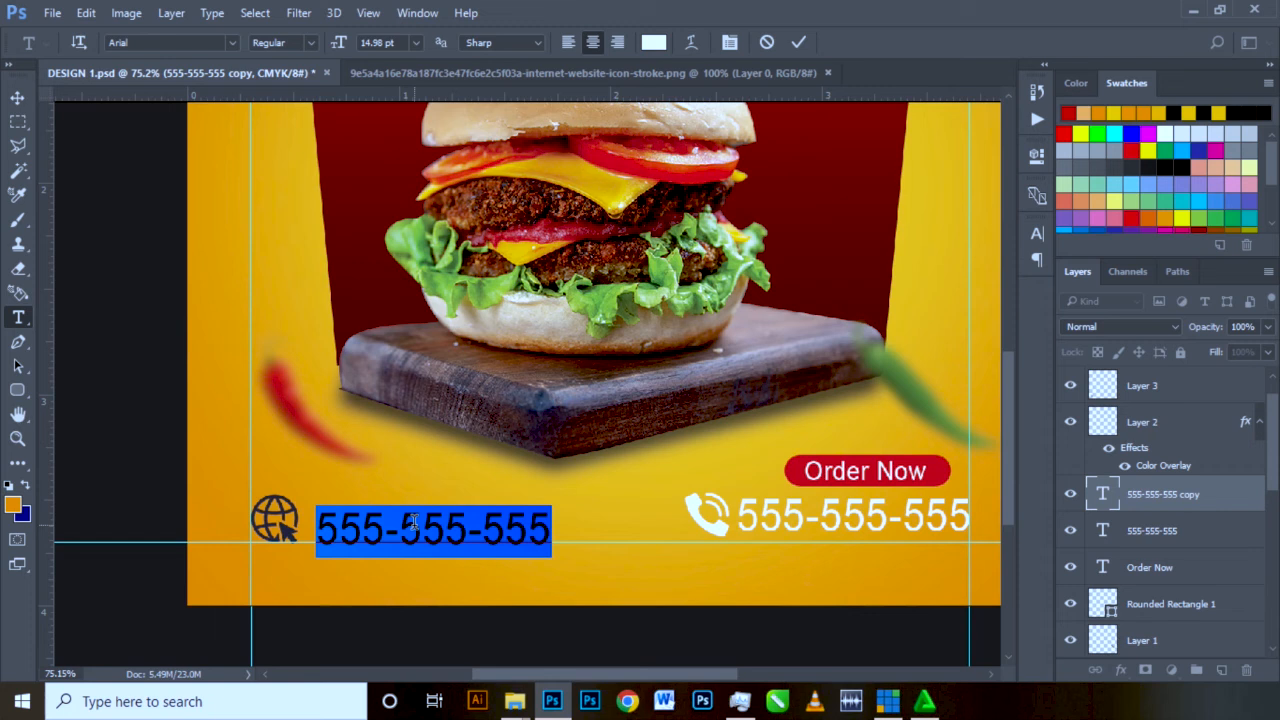
text(yo)
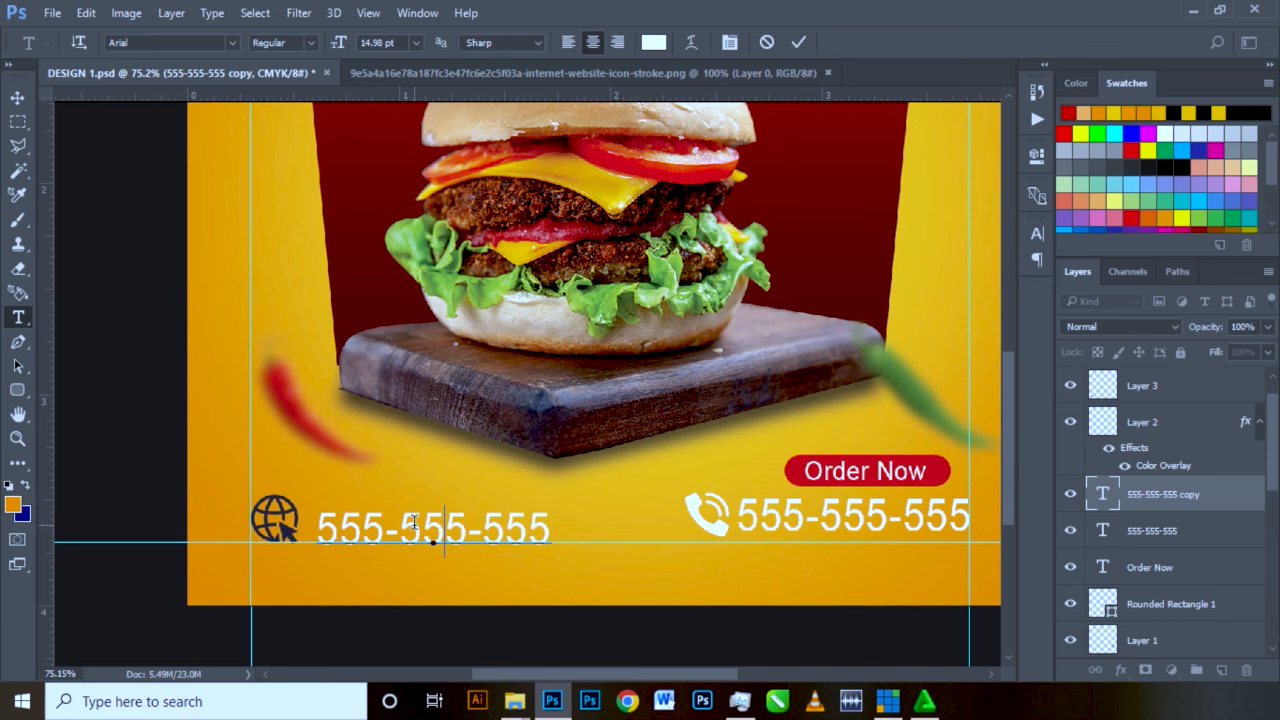
text(urwe)
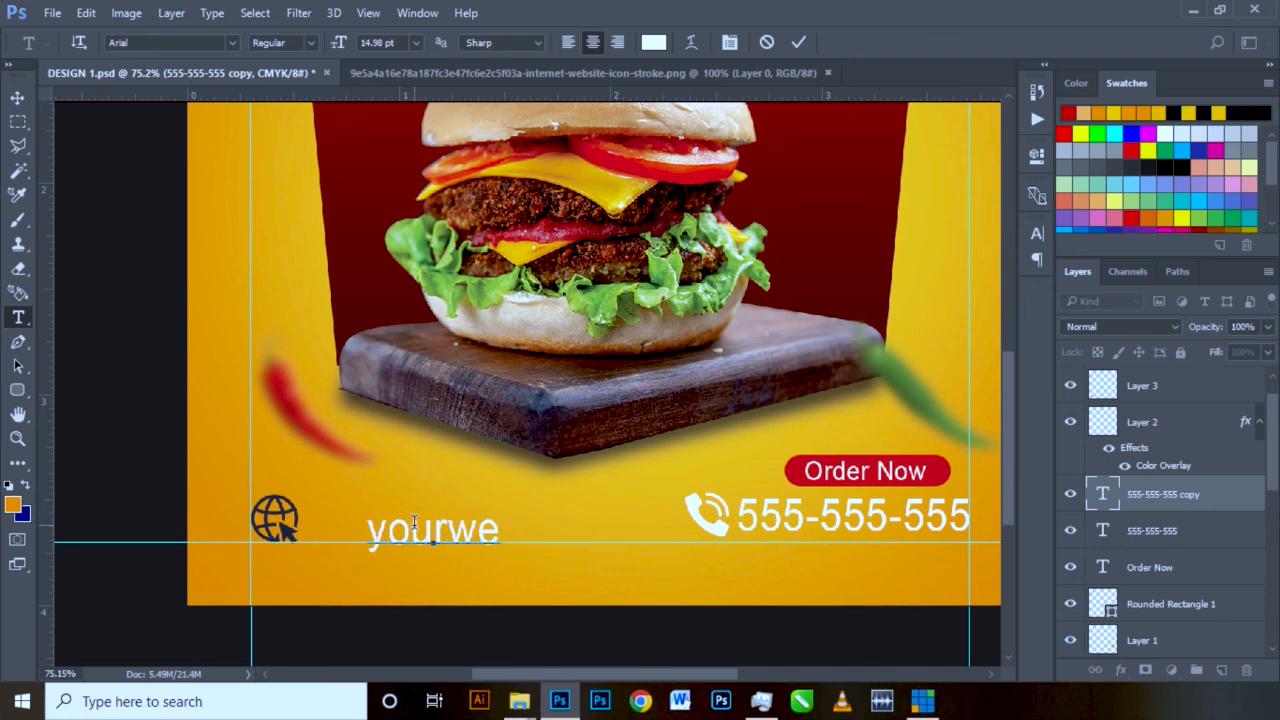
text(bsite)
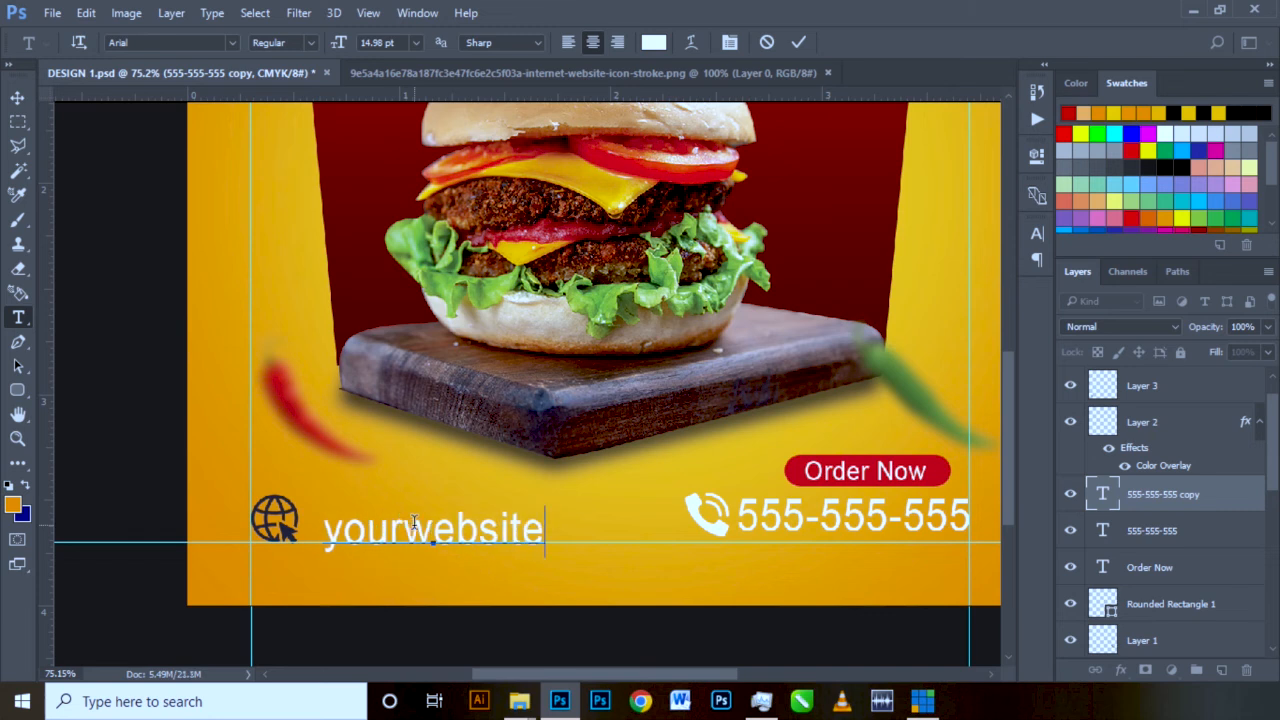
text(here)
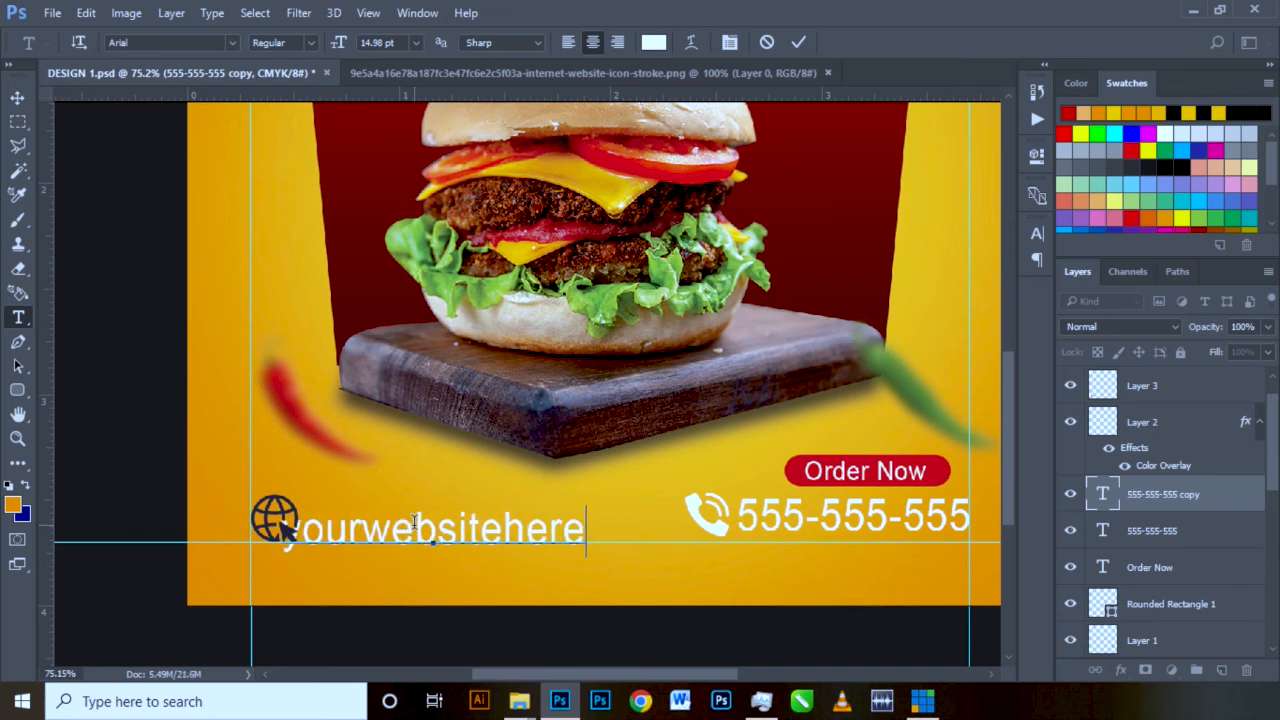
click(17, 97)
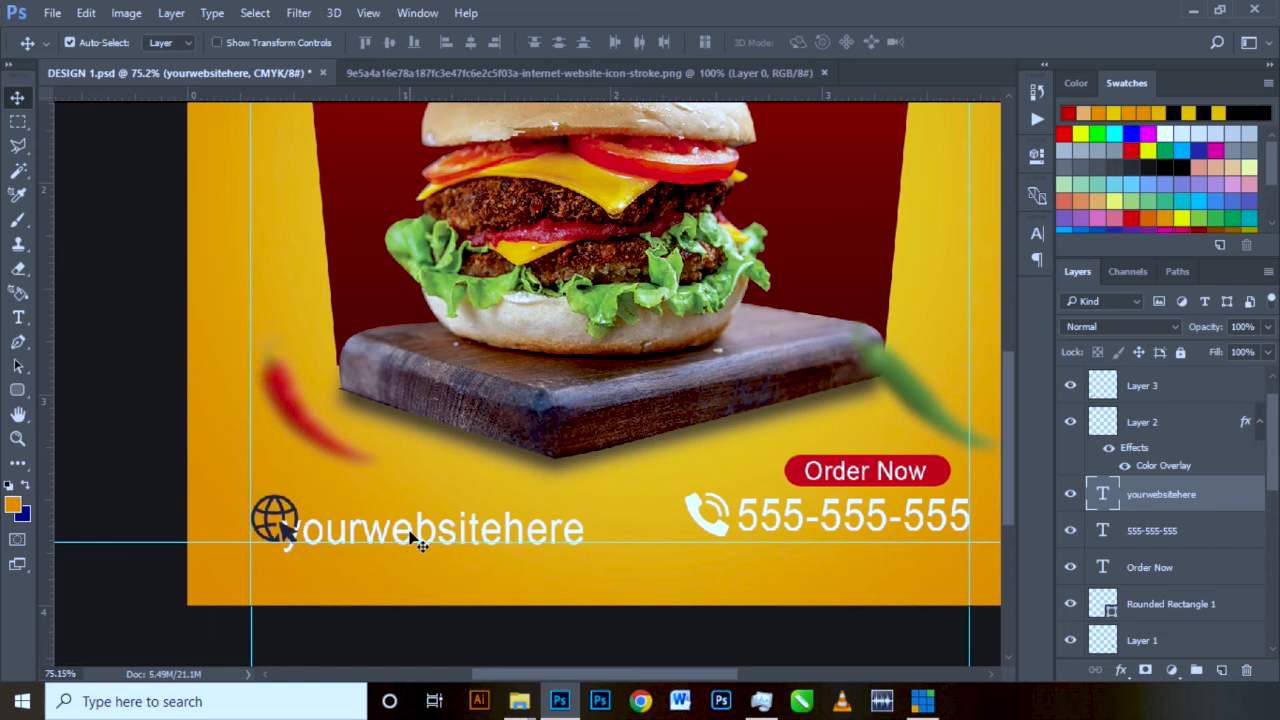
- Shift the website text rightward so it clears the globe icon and sits just beside it near the lower guide
drag(414, 537, 432, 532)
key(Down)
key(Down)
key(Down)
key(Down)
key(Down)
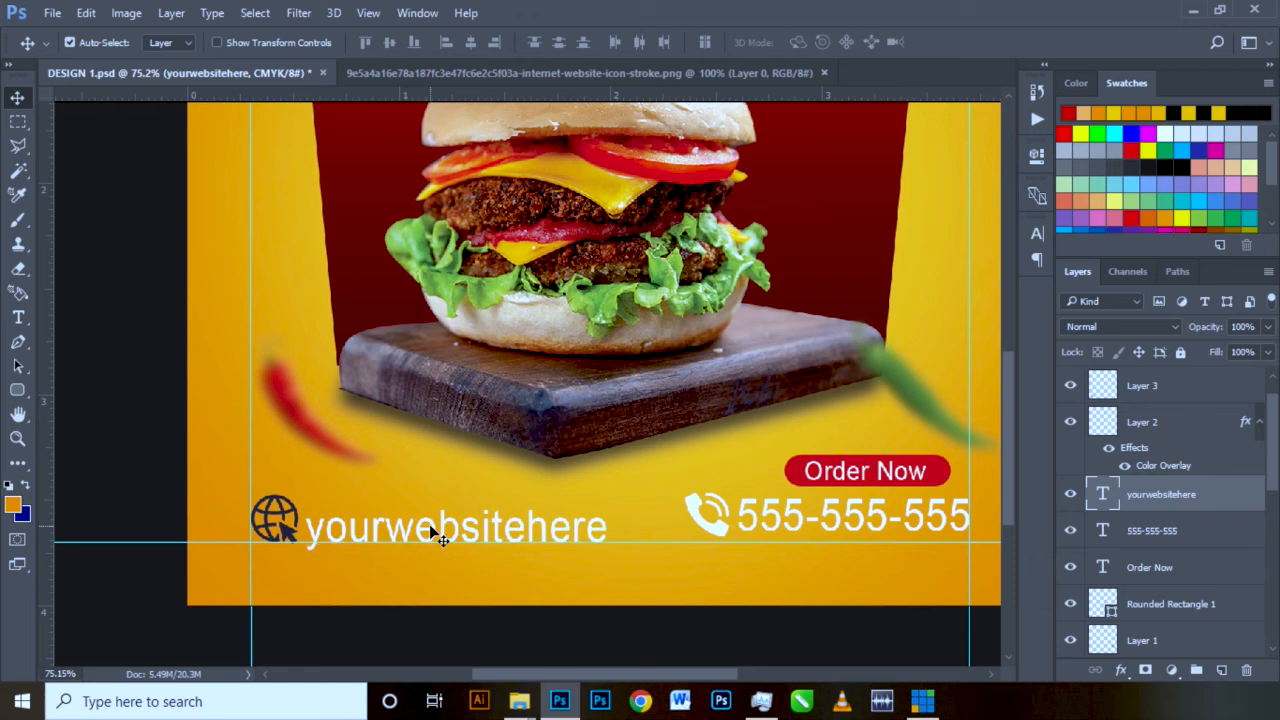
- Nudge the phone number and its phone icon down together to line up with the website text
click(797, 513)
shift+click(727, 531)
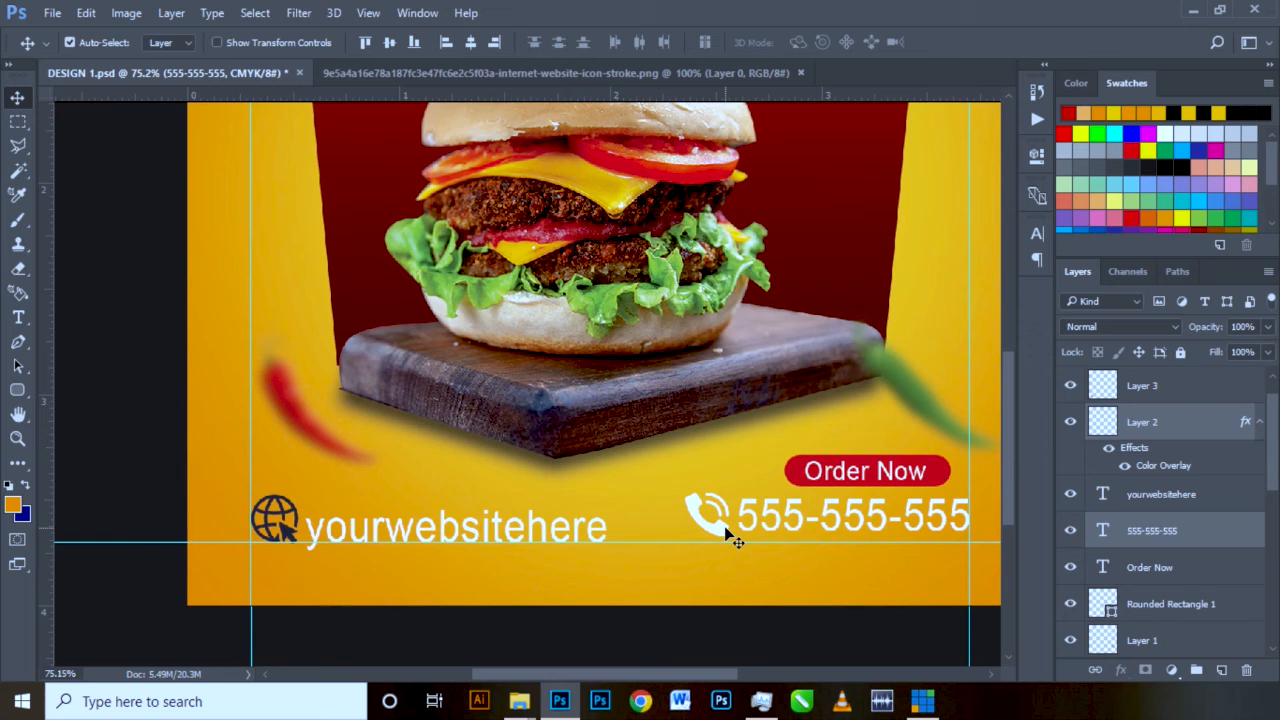
key(Down)
key(Down)
key(Down)
key(Down)
key(Down)
key(Down)
key(Down)
key(Down)
key(Down)
key(Down)
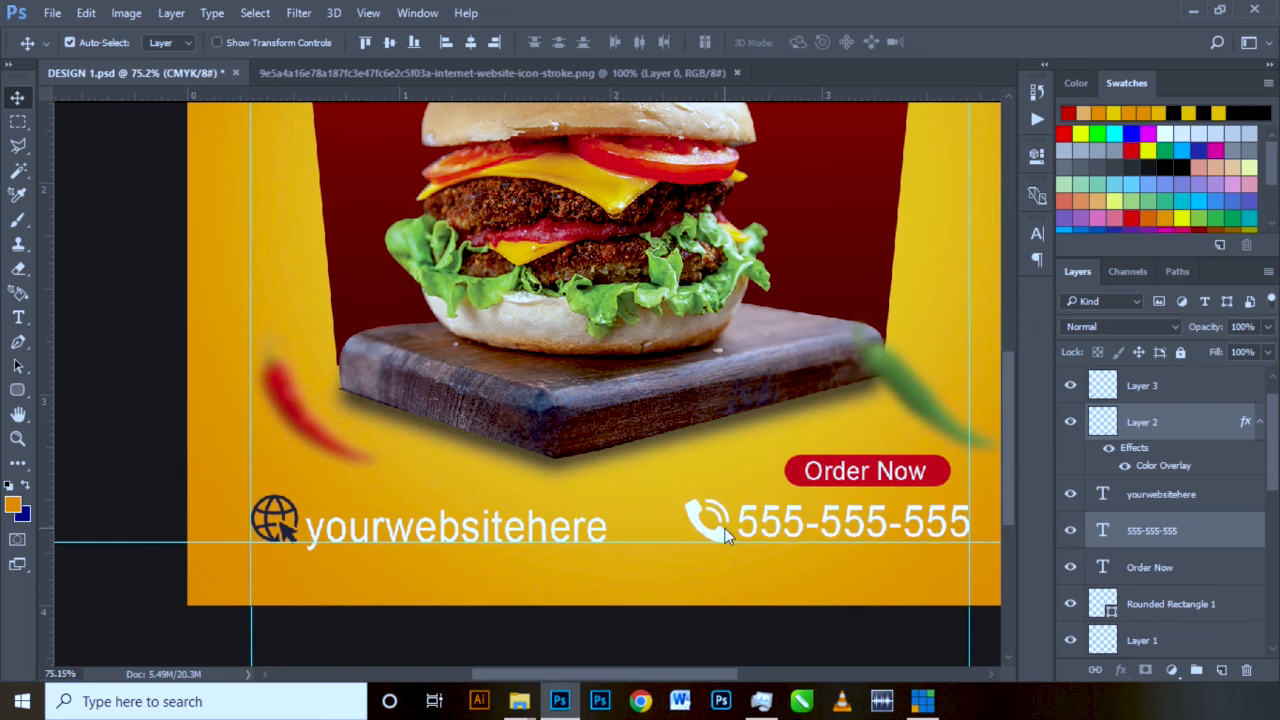
key(Down)
key(Down)
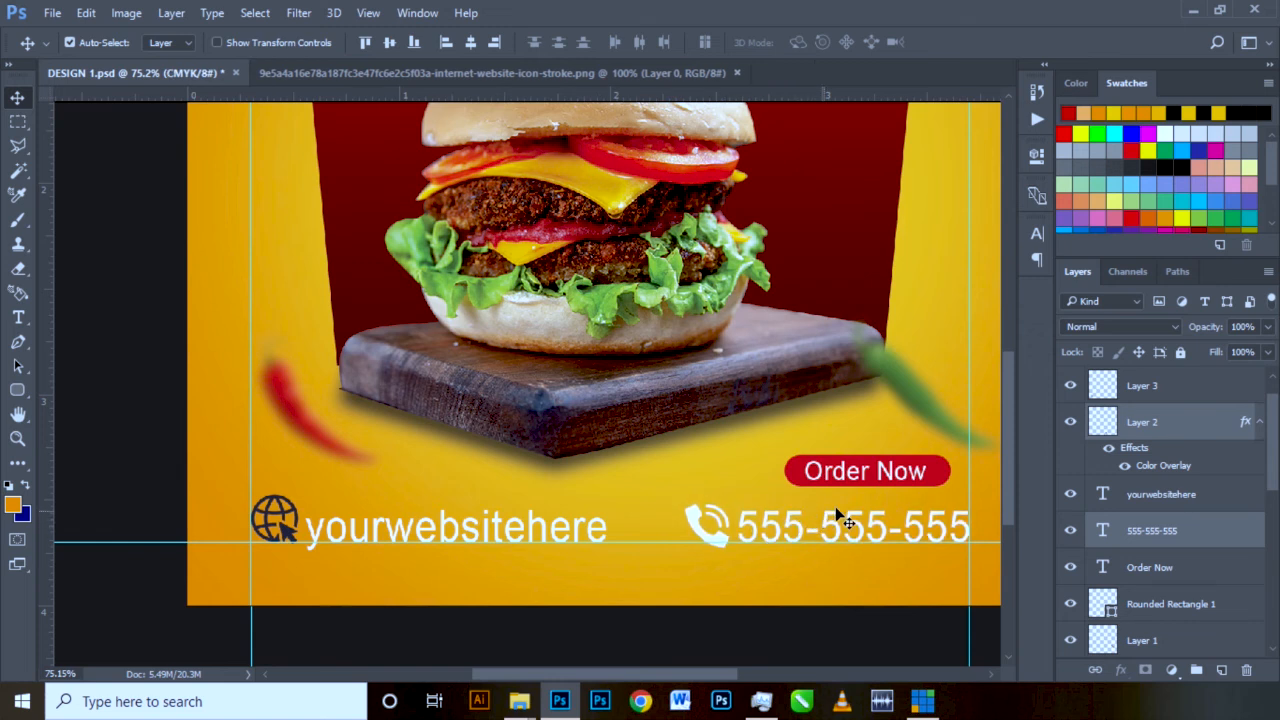
- Move the "Order Now" text and its red rounded rectangle together down and left, closer above the phone number
click(936, 473)
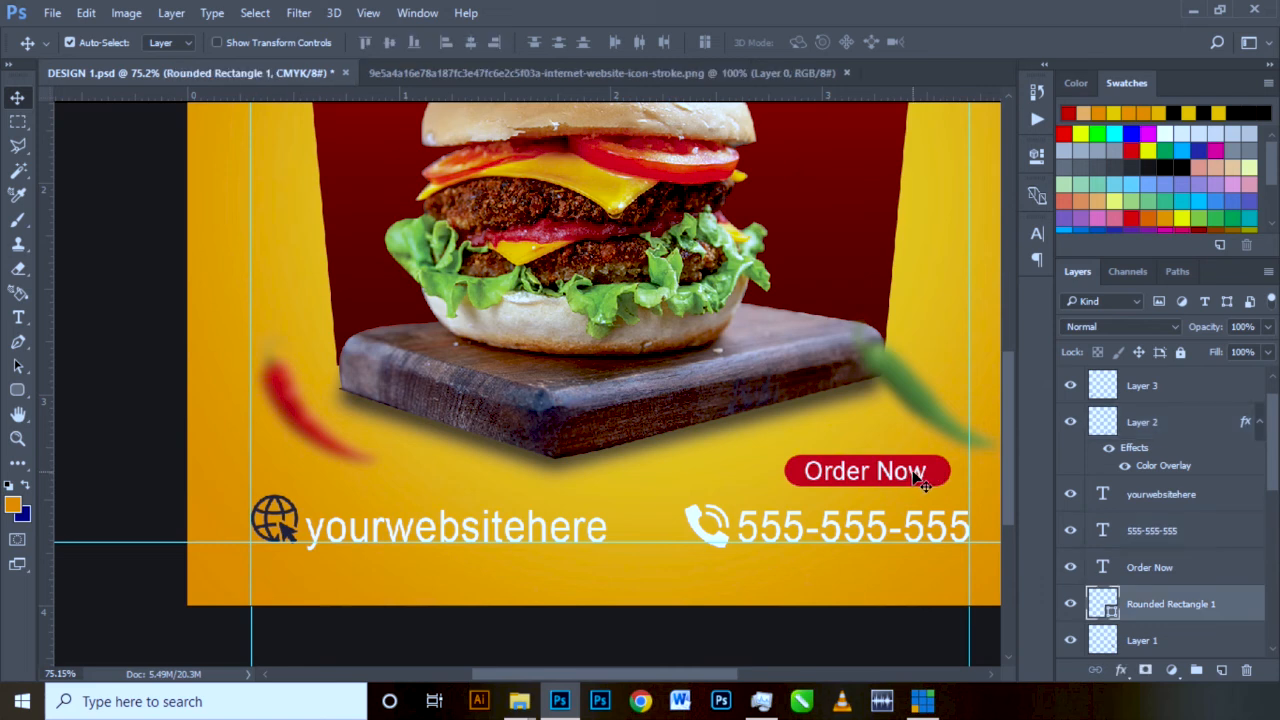
shift+click(922, 480)
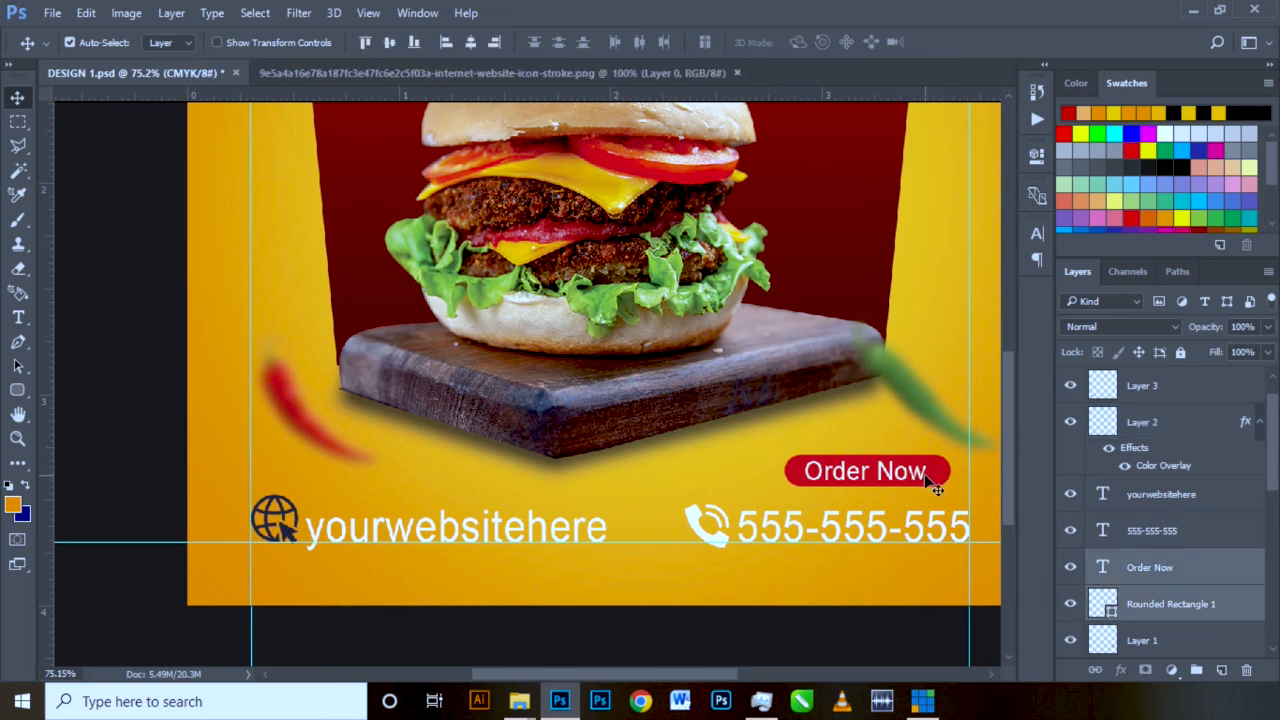
drag(917, 484, 897, 493)
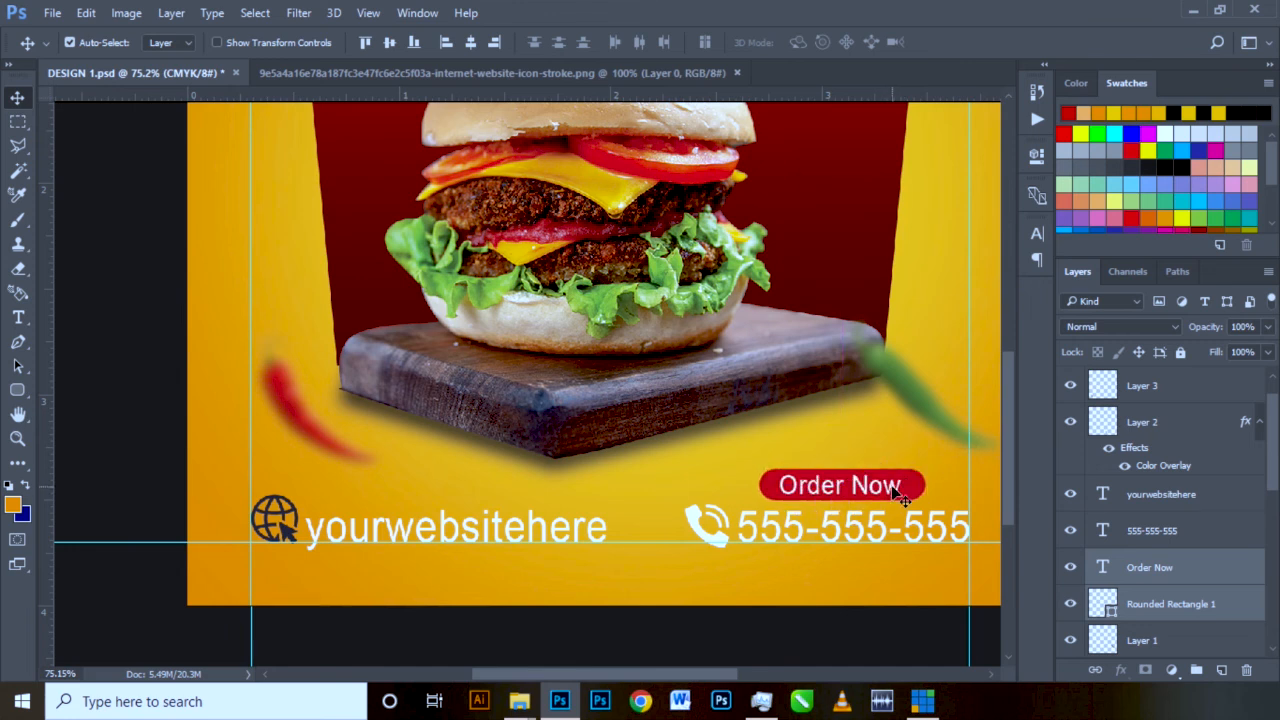
- Recolor the dark globe icon white with a Color Overlay layer style
scroll(697, 440, down, 5)
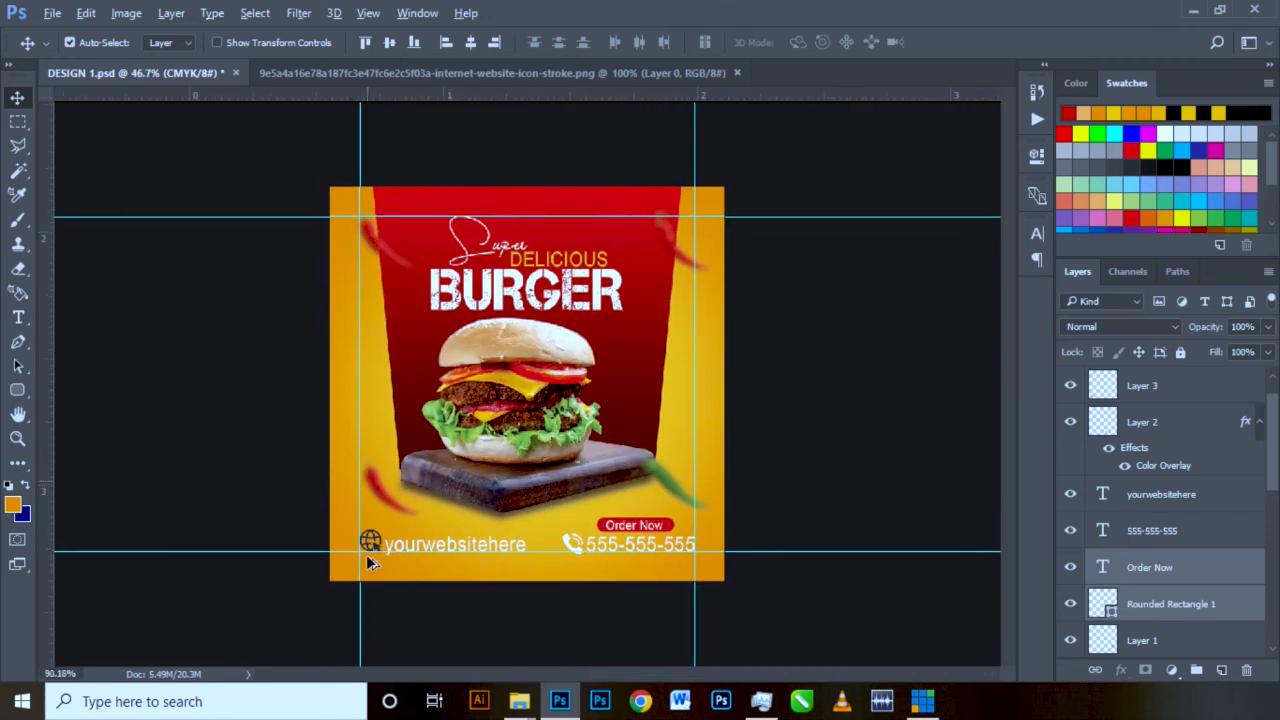
scroll(372, 547, up, 4)
scroll(428, 500, down, 3)
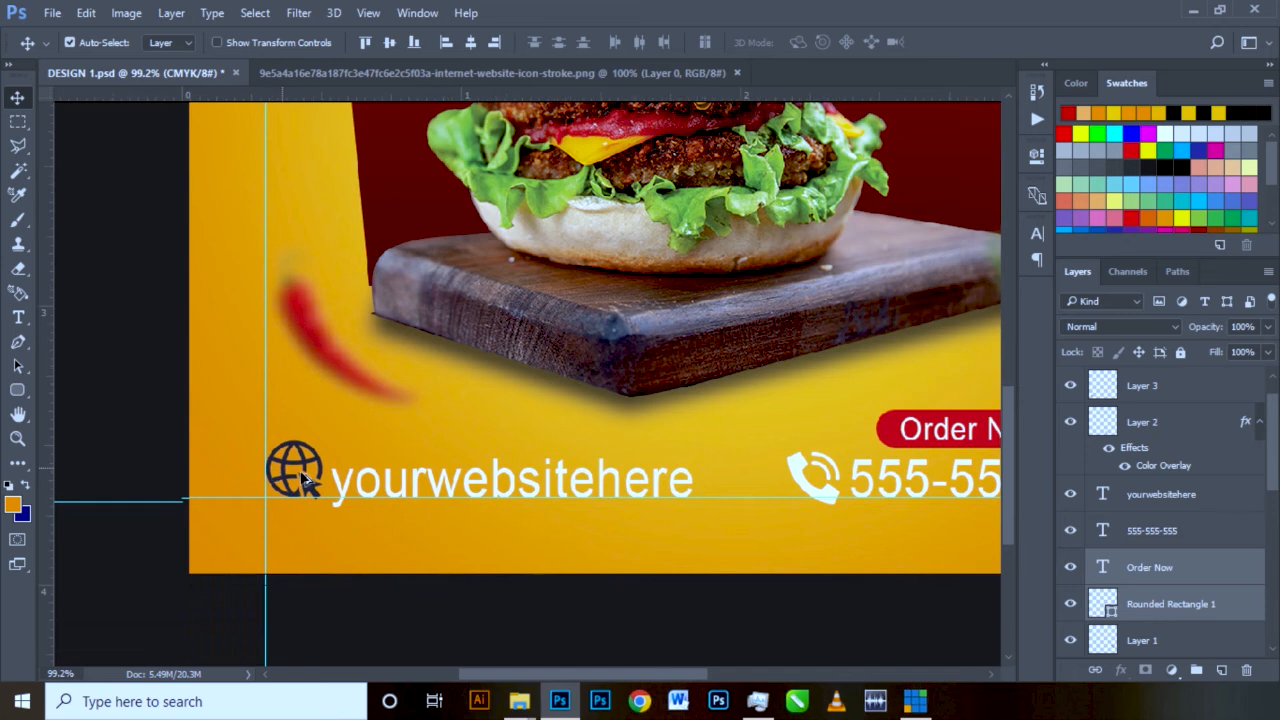
scroll(311, 500, up, 2)
click(312, 495)
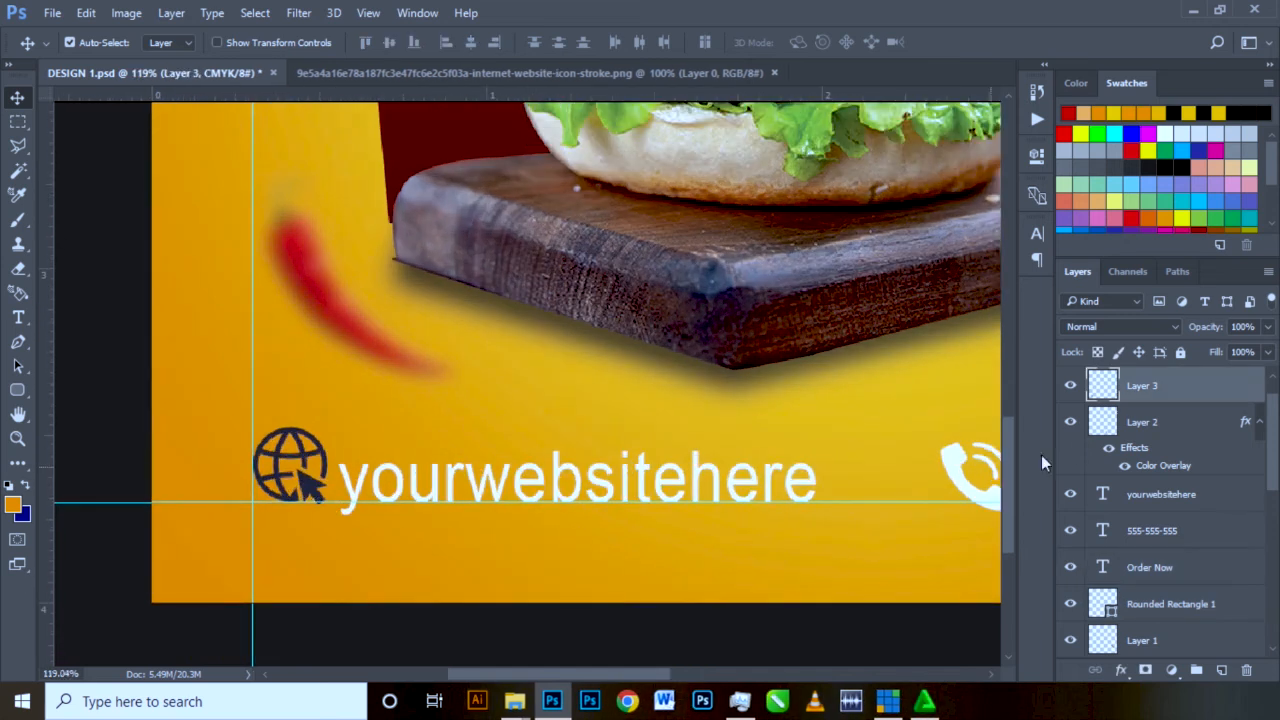
double_click(1196, 384)
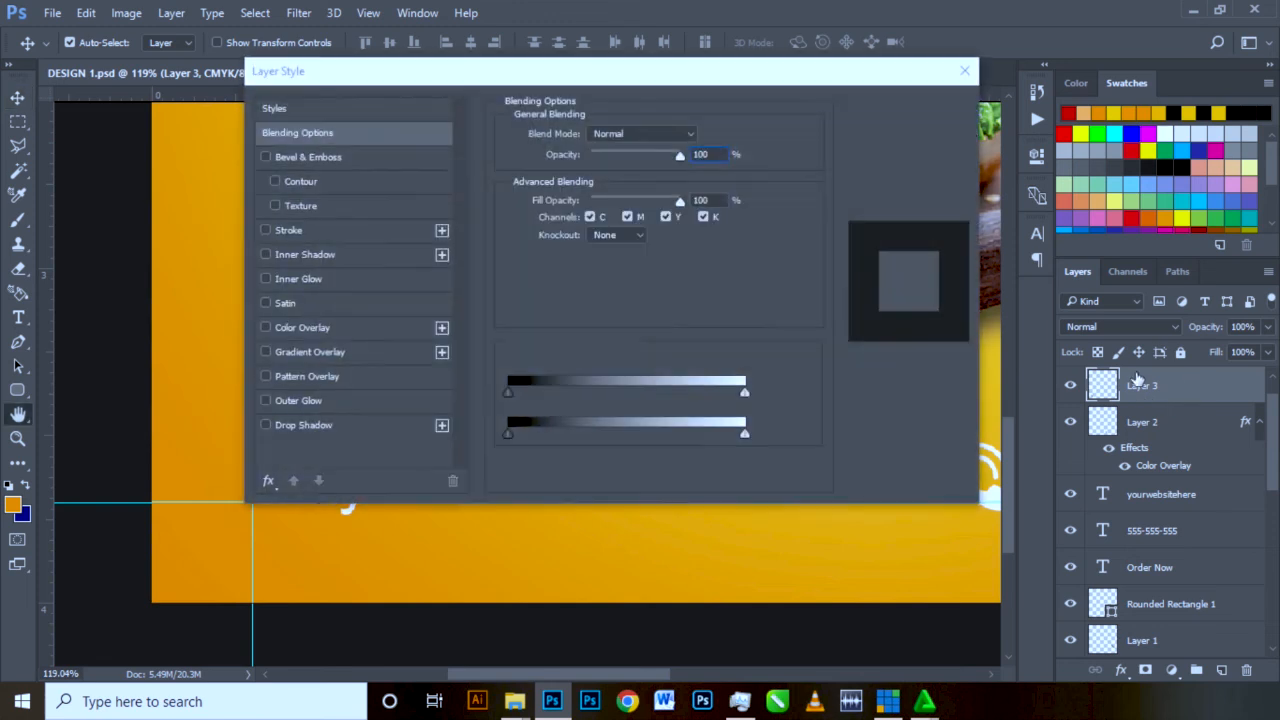
click(294, 326)
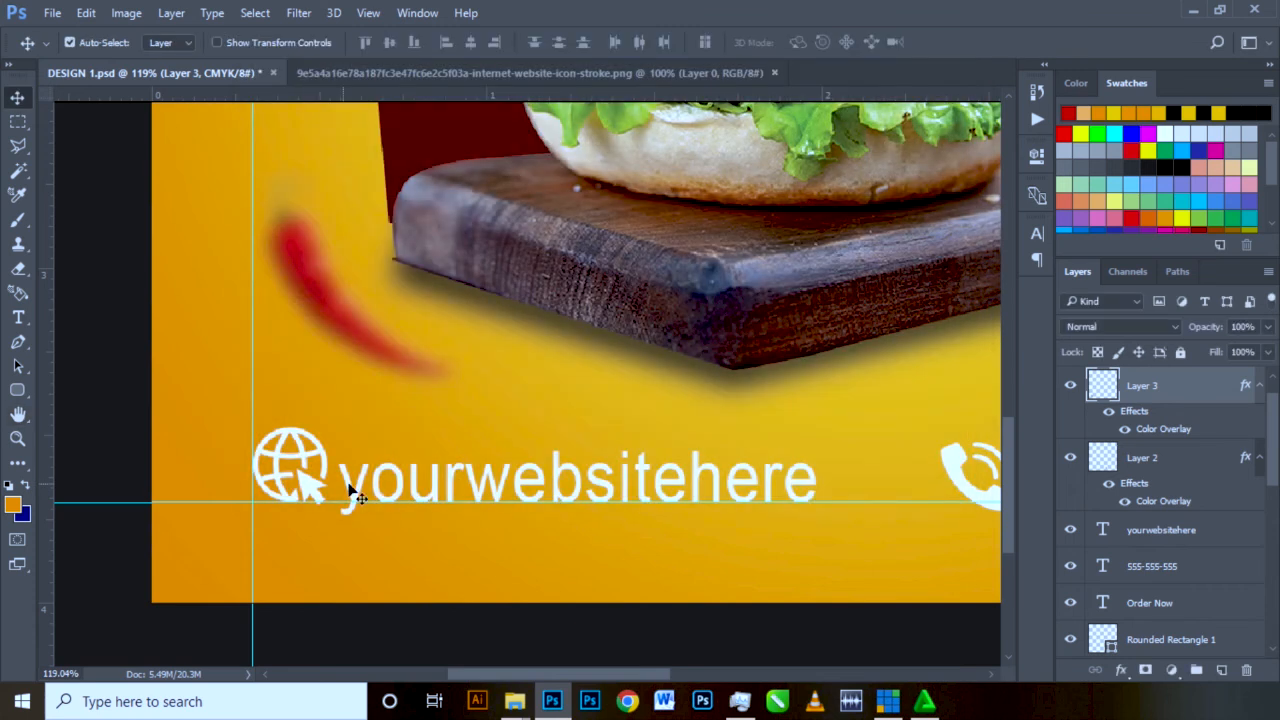
- Draw a jagged-edged round seal about 171 px wide at the burger bun's upper right with the Custom Shape tool
scroll(491, 480, down, 3)
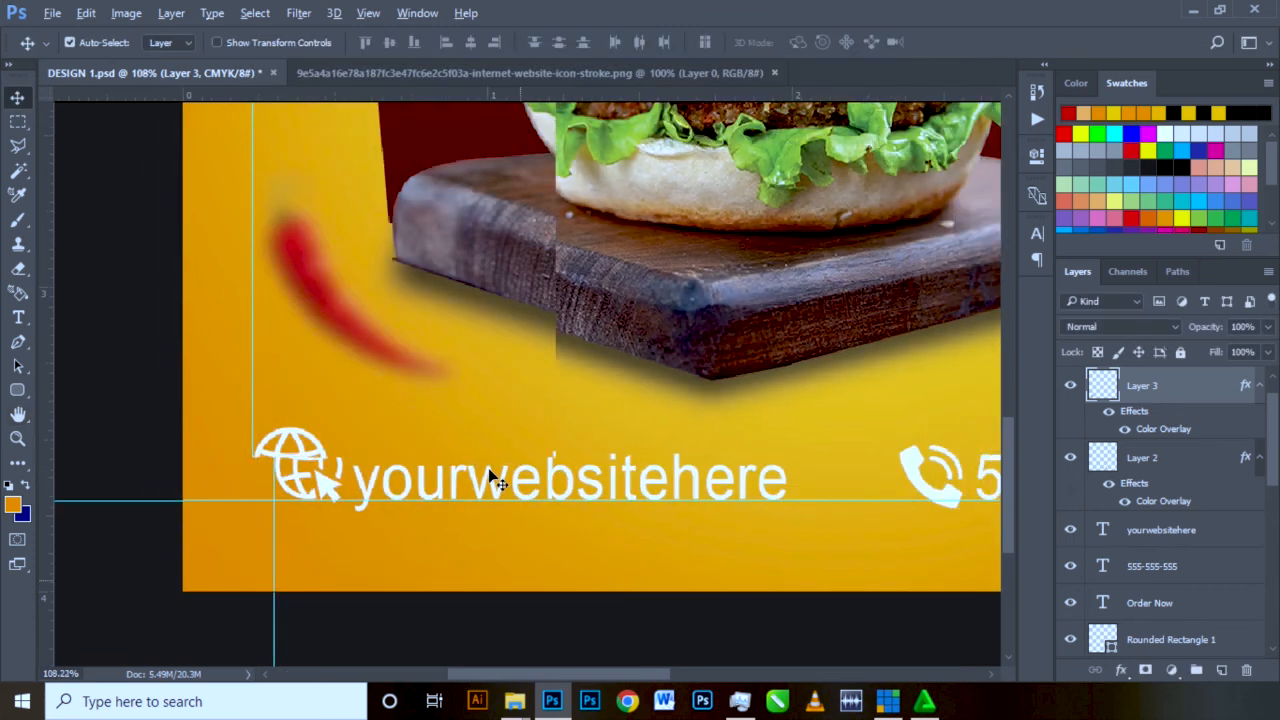
scroll(503, 472, down, 5)
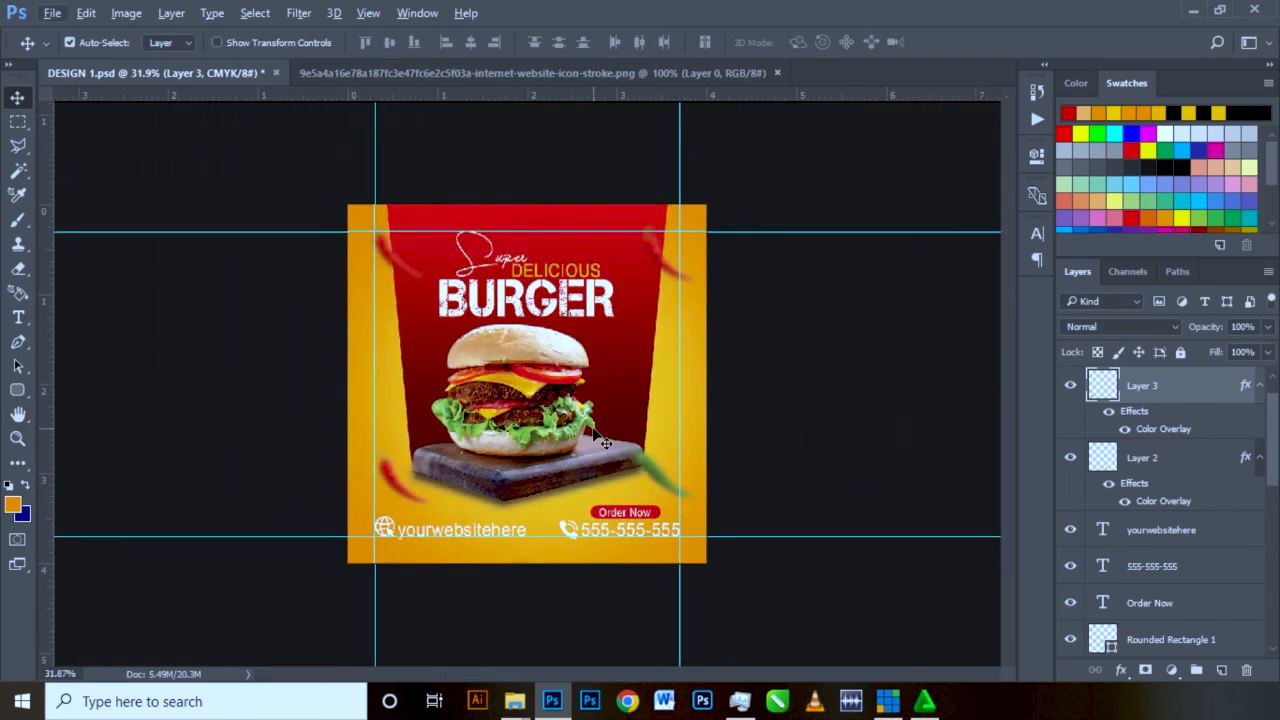
scroll(545, 395, up, 1)
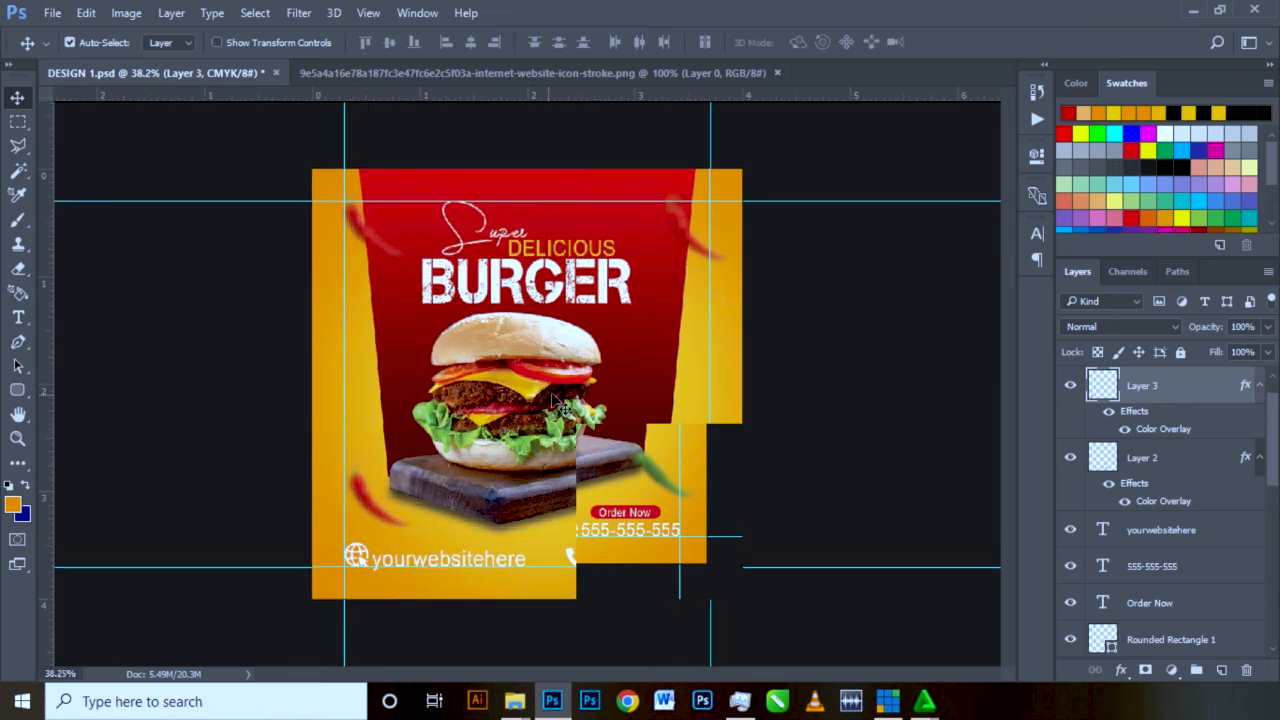
click(18, 391)
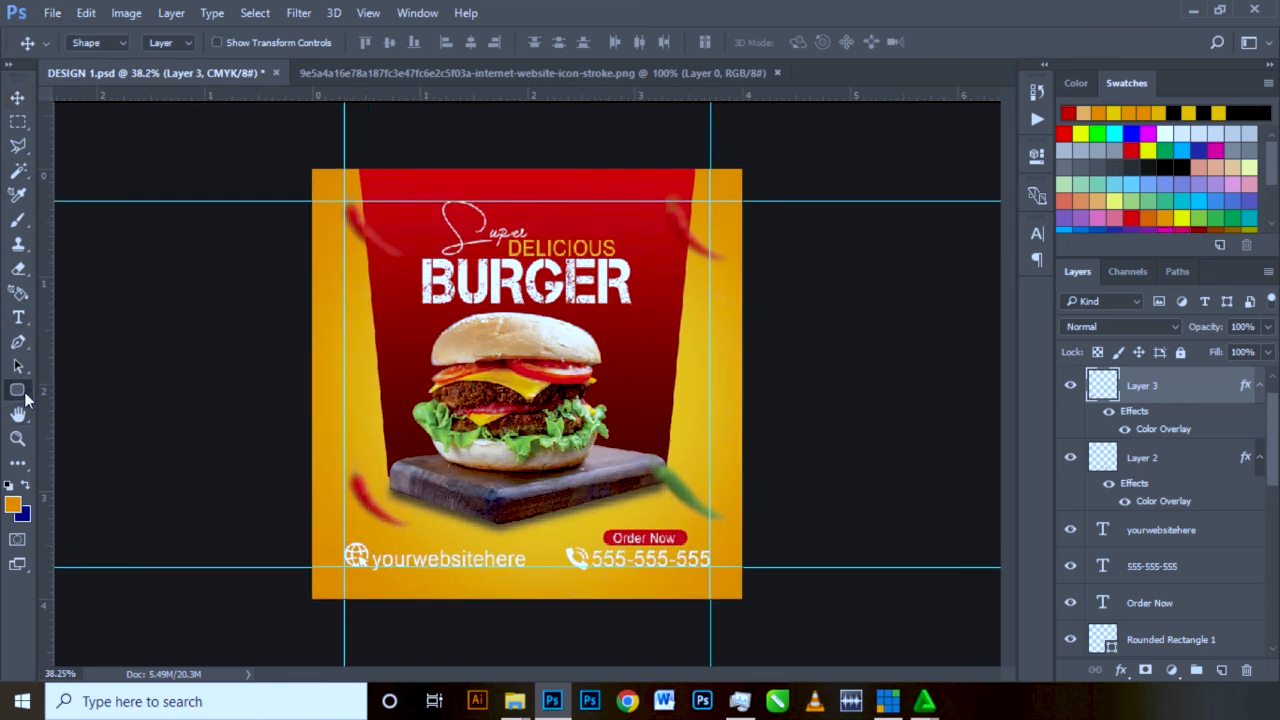
right_click(25, 398)
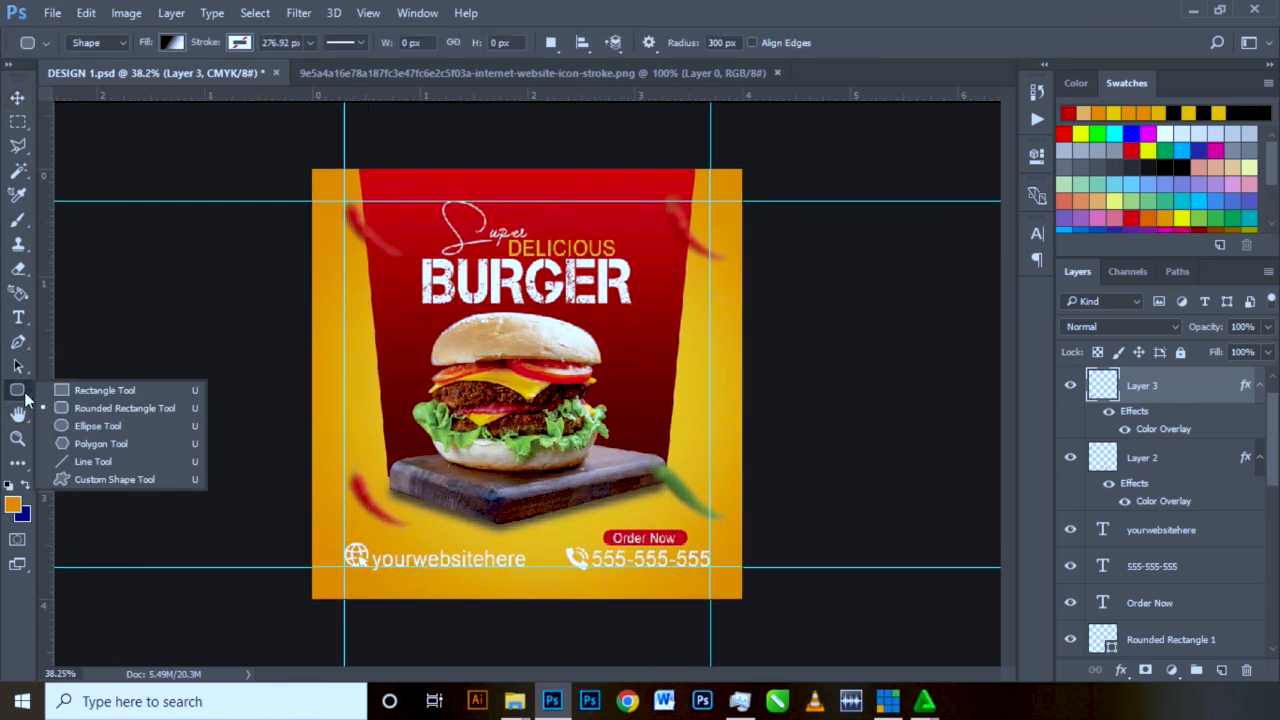
click(109, 481)
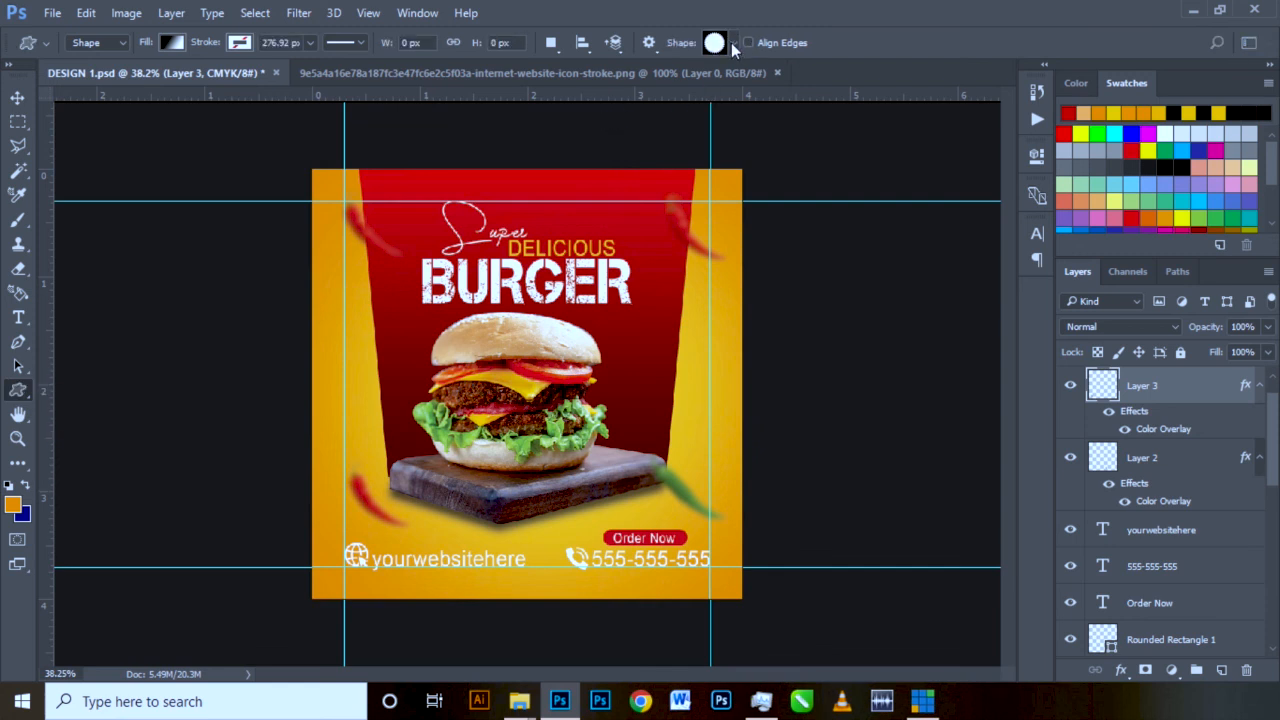
click(733, 43)
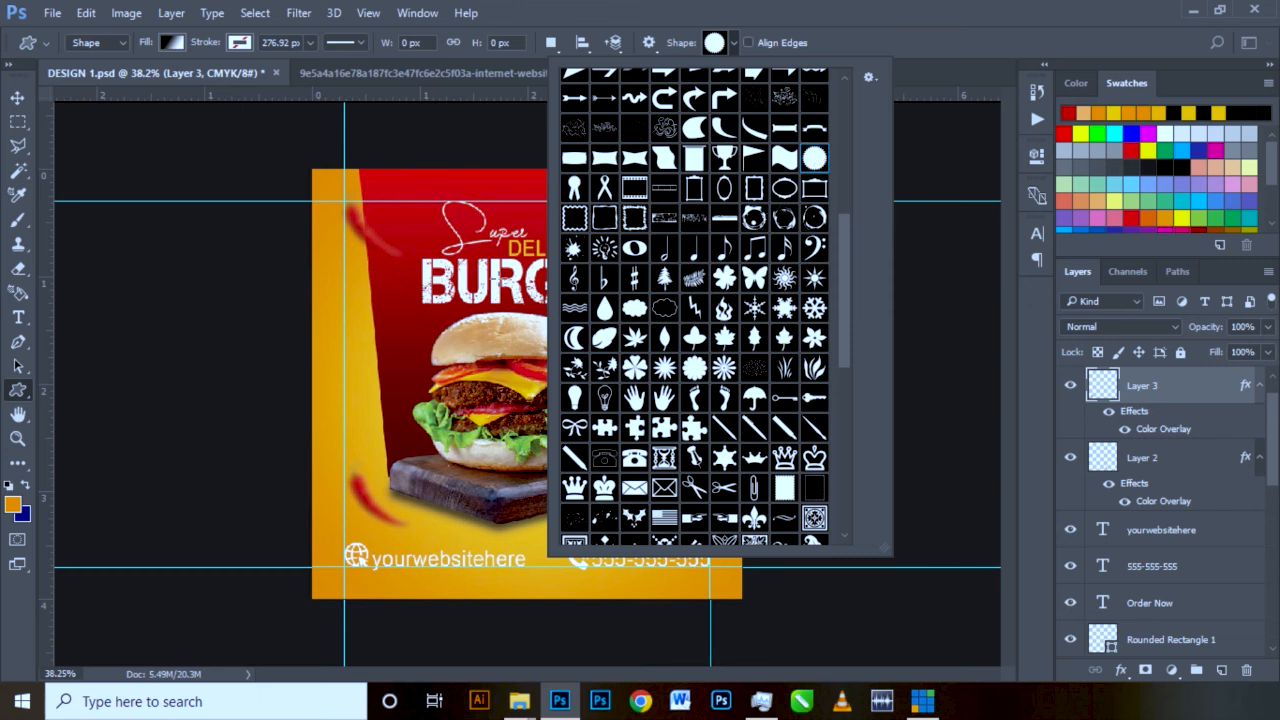
click(972, 27)
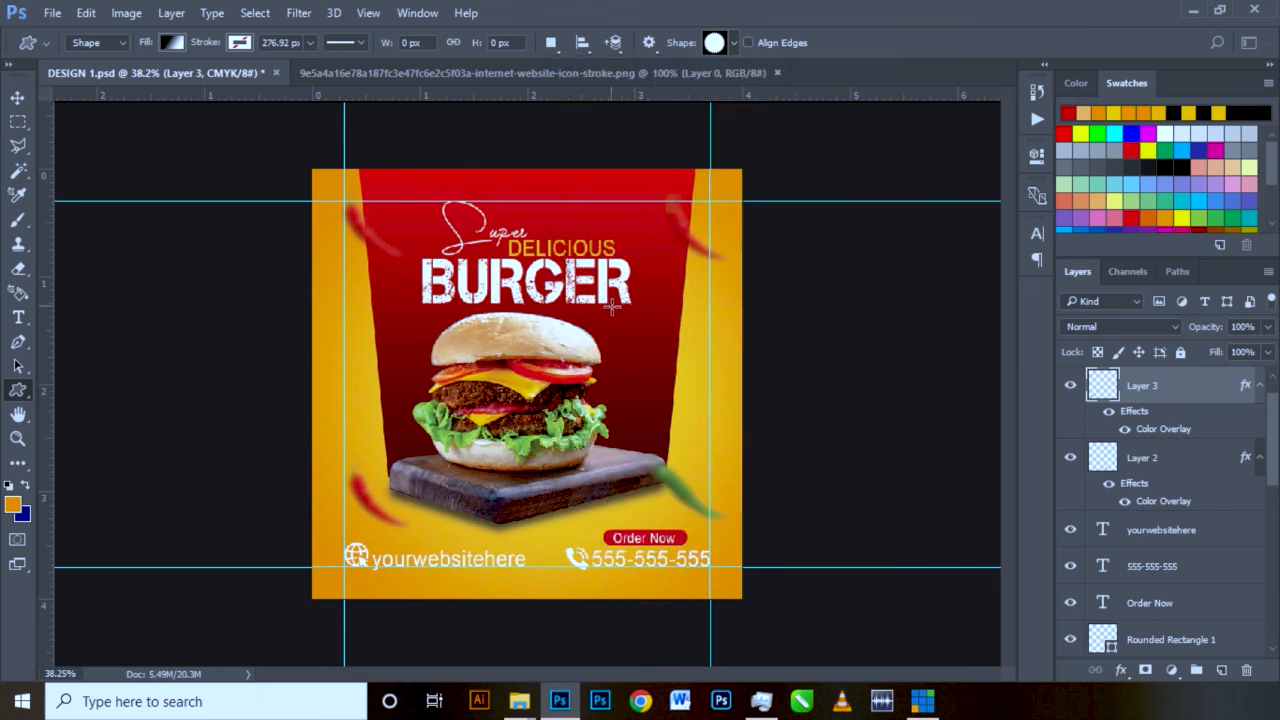
drag(585, 318, 640, 386)
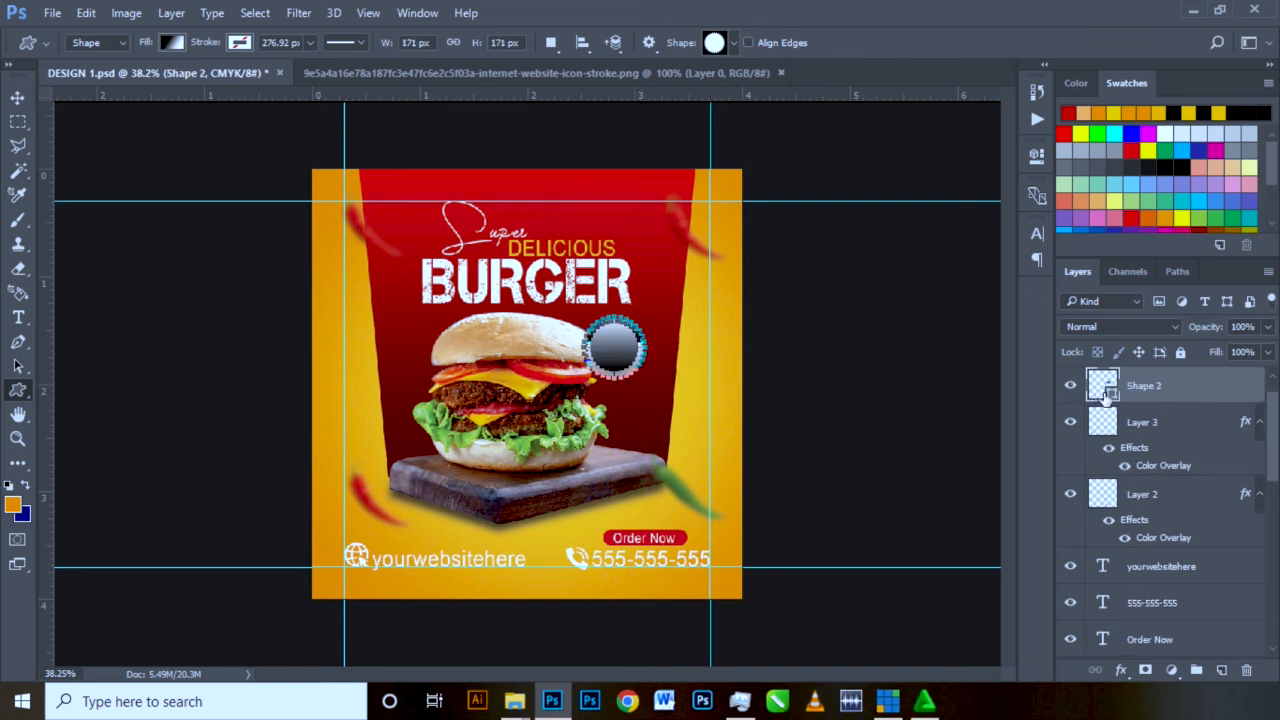
- Change the seal shape's gradient fill to a solid light pinkish red
click(172, 42)
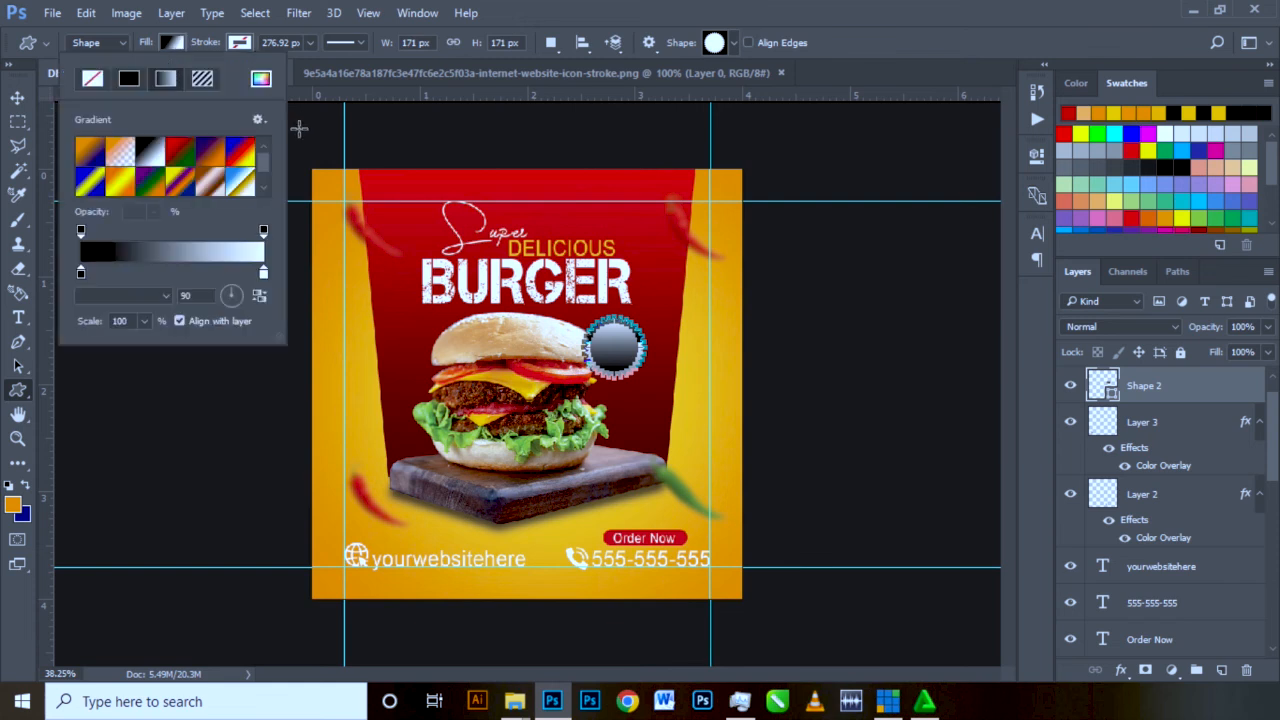
click(260, 78)
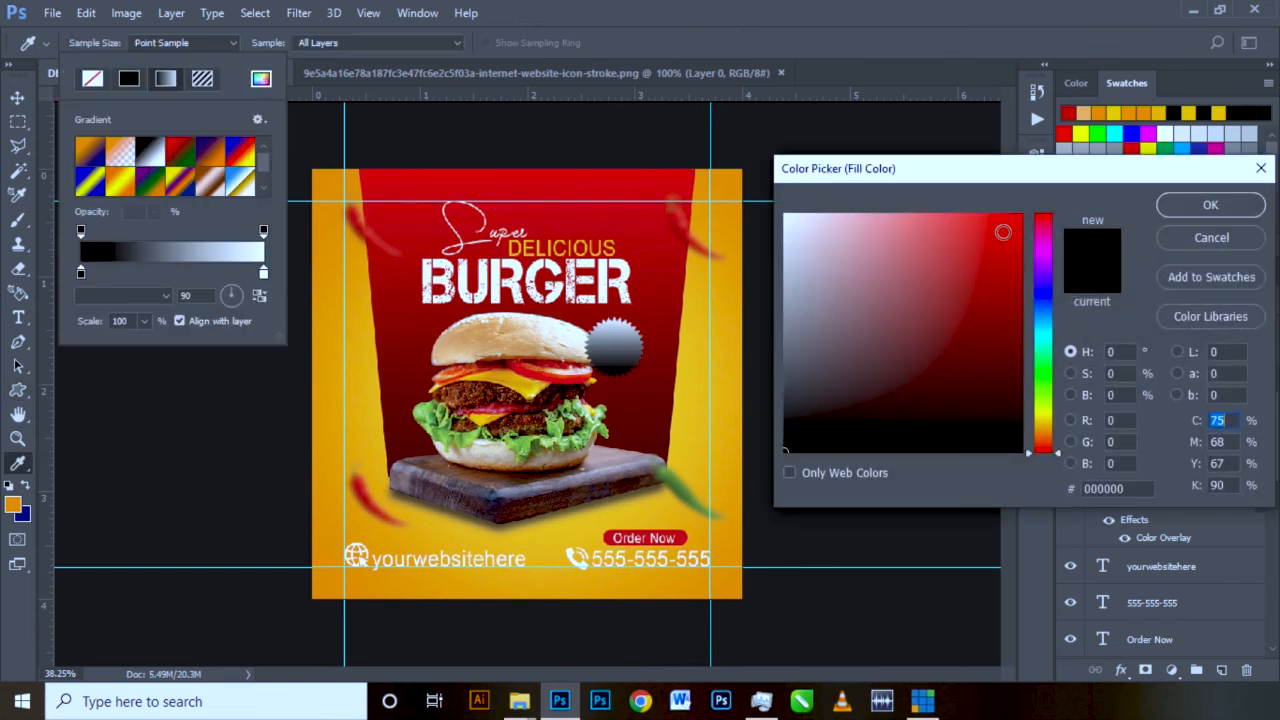
drag(1003, 226, 917, 219)
click(910, 219)
click(1172, 206)
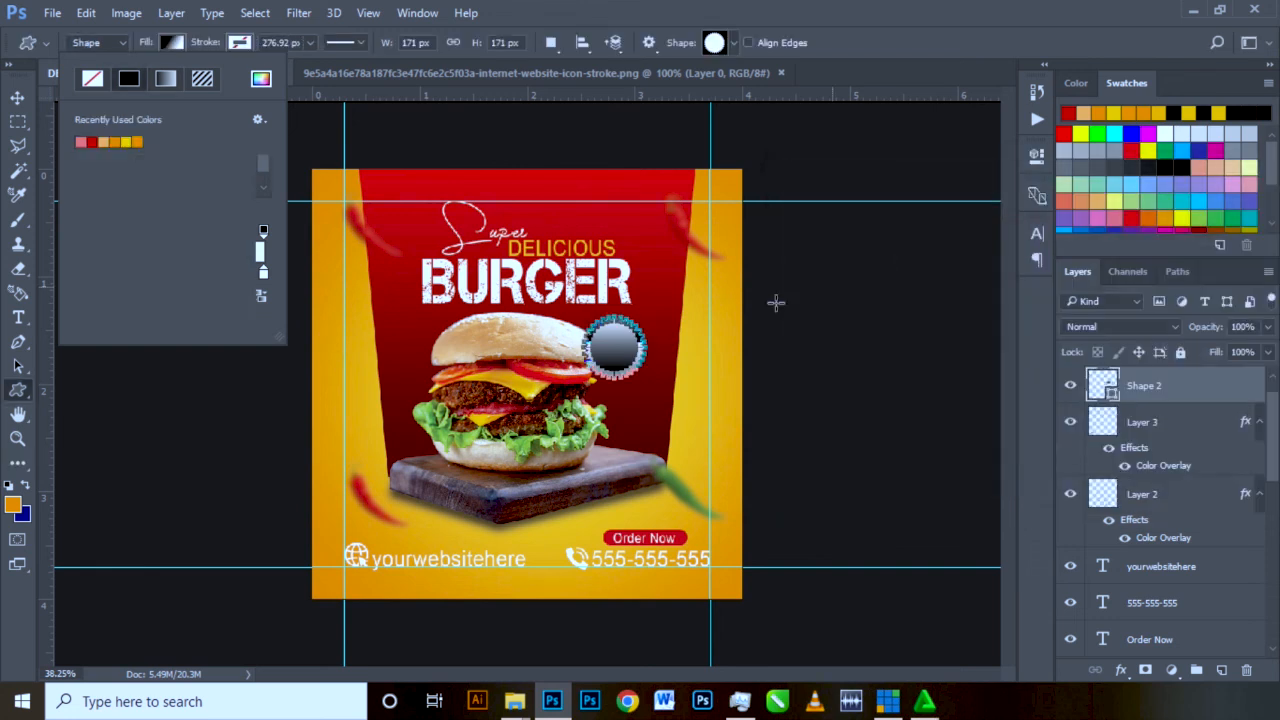
- Move the phone number text up to the seal shape and raise its layer above the "Super" text layer
click(20, 97)
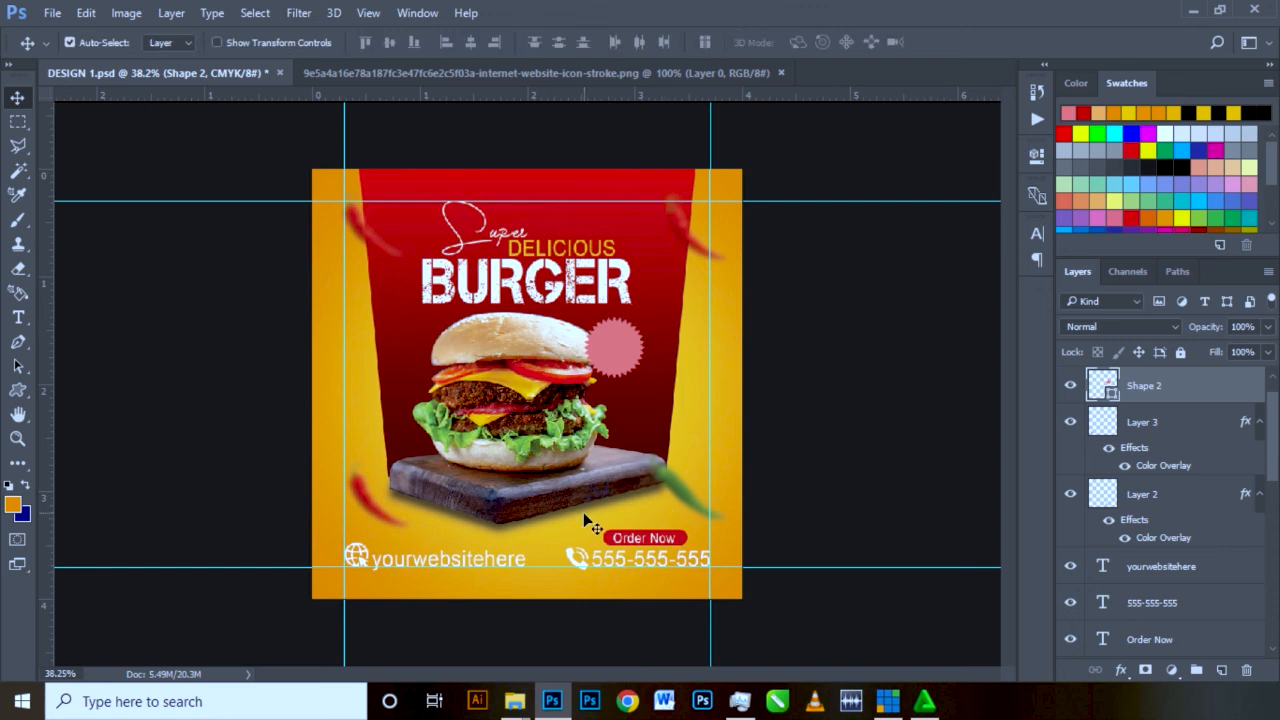
drag(618, 566, 628, 347)
drag(1228, 605, 1168, 385)
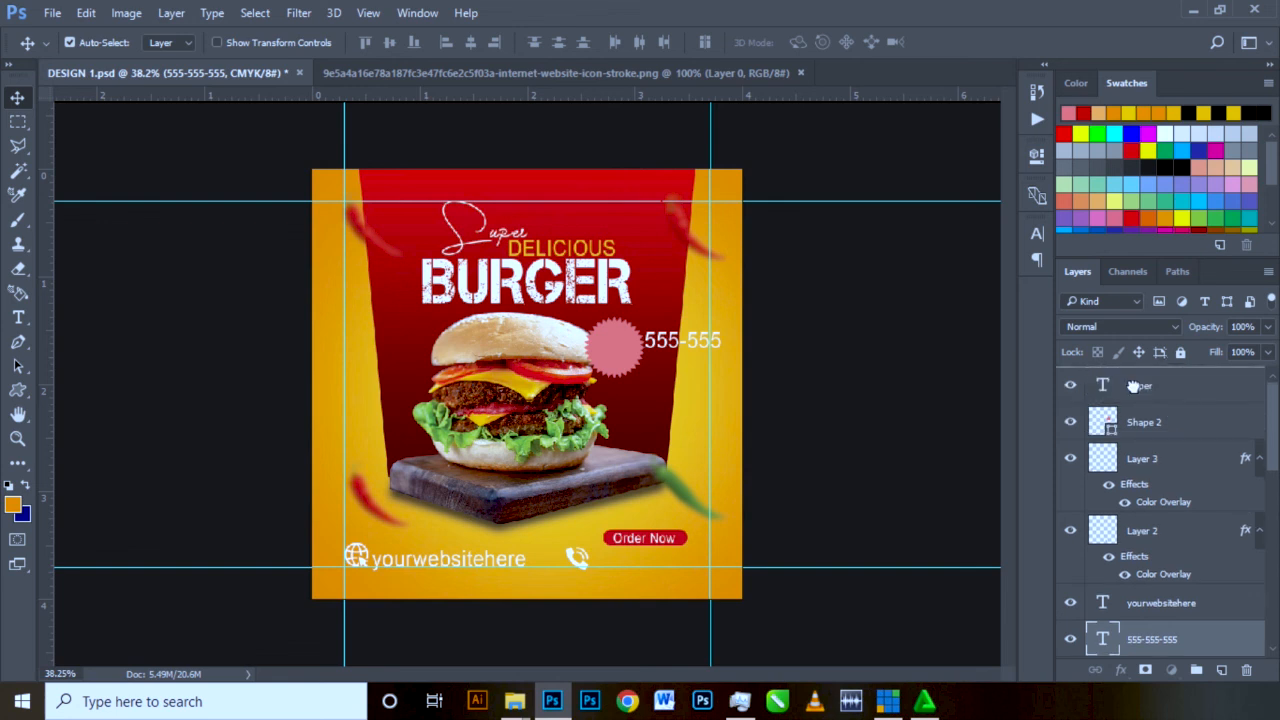
- Replace the text beside the pink seal with "50%" and centre it on the seal
scroll(668, 378, up, 1)
key(t)
click(690, 372)
key(ctrl+a)
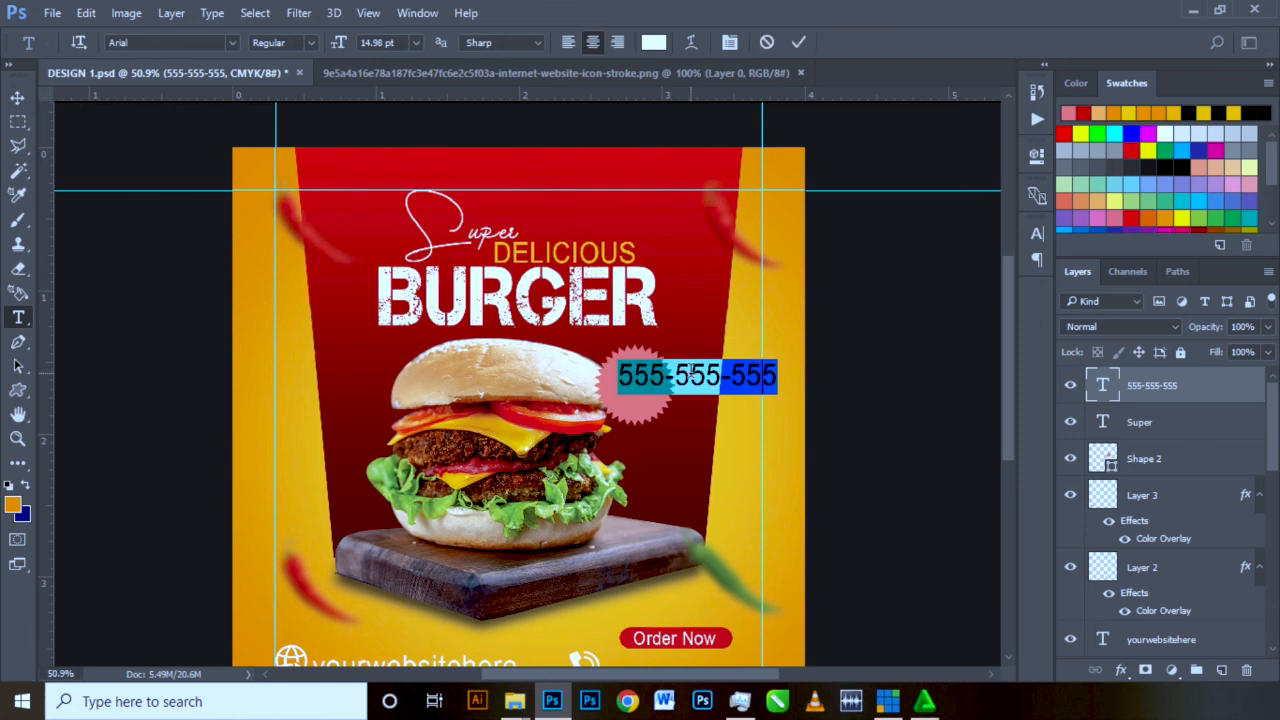
text(50)
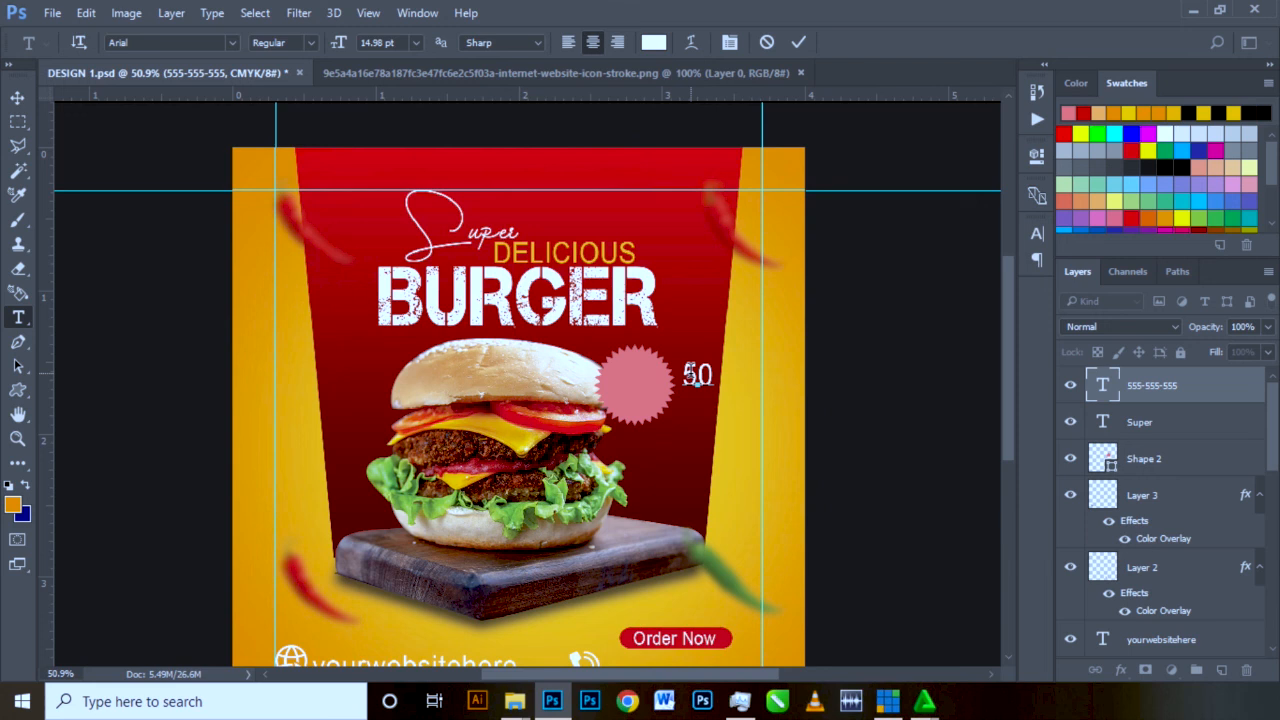
text(%)
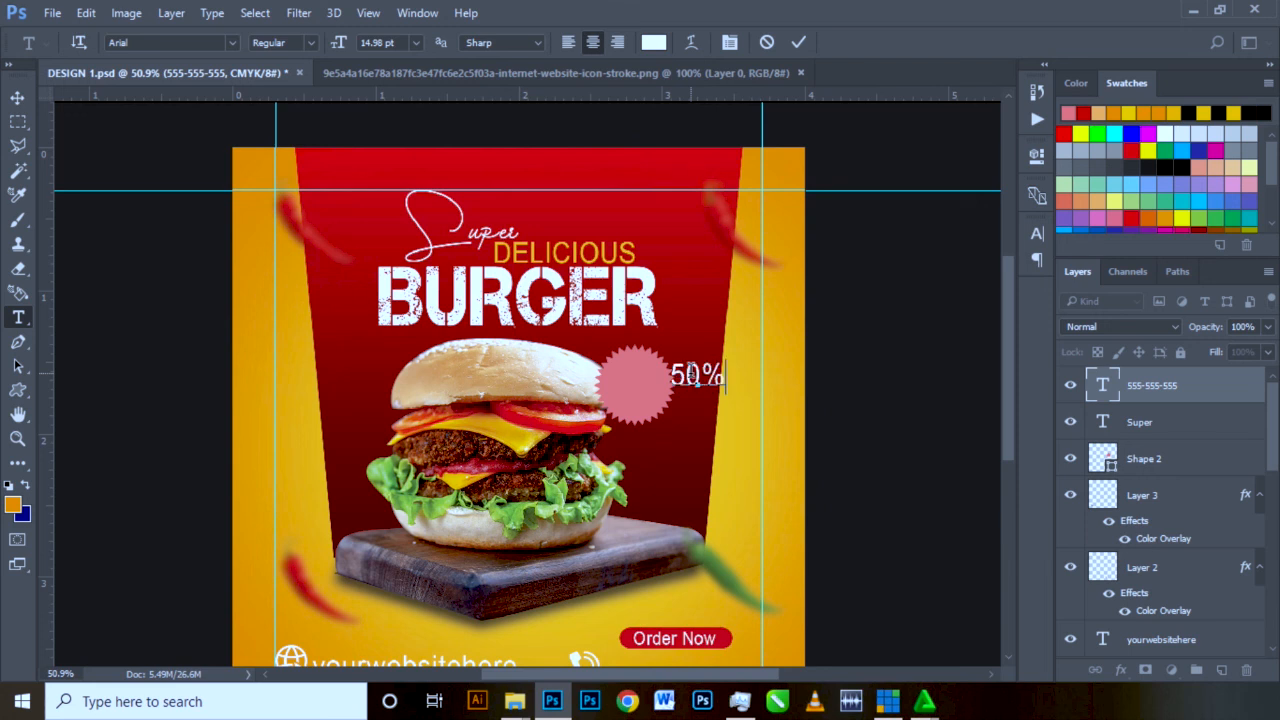
click(17, 97)
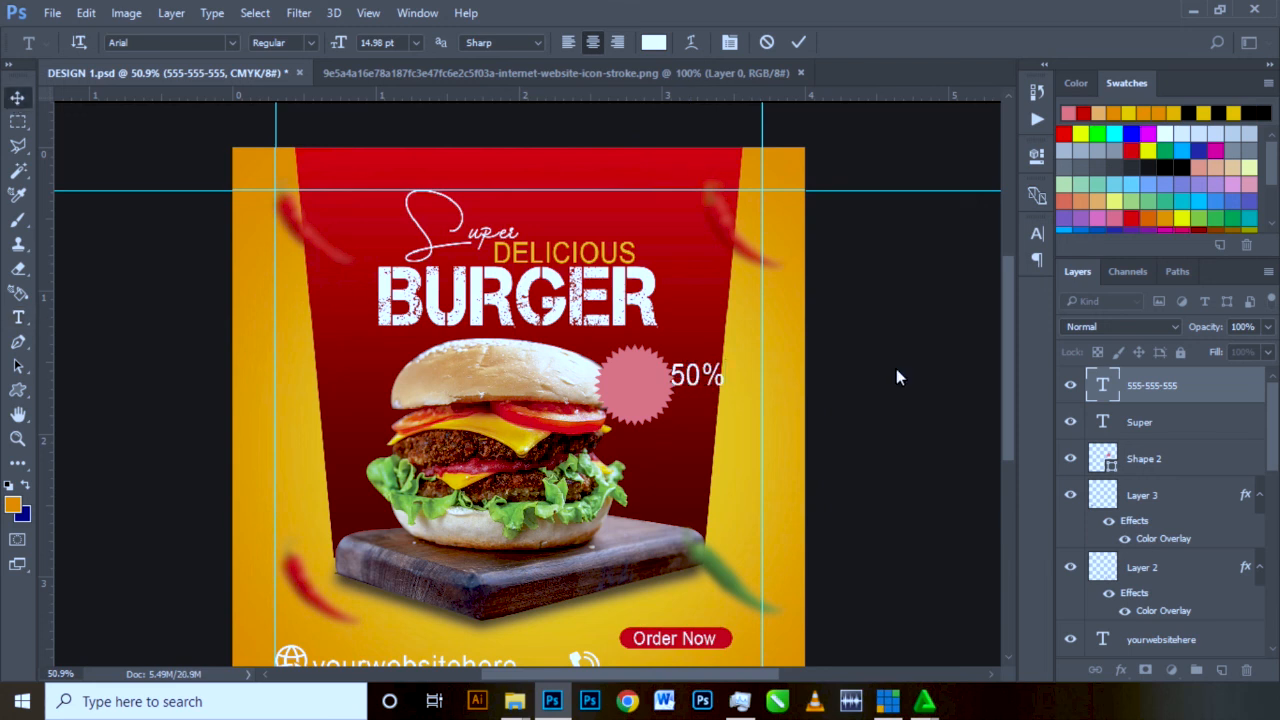
drag(713, 384, 640, 389)
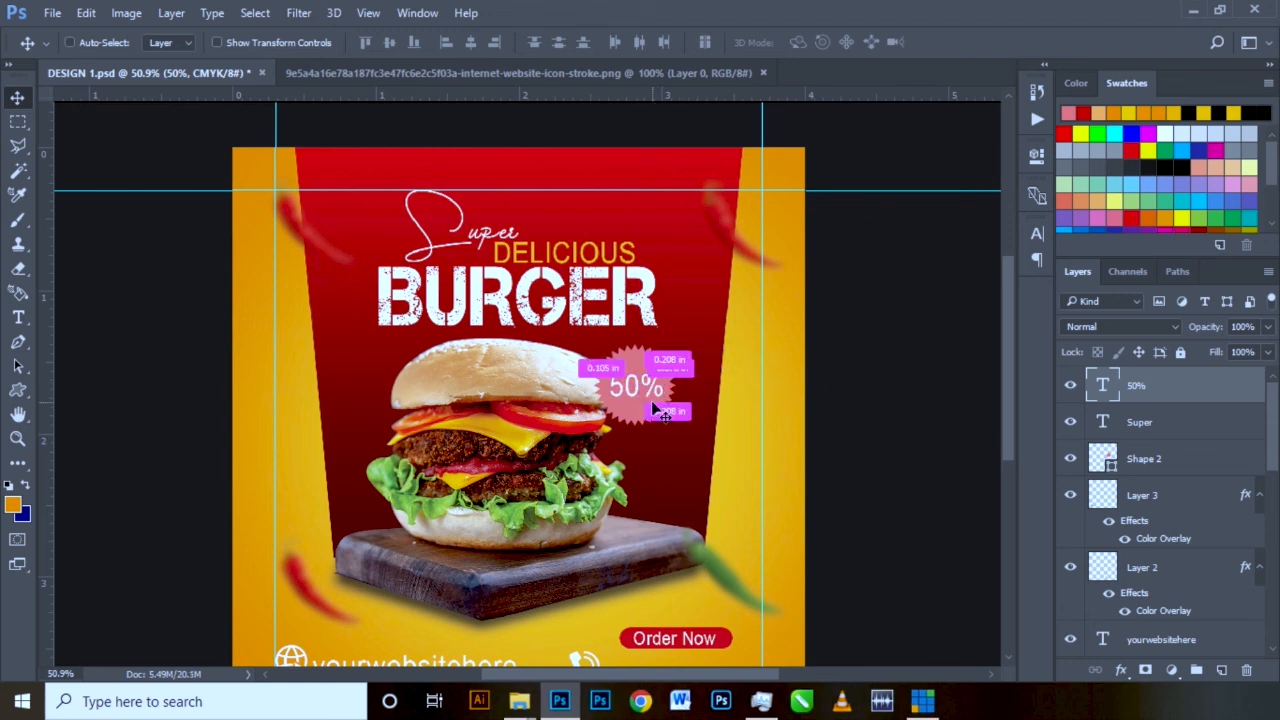
- Make the "50%" text bold and adjust its position so it sits centred within the pink seal
click(1035, 233)
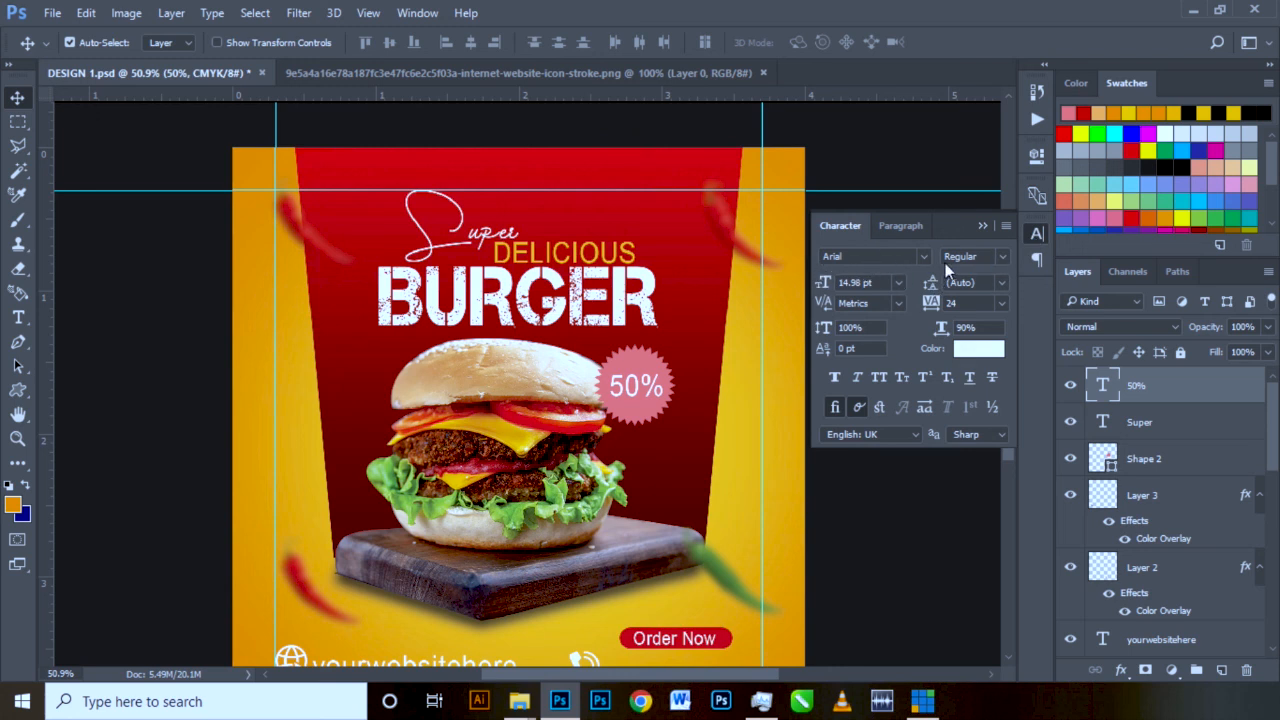
click(1004, 257)
click(1019, 346)
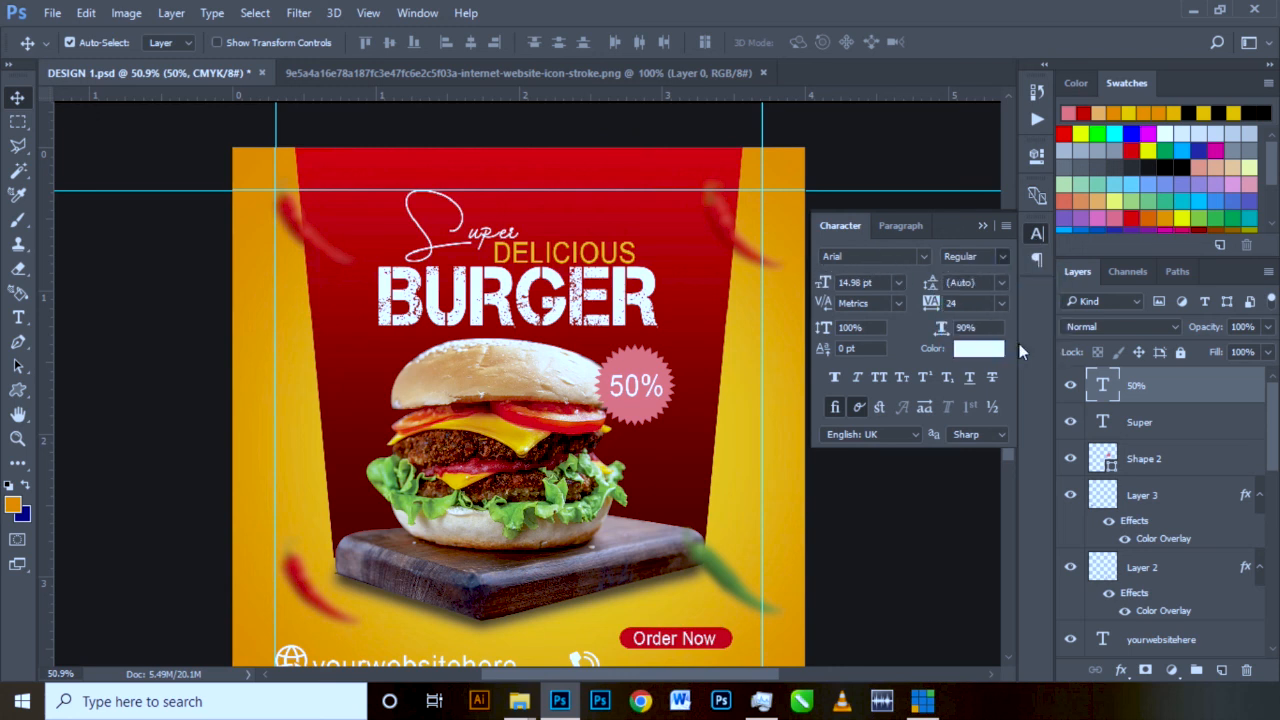
click(983, 226)
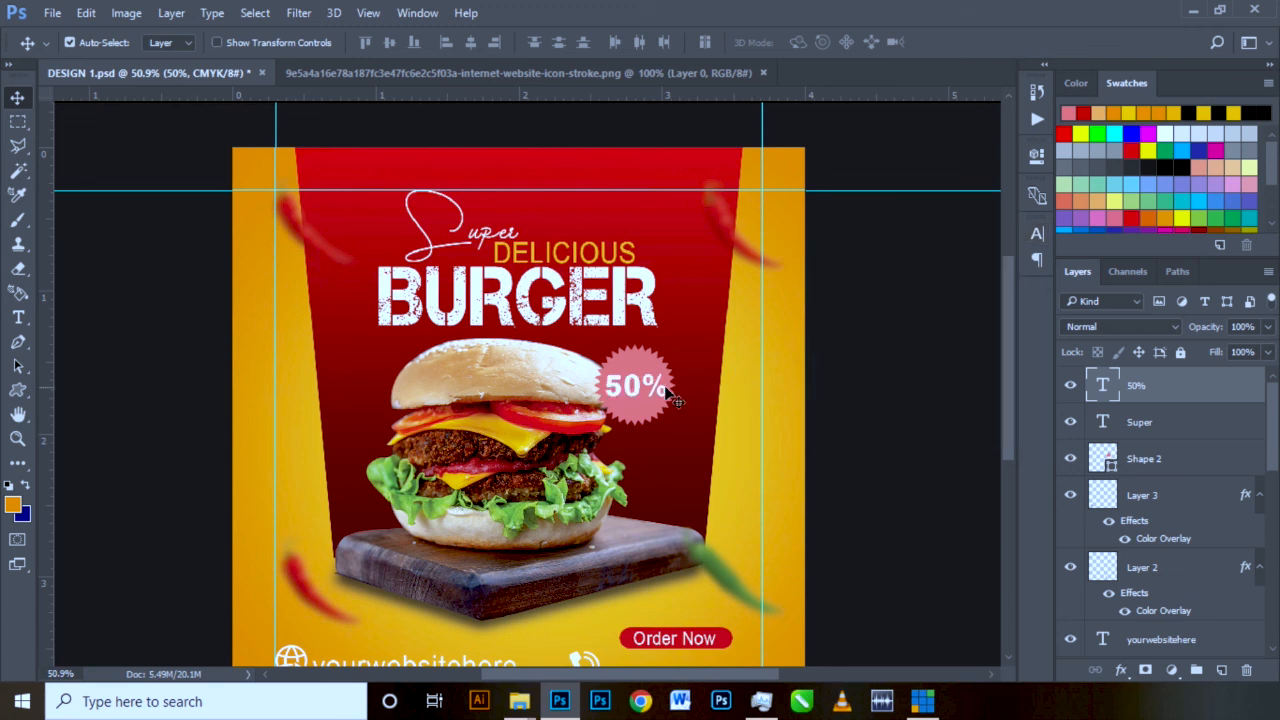
scroll(643, 396, up, 3)
scroll(642, 396, up, 2)
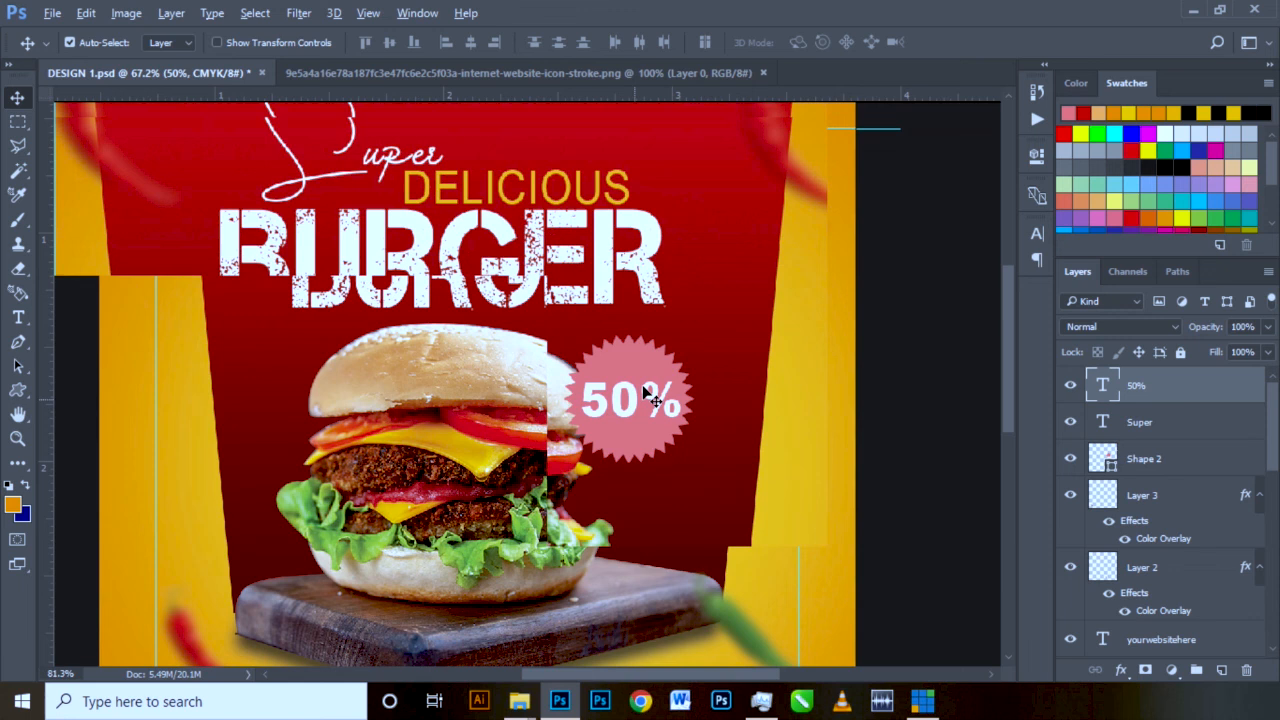
drag(622, 383, 638, 401)
- Duplicate the "yourwebsitehere" text and place the copy level with the original, over the phone icon and ending at the right margin guide
scroll(660, 380, down, 5)
scroll(595, 366, up, 3)
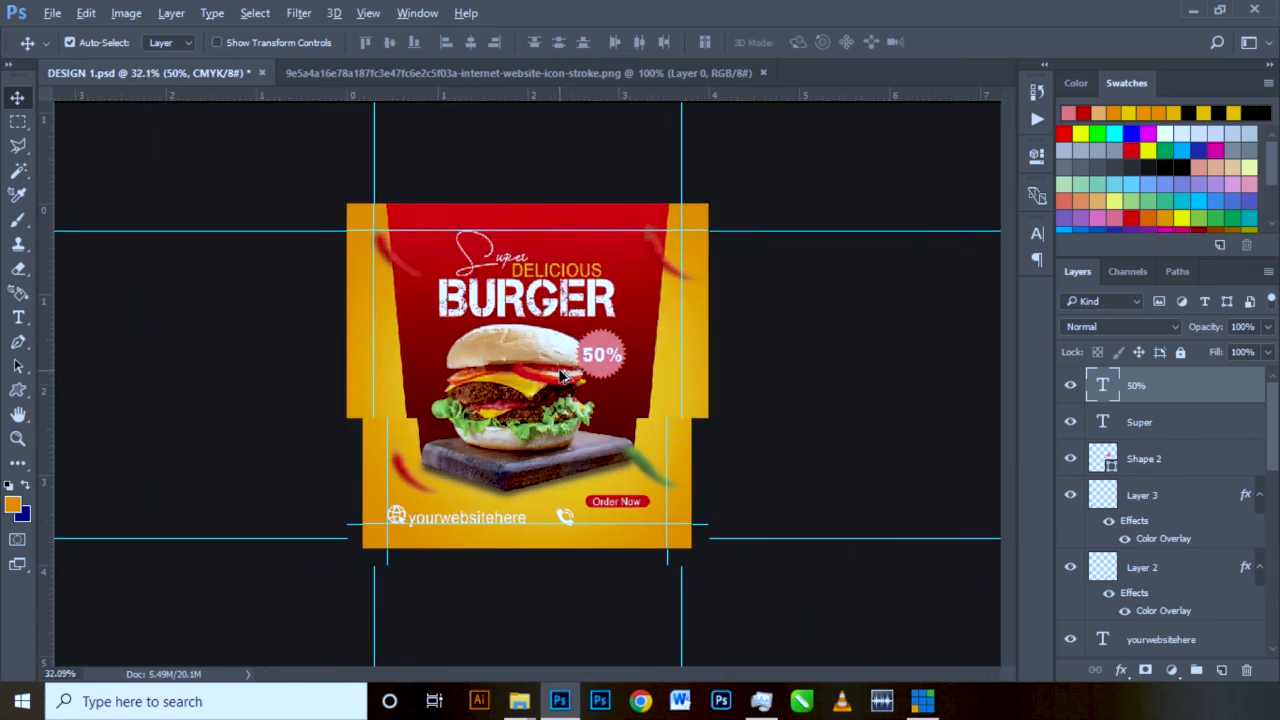
scroll(592, 366, down, 2)
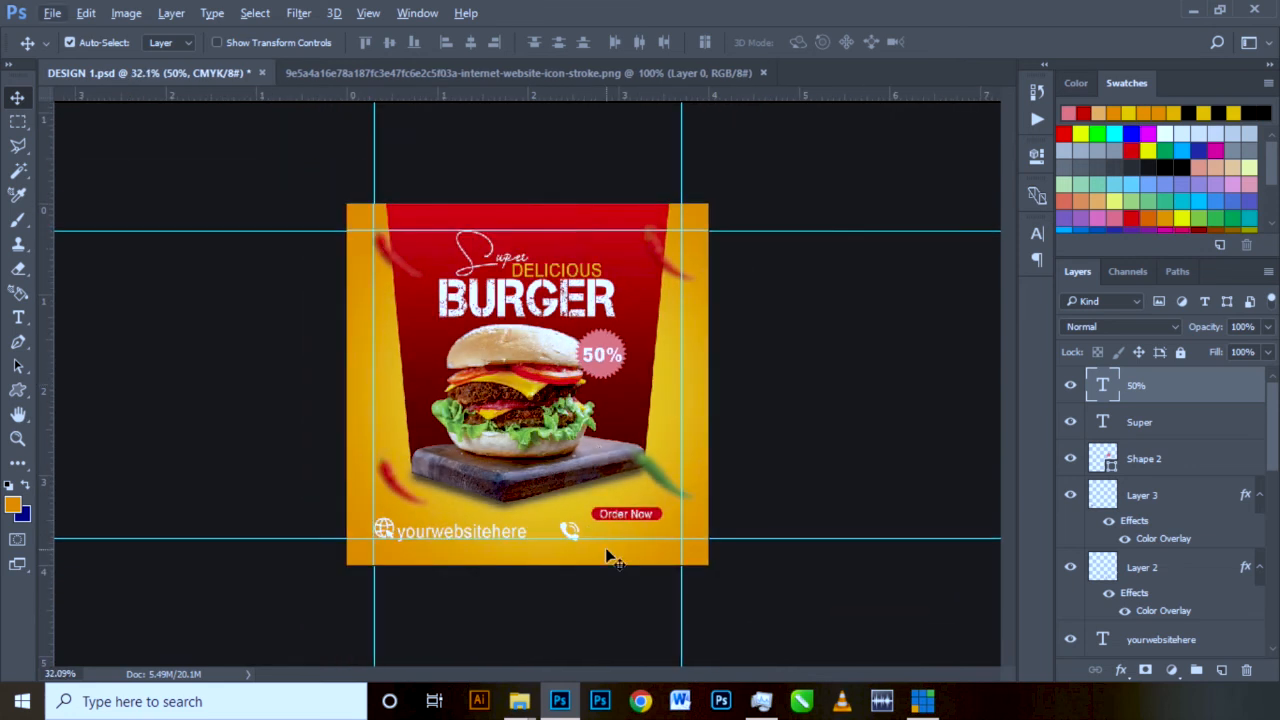
scroll(600, 545, up, 1)
scroll(632, 541, up, 1)
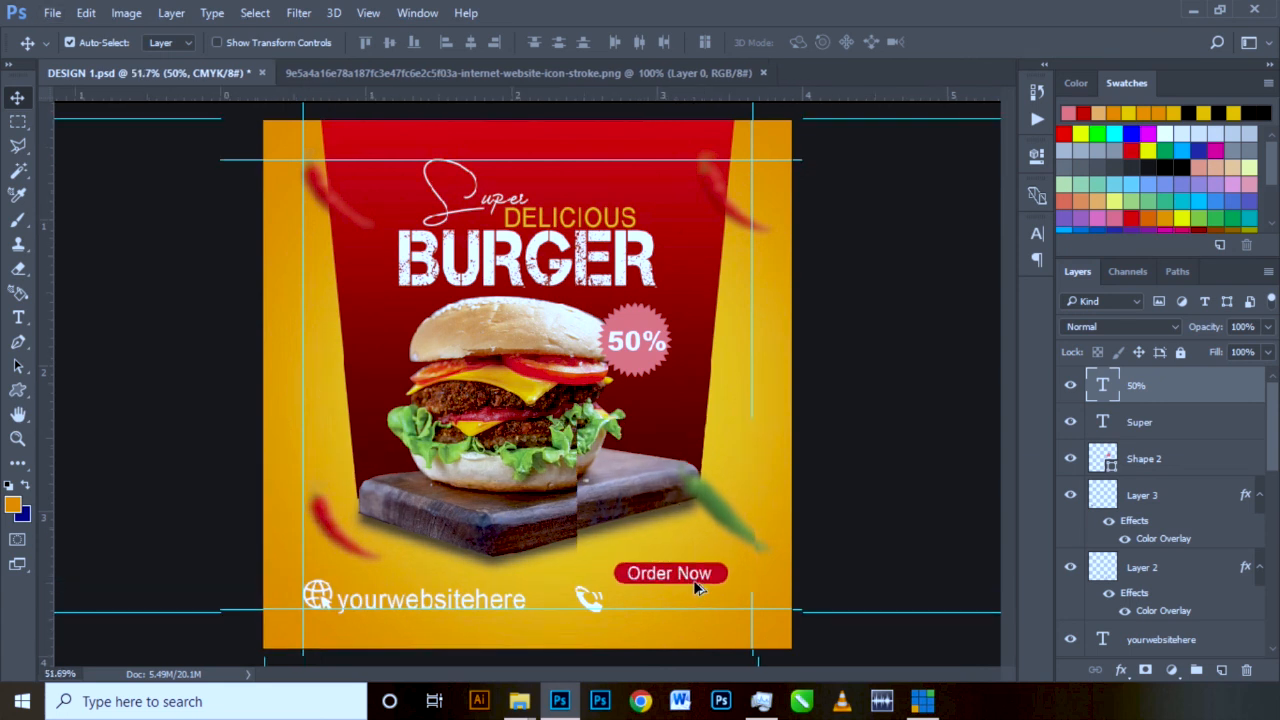
scroll(693, 580, up, 1)
scroll(688, 510, down, 1)
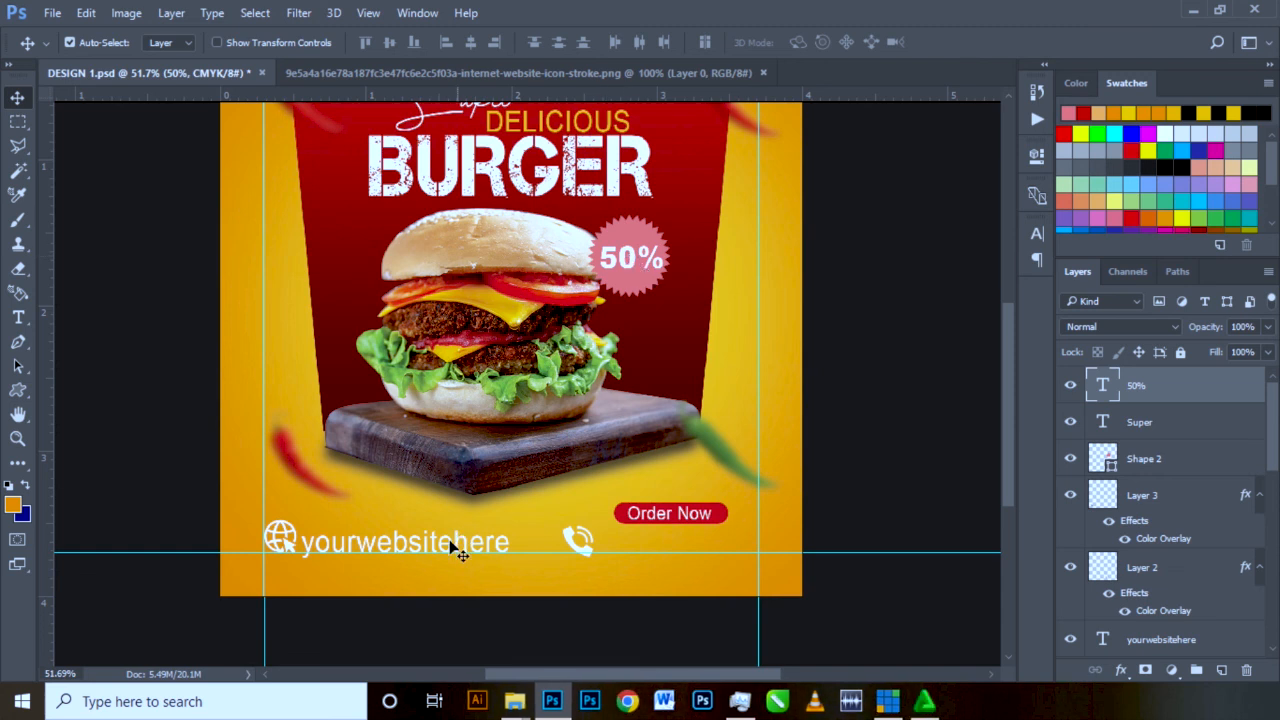
drag(411, 541, 664, 550)
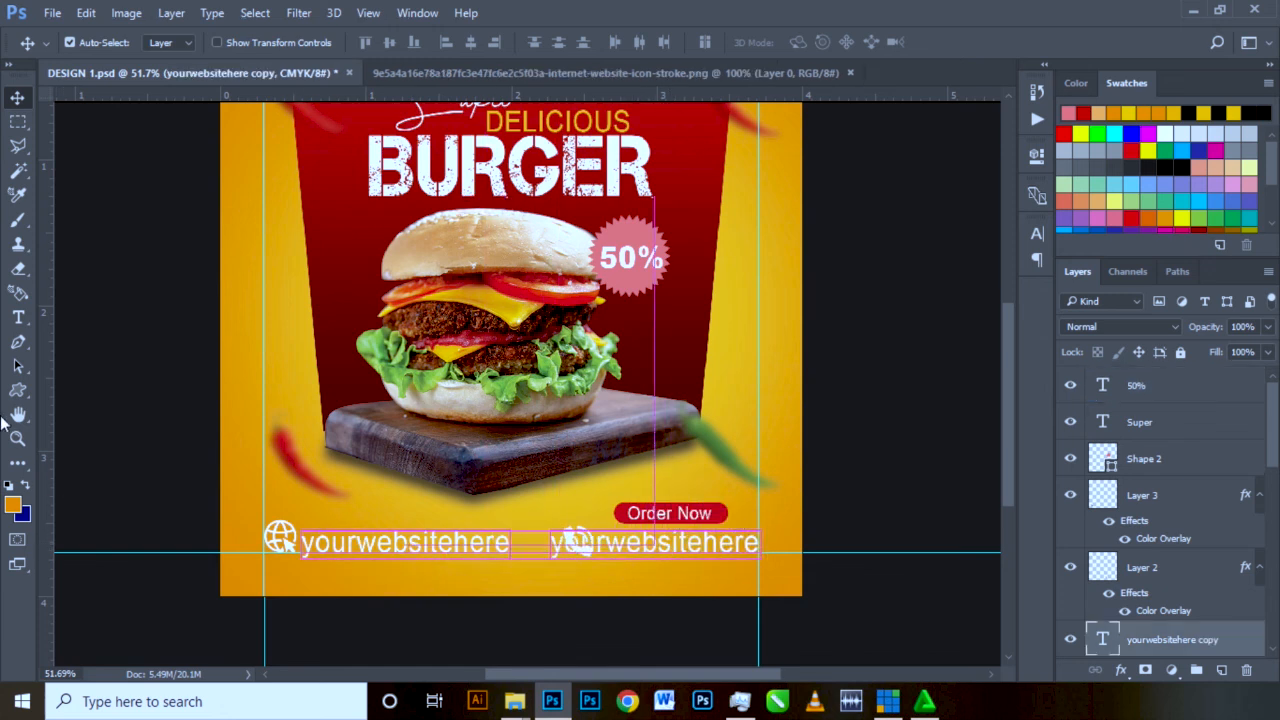
- Replace the copied website text with the phone number and move it beside the phone icon, ending at the right margin guide
click(18, 318)
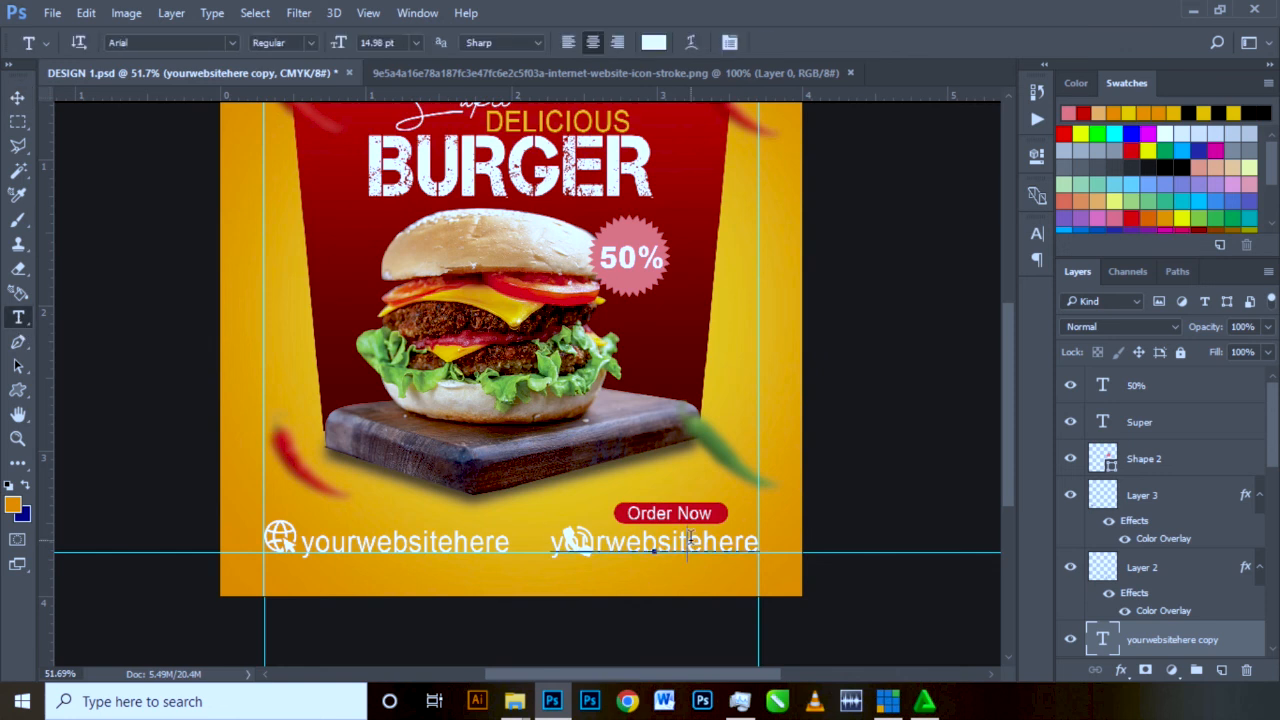
double_click(688, 540)
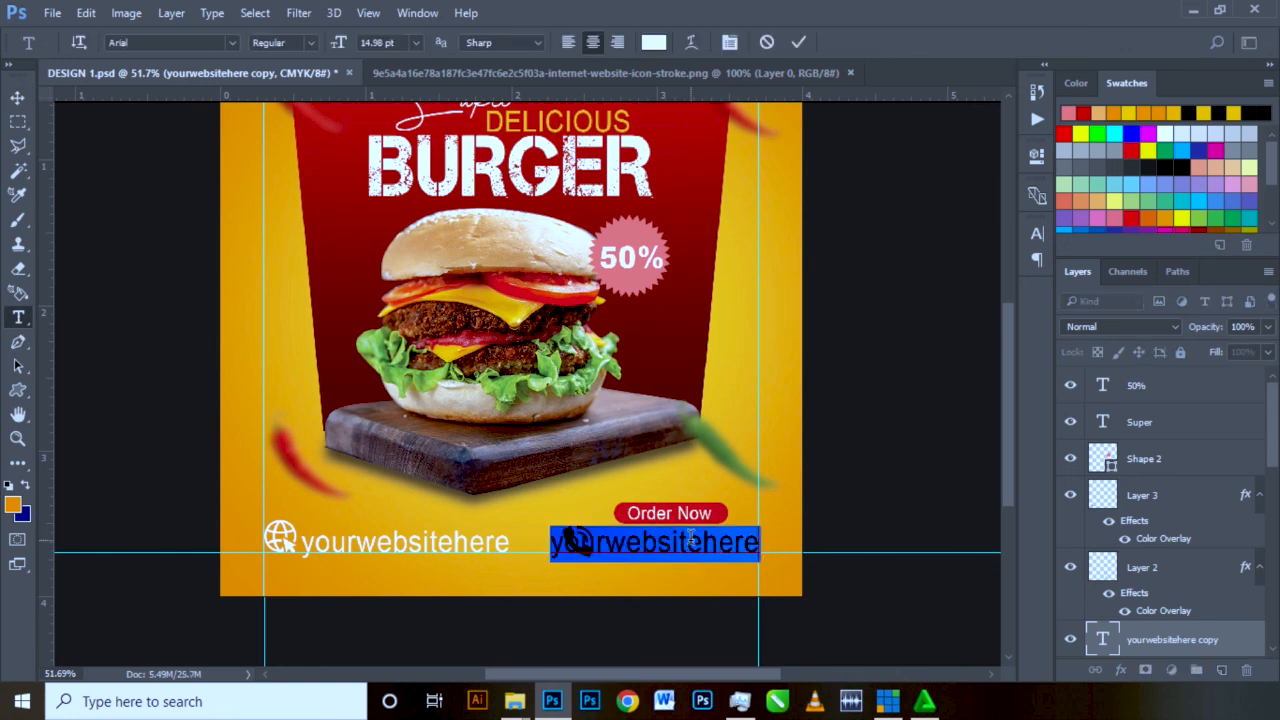
text(555-555-555)
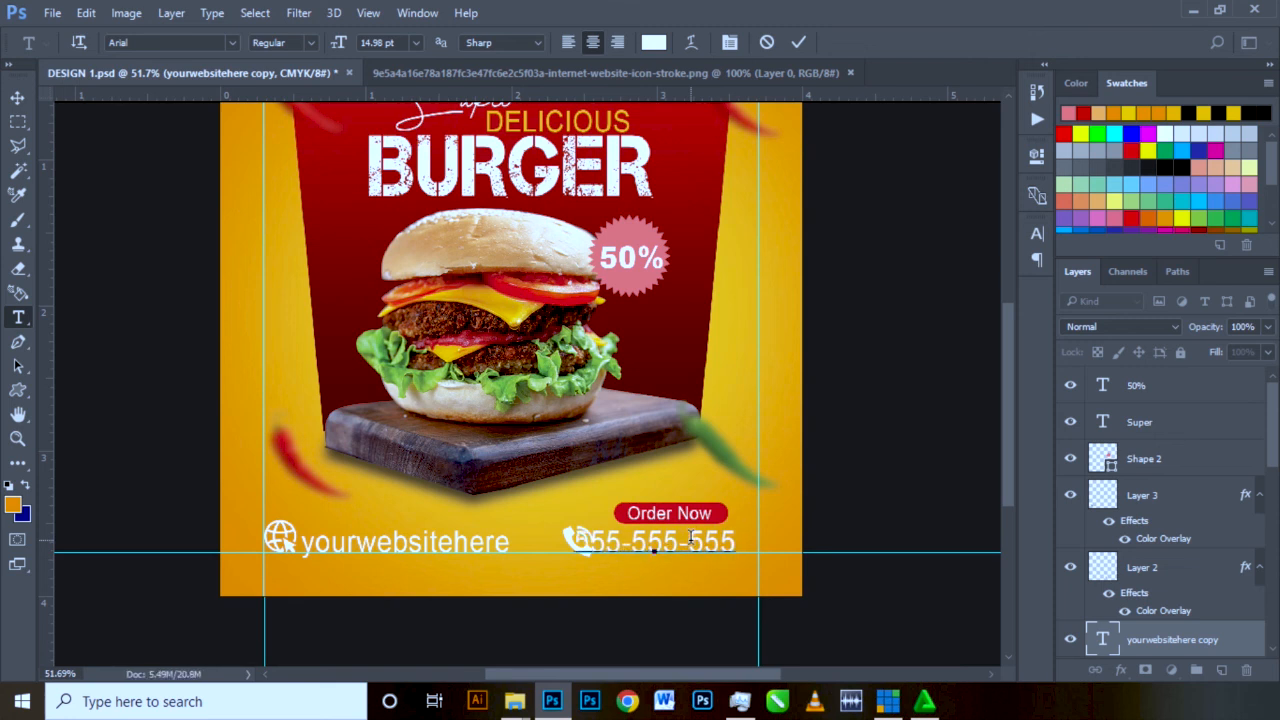
key(ctrl+Return)
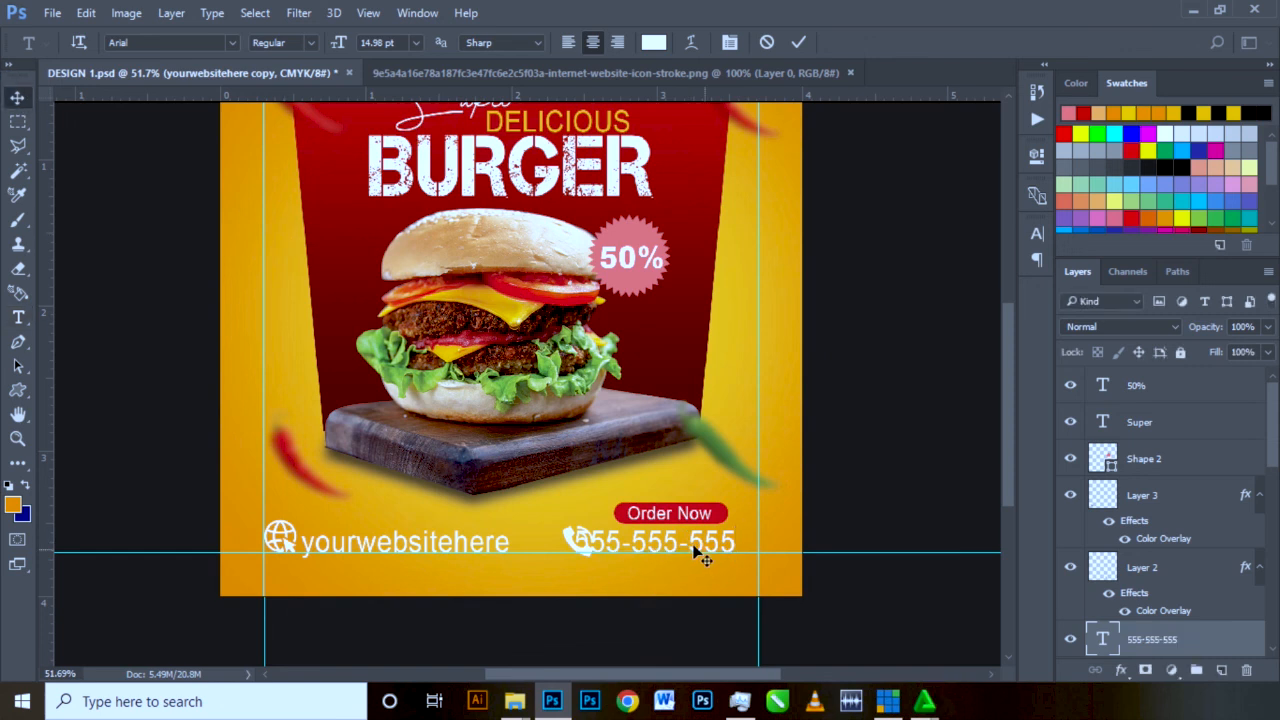
drag(697, 552, 701, 540)
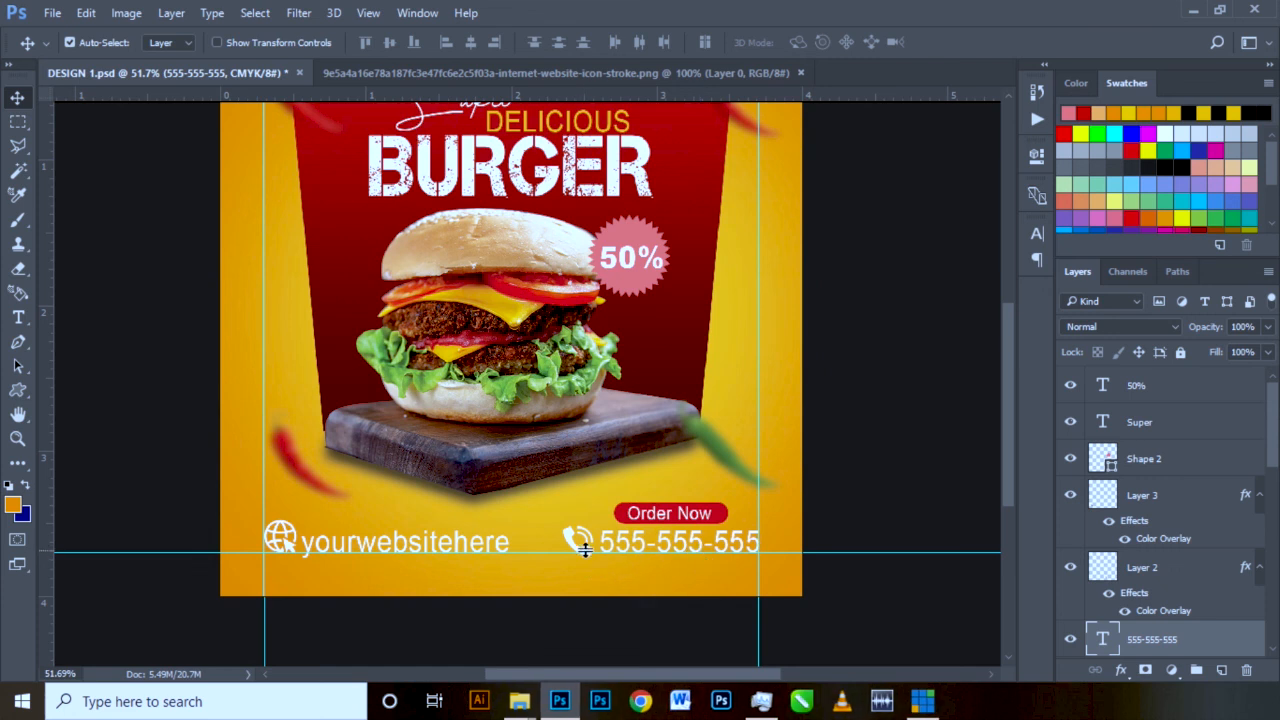
- Scale the yellow glow ellipse behind the red panel proportionally to 108.11% around its centre
scroll(653, 523, down, 1)
scroll(655, 527, down, 2)
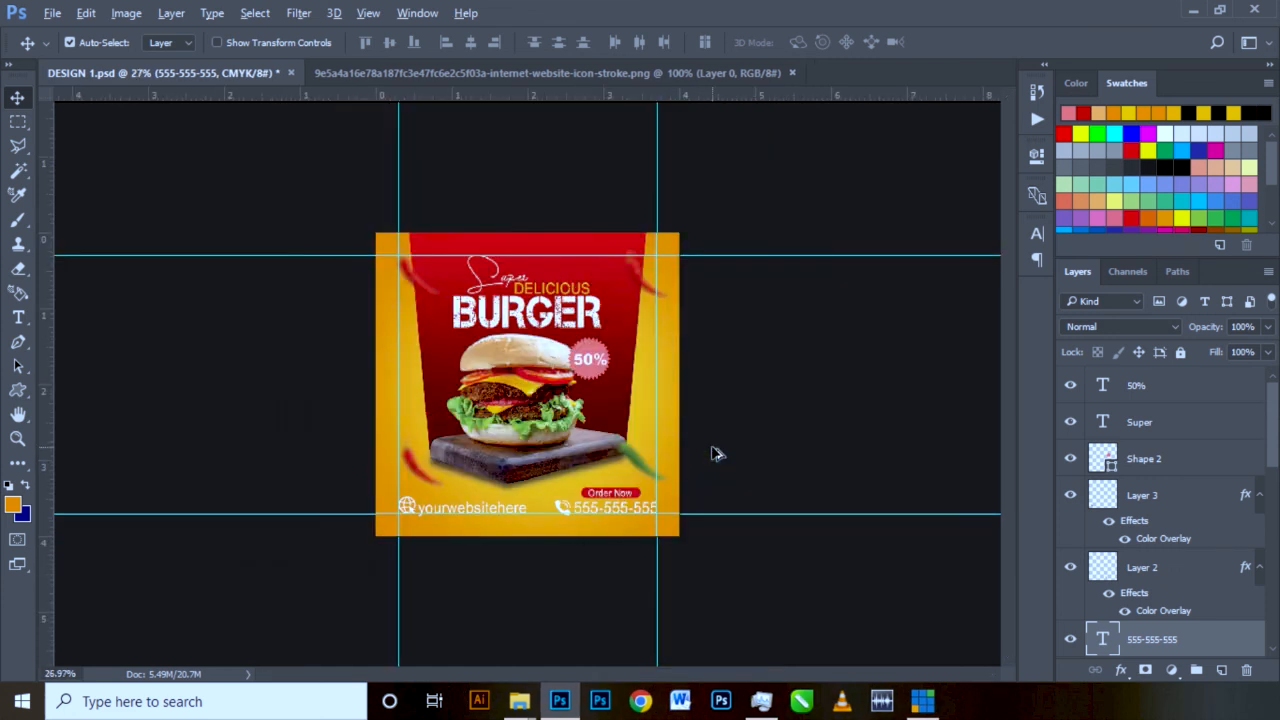
scroll(674, 443, up, 2)
scroll(643, 405, up, 1)
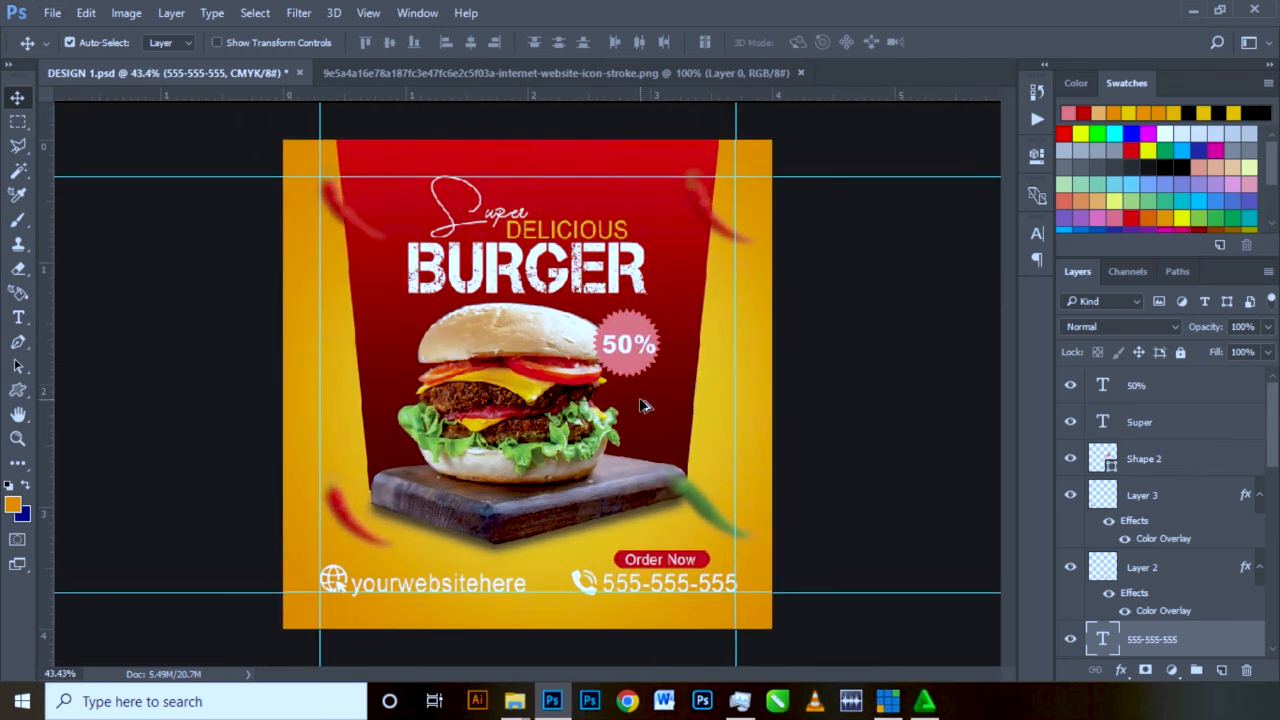
scroll(643, 405, up, 1)
scroll(706, 430, down, 1)
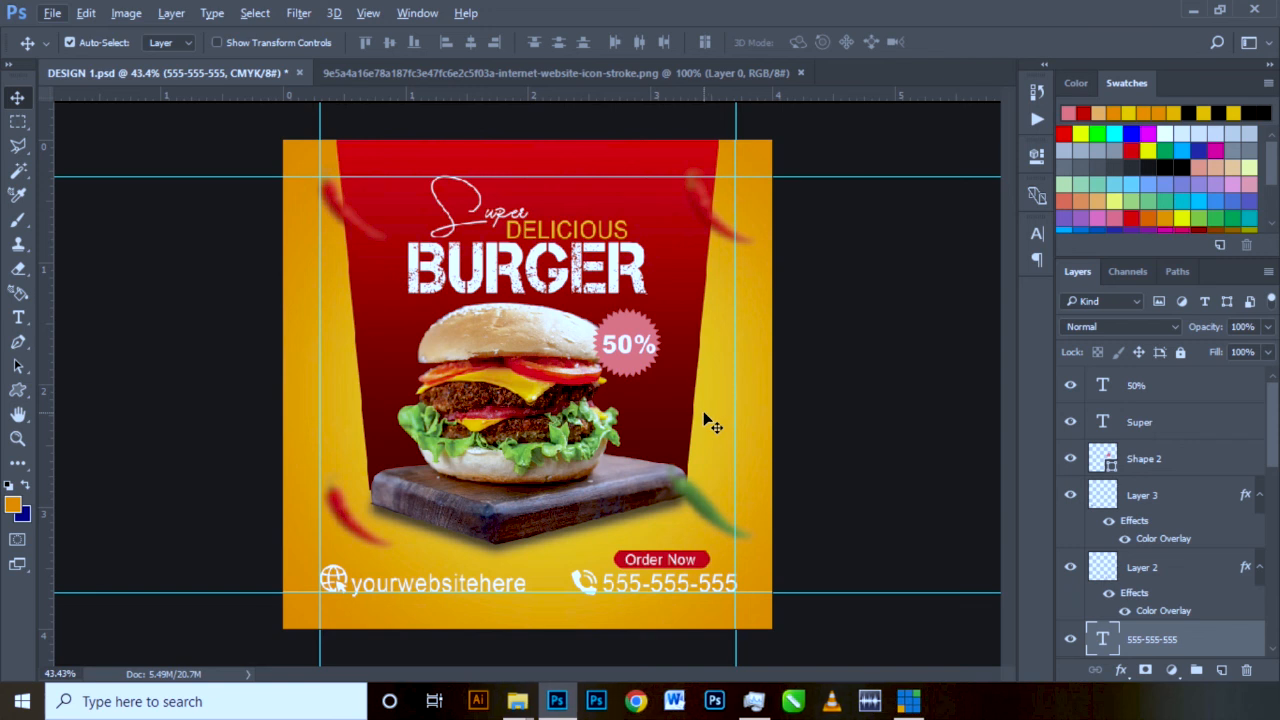
click(704, 413)
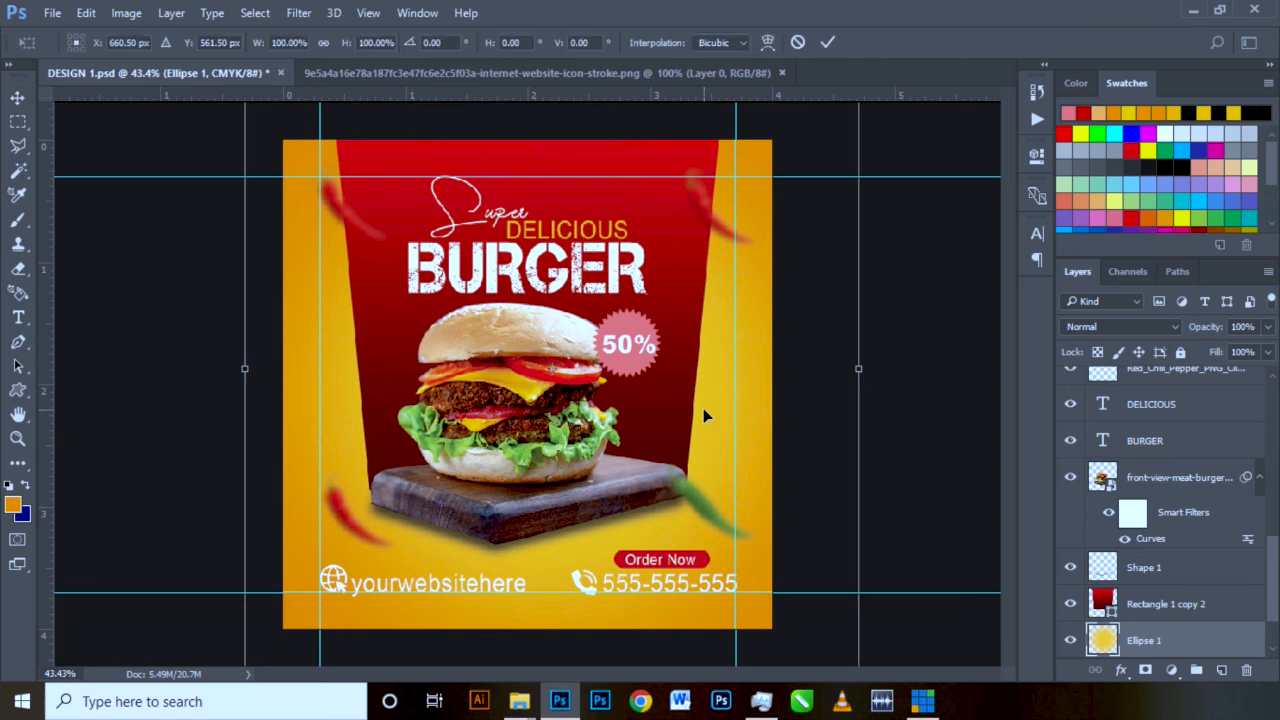
key(ctrl+t)
drag(777, 603, 800, 623)
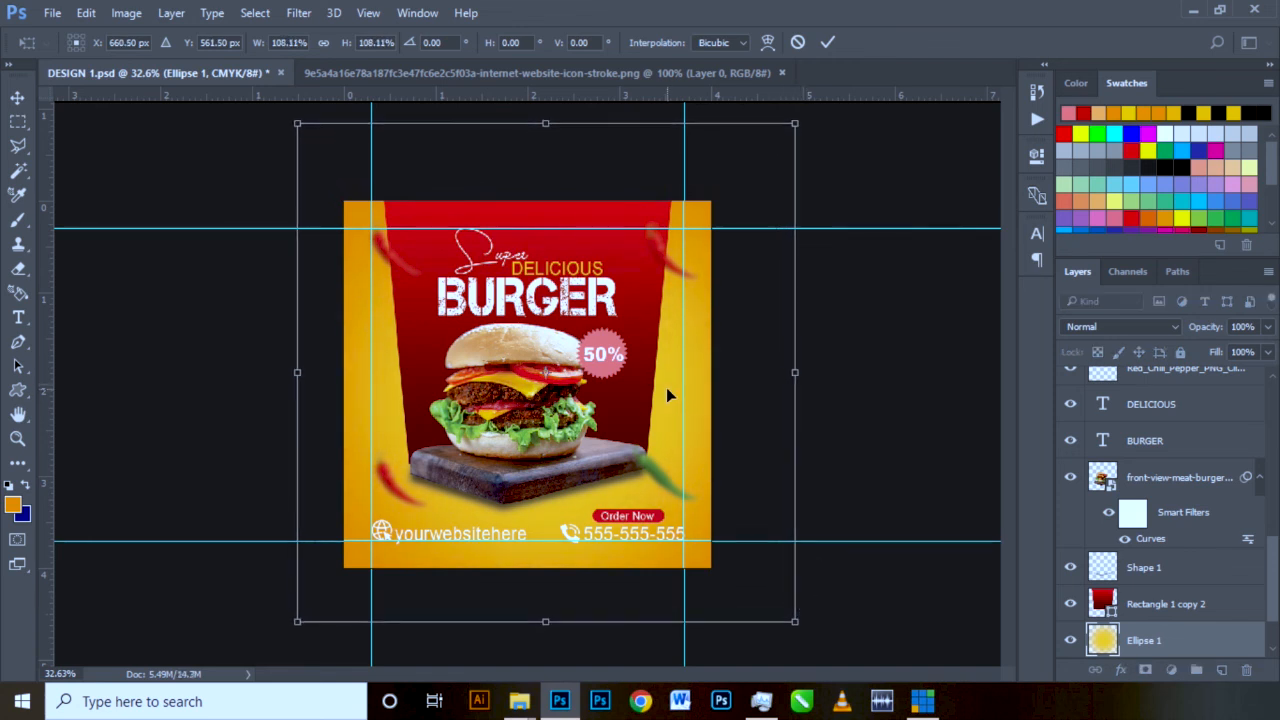
key(Return)
- Review the whole burger advertisement at different magnifications, checking the background glow, badge and contact line
key(ctrl+0)
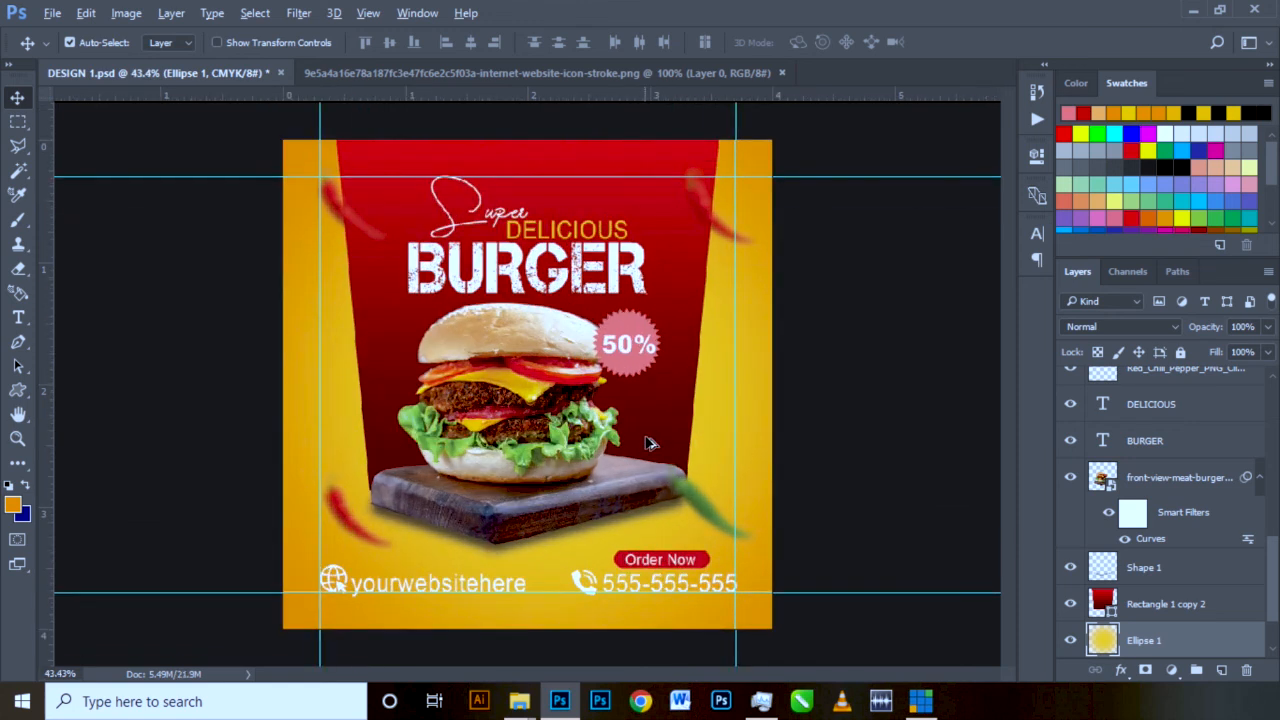
scroll(688, 425, up, 1)
key(ctrl)
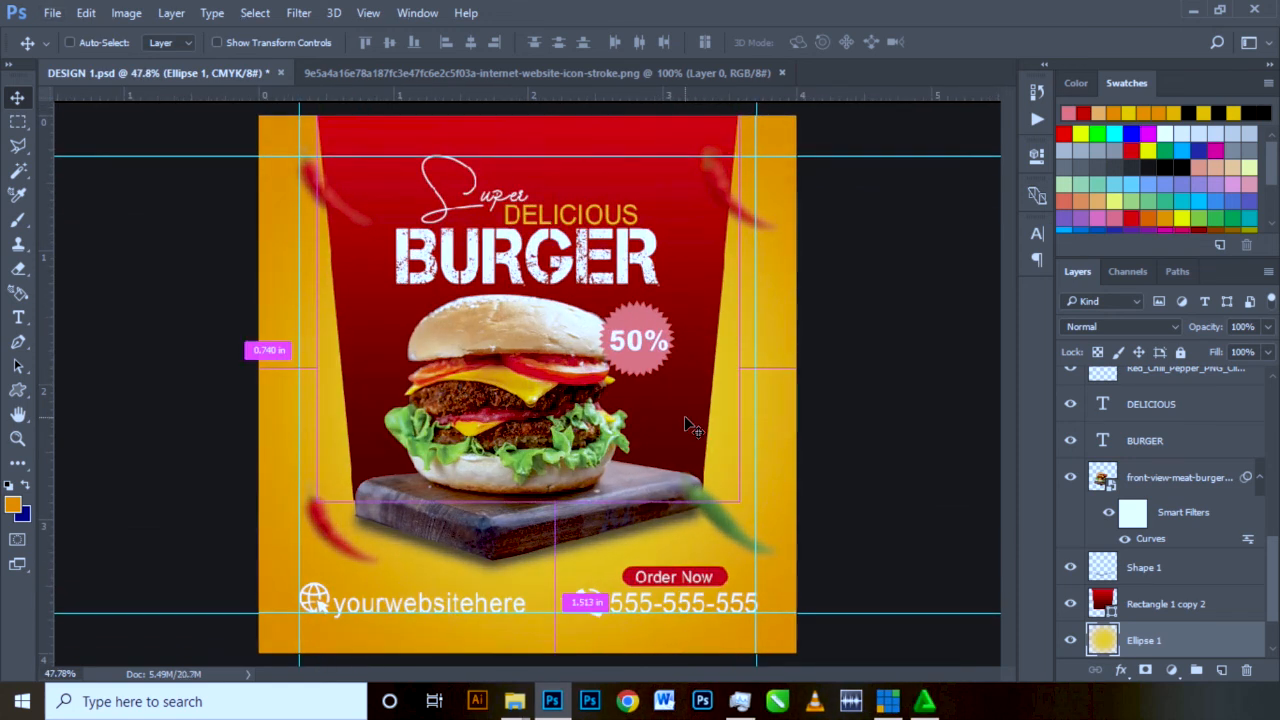
scroll(736, 376, down, 2)
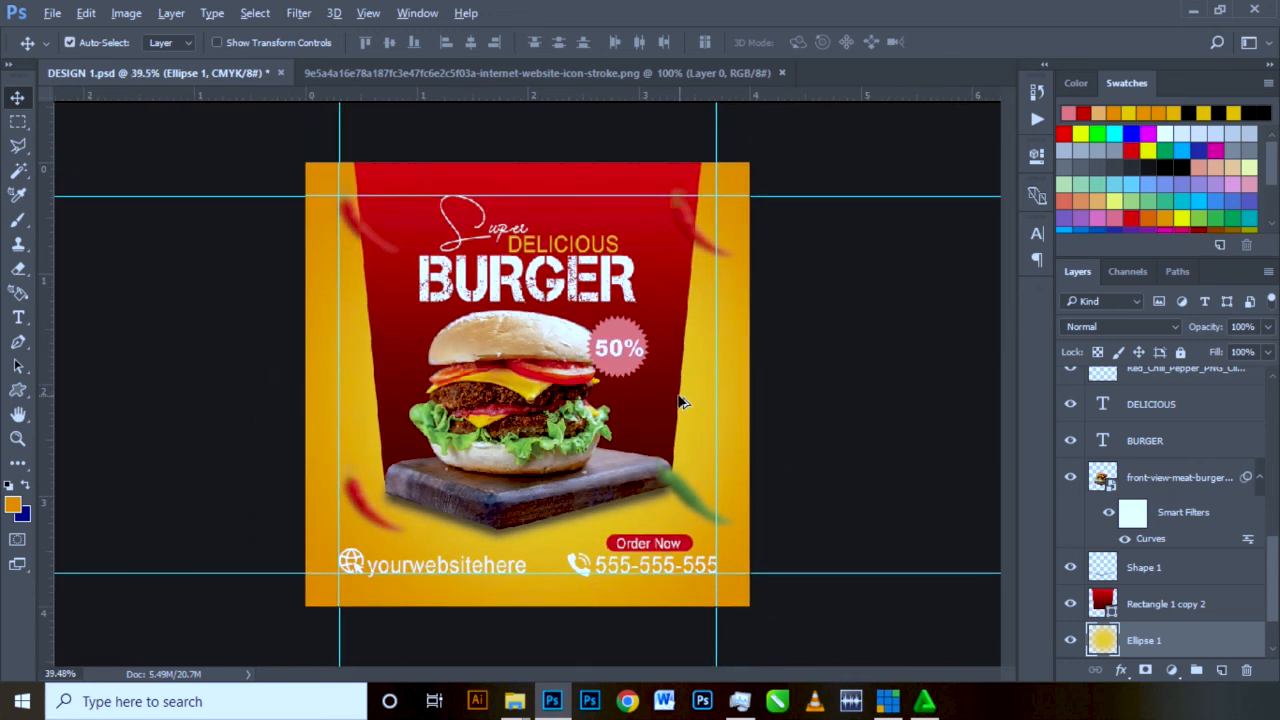
scroll(679, 398, up, 1)
key(ctrl+minus)
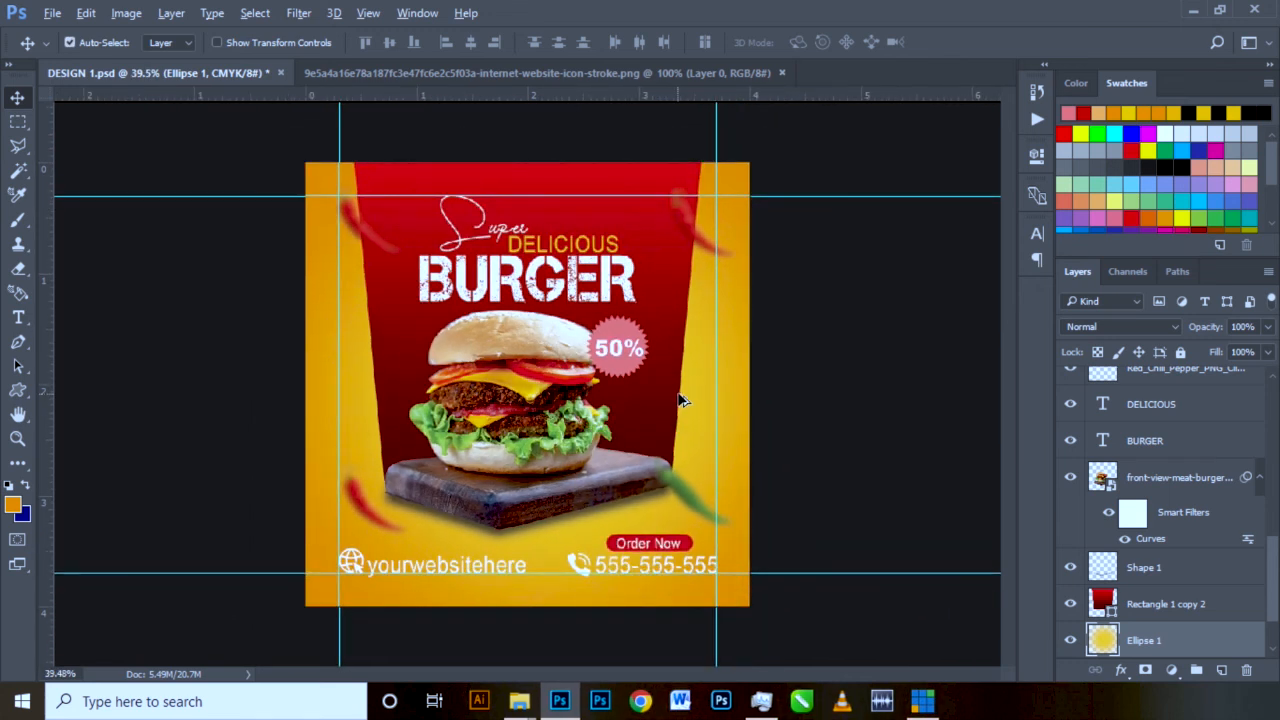
key(ctrl+minus)
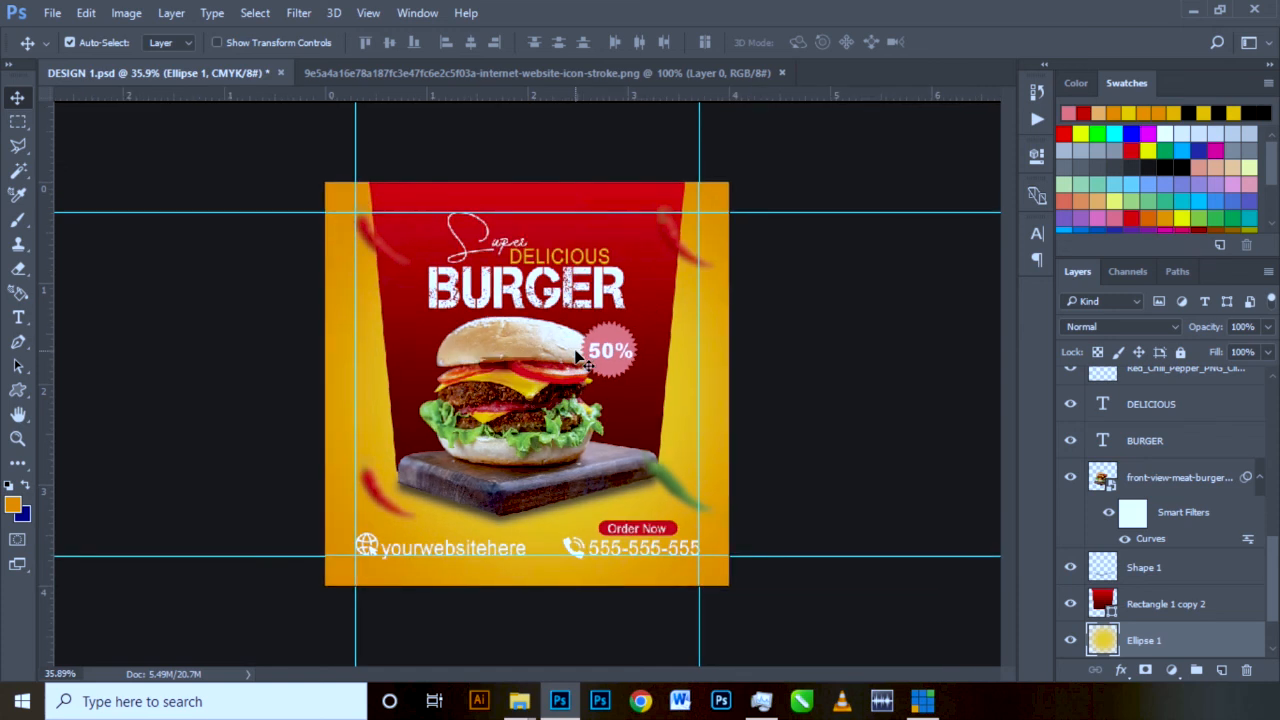
key(ctrl+plus)
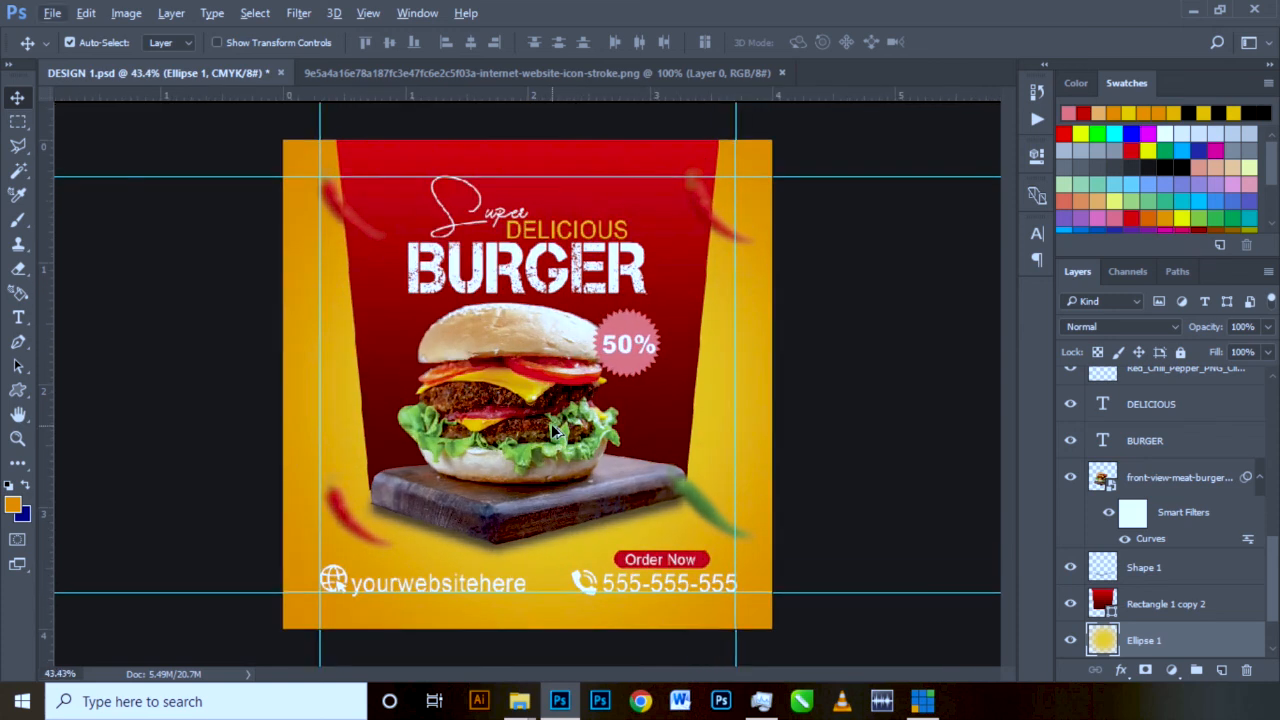